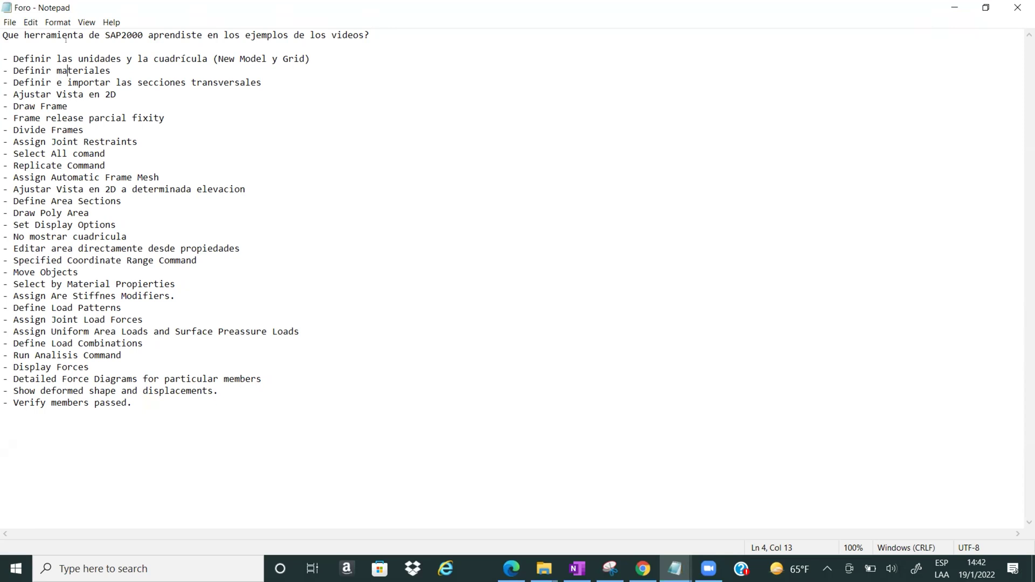
- Go through the SAP2000 tools list from defining units and grid to Divide Frames
{"action": "left_click_drag", "start_coordinate": [229, 58], "coordinate": [116, 71]}
{"action": "left_click", "coordinate": [294, 59]}
{"action": "left_click", "coordinate": [73, 70]}
{"action": "left_click", "coordinate": [116, 70]}
{"action": "left_click", "coordinate": [194, 76]}
{"action": "left_click", "coordinate": [51, 94]}
{"action": "left_click", "coordinate": [109, 95]}
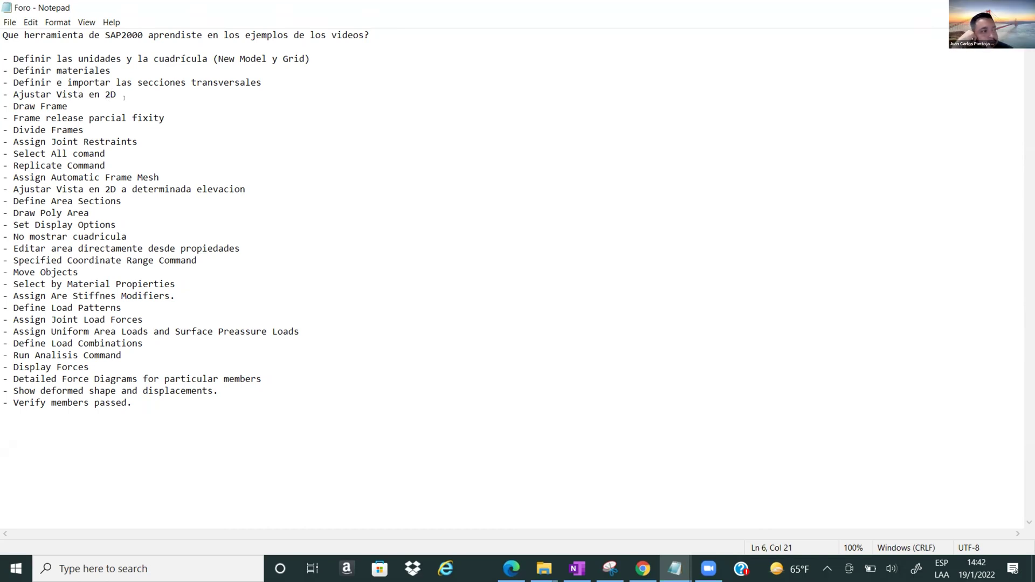
{"action": "left_click", "coordinate": [171, 82]}
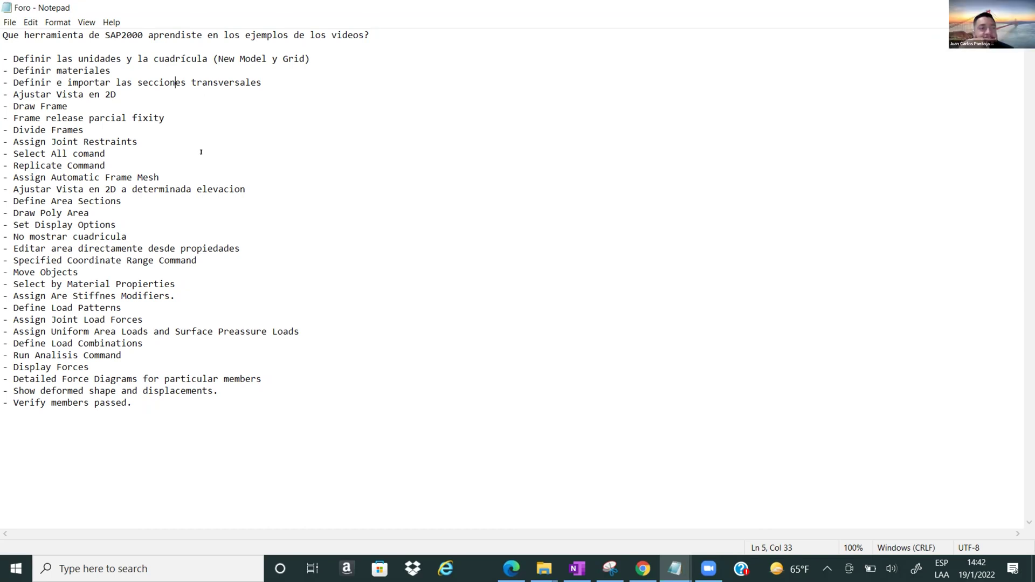
{"action": "left_click", "coordinate": [170, 136]}
{"action": "left_click", "coordinate": [66, 132]}
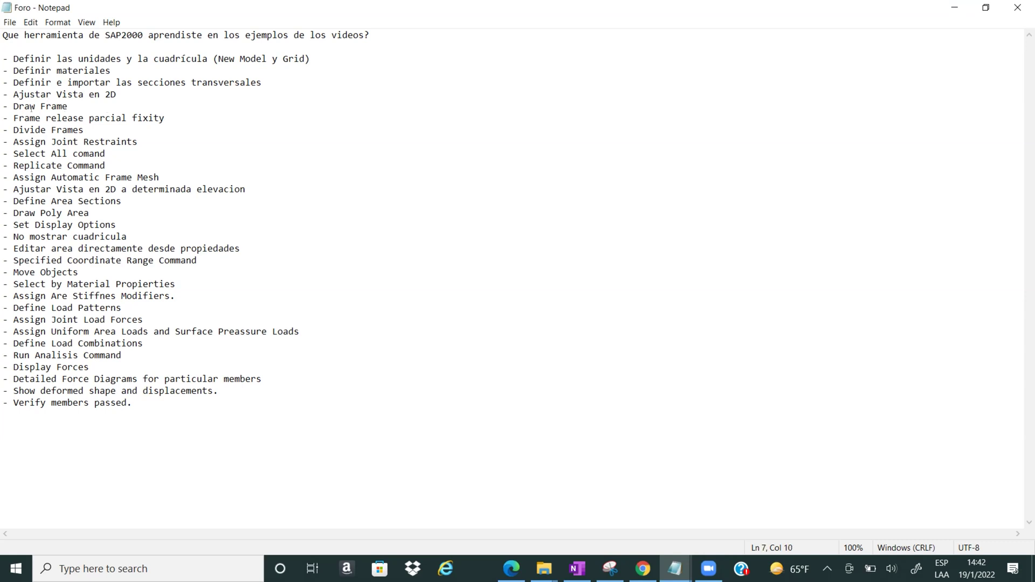
- Read the tools list from Draw Frame down to the Assign Automatic Frame Mesh entry
{"action": "left_click", "coordinate": [141, 110]}
{"action": "key", "text": "Right"}
{"action": "key", "text": "Right"}
{"action": "key", "text": "Right"}
{"action": "key", "text": "Right"}
{"action": "key", "text": "Right"}
{"action": "key", "text": "Right"}
{"action": "key", "text": "Right"}
{"action": "key", "text": "Right"}
{"action": "key", "text": "Right"}
{"action": "key", "text": "Right"}
{"action": "key", "text": "Right"}
{"action": "key", "text": "Right"}
{"action": "key", "text": "Right"}
{"action": "key", "text": "Right"}
{"action": "key", "text": "Right"}
{"action": "key", "text": "Right"}
{"action": "key", "text": "Right"}
{"action": "key", "text": "Right"}
{"action": "key", "text": "Right"}
{"action": "key", "text": "Right"}
{"action": "key", "text": "Right"}
{"action": "key", "text": "Right"}
{"action": "key", "text": "Right"}
{"action": "key", "text": "Right"}
{"action": "key", "text": "Right"}
{"action": "key", "text": "Right"}
{"action": "key", "text": "Right"}
{"action": "key", "text": "Right"}
{"action": "key", "text": "Right"}
{"action": "key", "text": "Right"}
{"action": "key", "text": "Right"}
{"action": "key", "text": "Right"}
{"action": "key", "text": "Right"}
{"action": "key", "text": "Right"}
{"action": "key", "text": "Right"}
{"action": "key", "text": "Right"}
{"action": "key", "text": "Right"}
{"action": "key", "text": "Right"}
{"action": "key", "text": "Right"}
{"action": "key", "text": "Right"}
{"action": "key", "text": "Right"}
{"action": "key", "text": "Right"}
{"action": "key", "text": "Right"}
{"action": "key", "text": "Right"}
{"action": "key", "text": "Right"}
{"action": "key", "text": "Right"}
{"action": "key", "text": "Right"}
{"action": "key", "text": "Right"}
{"action": "key", "text": "Right"}
{"action": "key", "text": "Right"}
{"action": "key", "text": "Right"}
{"action": "key", "text": "Right"}
{"action": "key", "text": "Right"}
{"action": "key", "text": "Right"}
{"action": "key", "text": "Right"}
{"action": "key", "text": "Right"}
{"action": "key", "text": "Right"}
{"action": "key", "text": "Right"}
{"action": "key", "text": "Right"}
{"action": "key", "text": "Right"}
{"action": "key", "text": "Right"}
{"action": "key", "text": "Right"}
{"action": "key", "text": "Right"}
{"action": "key", "text": "Down"}
- Open the "Informe Deber 1" Word report from the "1. Introduccion" folder
{"action": "left_click", "coordinate": [544, 569]}
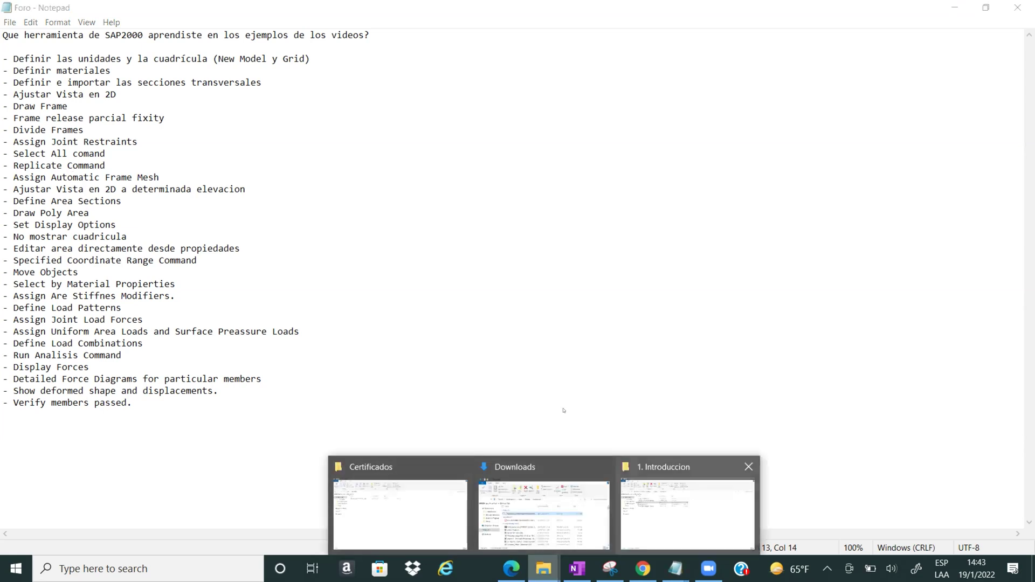
{"action": "left_click", "coordinate": [687, 513]}
{"action": "double_click", "coordinate": [197, 205]}
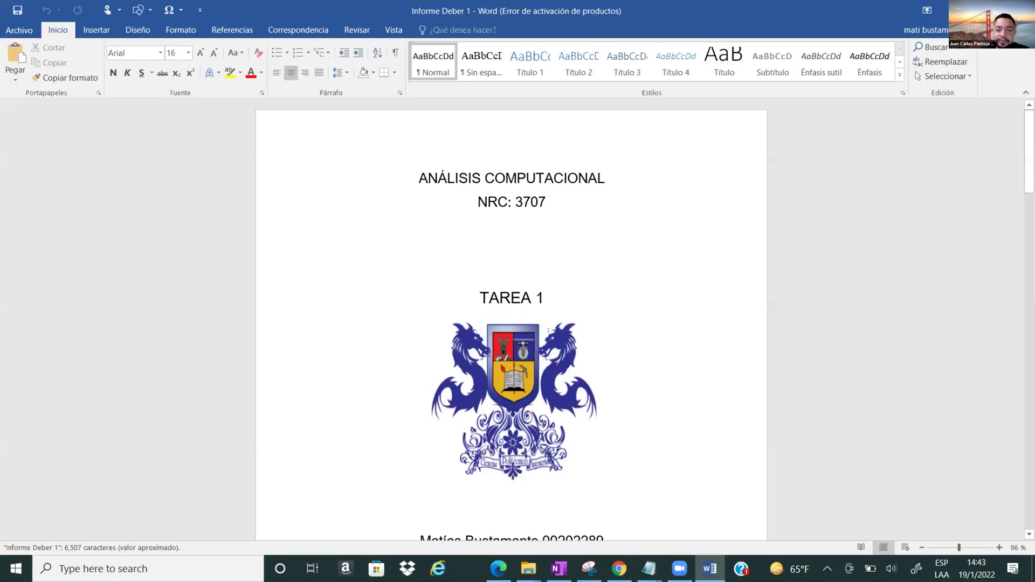
- Look through the report's cover, table of contents, and new model, grid and materials sections
{"action": "scroll", "coordinate": [610, 291], "scroll_direction": "down", "scroll_amount": 5}
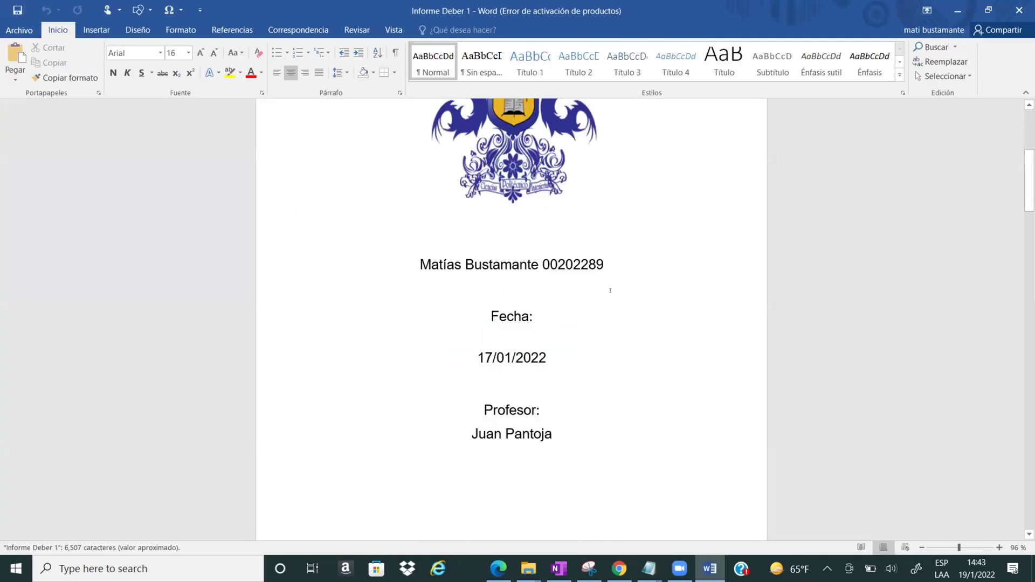
{"action": "left_click", "coordinate": [666, 420]}
{"action": "scroll", "coordinate": [662, 342], "scroll_direction": "down", "scroll_amount": 5}
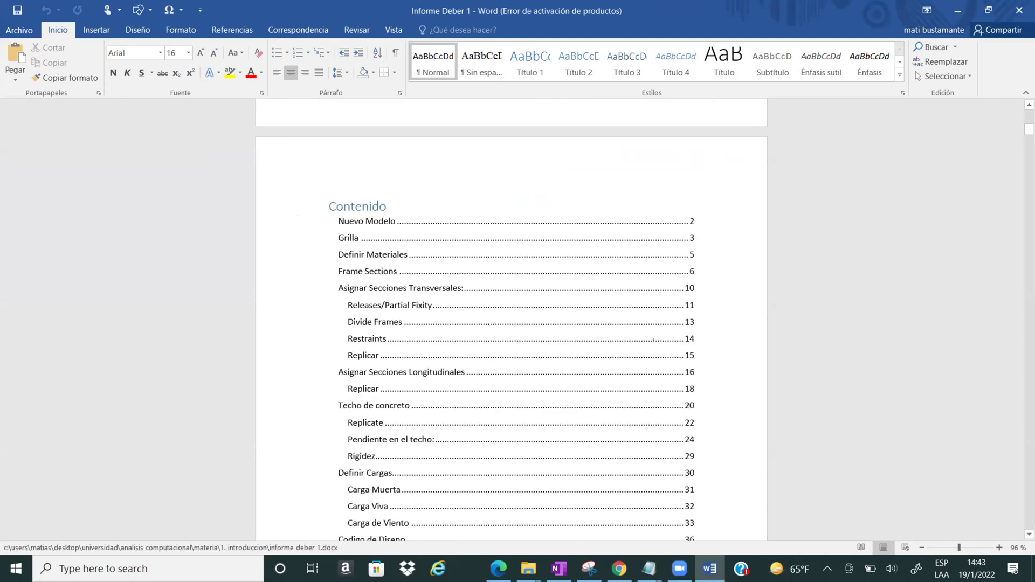
{"action": "scroll", "coordinate": [647, 341], "scroll_direction": "down", "scroll_amount": 8}
{"action": "scroll", "coordinate": [668, 340], "scroll_direction": "down", "scroll_amount": 8}
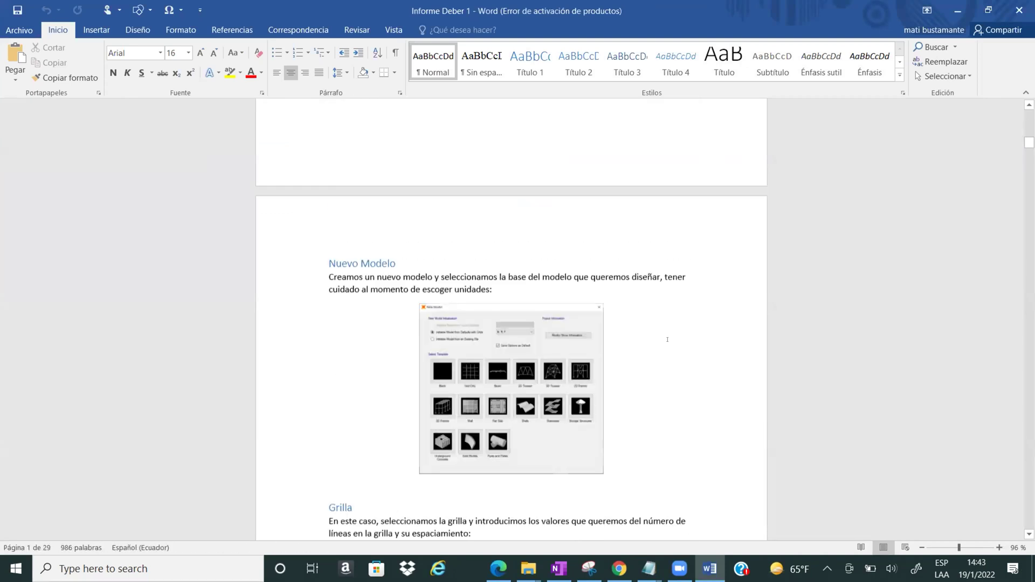
{"action": "scroll", "coordinate": [667, 339], "scroll_direction": "down", "scroll_amount": 6}
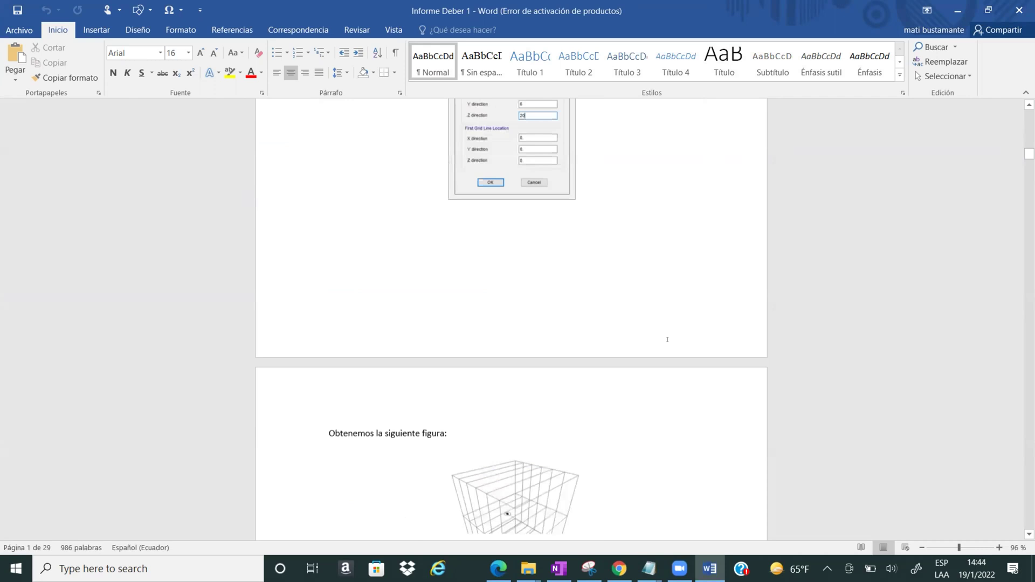
{"action": "scroll", "coordinate": [667, 339], "scroll_direction": "down", "scroll_amount": 4}
{"action": "scroll", "coordinate": [618, 356], "scroll_direction": "down", "scroll_amount": 7}
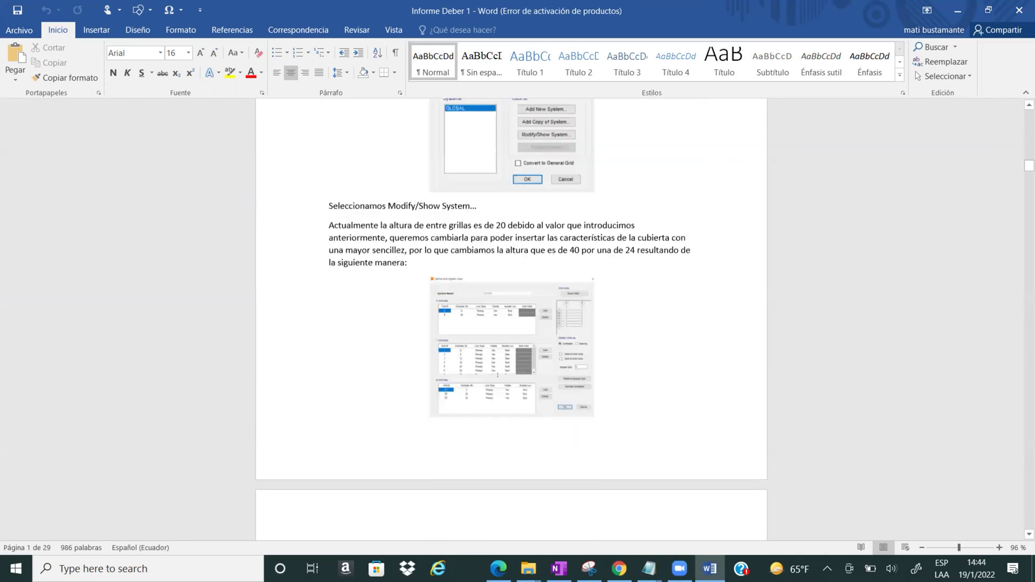
{"action": "scroll", "coordinate": [497, 374], "scroll_direction": "down", "scroll_amount": 8}
{"action": "scroll", "coordinate": [497, 375], "scroll_direction": "down", "scroll_amount": 5}
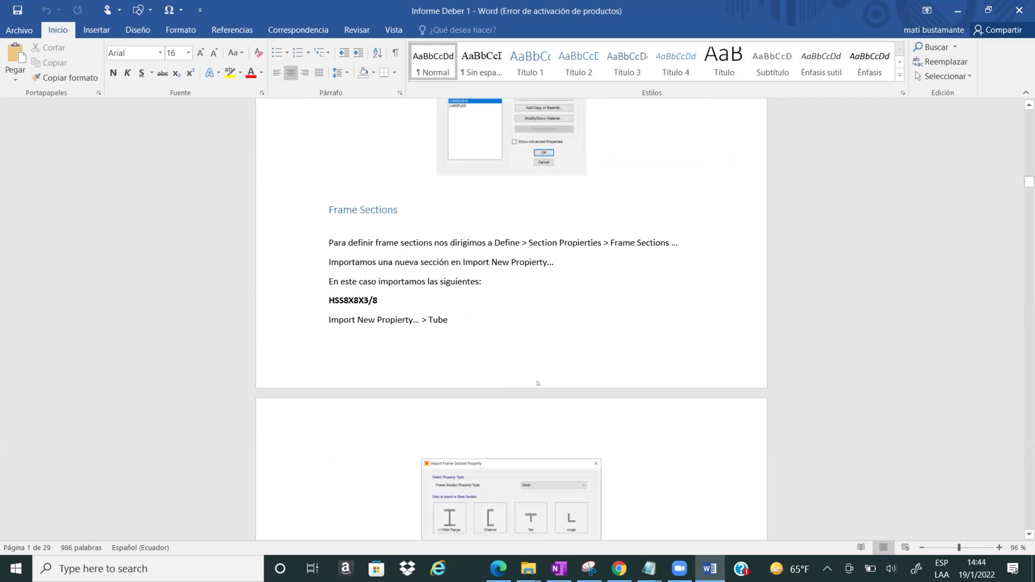
- Examine the report's Frame Sections instructions for importing HSS8X8X3/8 and wide-flange sections and building an Auto Select List
{"action": "scroll", "coordinate": [536, 382], "scroll_direction": "down", "scroll_amount": 5}
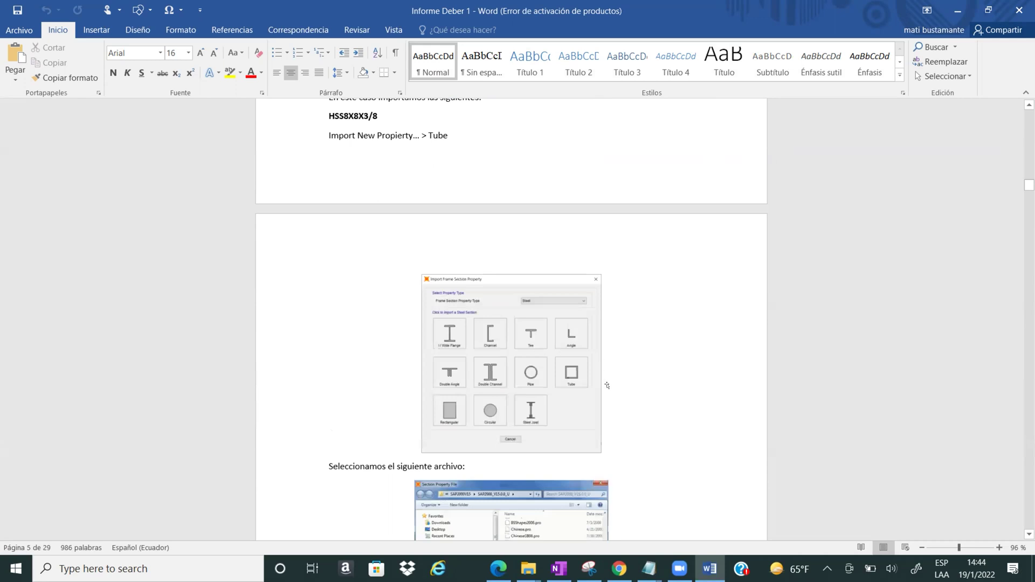
{"action": "scroll", "coordinate": [607, 384], "scroll_direction": "down", "scroll_amount": 5}
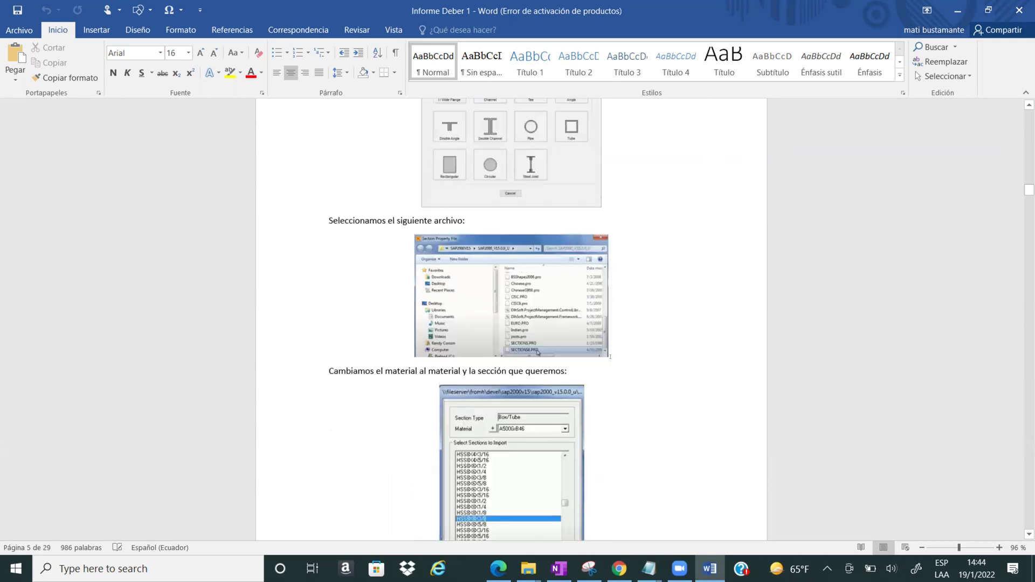
{"action": "scroll", "coordinate": [603, 353], "scroll_direction": "down", "scroll_amount": 3}
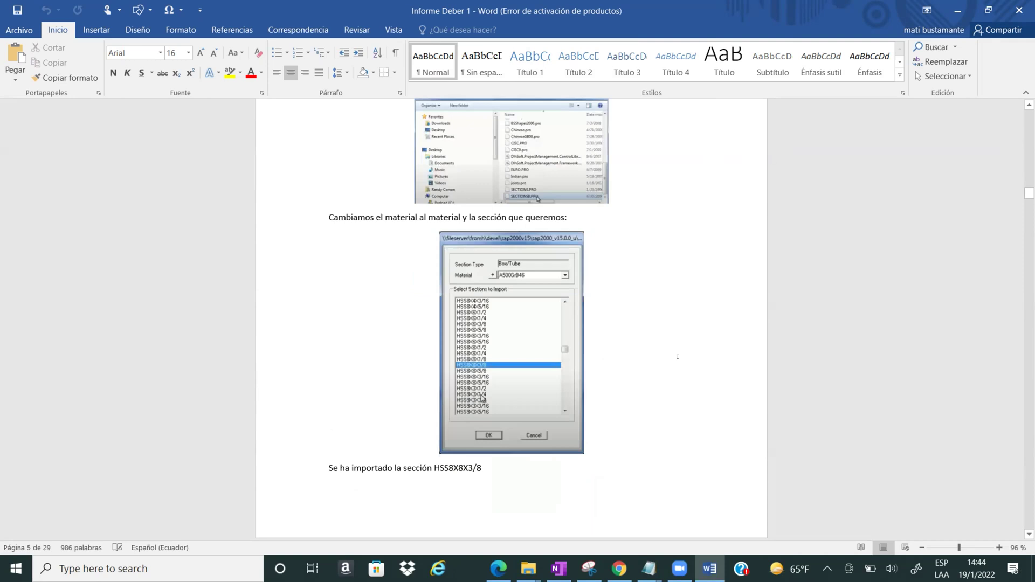
{"action": "scroll", "coordinate": [677, 357], "scroll_direction": "down", "scroll_amount": 1}
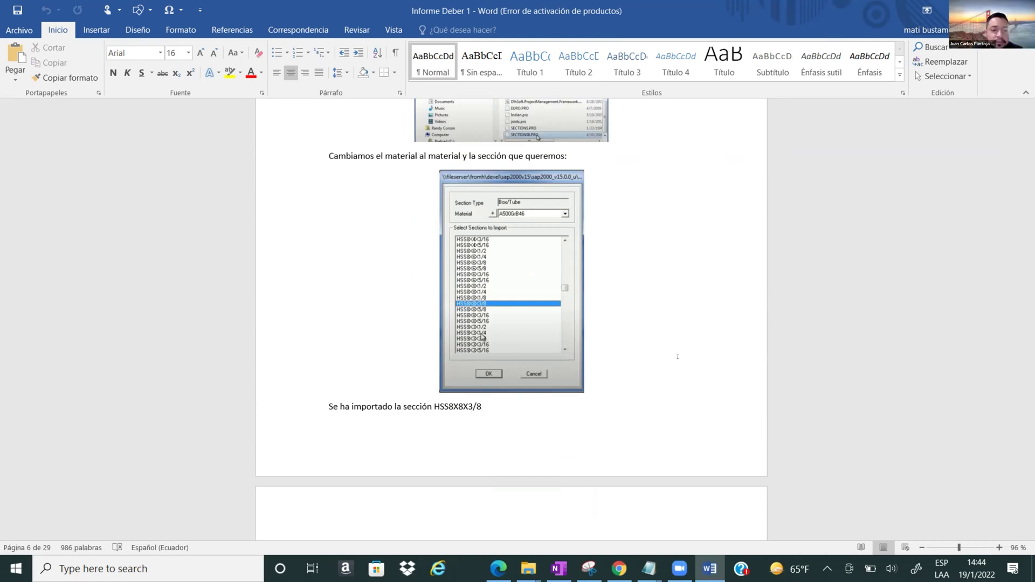
{"action": "scroll", "coordinate": [686, 351], "scroll_direction": "down", "scroll_amount": 3}
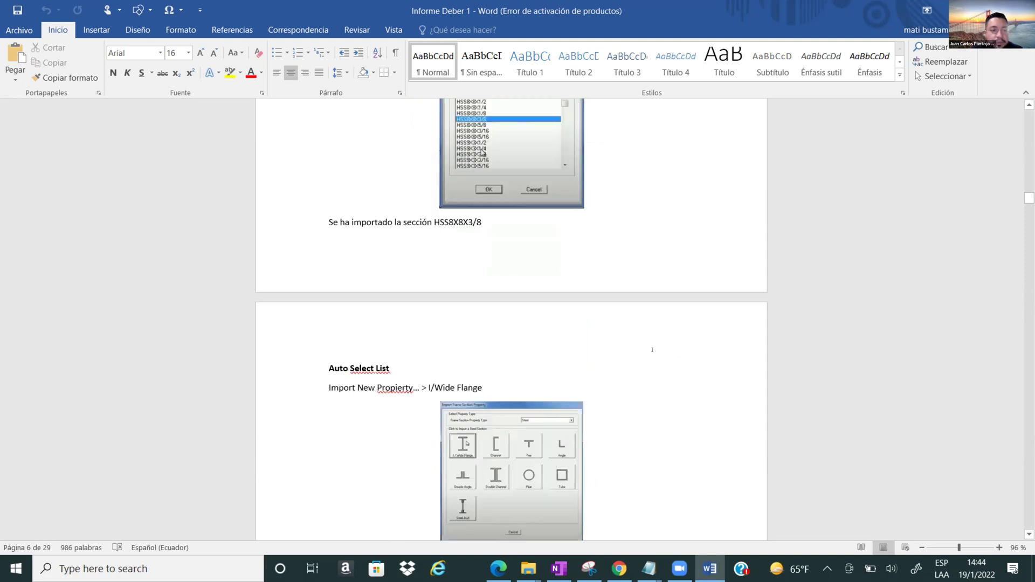
{"action": "scroll", "coordinate": [626, 356], "scroll_direction": "down", "scroll_amount": 2}
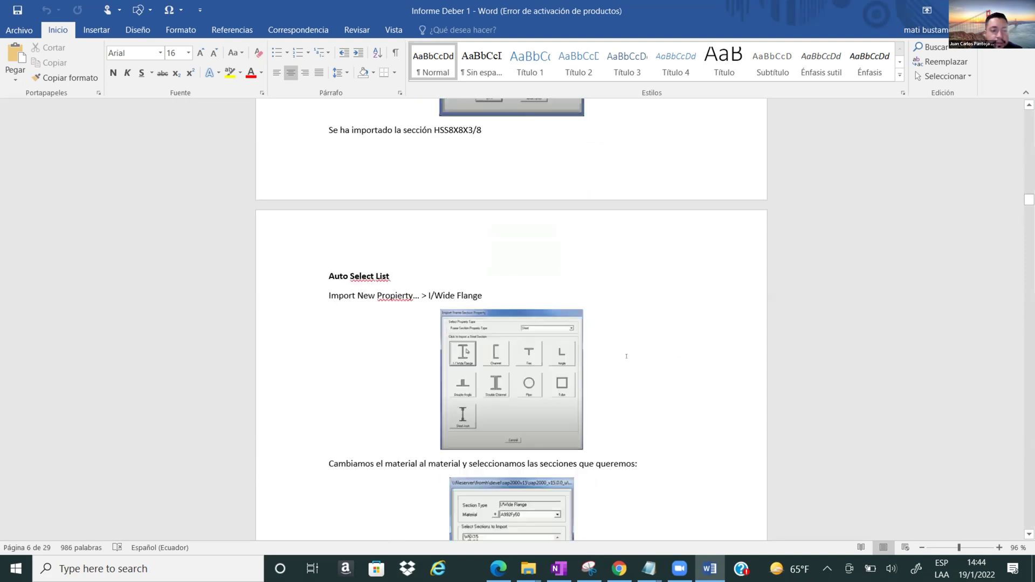
{"action": "scroll", "coordinate": [626, 356], "scroll_direction": "down", "scroll_amount": 2}
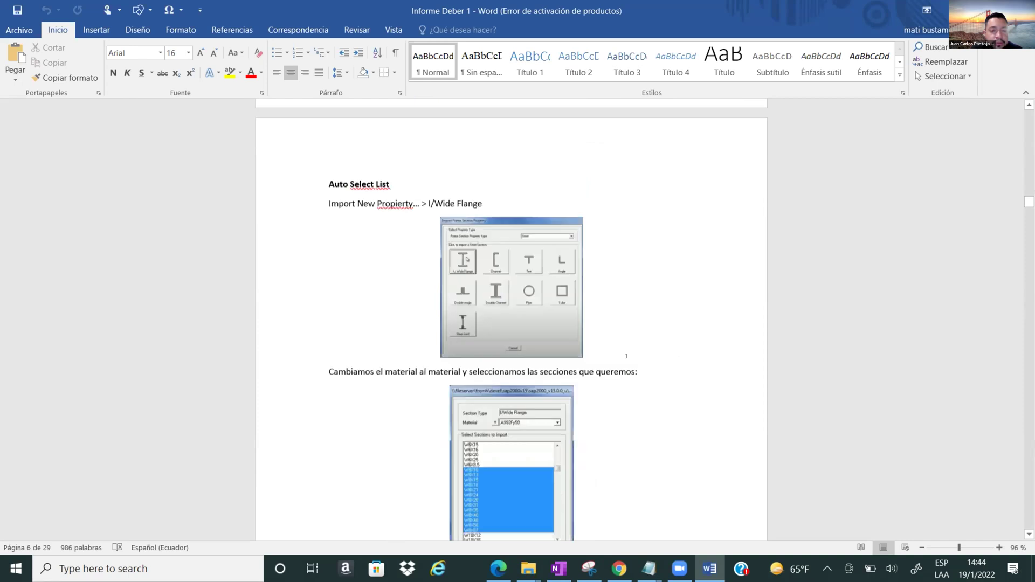
{"action": "scroll", "coordinate": [626, 356], "scroll_direction": "down", "scroll_amount": 1}
{"action": "scroll", "coordinate": [625, 355], "scroll_direction": "down", "scroll_amount": 2}
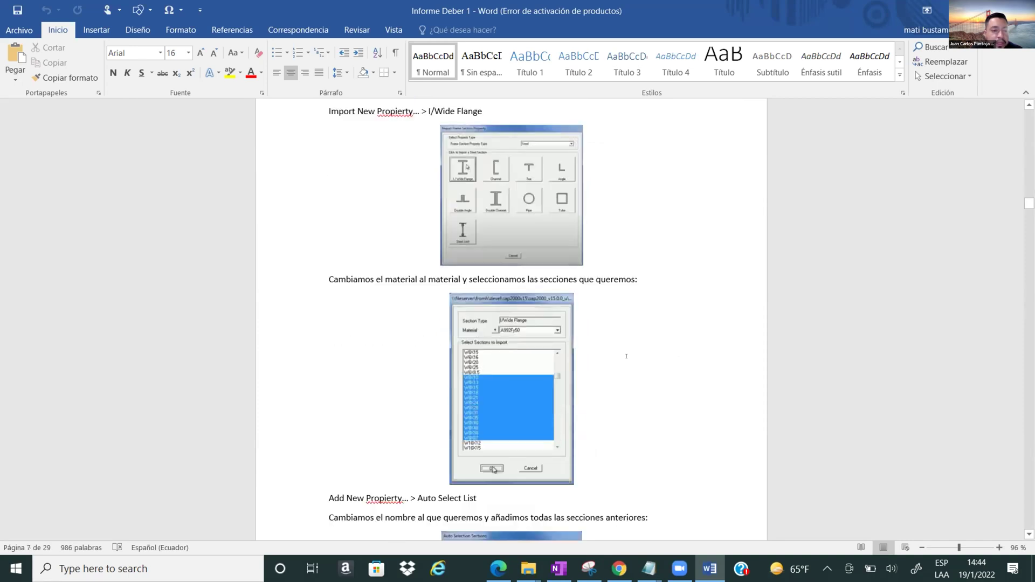
{"action": "scroll", "coordinate": [626, 356], "scroll_direction": "up", "scroll_amount": 1}
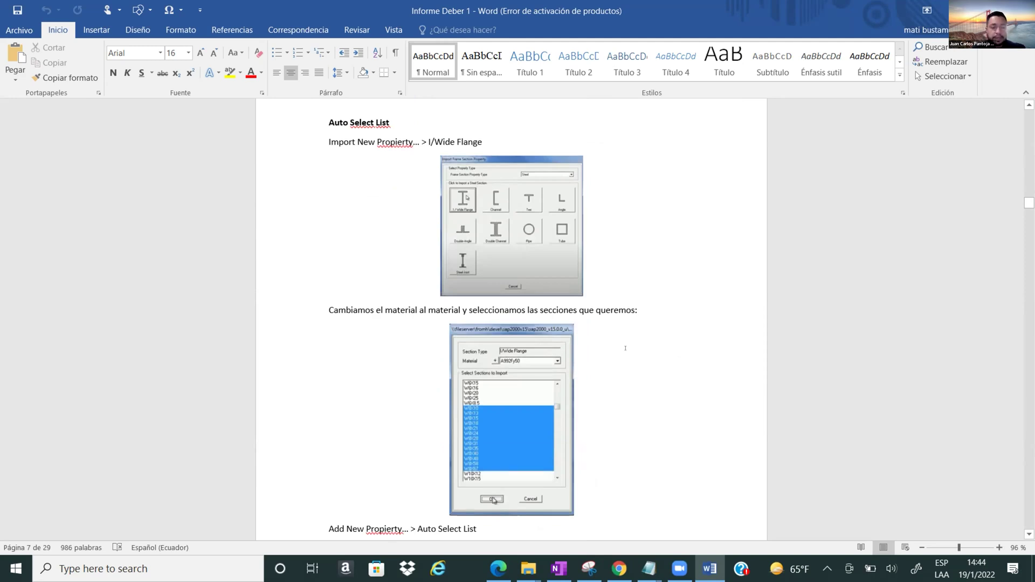
{"action": "scroll", "coordinate": [626, 349], "scroll_direction": "down", "scroll_amount": 2}
{"action": "scroll", "coordinate": [625, 348], "scroll_direction": "down", "scroll_amount": 5}
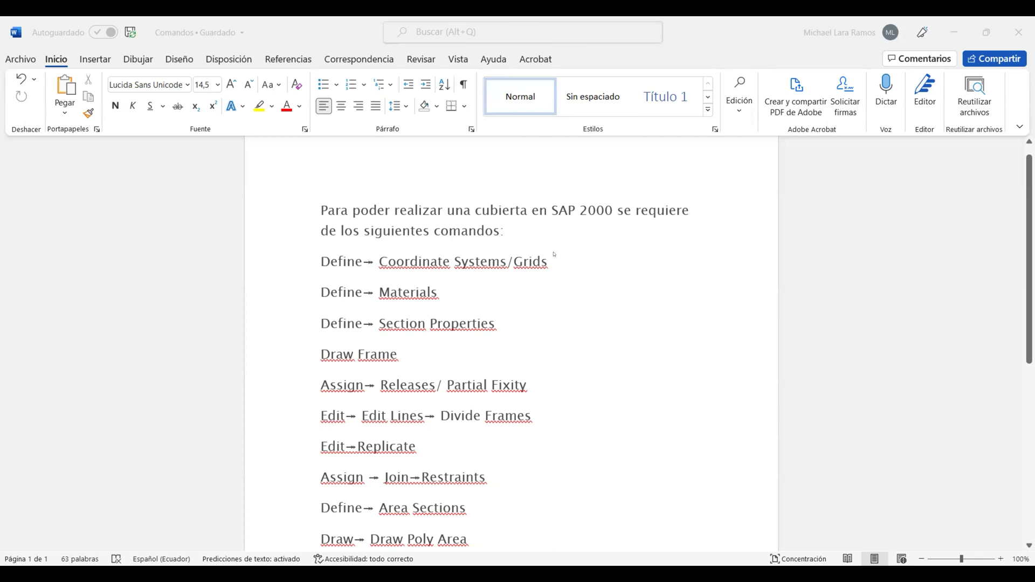
- Review the "Comandos" document's SAP 2000 roof commands, from Coordinate Systems/Grids through Joint Restraints and Move to the design and analysis entries
{"action": "left_click", "coordinate": [530, 253]}
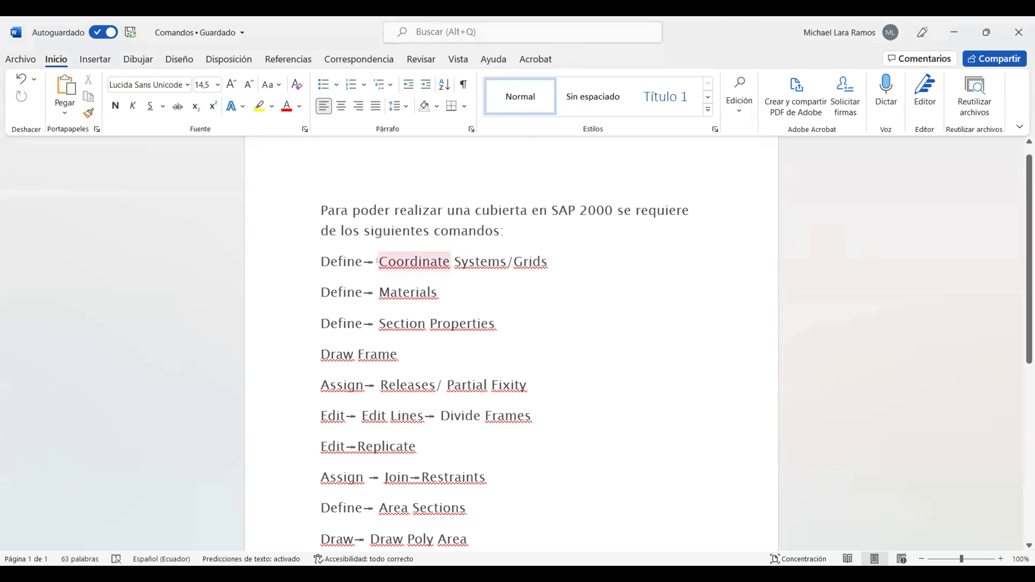
{"action": "scroll", "coordinate": [408, 291], "scroll_direction": "down", "scroll_amount": 1}
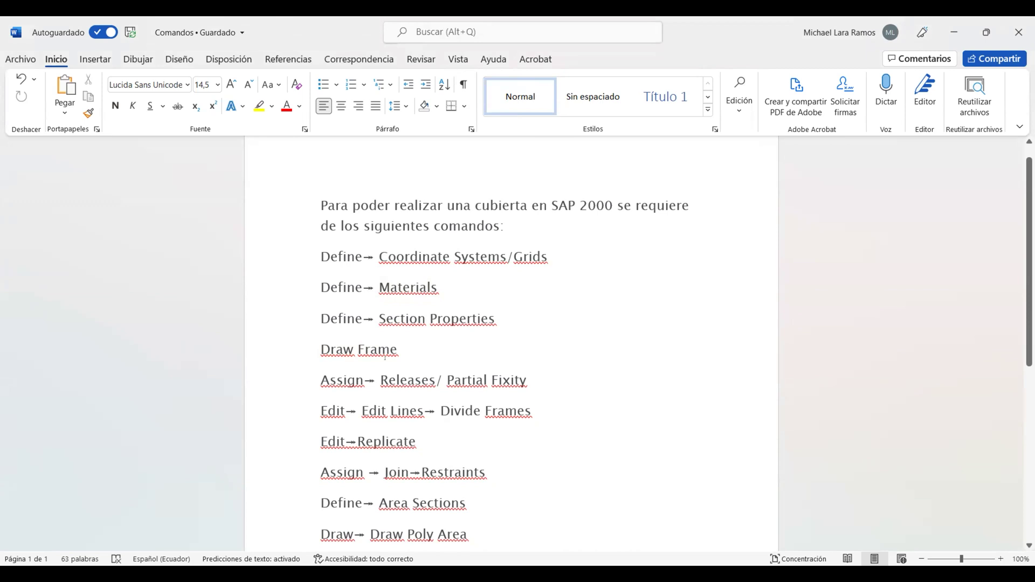
{"action": "scroll", "coordinate": [385, 356], "scroll_direction": "down", "scroll_amount": 3}
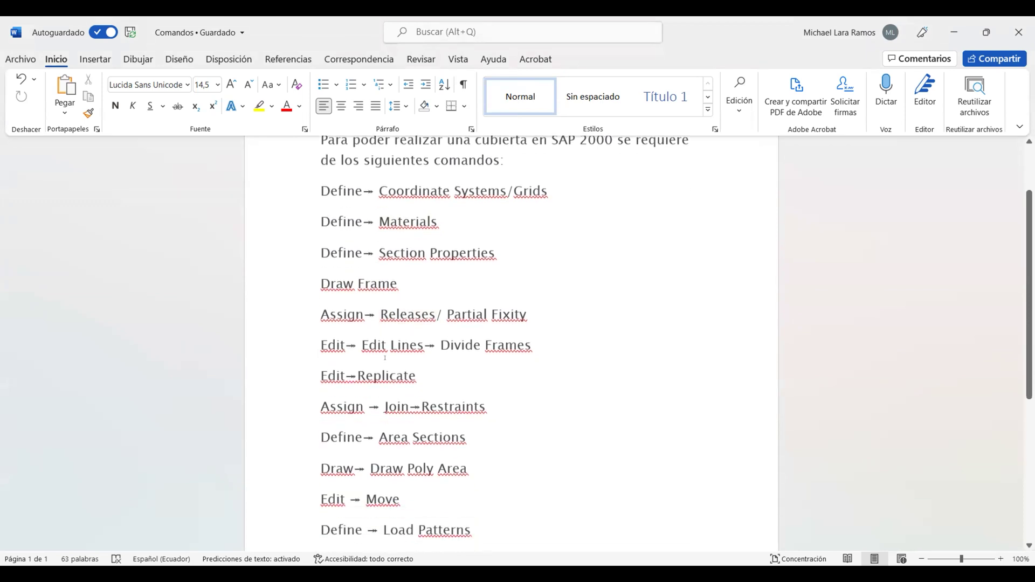
{"action": "double_click", "coordinate": [375, 344]}
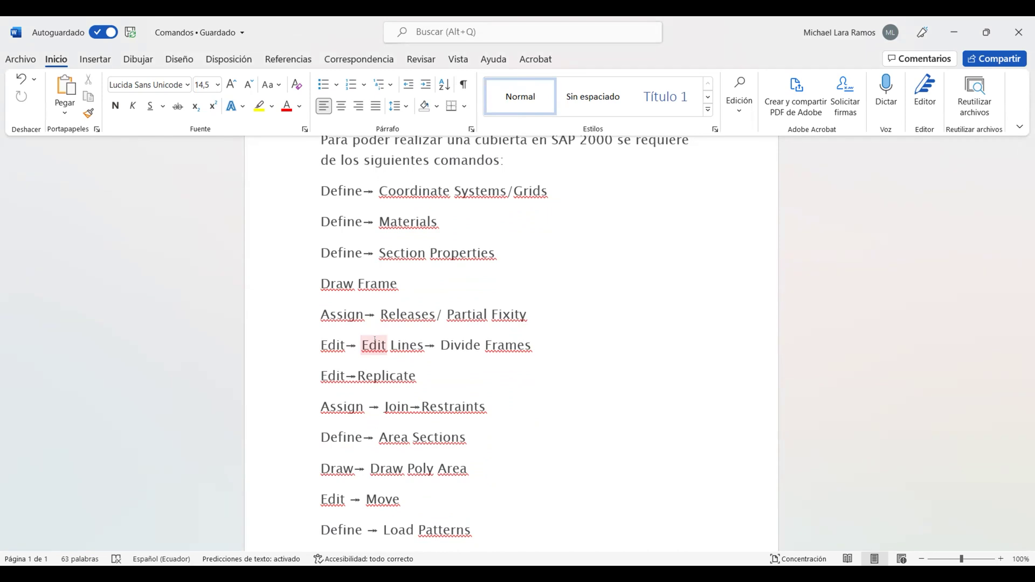
{"action": "scroll", "coordinate": [375, 340], "scroll_direction": "down", "scroll_amount": 1}
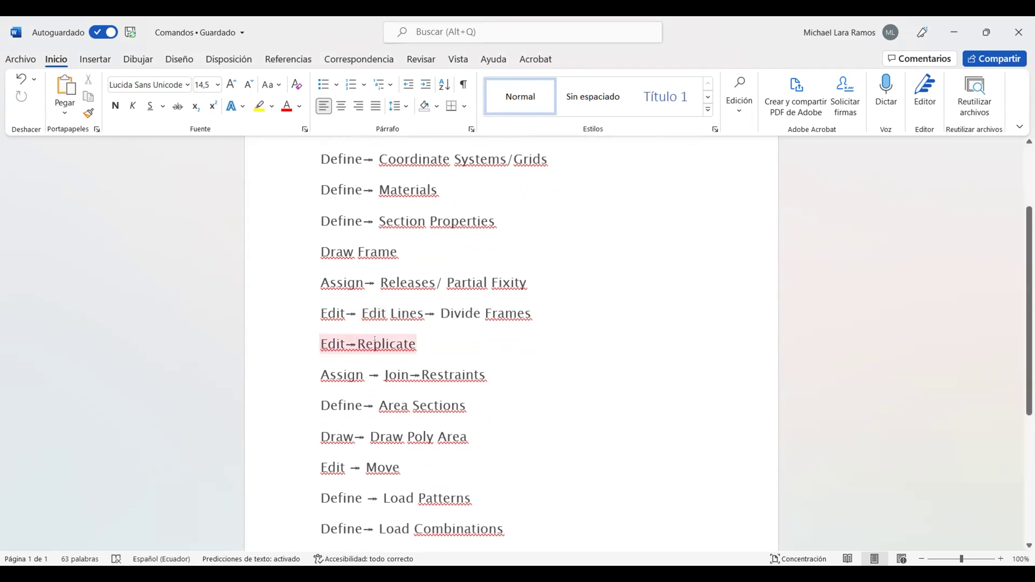
{"action": "scroll", "coordinate": [375, 339], "scroll_direction": "down", "scroll_amount": 1}
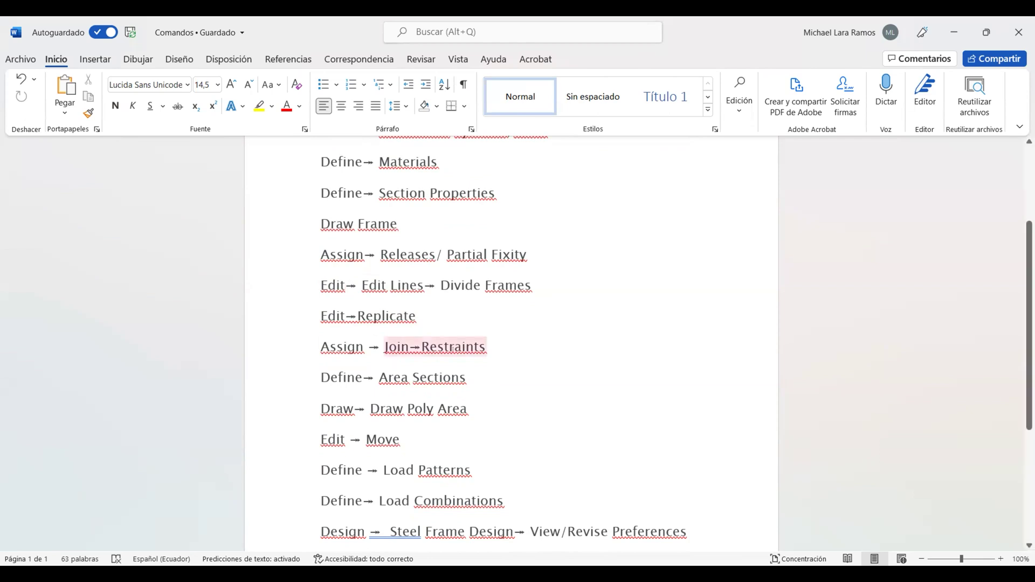
{"action": "scroll", "coordinate": [453, 341], "scroll_direction": "down", "scroll_amount": 1}
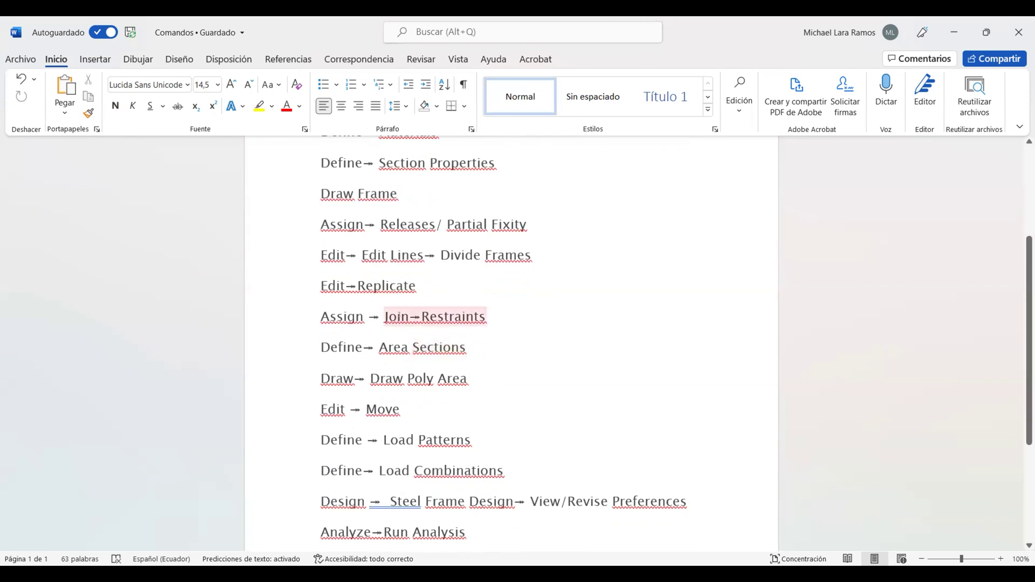
{"action": "left_click", "coordinate": [409, 316]}
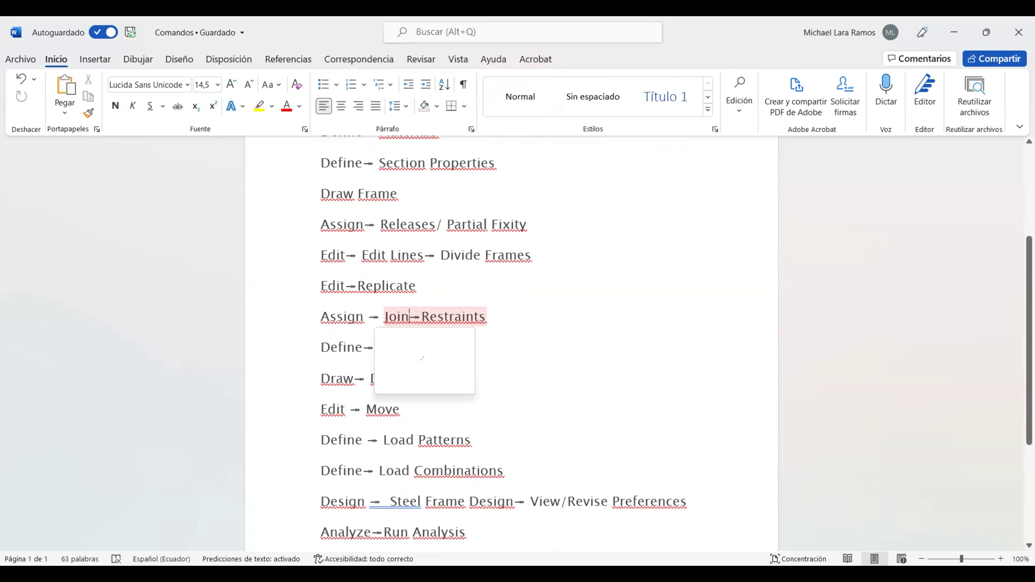
{"action": "left_click", "coordinate": [339, 358]}
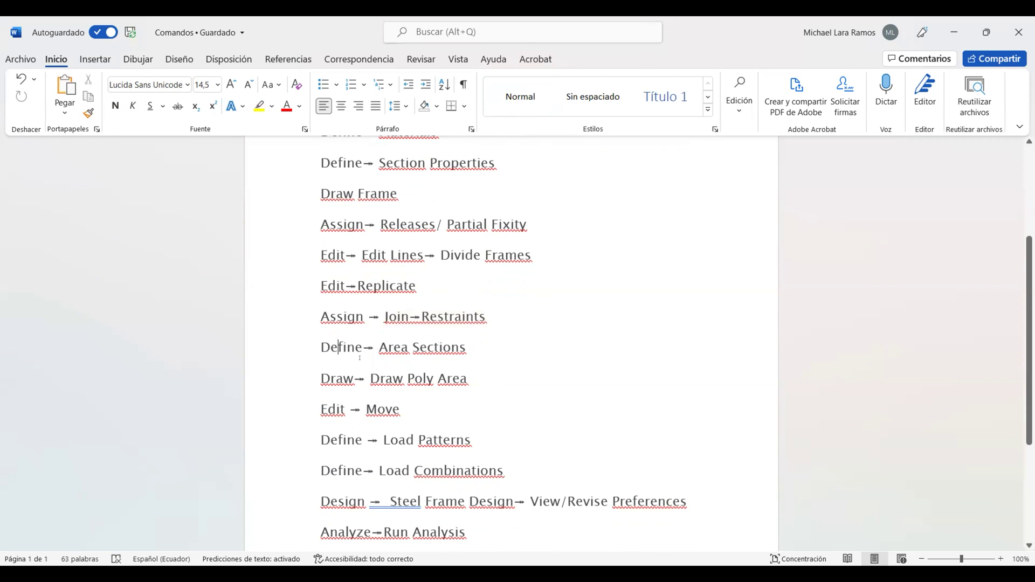
{"action": "scroll", "coordinate": [359, 358], "scroll_direction": "down", "scroll_amount": 2}
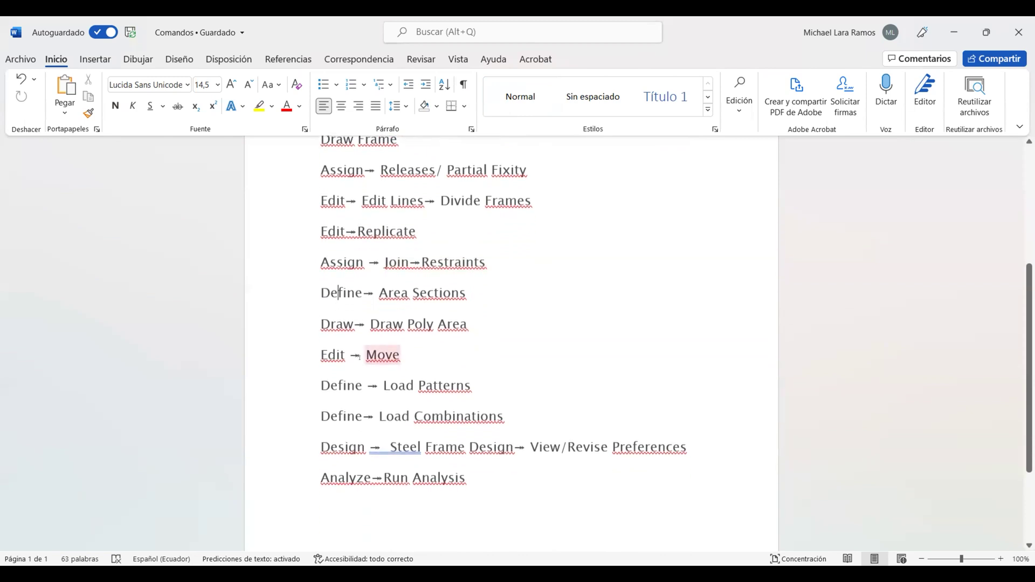
{"action": "triple_click", "coordinate": [402, 355]}
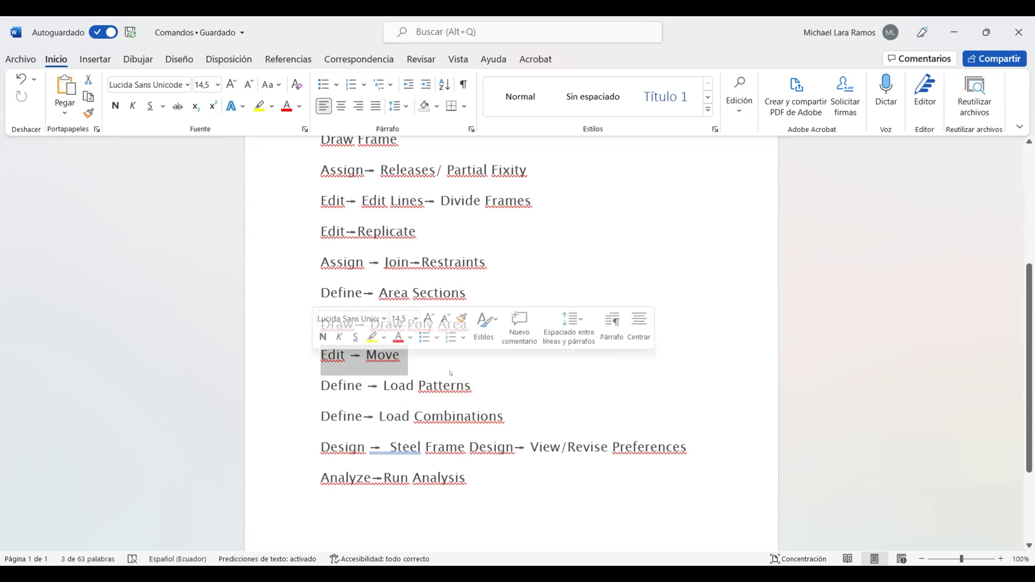
{"action": "left_click", "coordinate": [426, 356]}
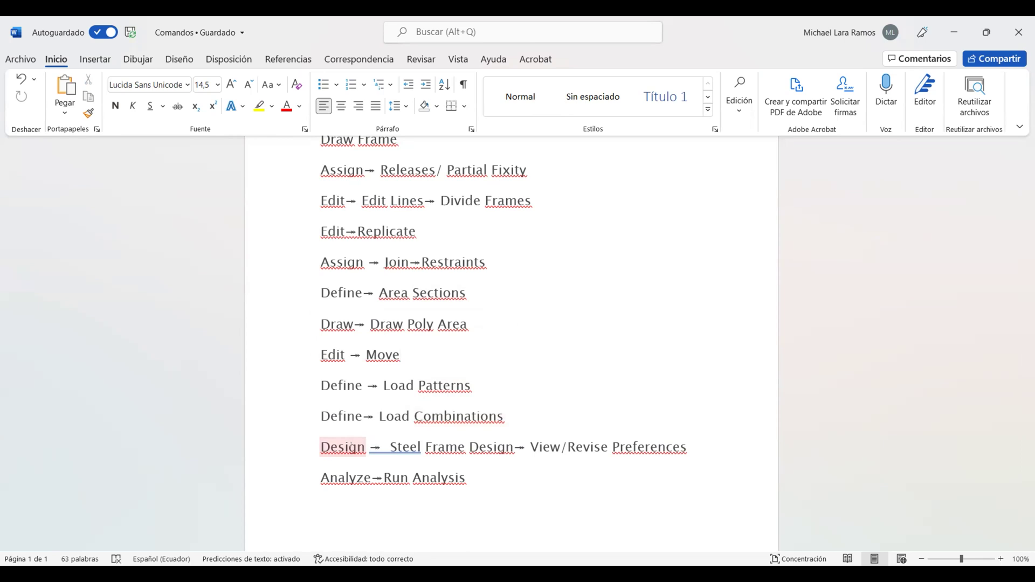
{"action": "left_click", "coordinate": [405, 354]}
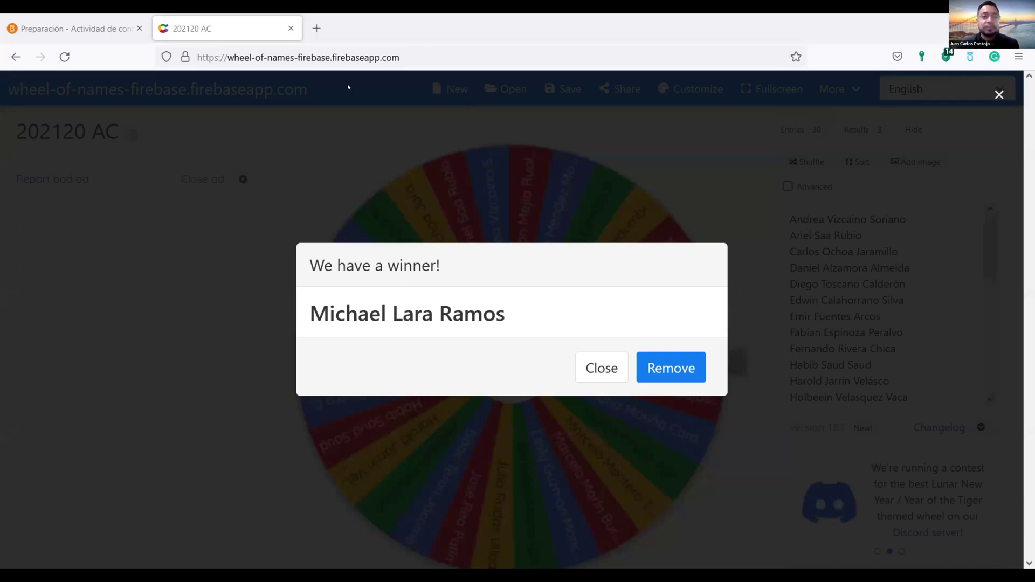
- Remove the drawn participant from the 202120 AC wheel of names and spin it for another draw
{"action": "left_click", "coordinate": [668, 378]}
{"action": "left_click", "coordinate": [521, 362]}
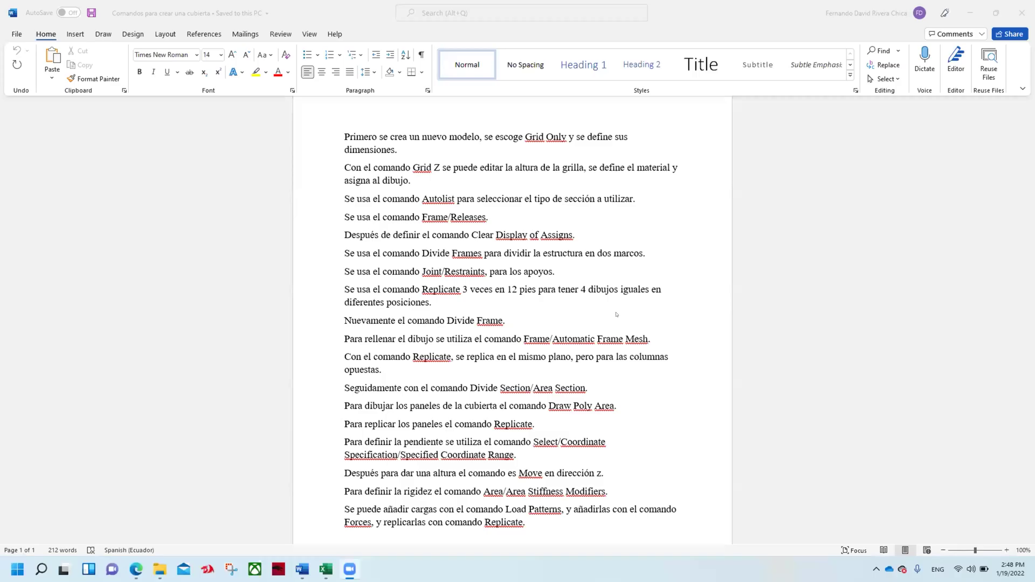
- Review the first commands in the roof document, from Grid Only and Grid Z to Autolist section selection
{"action": "scroll", "coordinate": [615, 314], "scroll_direction": "up", "scroll_amount": 1}
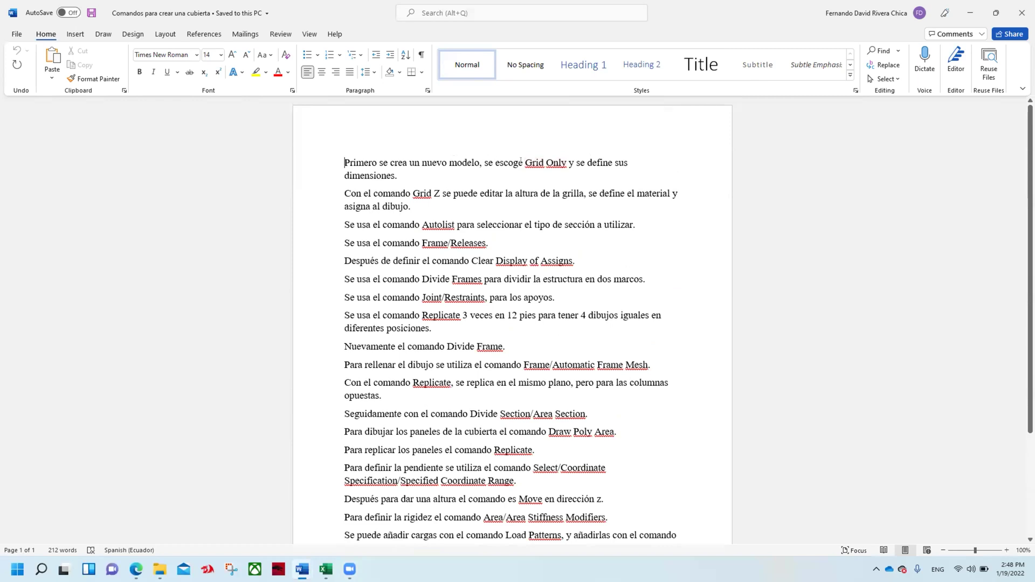
{"action": "left_click_drag", "start_coordinate": [523, 161], "coordinate": [569, 162]}
{"action": "scroll", "coordinate": [569, 161], "scroll_direction": "down", "scroll_amount": 1}
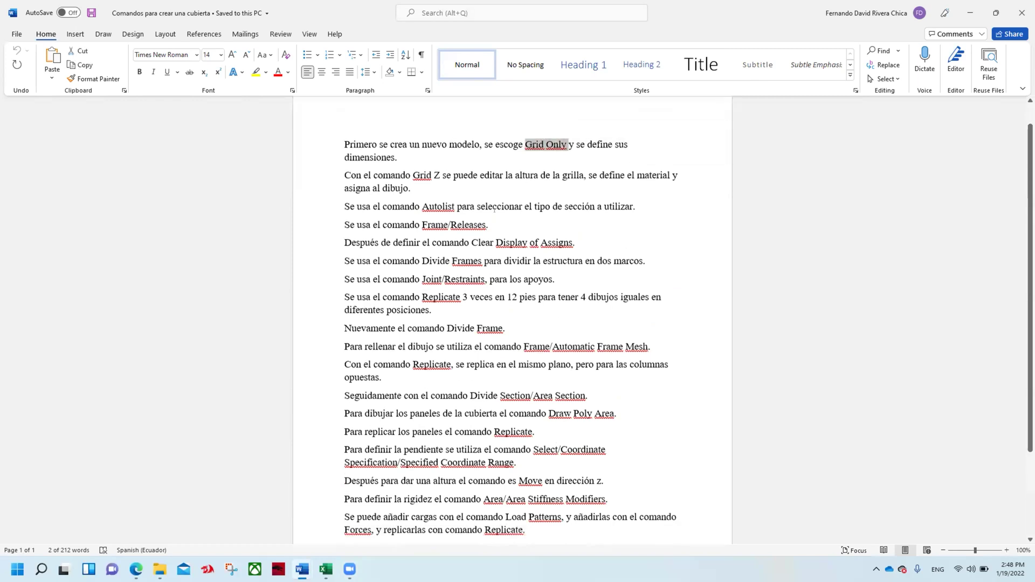
{"action": "left_click_drag", "start_coordinate": [373, 168], "coordinate": [437, 167]}
{"action": "left_click", "coordinate": [439, 168]}
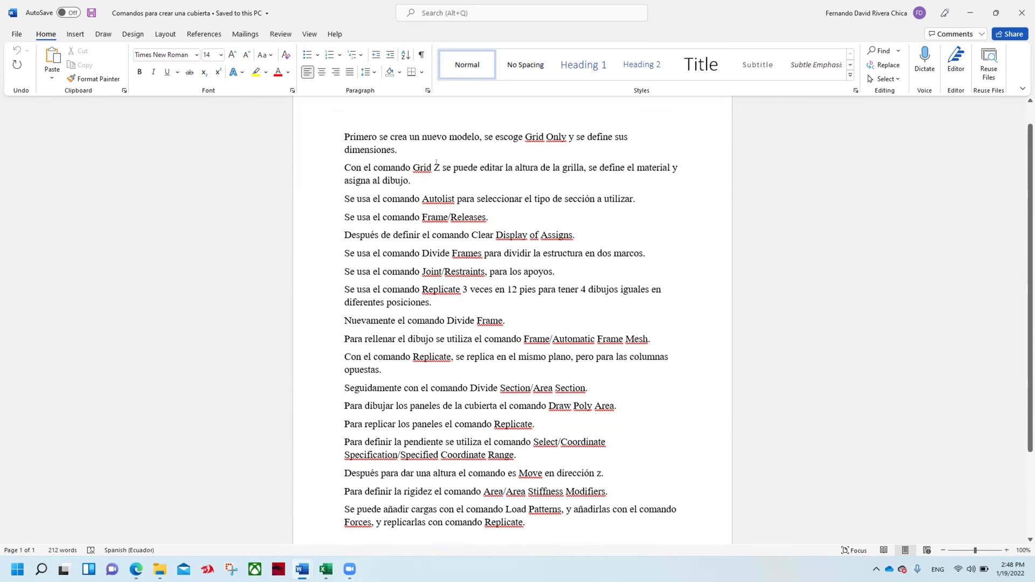
{"action": "scroll", "coordinate": [447, 170], "scroll_direction": "down", "scroll_amount": 1}
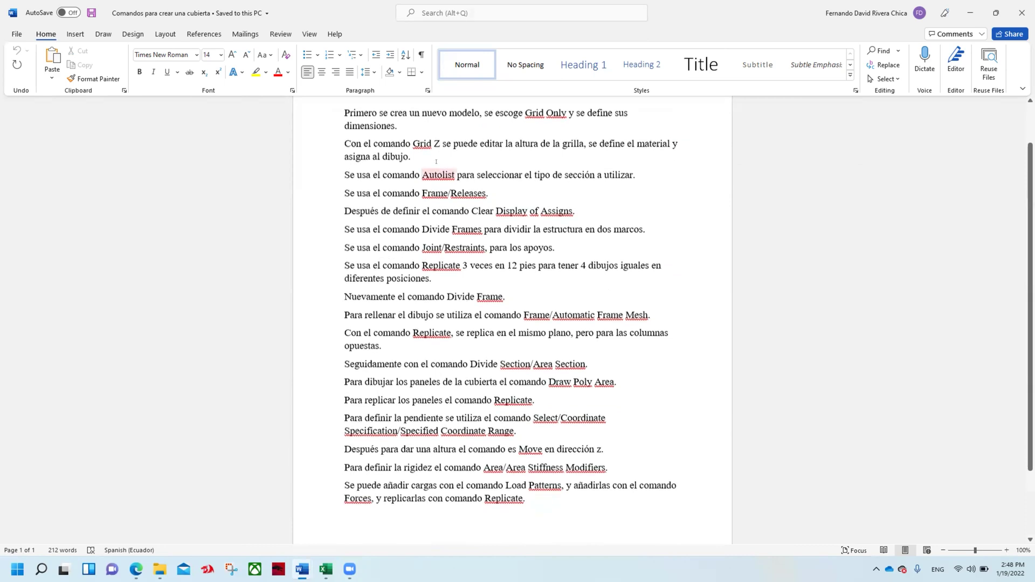
{"action": "scroll", "coordinate": [458, 177], "scroll_direction": "down", "scroll_amount": 1}
{"action": "scroll", "coordinate": [458, 177], "scroll_direction": "up", "scroll_amount": 1}
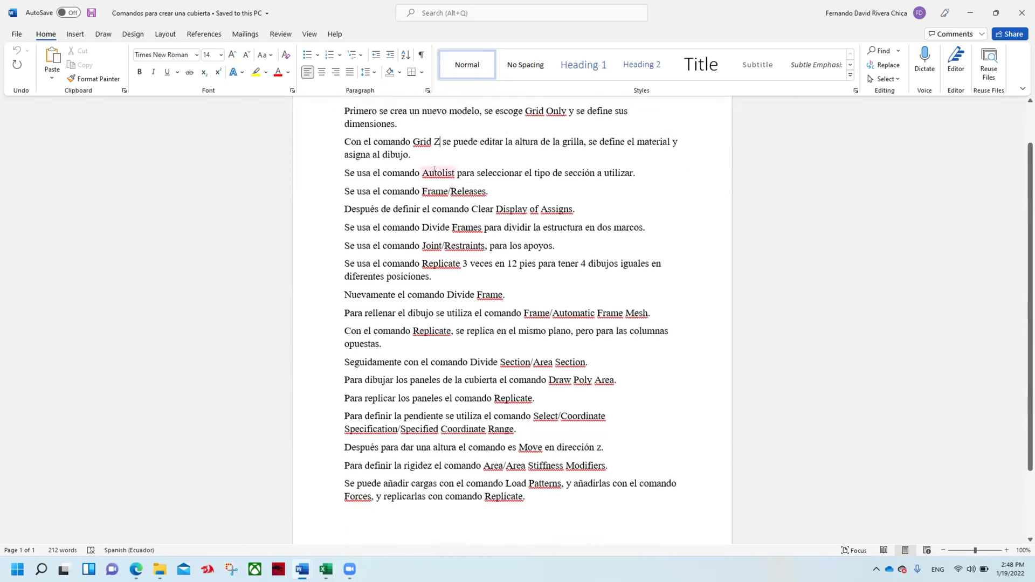
{"action": "double_click", "coordinate": [437, 173]}
{"action": "left_click", "coordinate": [506, 173]}
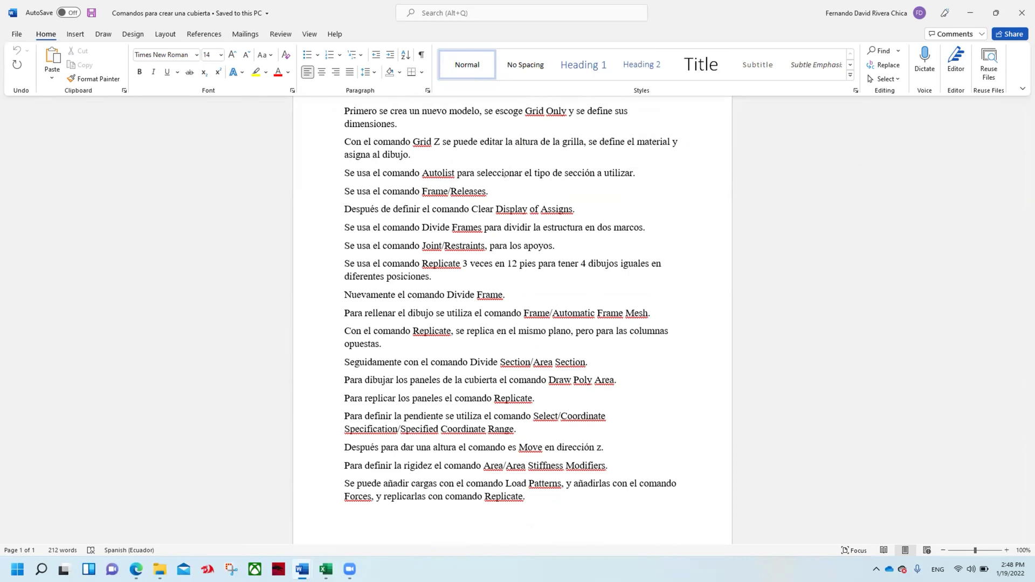
{"action": "scroll", "coordinate": [504, 173], "scroll_direction": "down", "scroll_amount": 1}
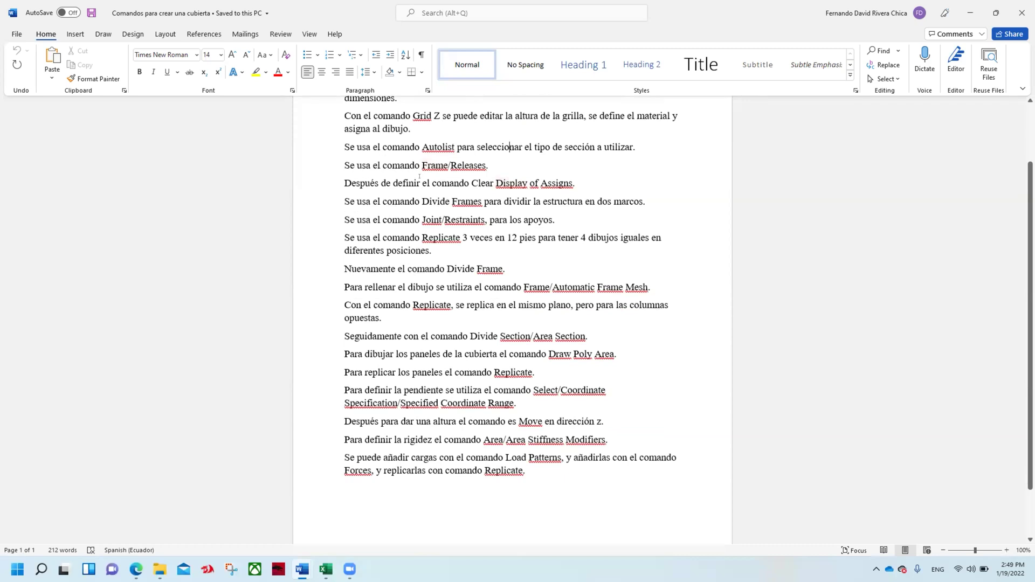
- Examine the document's modelling commands from Divide Frames and Automatic Frame Mesh through Draw Poly Area and Replicate
{"action": "scroll", "coordinate": [407, 178], "scroll_direction": "up", "scroll_amount": 1}
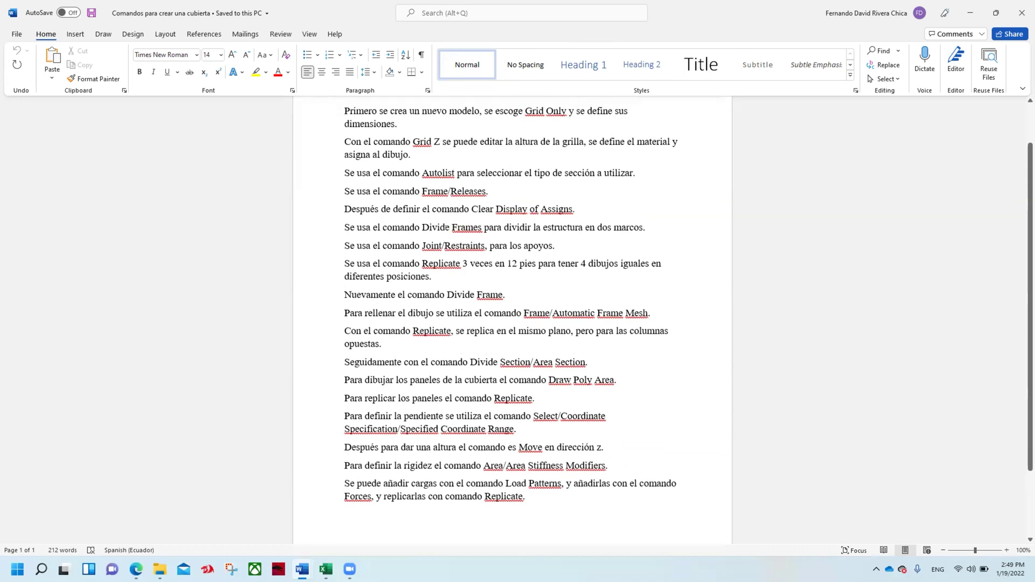
{"action": "left_click_drag", "start_coordinate": [483, 227], "coordinate": [423, 226]}
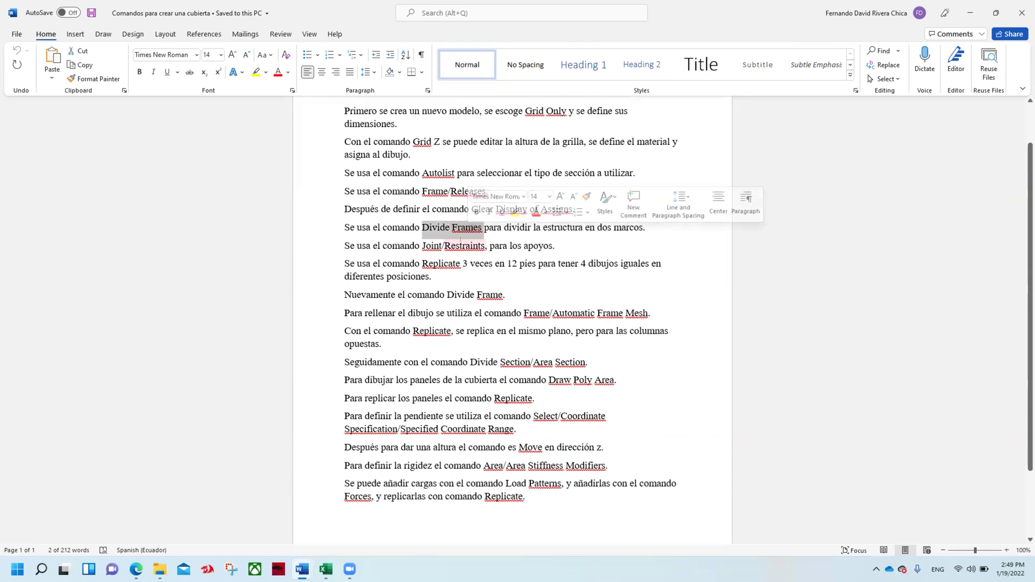
{"action": "left_click", "coordinate": [518, 246]}
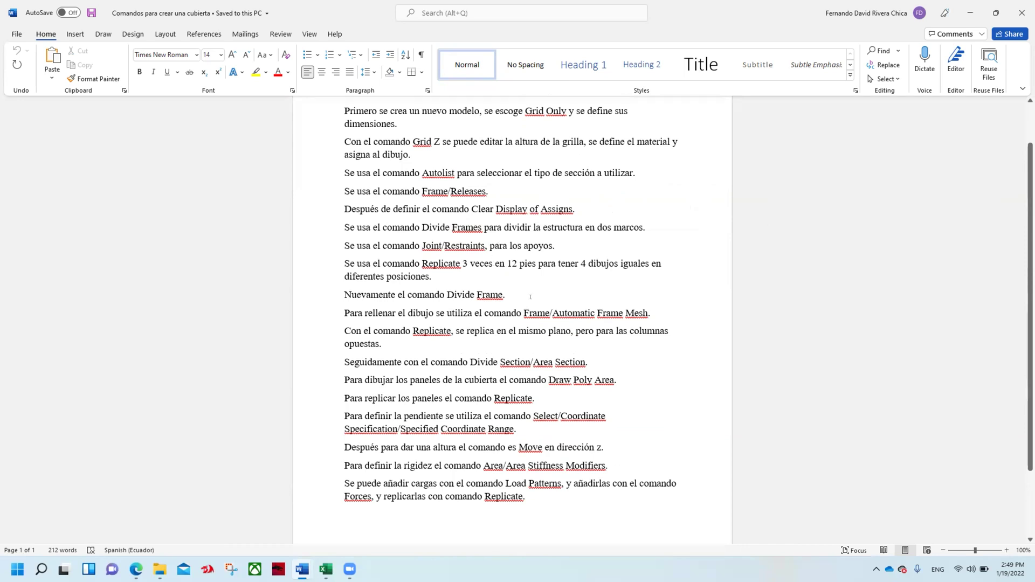
{"action": "left_click_drag", "start_coordinate": [553, 313], "coordinate": [649, 313]}
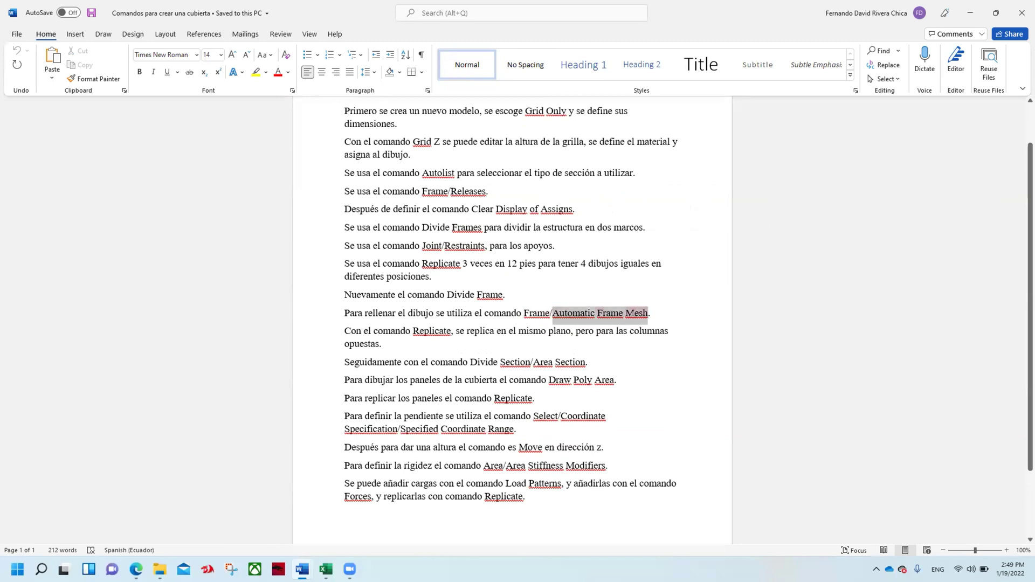
{"action": "left_click", "coordinate": [575, 331]}
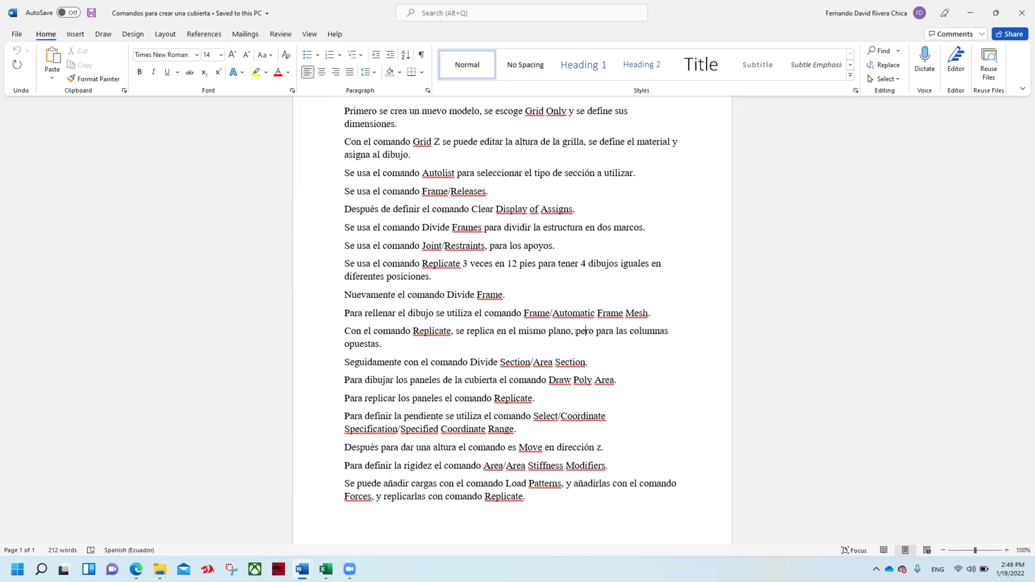
{"action": "scroll", "coordinate": [575, 331], "scroll_direction": "down", "scroll_amount": 1}
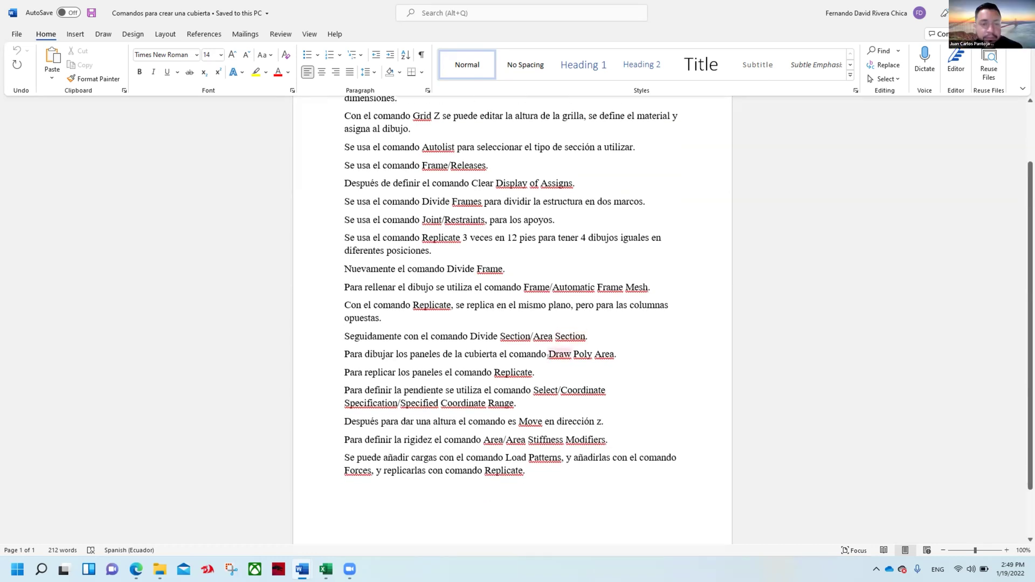
{"action": "left_click_drag", "start_coordinate": [549, 354], "coordinate": [606, 352]}
{"action": "left_click", "coordinate": [556, 376]}
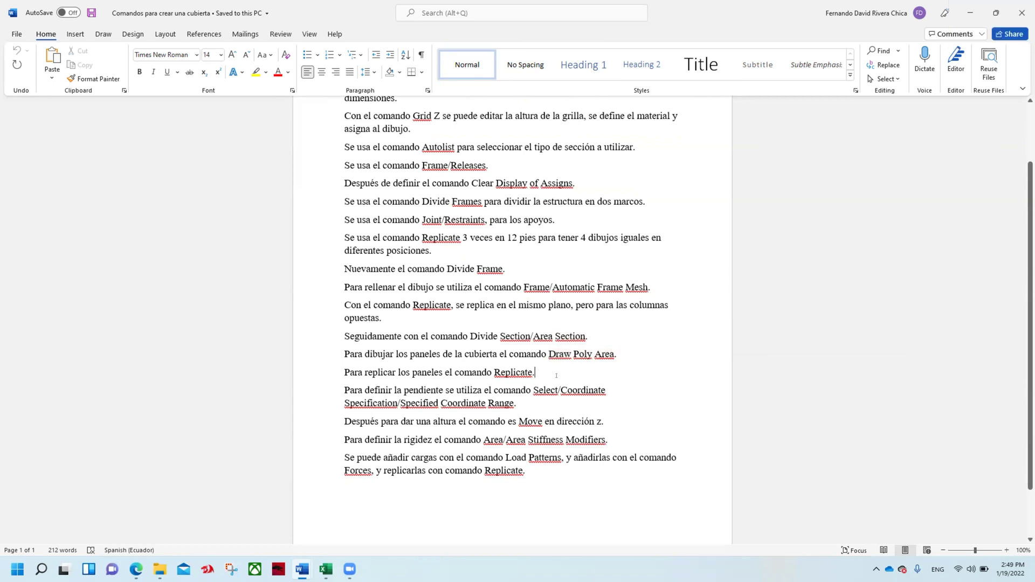
{"action": "scroll", "coordinate": [556, 377], "scroll_direction": "up", "scroll_amount": 1}
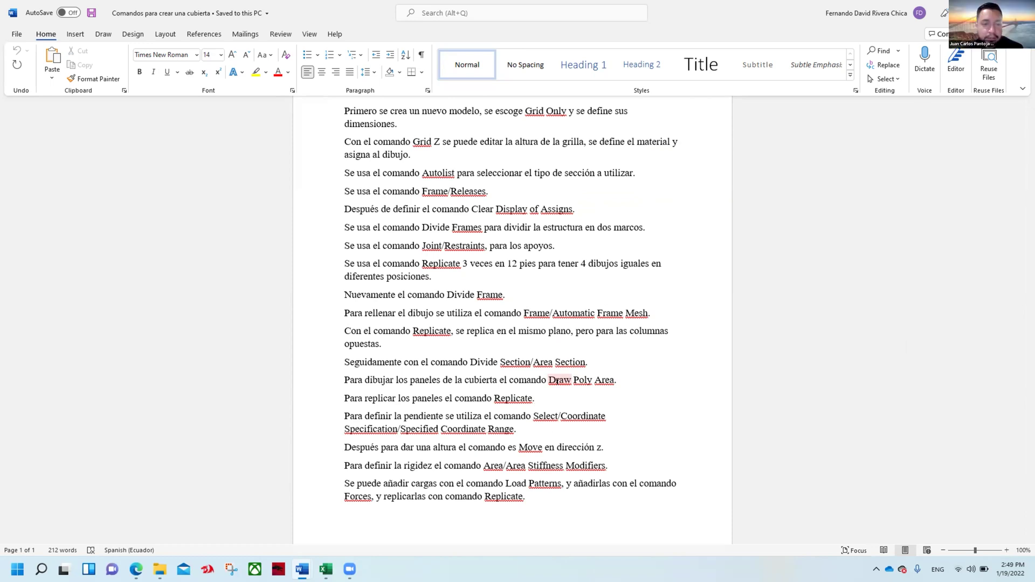
{"action": "scroll", "coordinate": [557, 381], "scroll_direction": "up", "scroll_amount": 1}
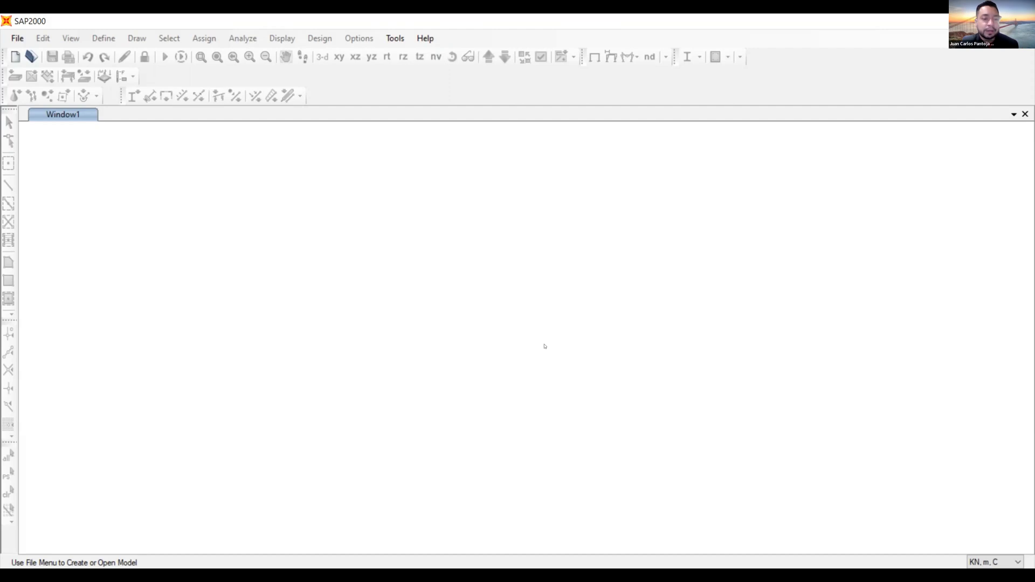
- Switch to SAP2000 and check the program's version information in About SAP2000, closing it when finished
{"action": "left_click", "coordinate": [395, 38]}
{"action": "left_click", "coordinate": [395, 38]}
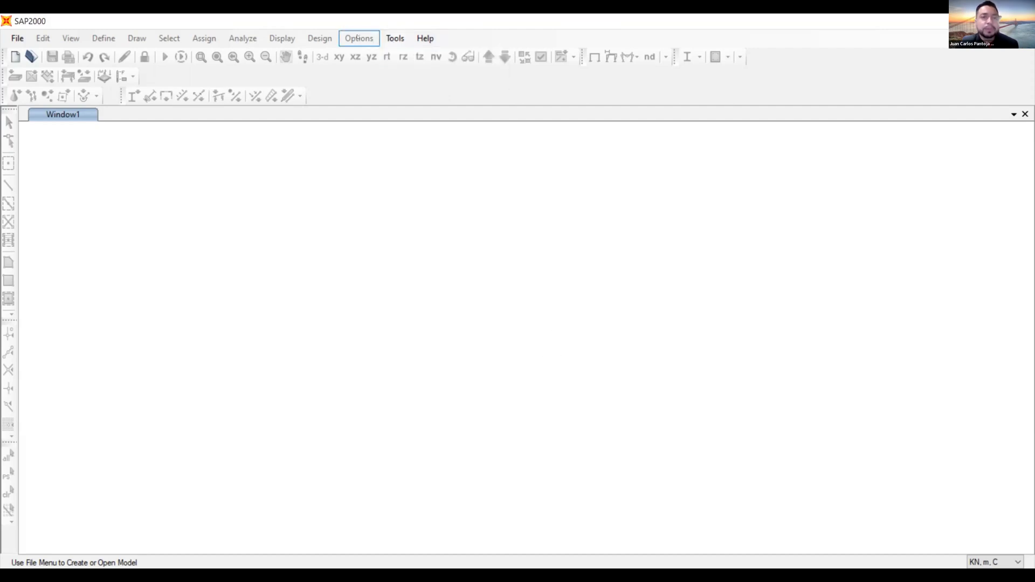
{"action": "left_click", "coordinate": [425, 37]}
{"action": "mouse_move", "coordinate": [393, 35]}
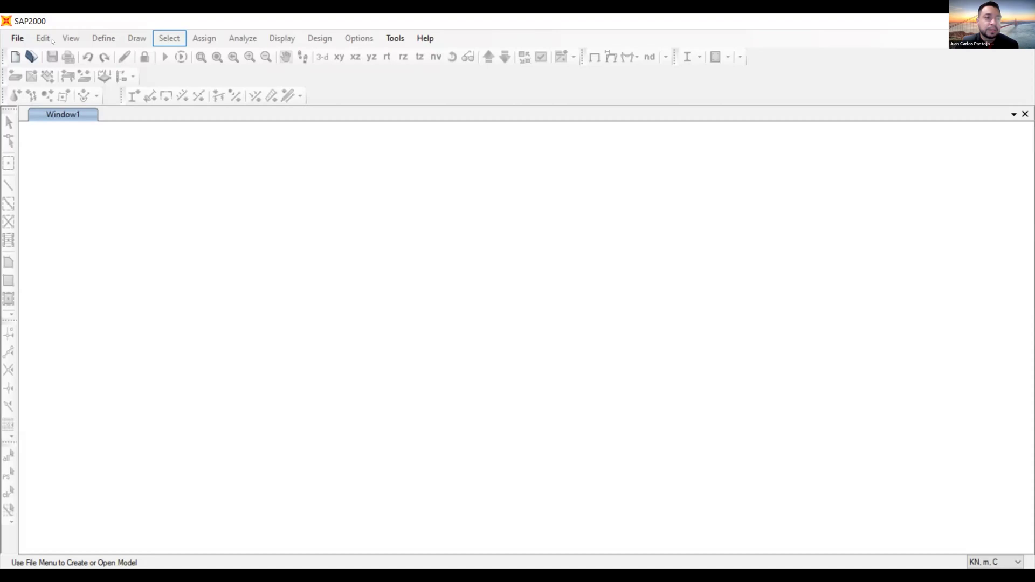
{"action": "left_click", "coordinate": [431, 39]}
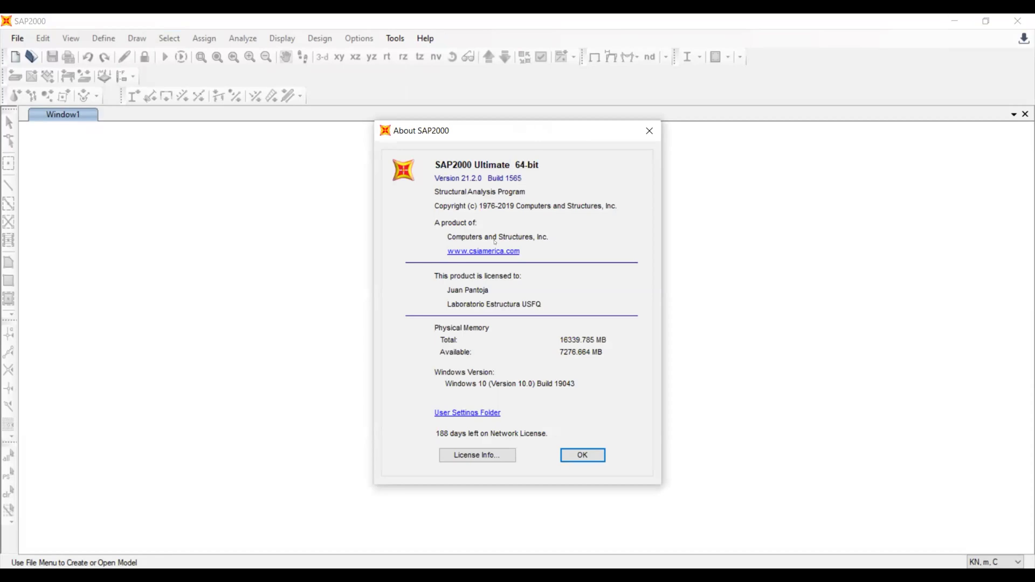
{"action": "left_click_drag", "start_coordinate": [532, 130], "coordinate": [515, 116]}
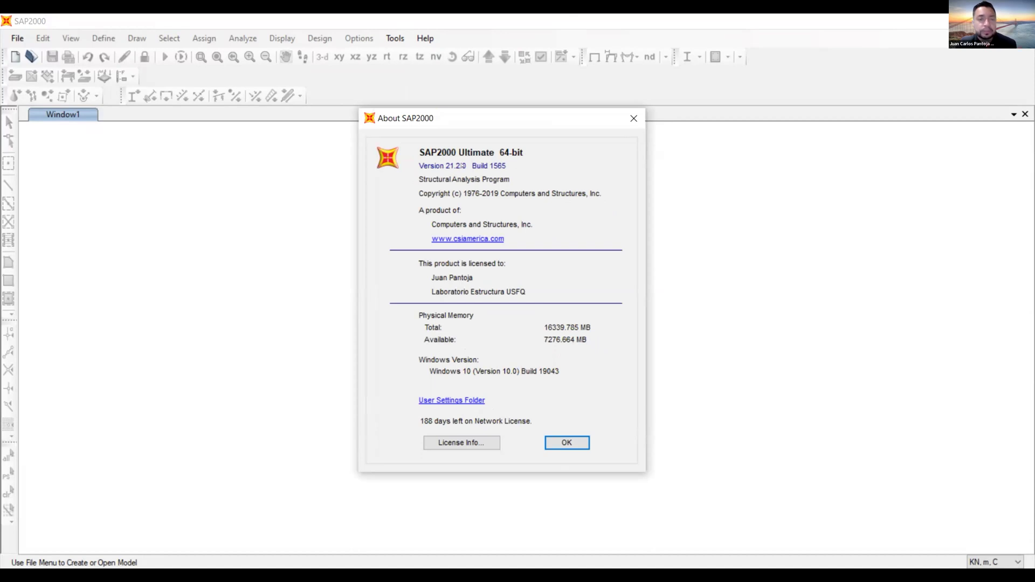
{"action": "left_click", "coordinate": [633, 118]}
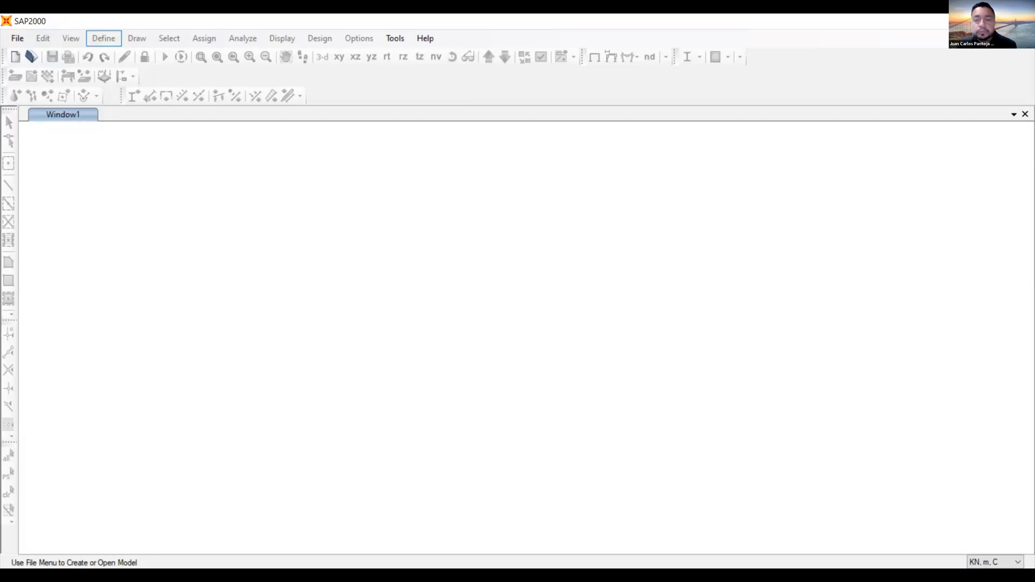
- Review the available unit systems and select KN, m, C as the working units
{"action": "left_click", "coordinate": [981, 561]}
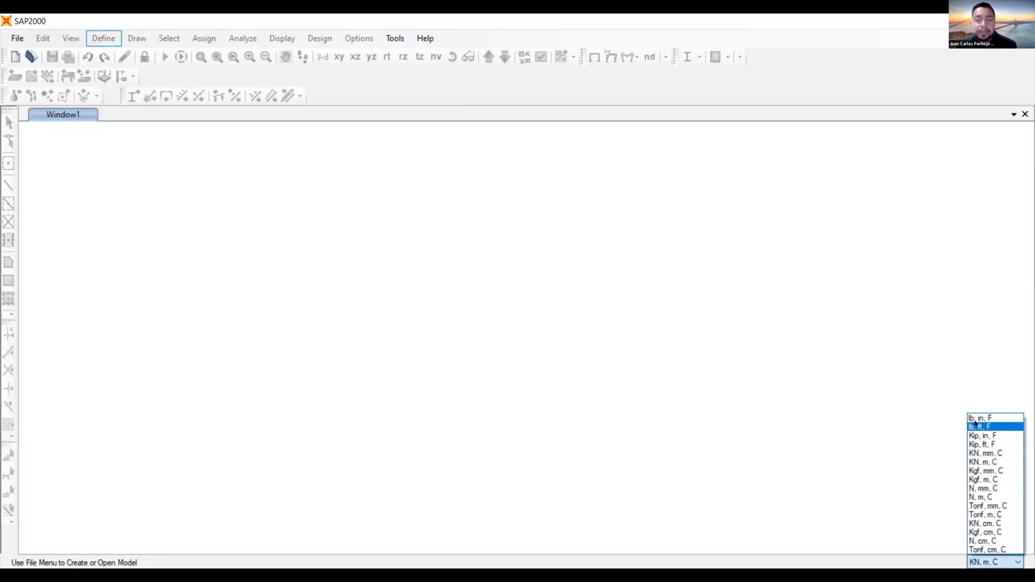
{"action": "left_click", "coordinate": [979, 462]}
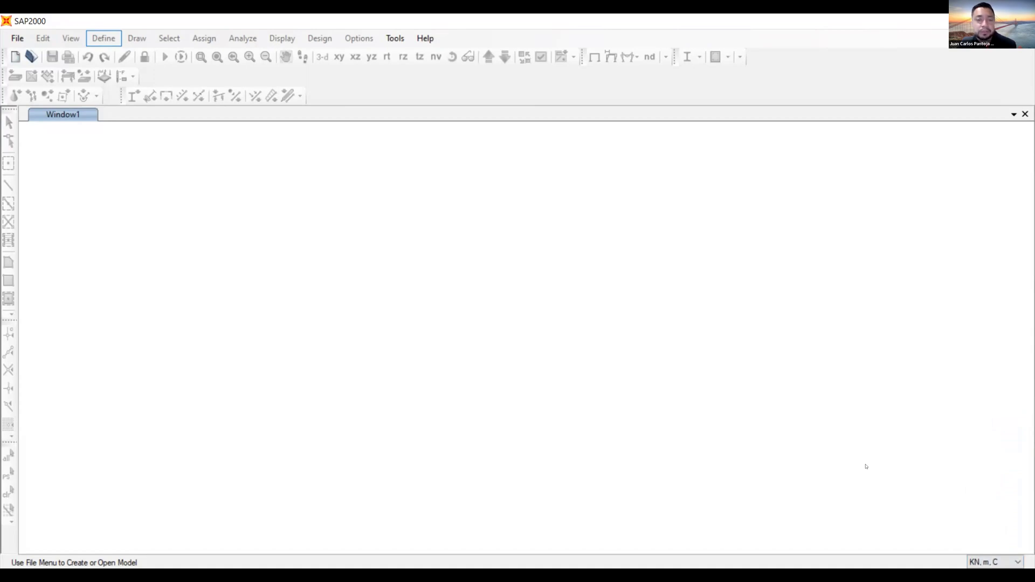
{"action": "left_click", "coordinate": [995, 561]}
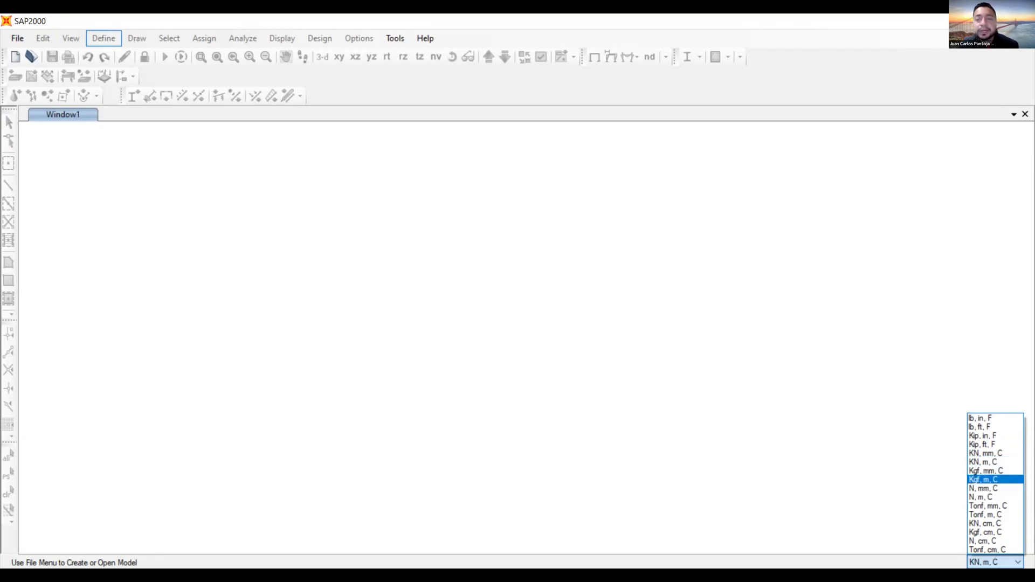
{"action": "left_click", "coordinate": [997, 462]}
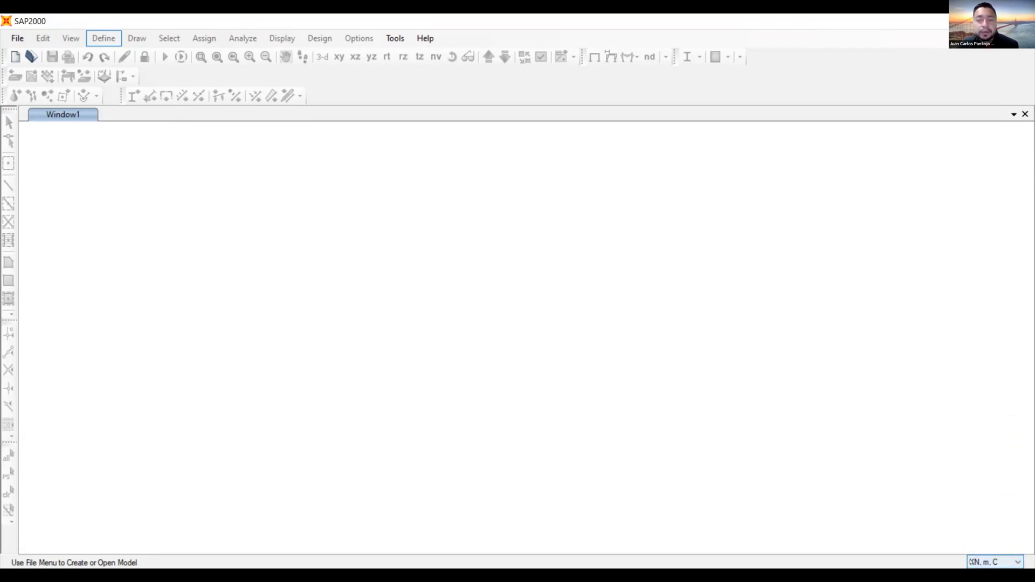
{"action": "left_click", "coordinate": [975, 562]}
{"action": "left_click", "coordinate": [984, 462]}
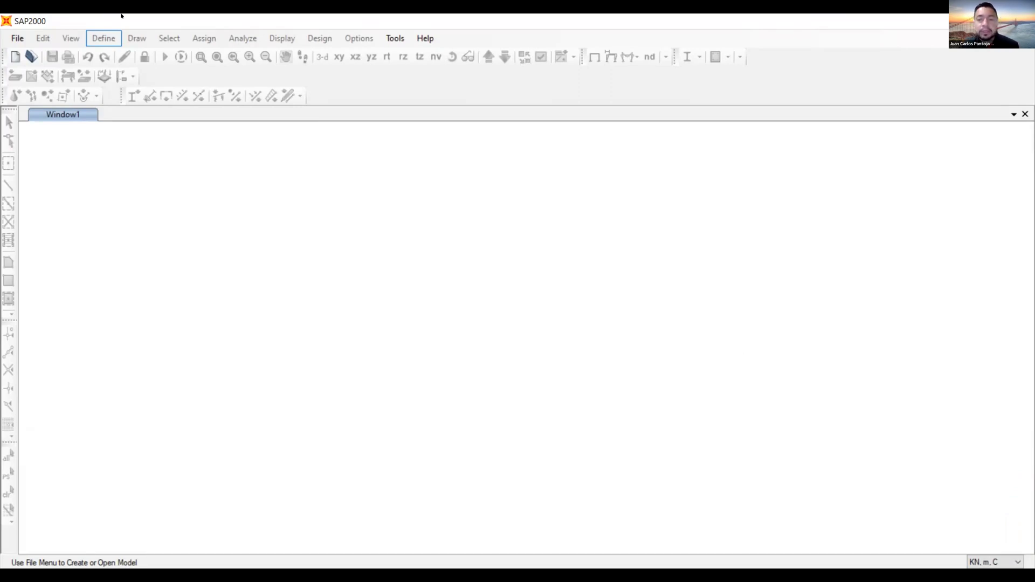
- Start a new model from the 3D Frames template with 1 story and 2 bays in X
{"action": "left_click", "coordinate": [13, 40]}
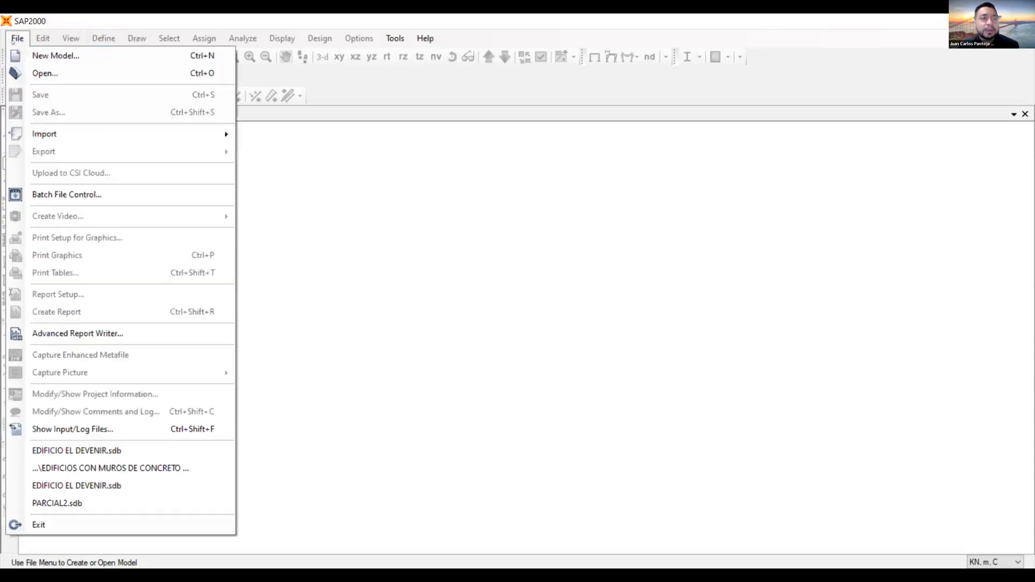
{"action": "left_click", "coordinate": [122, 60]}
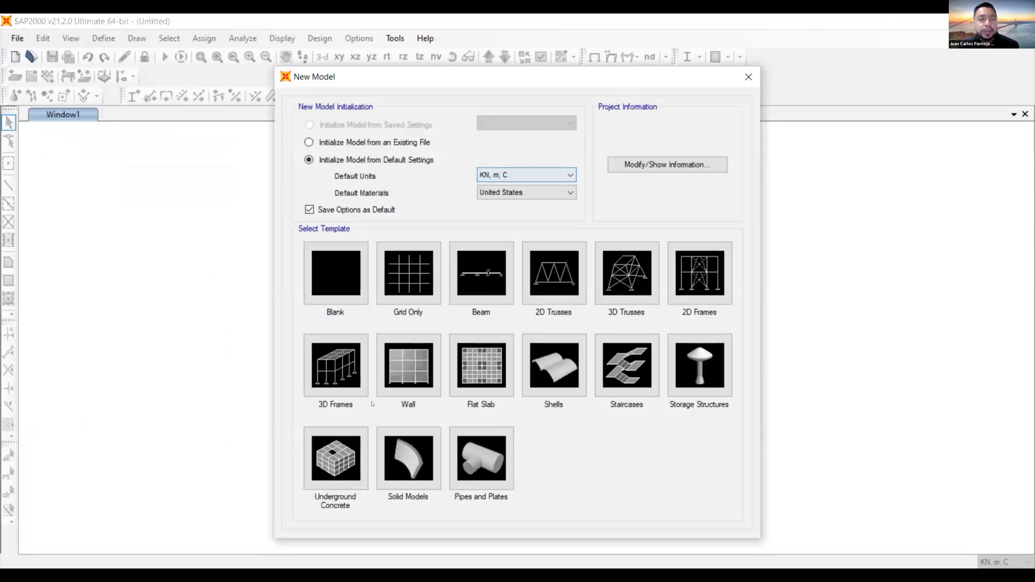
{"action": "left_click", "coordinate": [338, 378]}
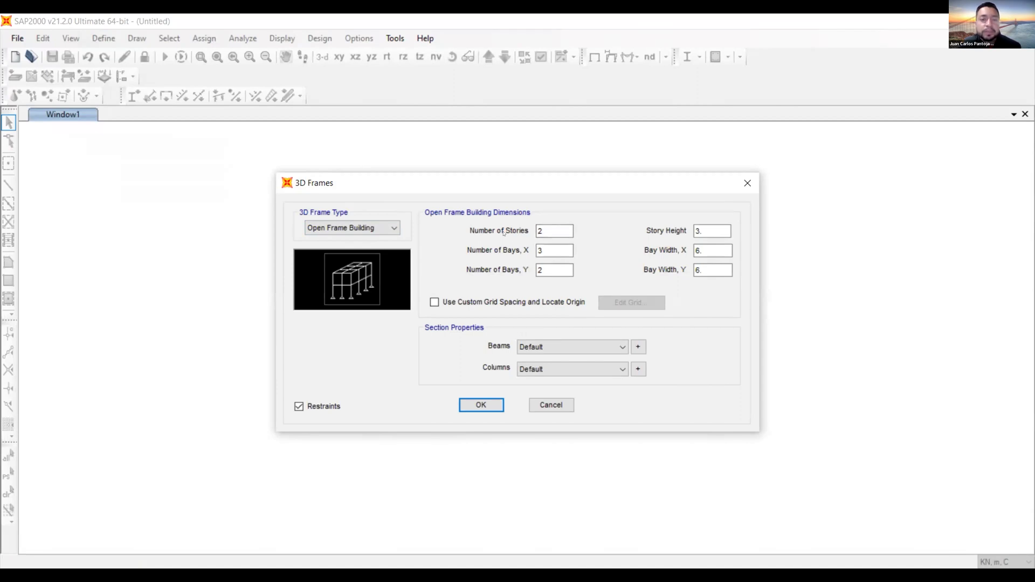
{"action": "double_click", "coordinate": [540, 231]}
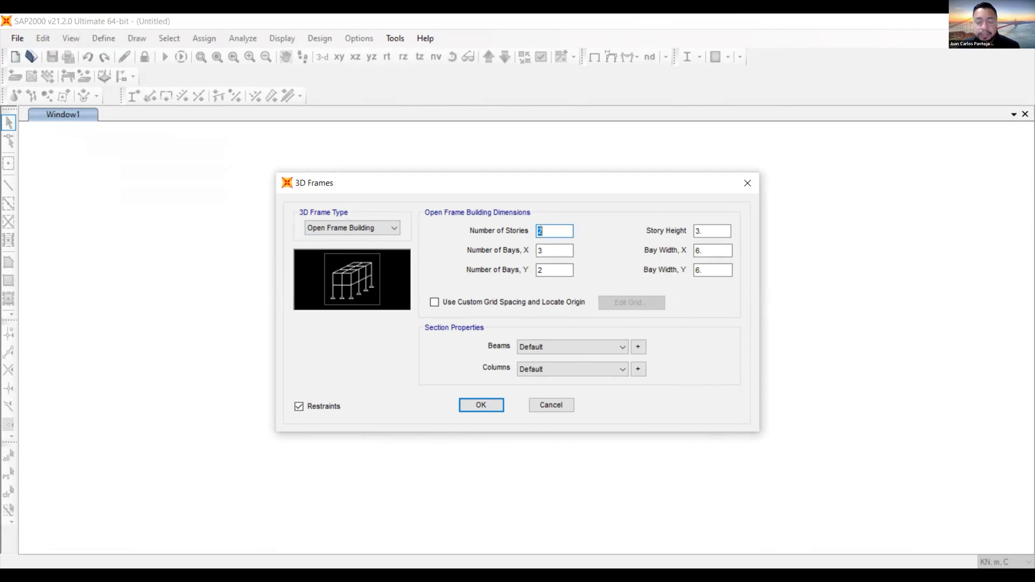
{"action": "type", "text": "1"}
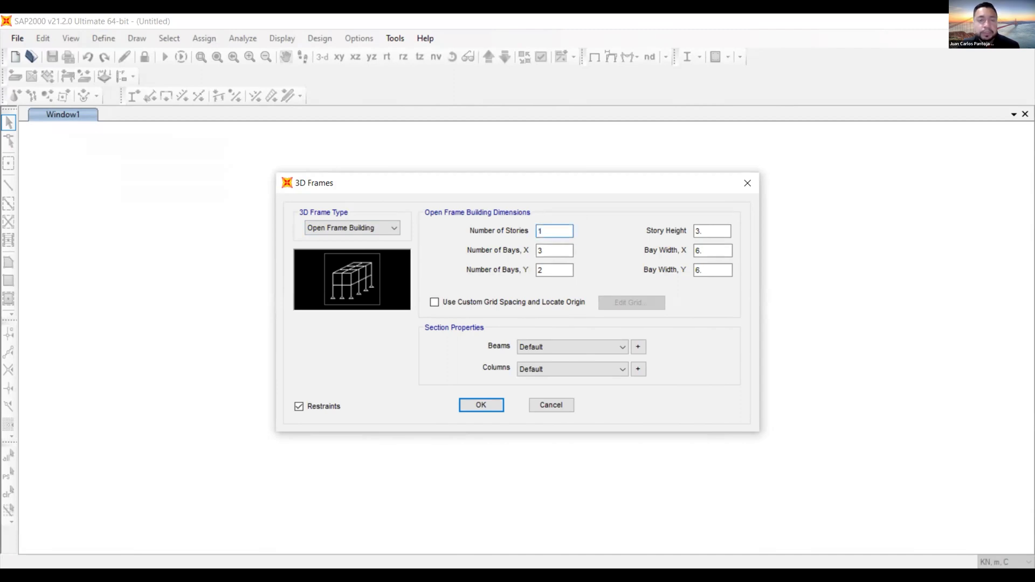
{"action": "double_click", "coordinate": [541, 250]}
{"action": "type", "text": "2"}
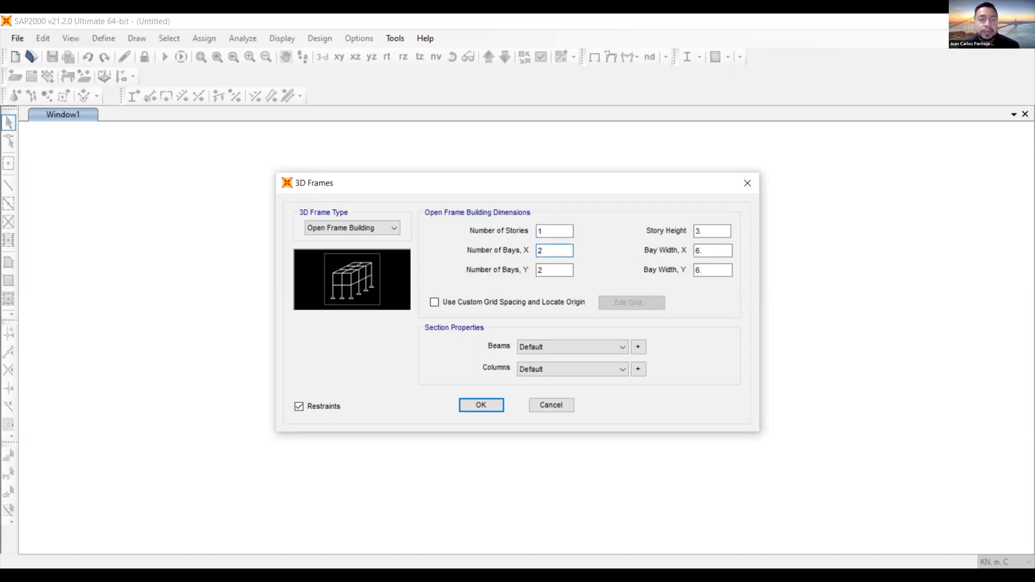
{"action": "left_click", "coordinate": [546, 268]}
- Set the story height to 2.5 m and both bay widths to 5 m, and create the frame without restraints
{"action": "double_click", "coordinate": [701, 231]}
{"action": "type", "text": "2.5"}
{"action": "left_click", "coordinate": [713, 250]}
{"action": "double_click", "coordinate": [711, 251]}
{"action": "type", "text": "5"}
{"action": "double_click", "coordinate": [701, 270]}
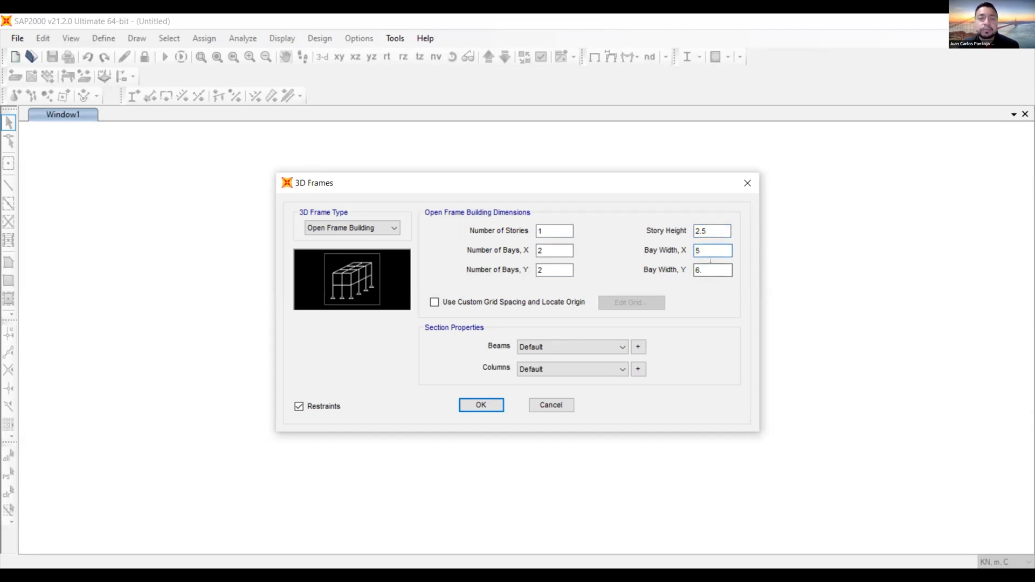
{"action": "type", "text": "5"}
{"action": "left_click", "coordinate": [301, 407]}
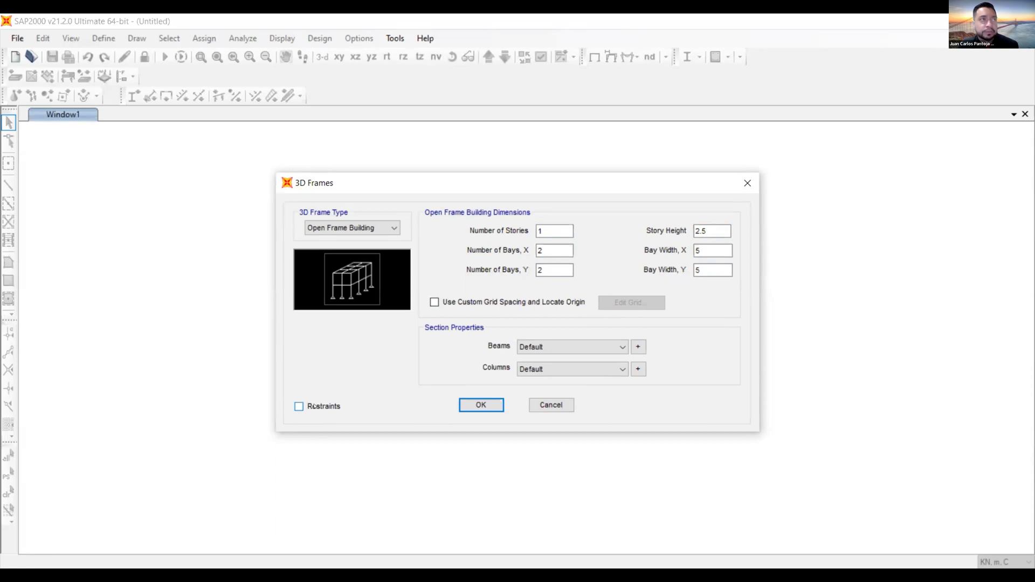
{"action": "left_click", "coordinate": [479, 405]}
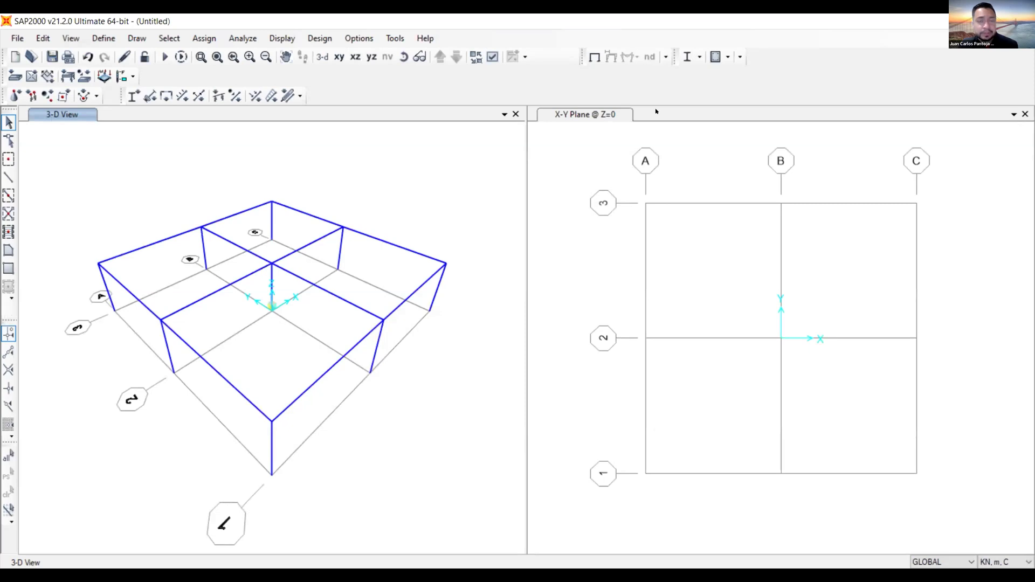
- Make the X-Y plane view at Z=0 active and reset the toolbars to their default arrangement
{"action": "left_click", "coordinate": [607, 112]}
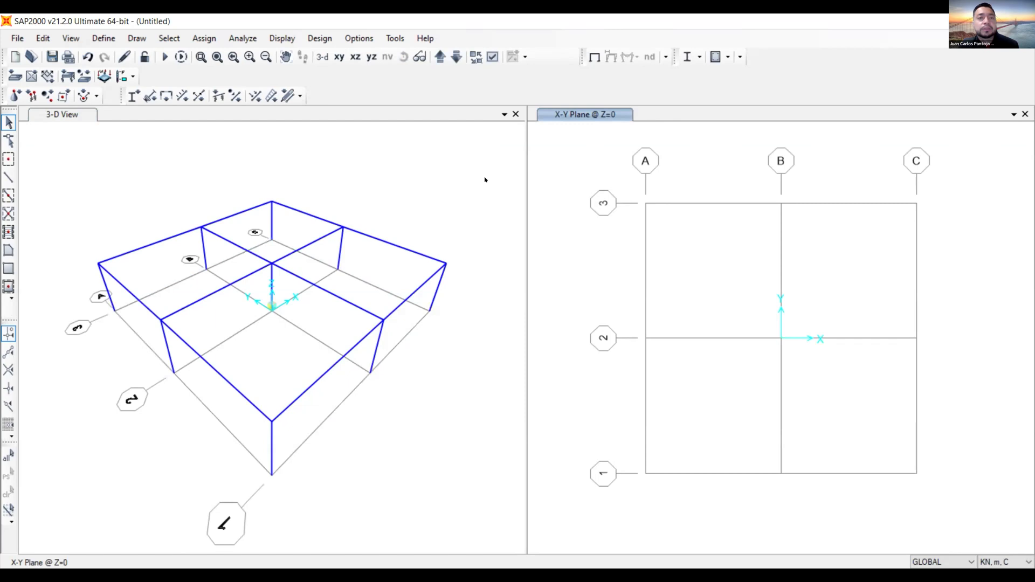
{"action": "left_click", "coordinate": [355, 37]}
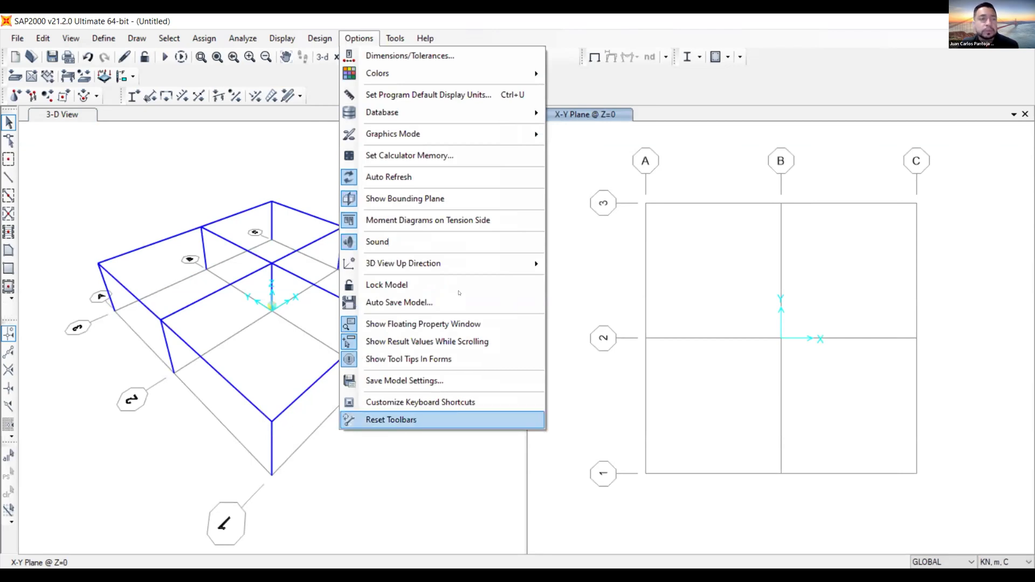
{"action": "key", "text": "Return"}
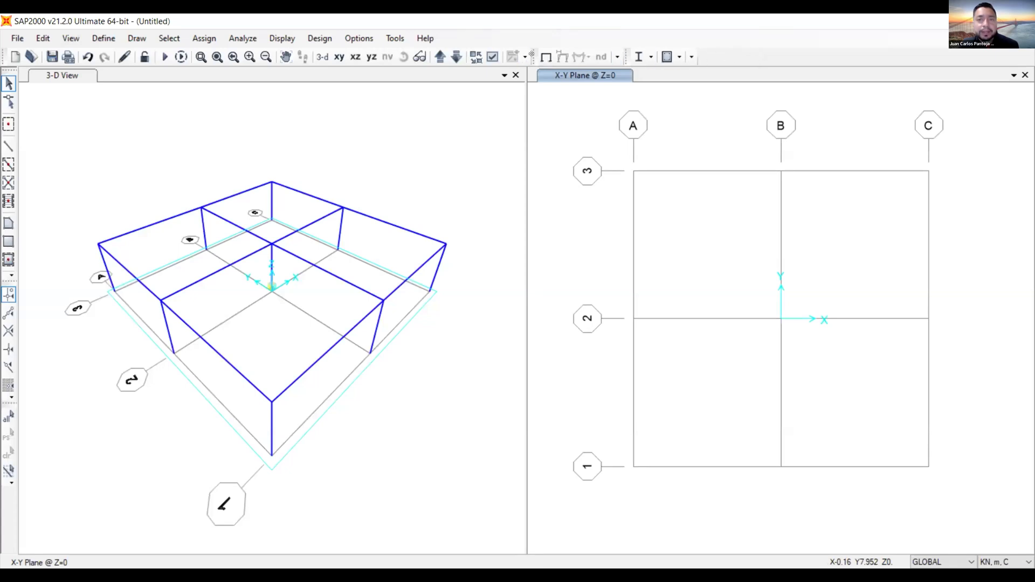
- Display the Assign Area and Assign Line toolbars
{"action": "right_click", "coordinate": [763, 58]}
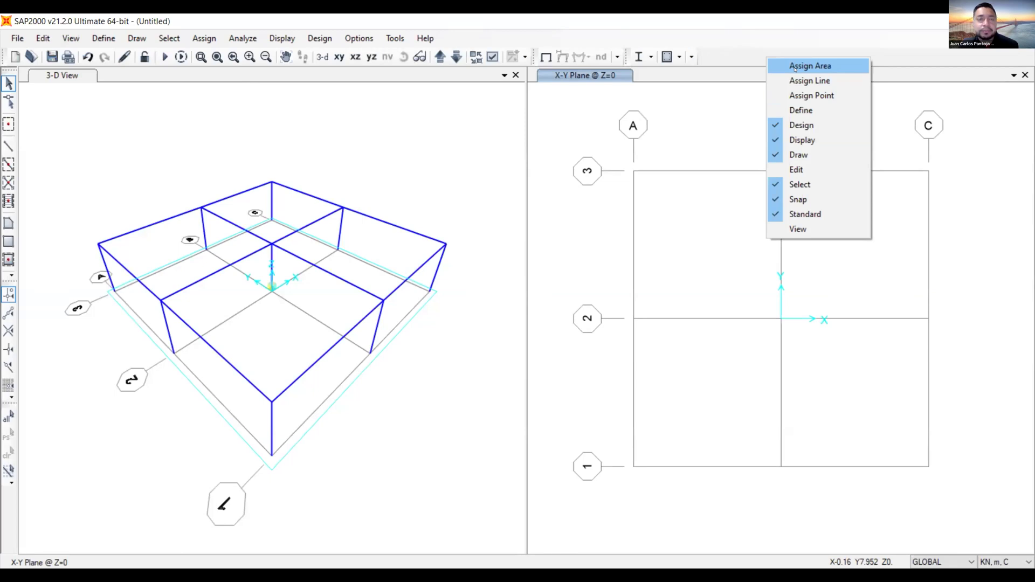
{"action": "left_click", "coordinate": [794, 67]}
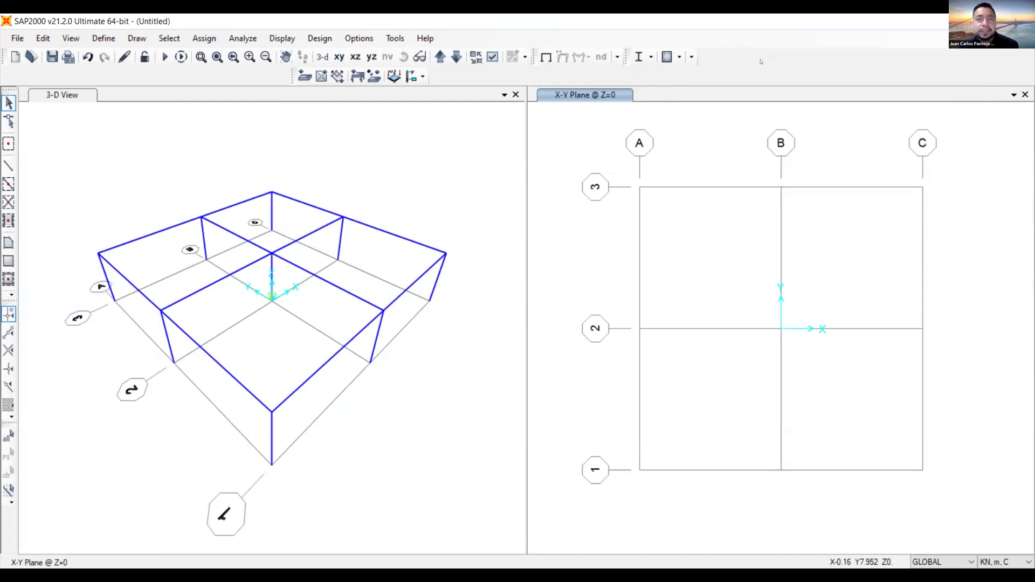
{"action": "right_click", "coordinate": [760, 61]}
{"action": "left_click", "coordinate": [778, 81]}
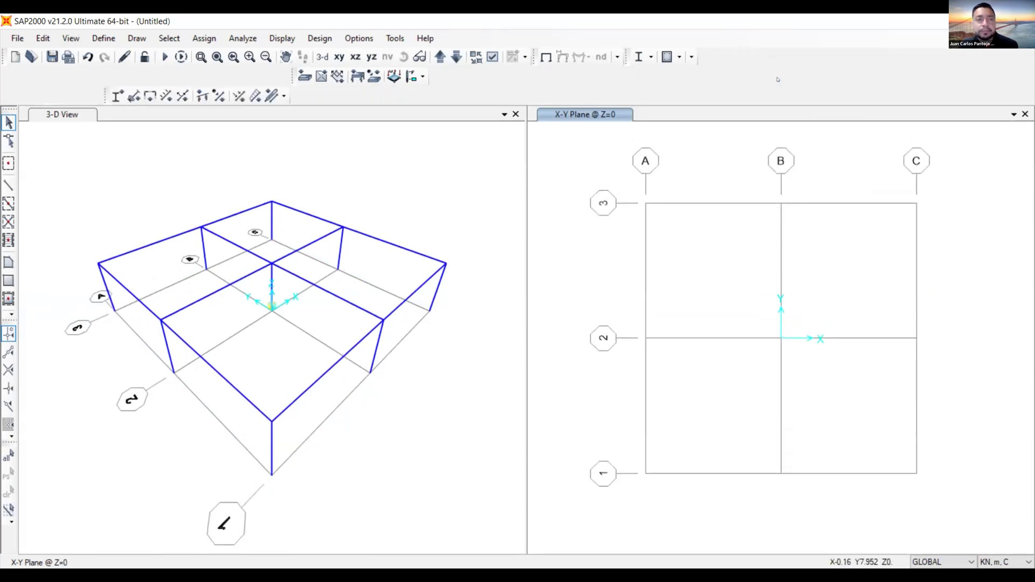
{"action": "right_click", "coordinate": [742, 68]}
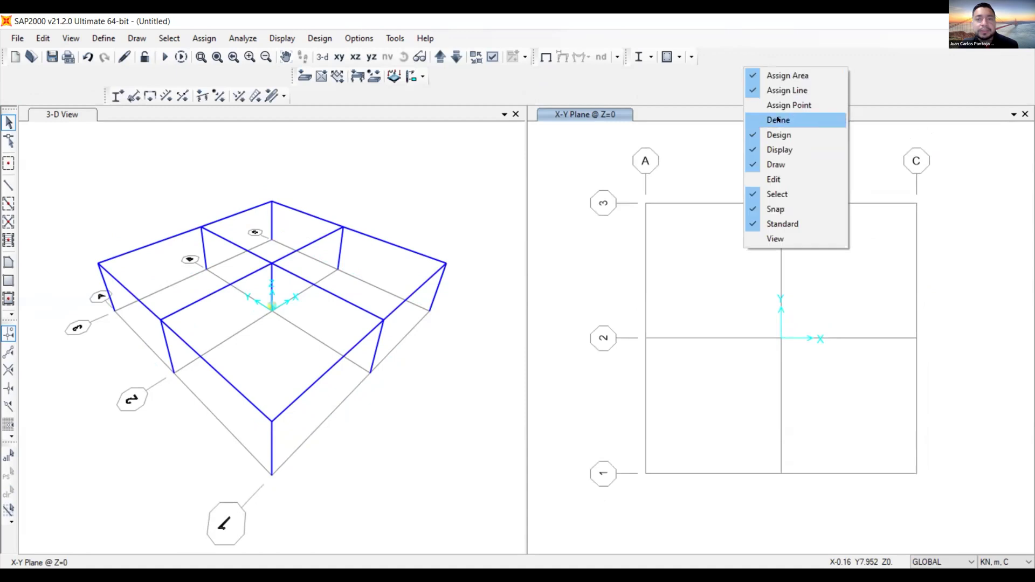
{"action": "left_click", "coordinate": [684, 87]}
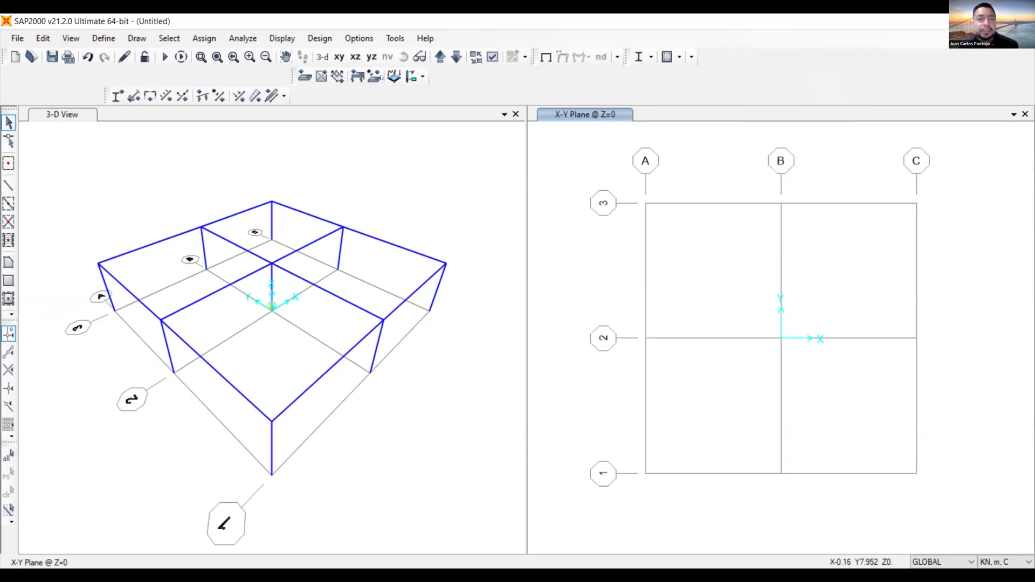
- Arrange the Assign Line and Assign Area toolbars side by side in one row beneath the standard toolbar
{"action": "mouse_move", "coordinate": [99, 89]}
{"action": "left_mouse_down"}
{"action": "mouse_move", "coordinate": [3, 95]}
{"action": "mouse_move", "coordinate": [81, 87]}
{"action": "left_mouse_up"}
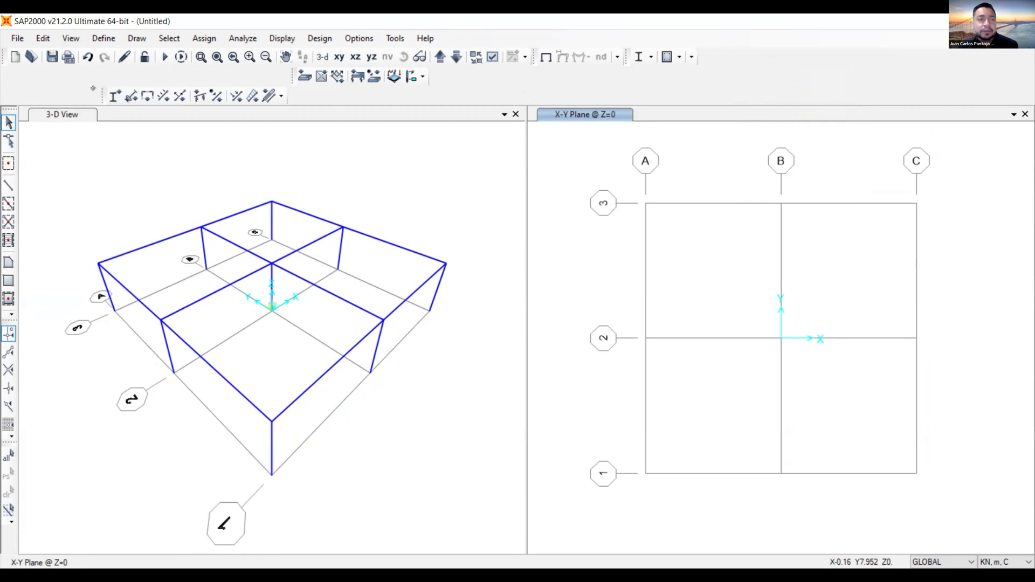
{"action": "left_click_drag", "start_coordinate": [292, 77], "coordinate": [381, 77]}
{"action": "left_click_drag", "start_coordinate": [99, 90], "coordinate": [97, 78]}
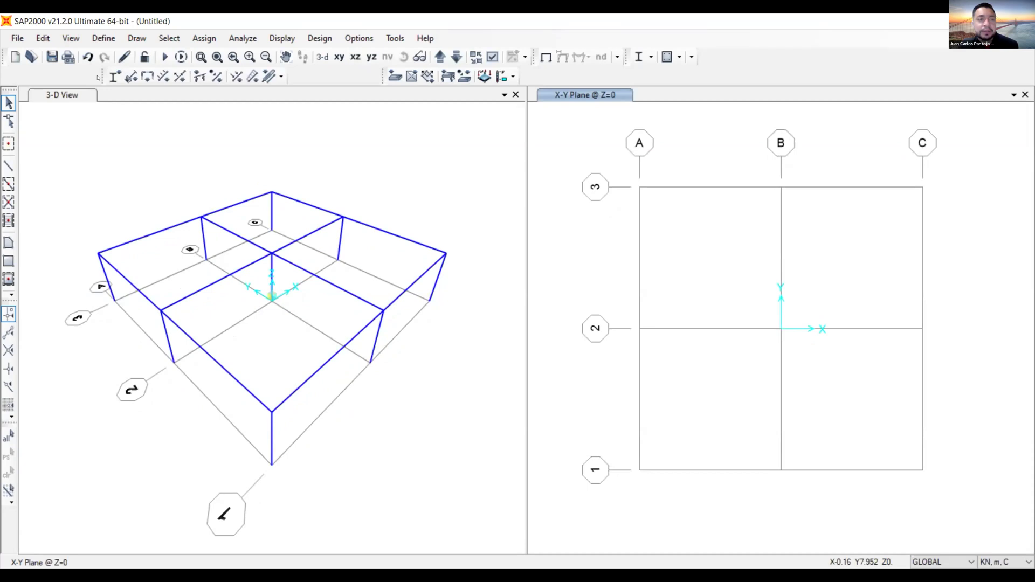
{"action": "left_click_drag", "start_coordinate": [98, 78], "coordinate": [193, 76]}
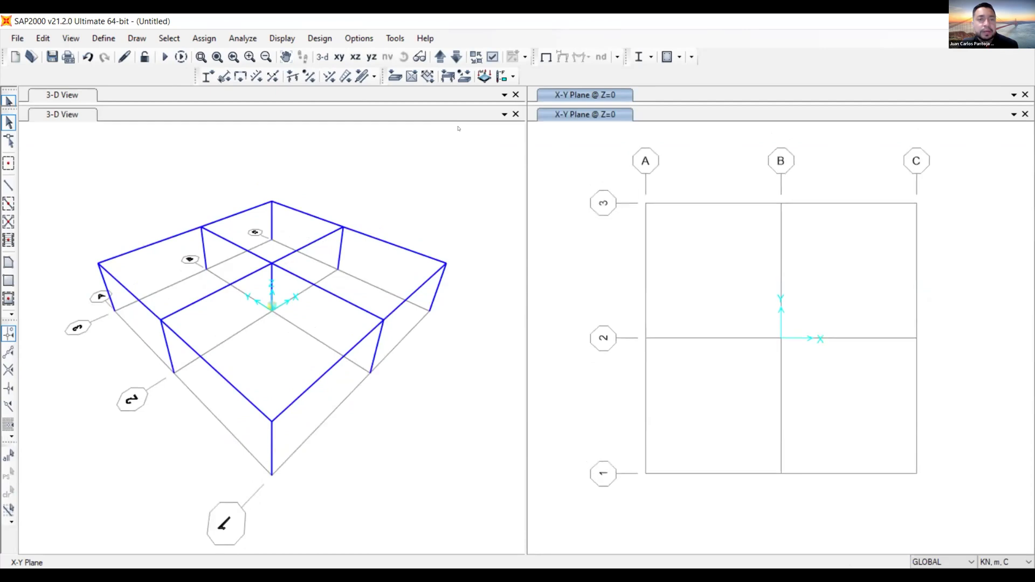
{"action": "left_click_drag", "start_coordinate": [458, 128], "coordinate": [457, 129]}
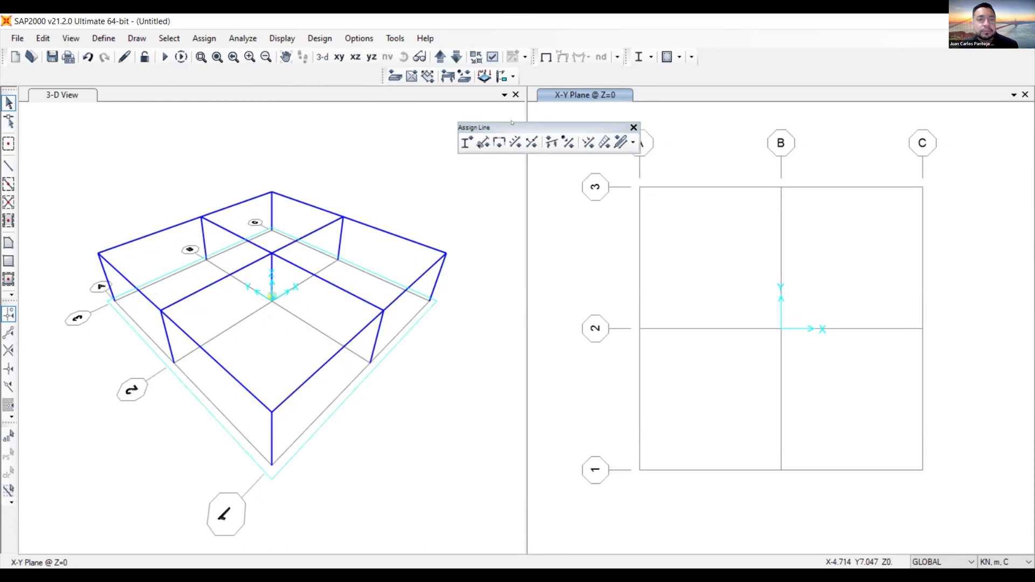
{"action": "left_click", "coordinate": [634, 128]}
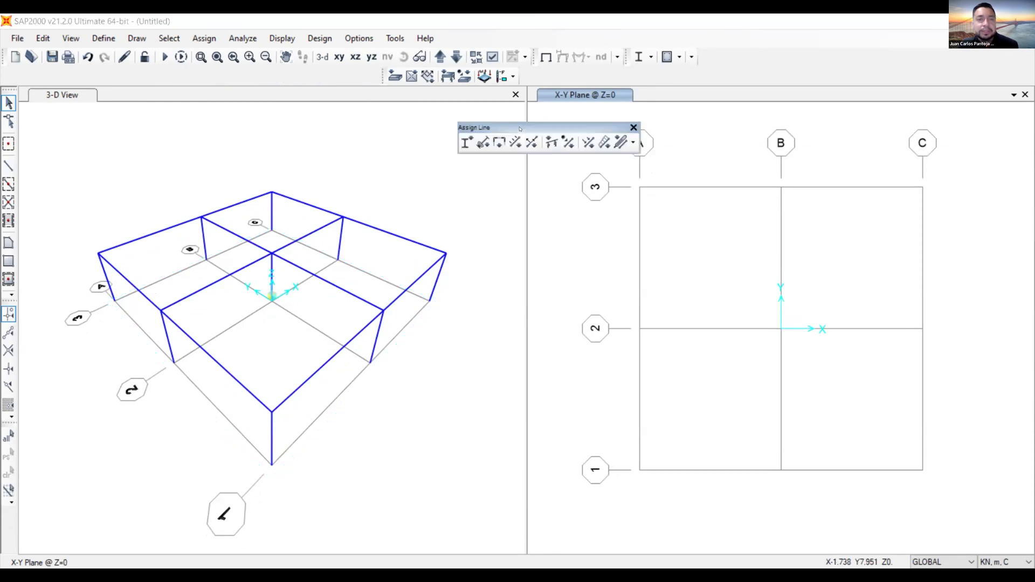
{"action": "left_click_drag", "start_coordinate": [310, 78], "coordinate": [365, 88]}
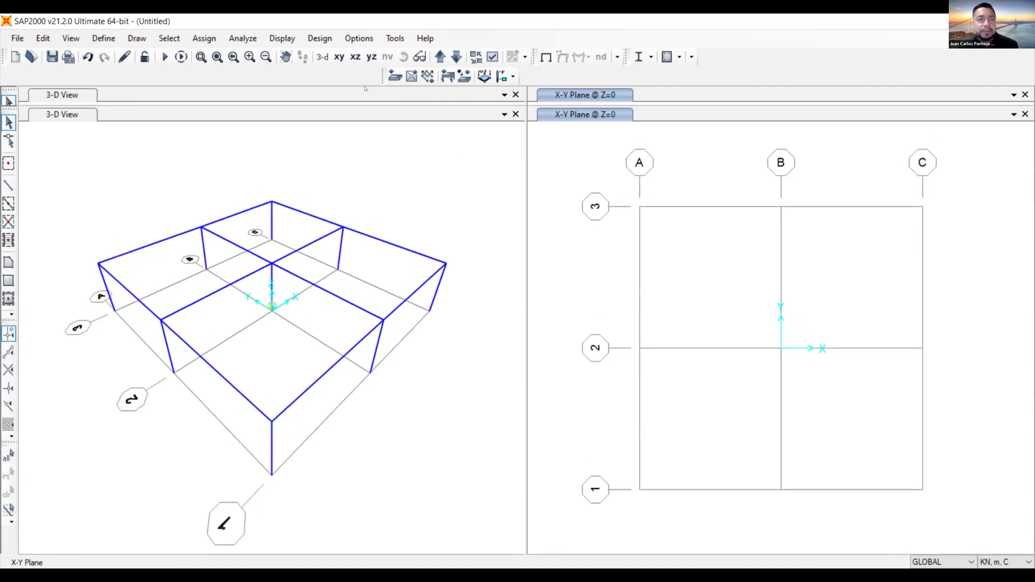
{"action": "mouse_move", "coordinate": [365, 87]}
{"action": "left_mouse_down"}
{"action": "mouse_move", "coordinate": [178, 91]}
{"action": "mouse_move", "coordinate": [451, 86]}
{"action": "left_mouse_up"}
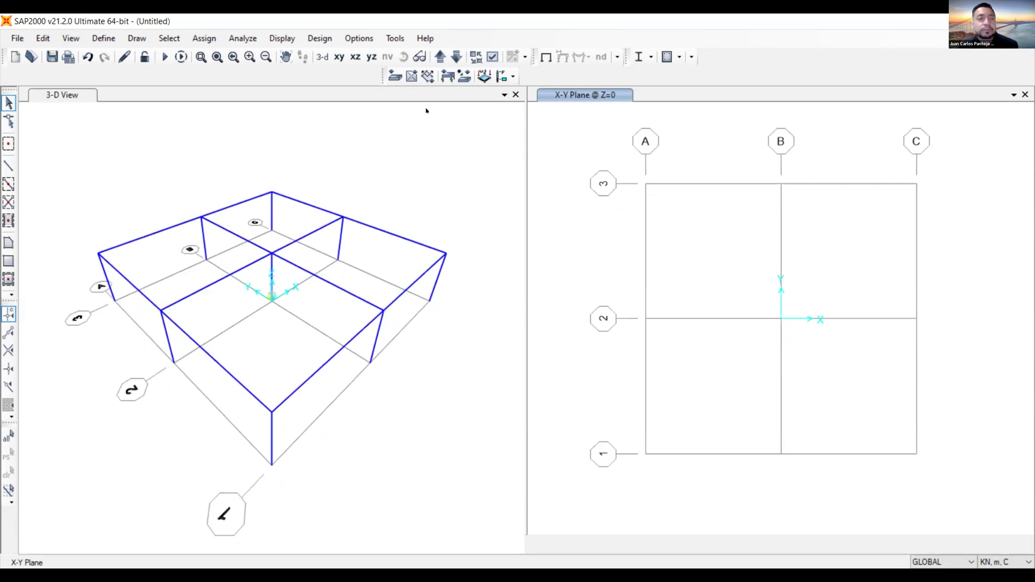
{"action": "left_click_drag", "start_coordinate": [426, 111], "coordinate": [429, 109]}
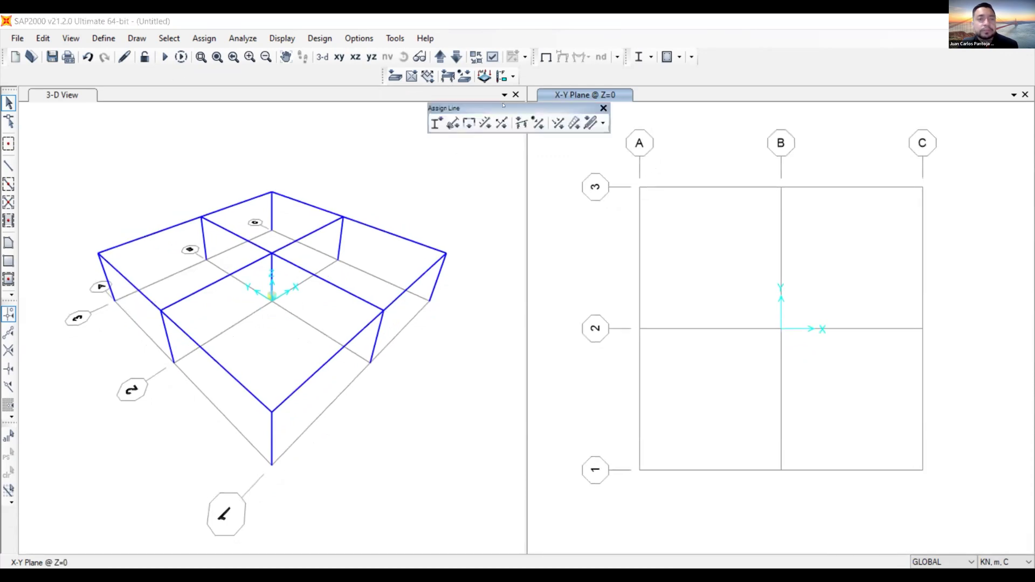
{"action": "left_click_drag", "start_coordinate": [269, 71], "coordinate": [130, 76]}
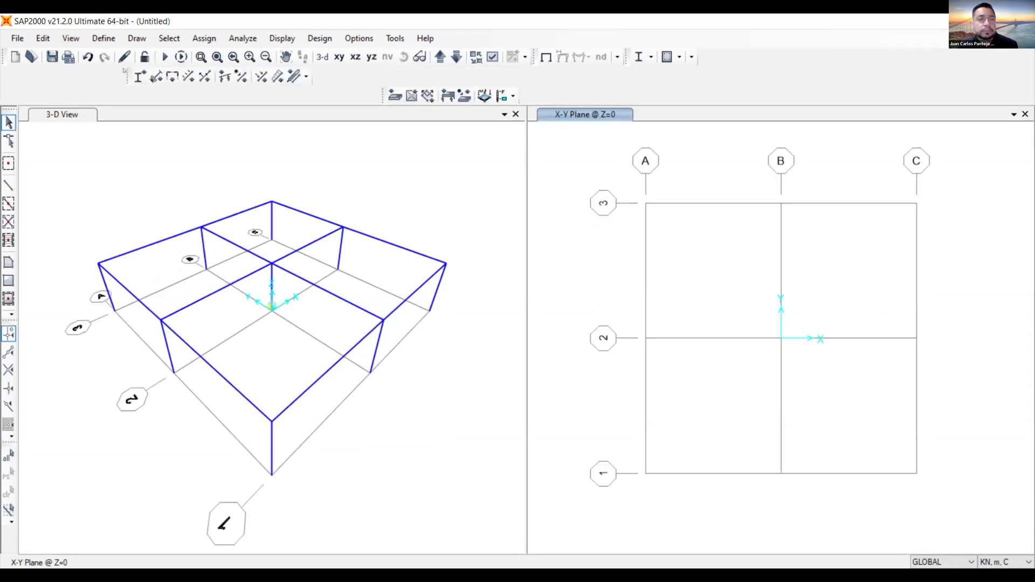
{"action": "left_click_drag", "start_coordinate": [382, 95], "coordinate": [375, 77]}
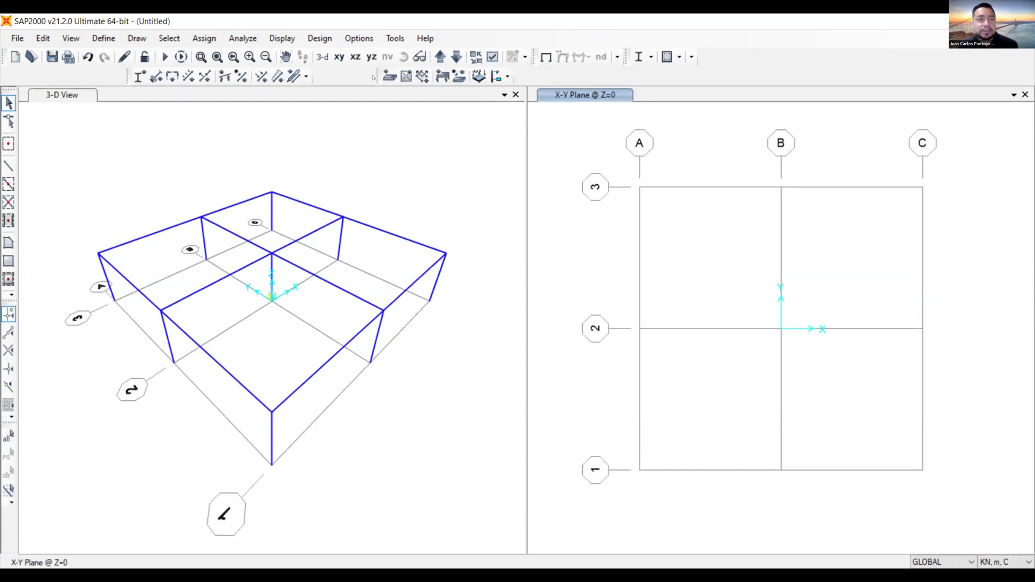
- Display the Assign Point toolbar and dock it in the same row, ahead of the Assign Line toolbar
{"action": "left_click", "coordinate": [692, 56]}
{"action": "left_click", "coordinate": [797, 99]}
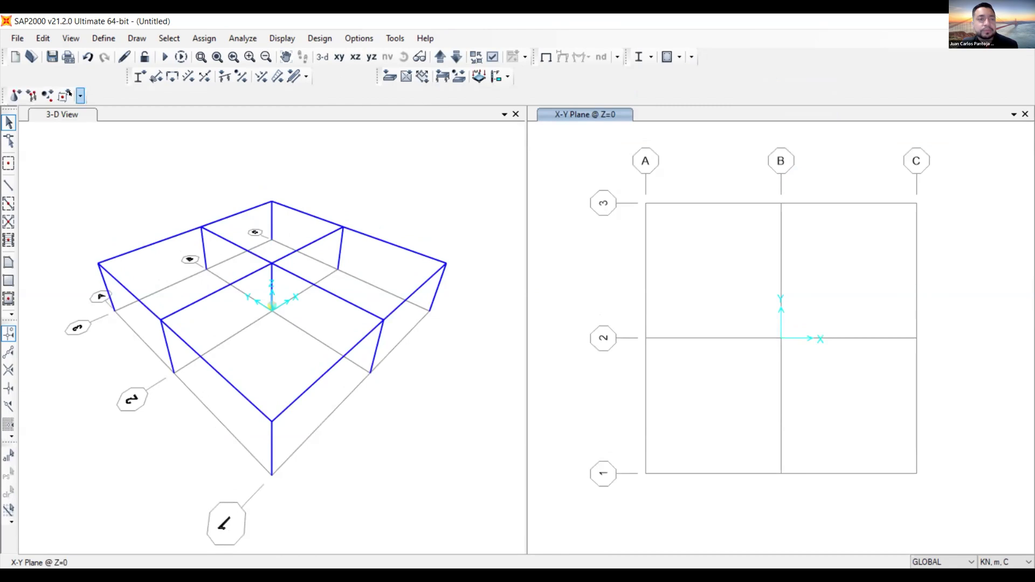
{"action": "left_click_drag", "start_coordinate": [3, 95], "coordinate": [10, 79]}
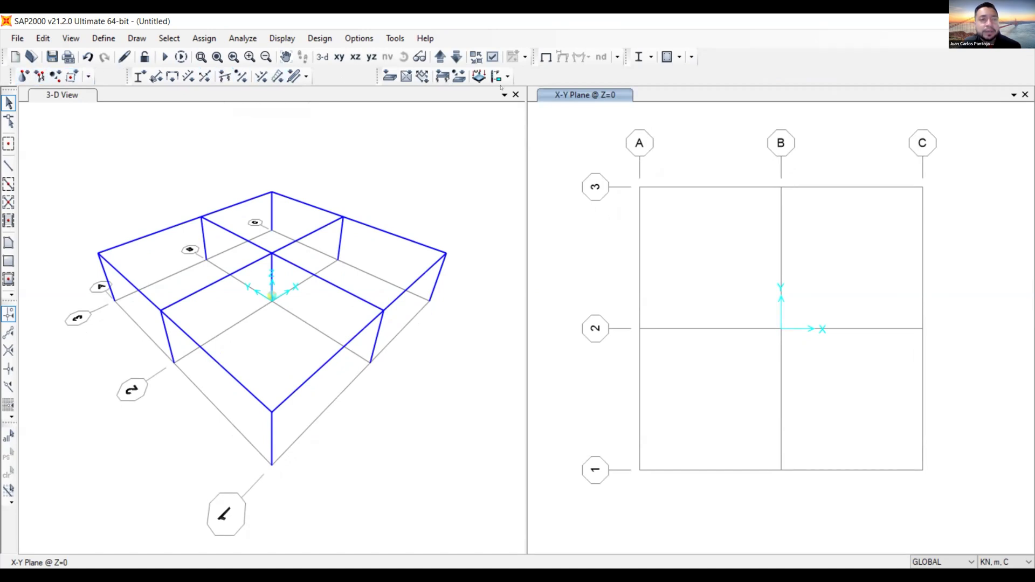
{"action": "right_click", "coordinate": [854, 54]}
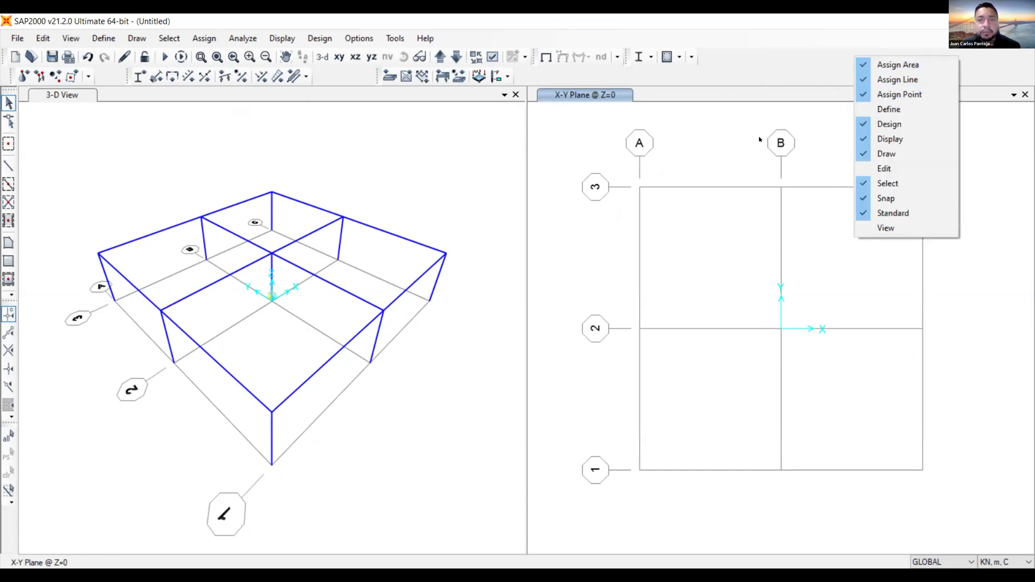
{"action": "left_click", "coordinate": [727, 96]}
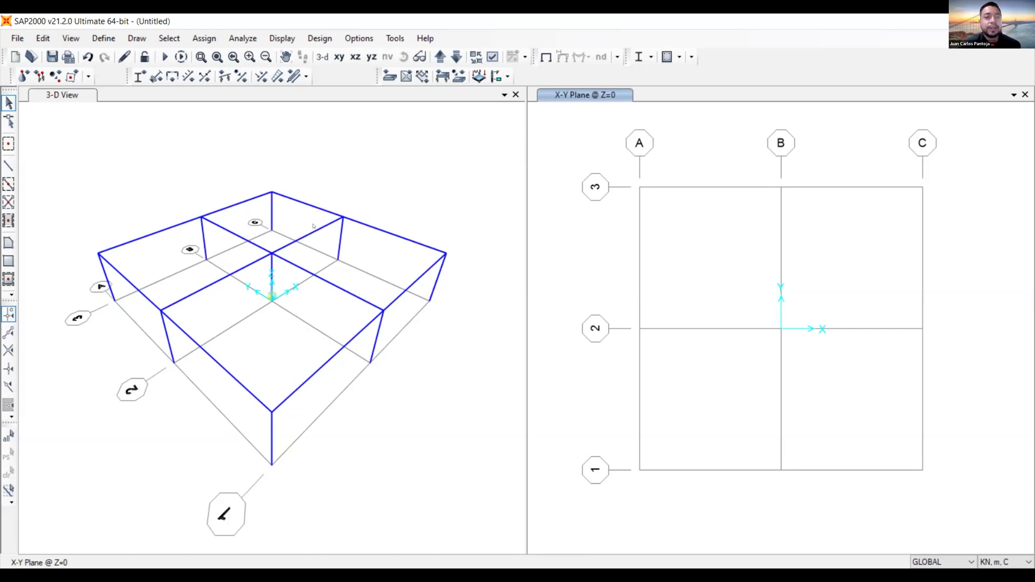
{"action": "right_click", "coordinate": [379, 146]}
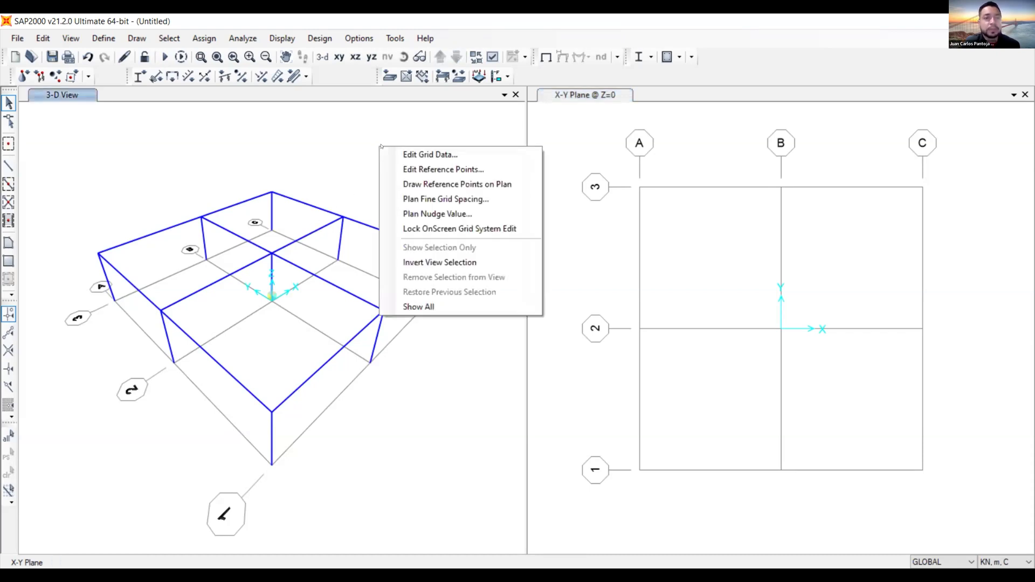
{"action": "left_click", "coordinate": [354, 131]}
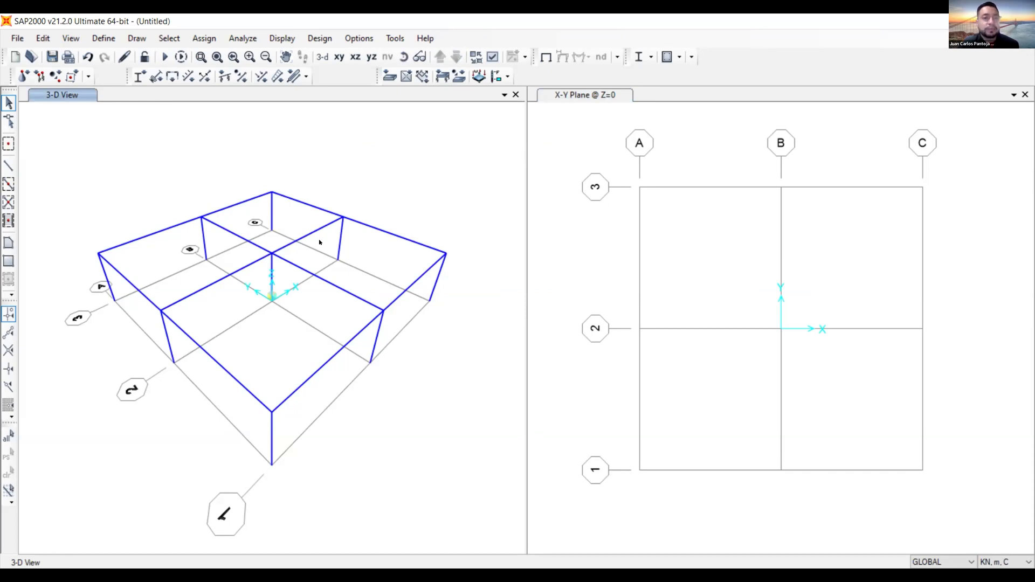
{"action": "right_click", "coordinate": [397, 154]}
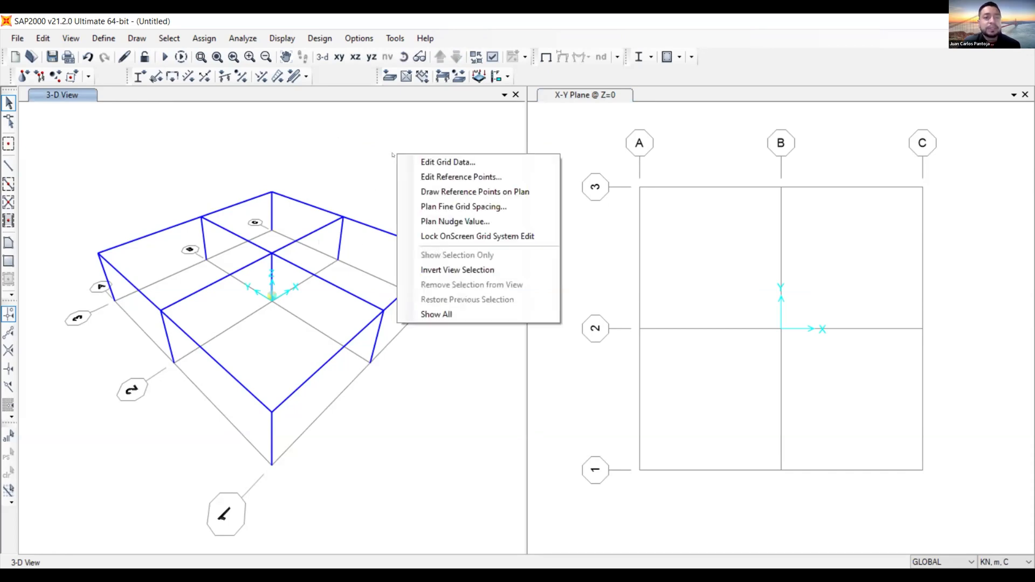
{"action": "left_click", "coordinate": [339, 131]}
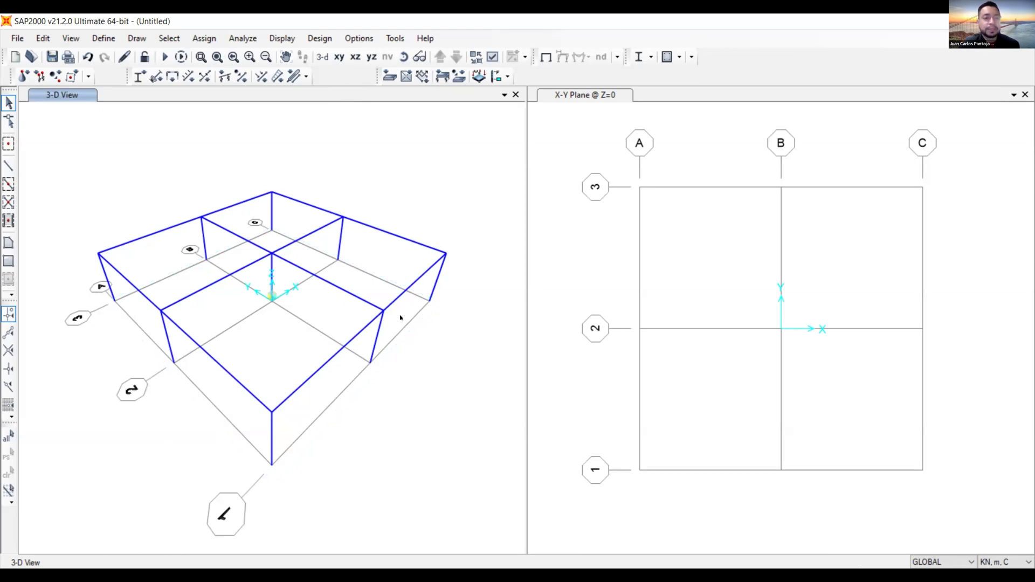
- Select all the base joints of the frame in the X-Y plane view at Z=0
{"action": "left_click", "coordinate": [607, 145]}
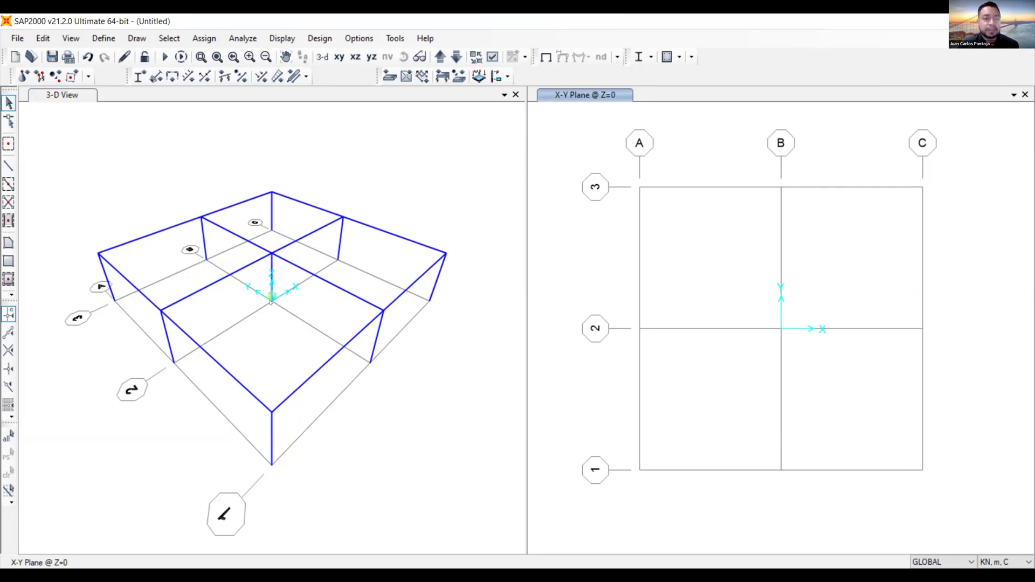
{"action": "left_click_drag", "start_coordinate": [545, 131], "coordinate": [992, 499]}
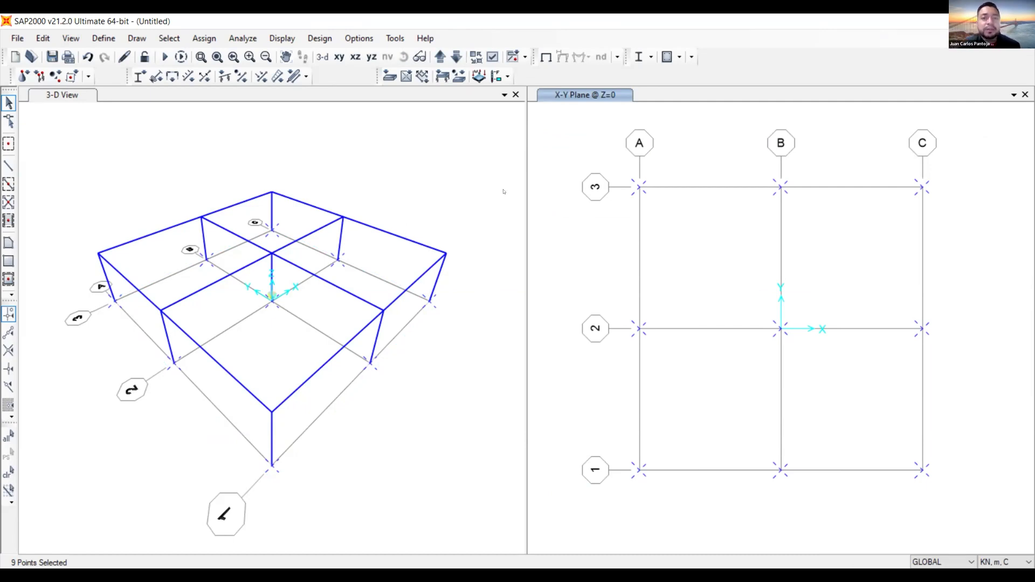
- Turn off the Invisible option for joints in the display options and apply it to all windows
{"action": "left_click", "coordinate": [63, 41]}
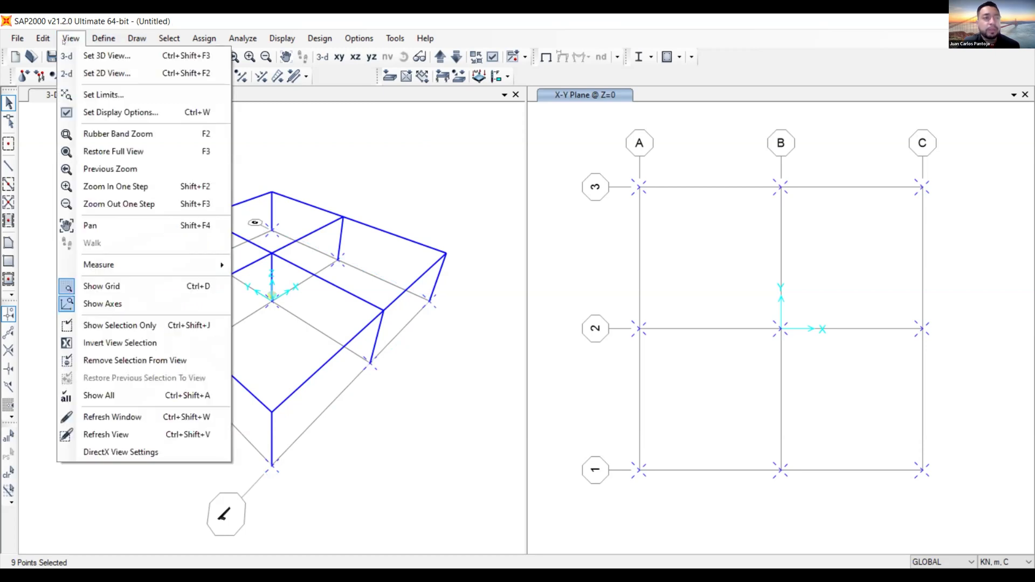
{"action": "left_click", "coordinate": [105, 113]}
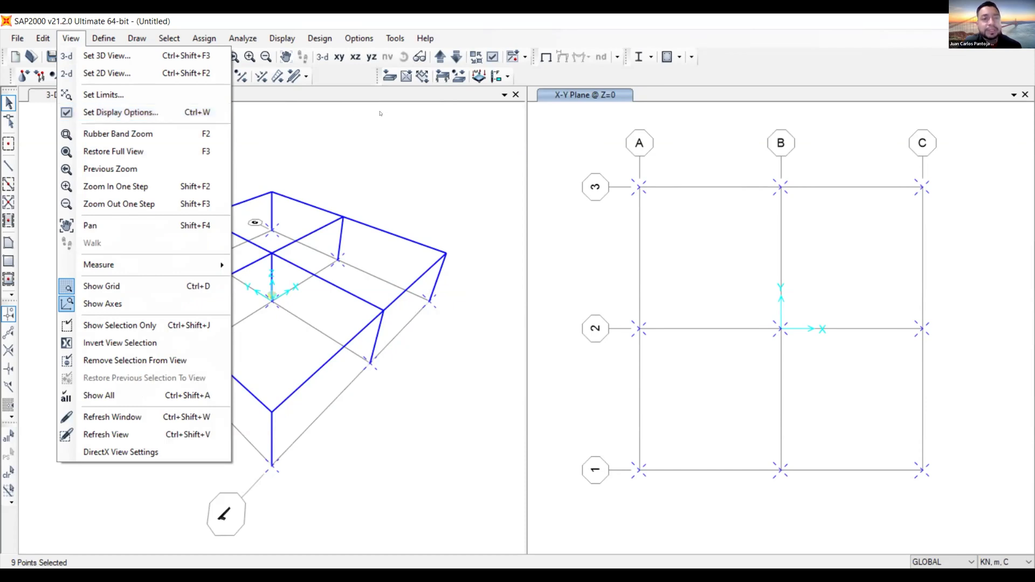
{"action": "left_click", "coordinate": [486, 36]}
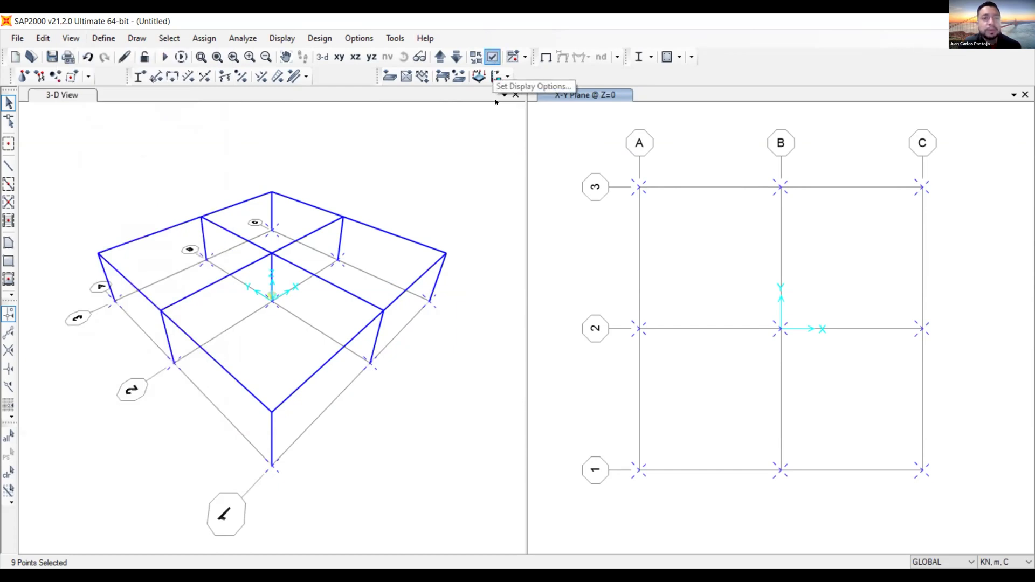
{"action": "left_click_drag", "start_coordinate": [496, 97], "coordinate": [253, 123]}
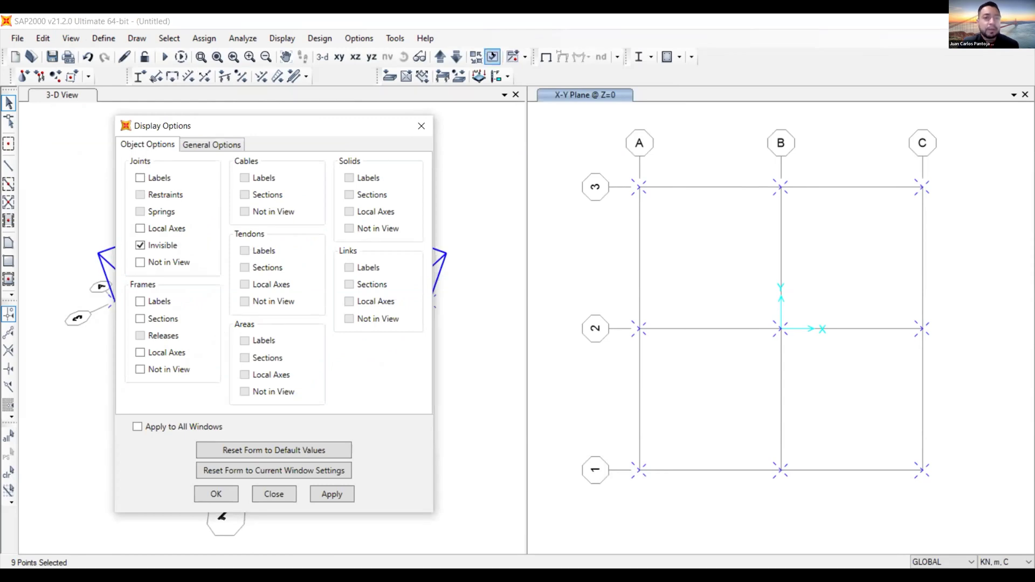
{"action": "left_click", "coordinate": [66, 37]}
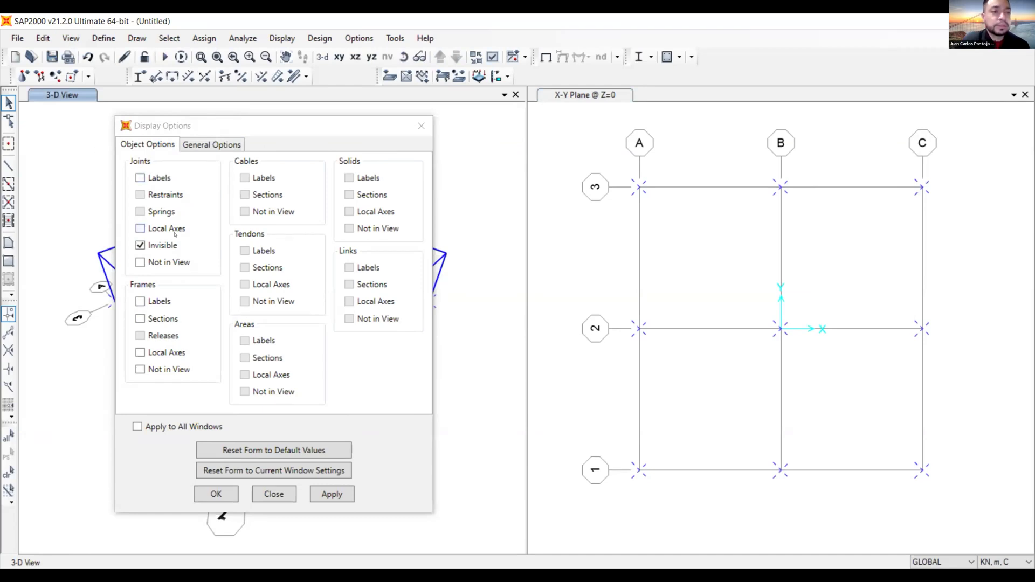
{"action": "left_click", "coordinate": [141, 246]}
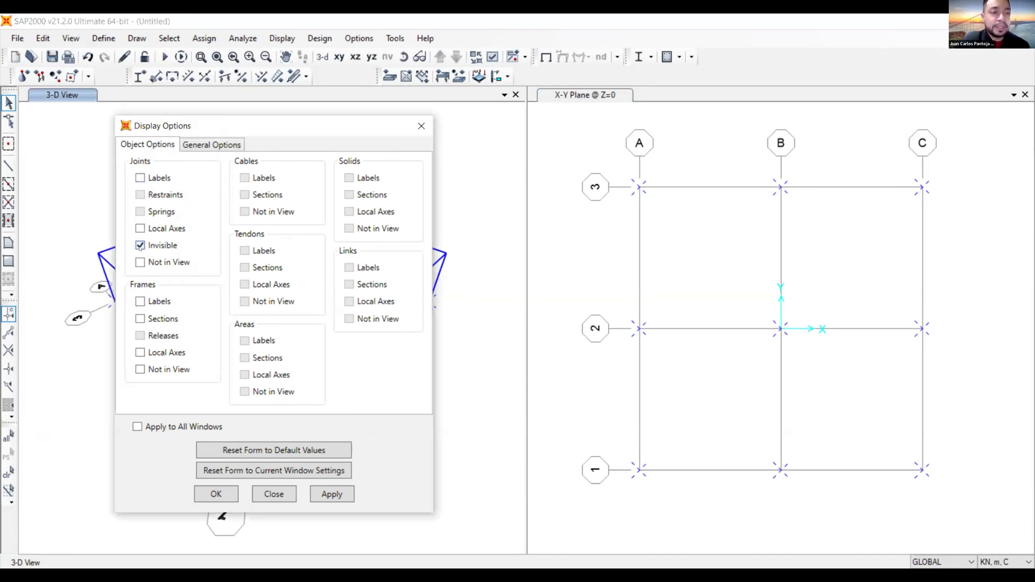
{"action": "left_click", "coordinate": [140, 246]}
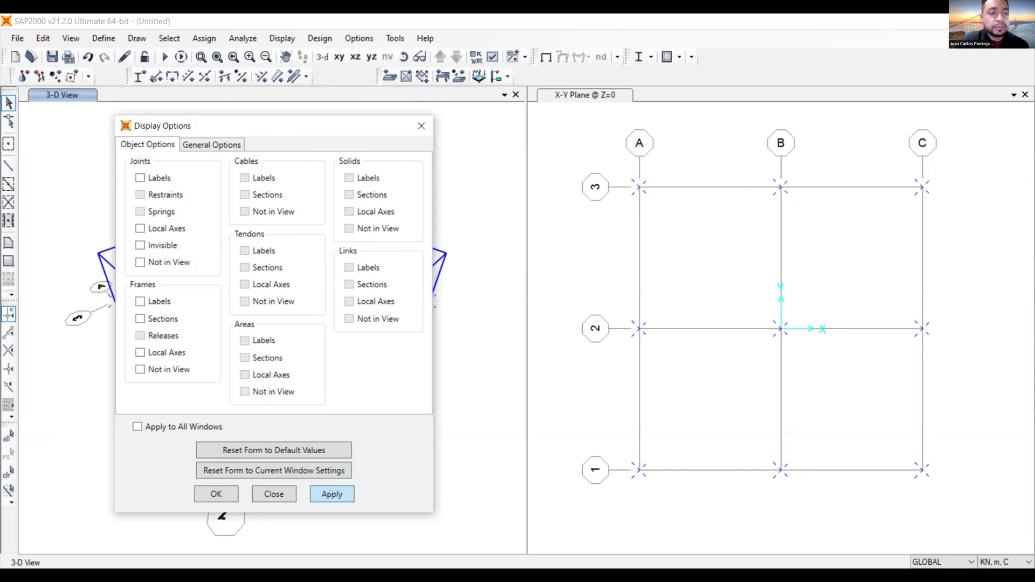
{"action": "left_click", "coordinate": [177, 427]}
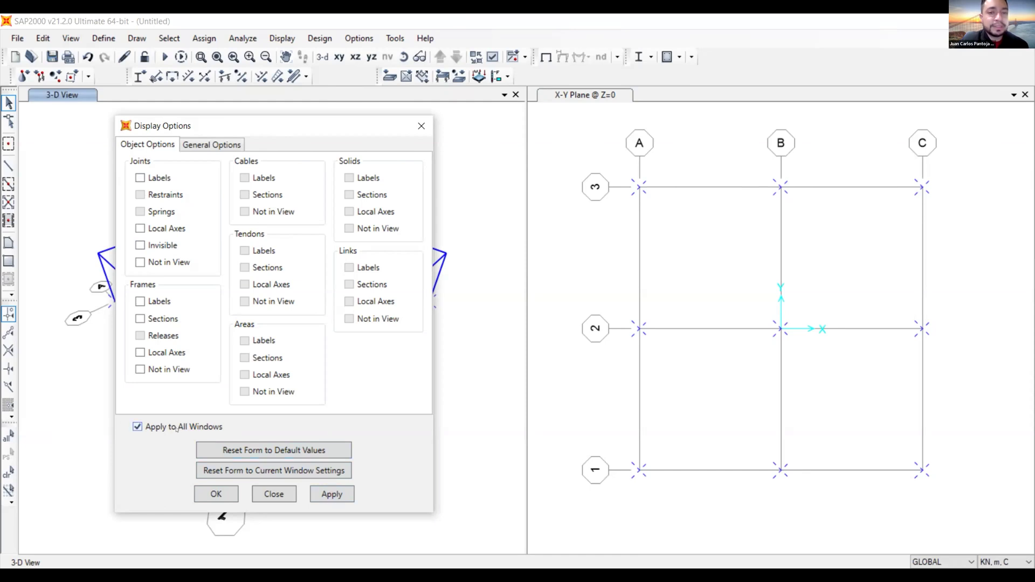
{"action": "left_click", "coordinate": [330, 493]}
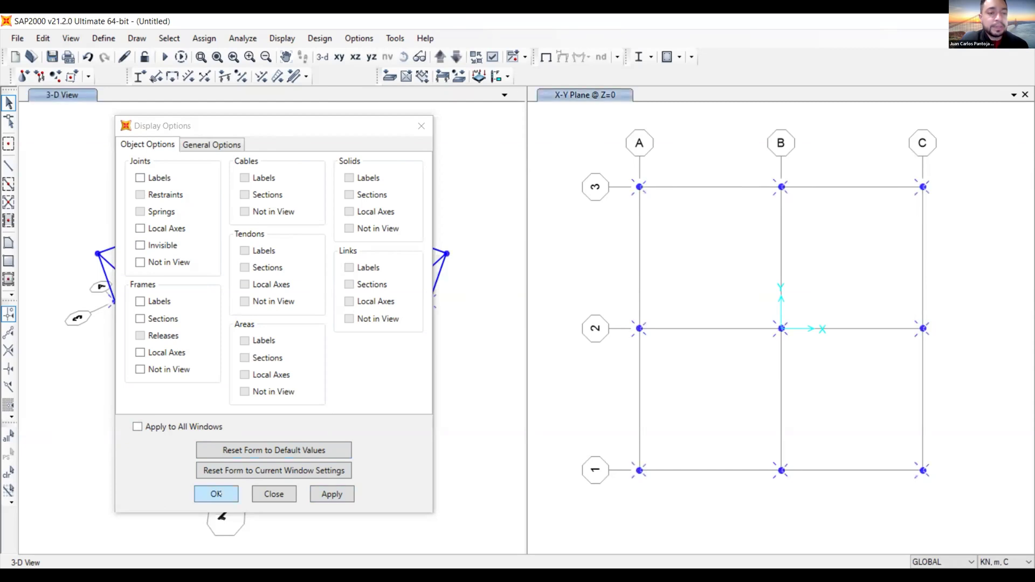
{"action": "left_click", "coordinate": [216, 494]}
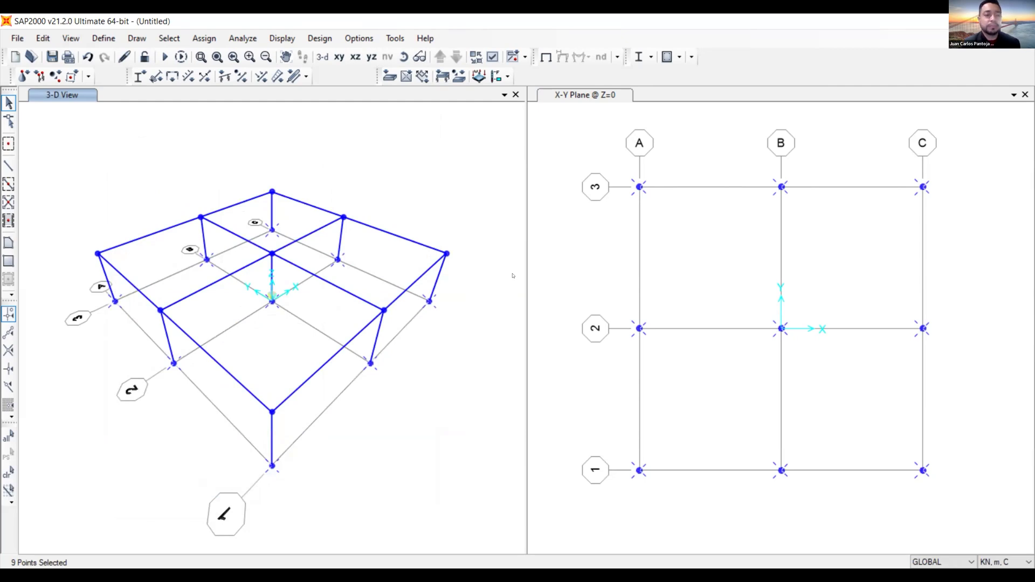
- Clear the joint selection and try selecting one roof edge beam with its two end joints in the 3-D view
{"action": "left_click", "coordinate": [8, 472]}
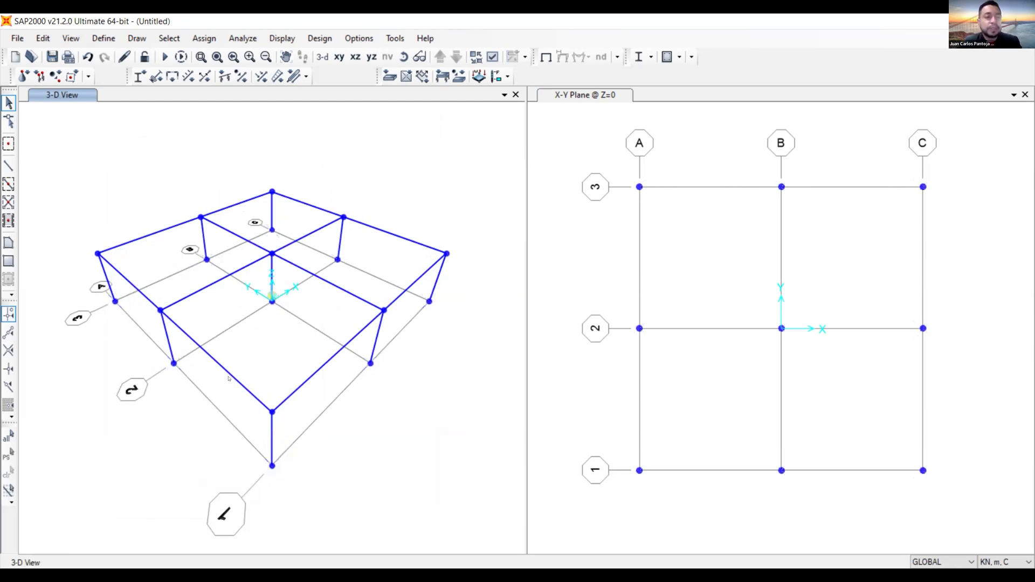
{"action": "left_click", "coordinate": [221, 364]}
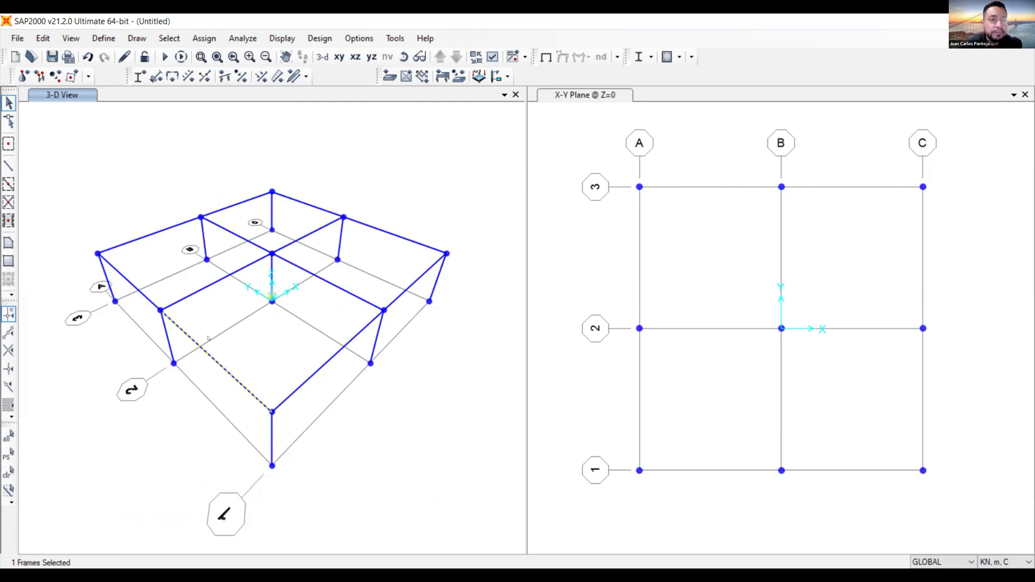
{"action": "left_click_drag", "start_coordinate": [133, 298], "coordinate": [171, 324]}
{"action": "left_click_drag", "start_coordinate": [252, 389], "coordinate": [283, 419]}
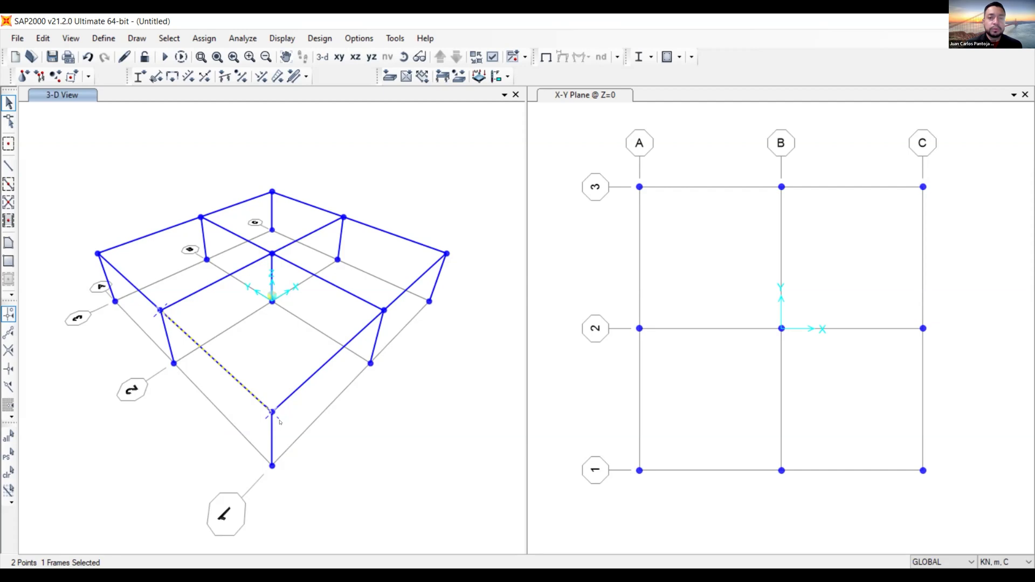
{"action": "key", "text": "ctrl+shift+c"}
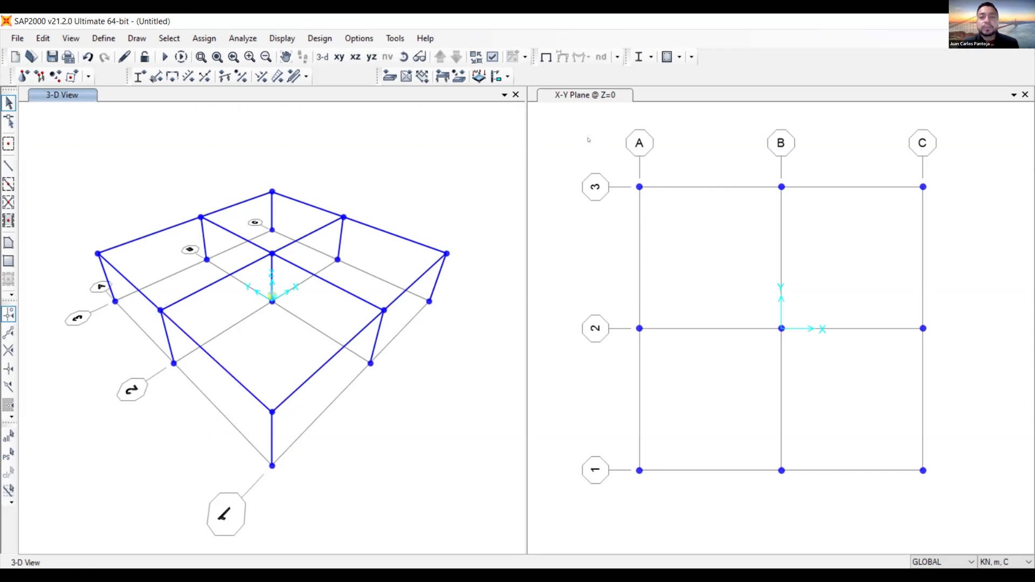
- Assign fixed restraints, with all translations and rotations restrained, to all nine base joints in the X-Y plane at Z=0
{"action": "left_click_drag", "start_coordinate": [582, 136], "coordinate": [668, 210]}
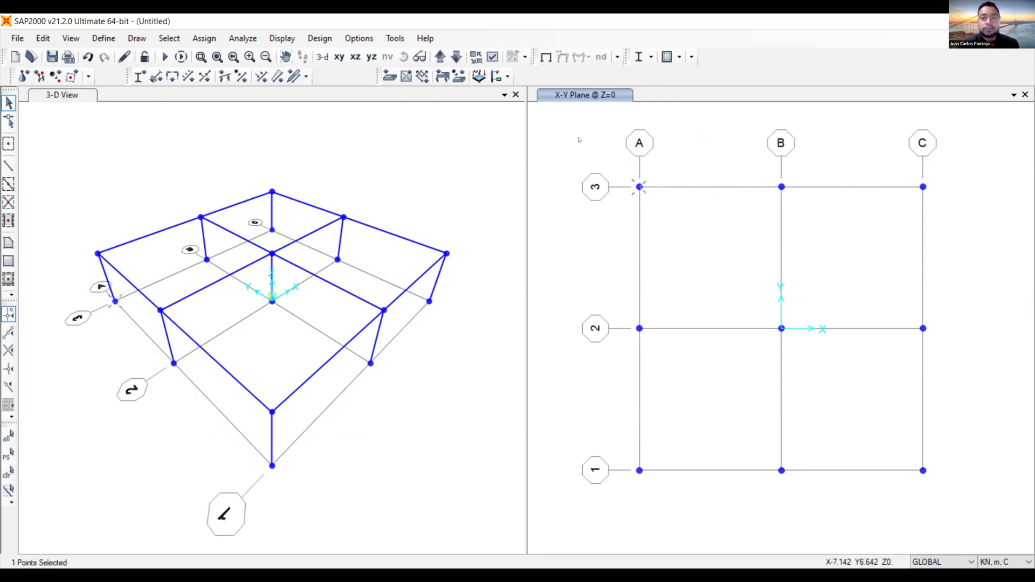
{"action": "left_click_drag", "start_coordinate": [571, 136], "coordinate": [959, 500]}
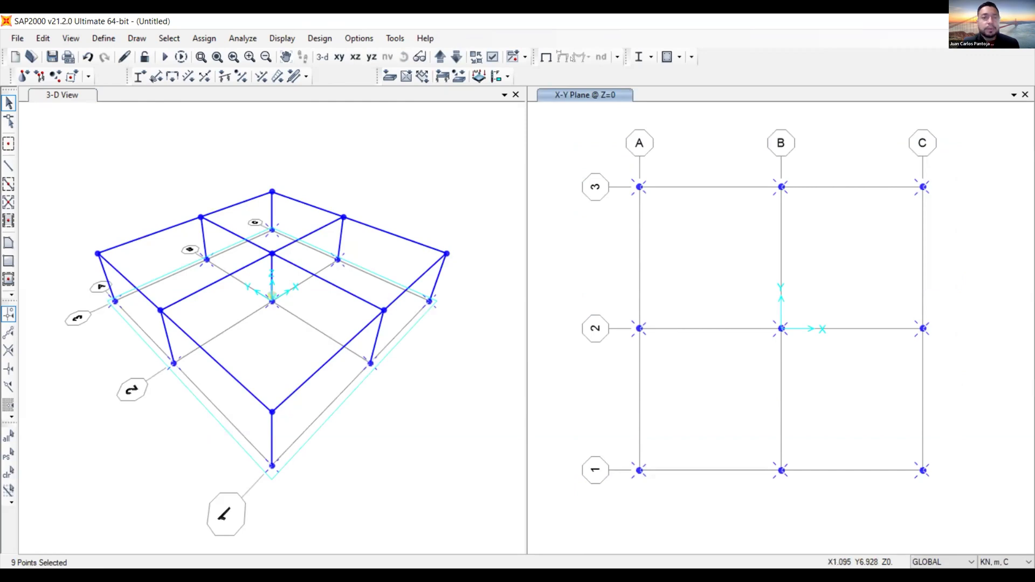
{"action": "left_click", "coordinate": [203, 37]}
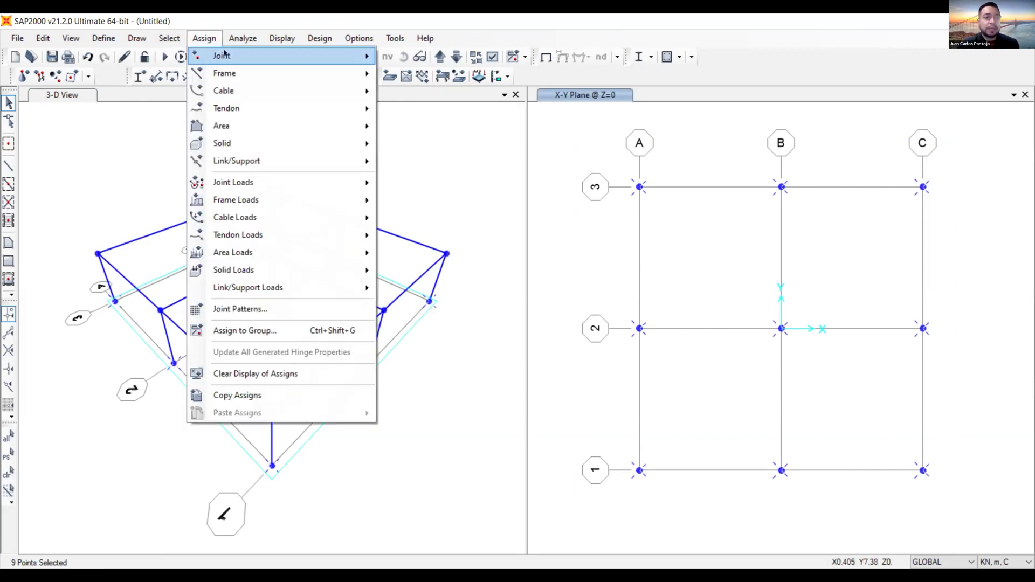
{"action": "mouse_move", "coordinate": [218, 54]}
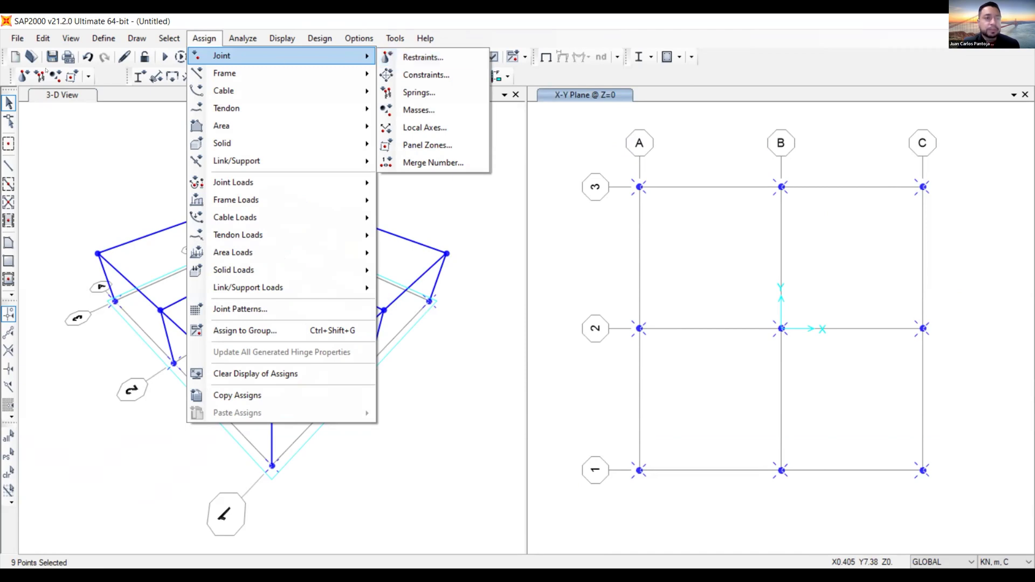
{"action": "left_click", "coordinate": [23, 77]}
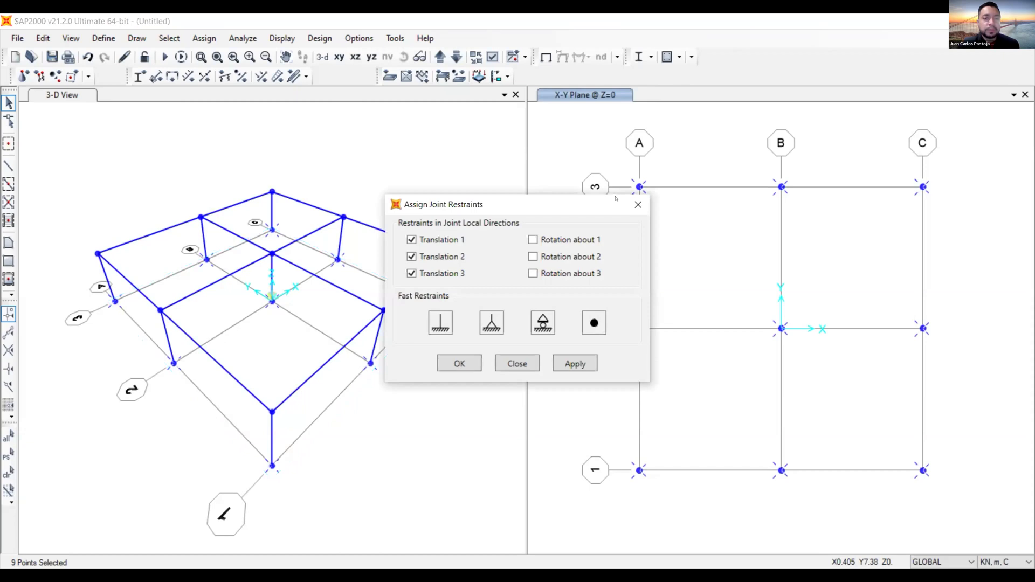
{"action": "left_click_drag", "start_coordinate": [455, 208], "coordinate": [330, 190]}
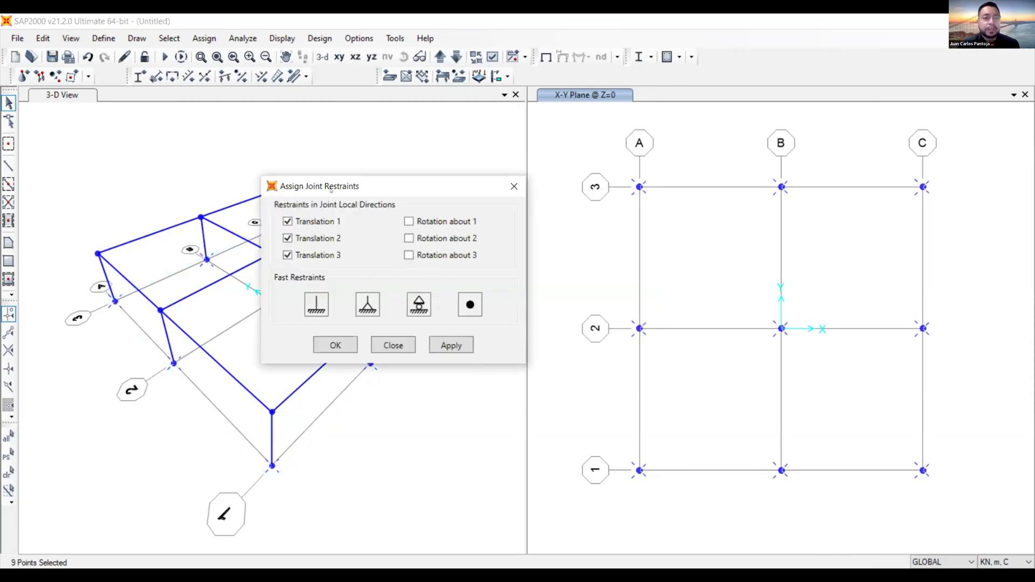
{"action": "left_click", "coordinate": [317, 303]}
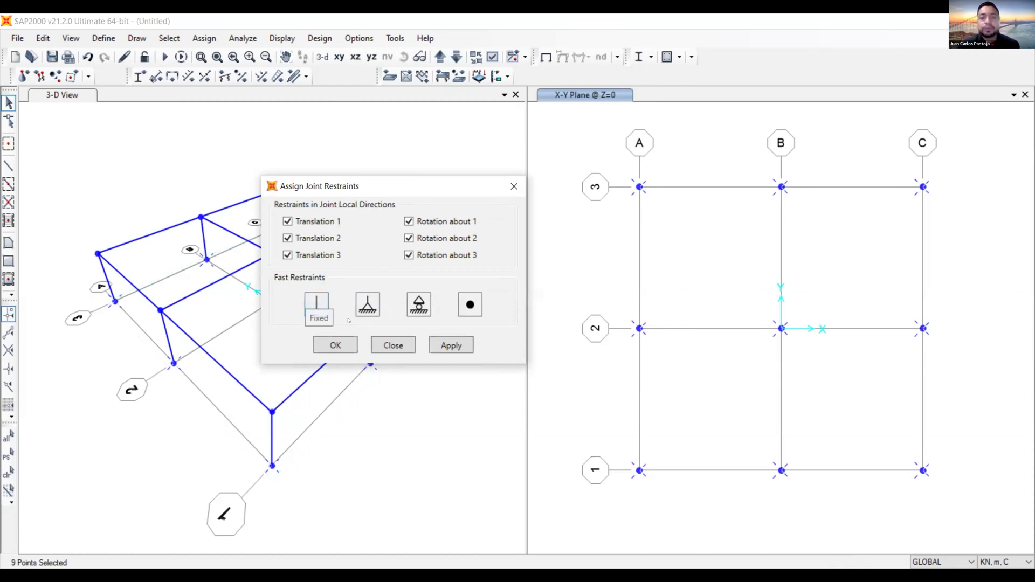
{"action": "left_click", "coordinate": [458, 346]}
{"action": "left_click", "coordinate": [236, 335]}
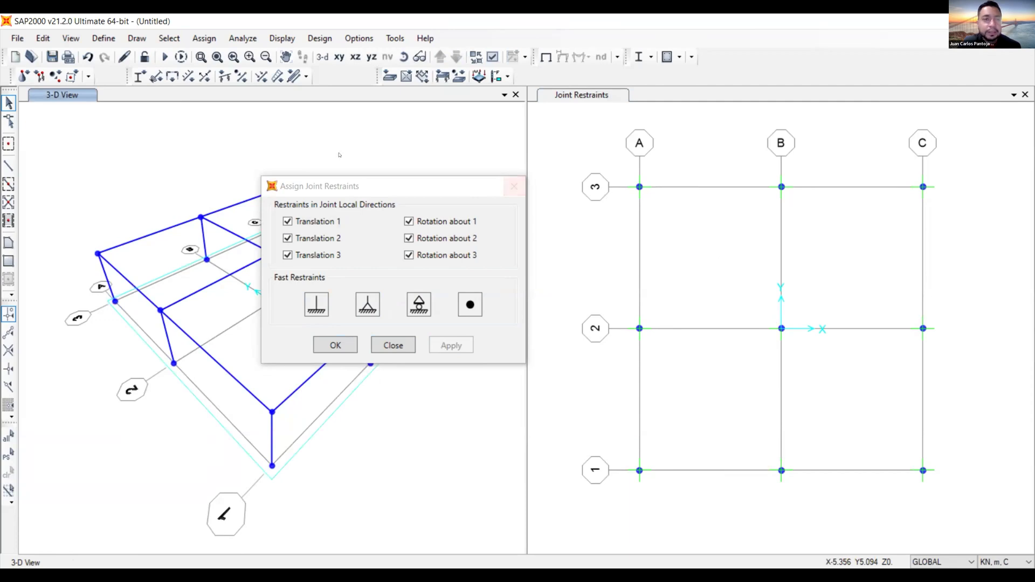
{"action": "left_click_drag", "start_coordinate": [408, 186], "coordinate": [803, 242]}
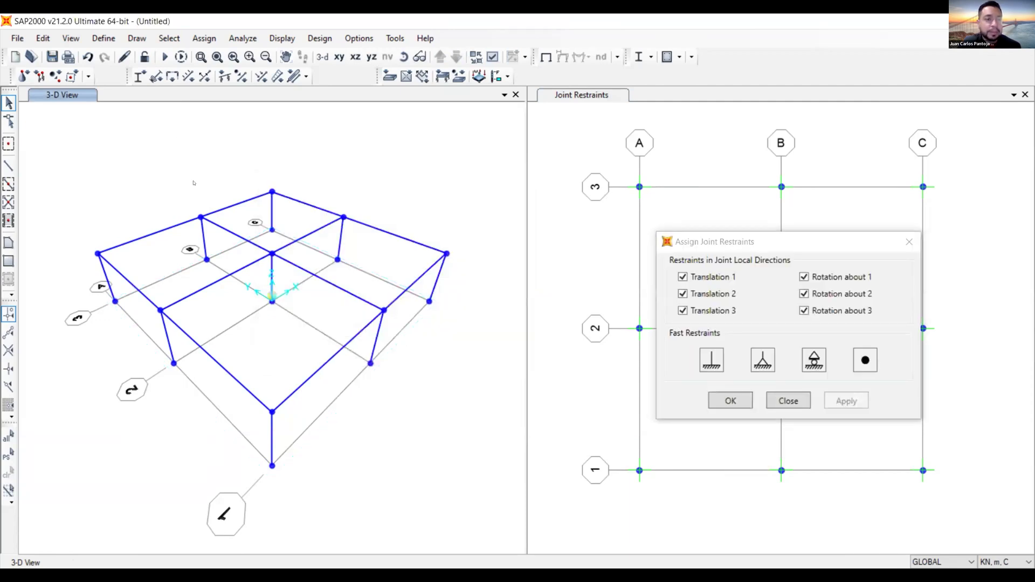
{"action": "left_click", "coordinate": [730, 401]}
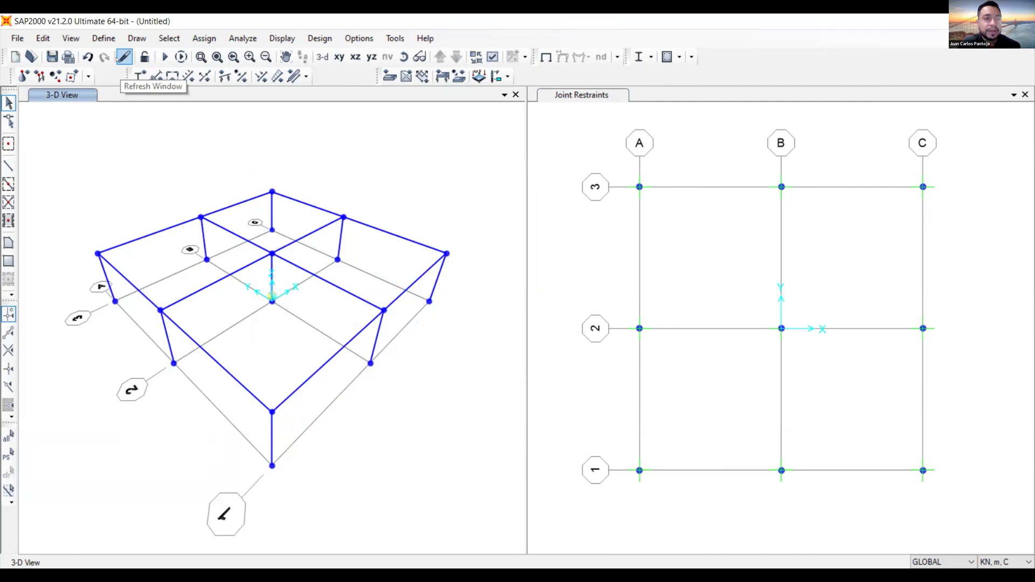
- Try to bring up the restraint symbols in the 3-D view by refreshing its window
{"action": "left_click", "coordinate": [65, 37]}
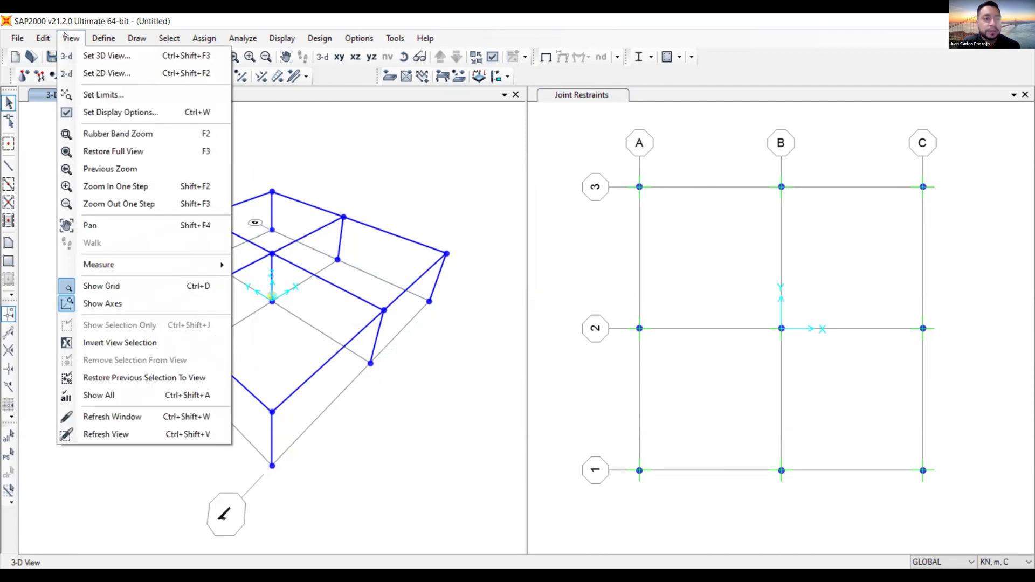
{"action": "left_click", "coordinate": [146, 416]}
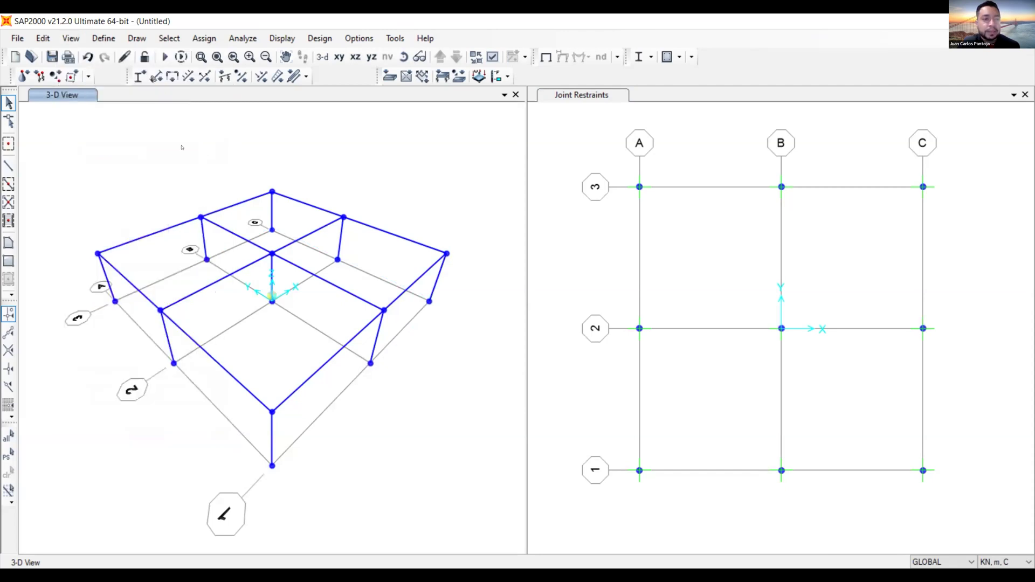
{"action": "right_click", "coordinate": [407, 157]}
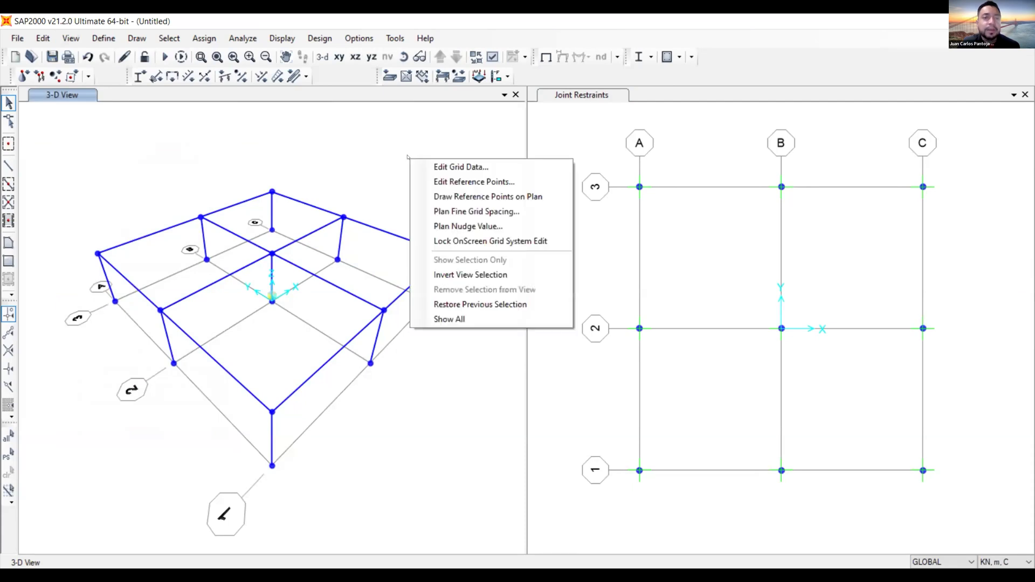
{"action": "left_click", "coordinate": [374, 145]}
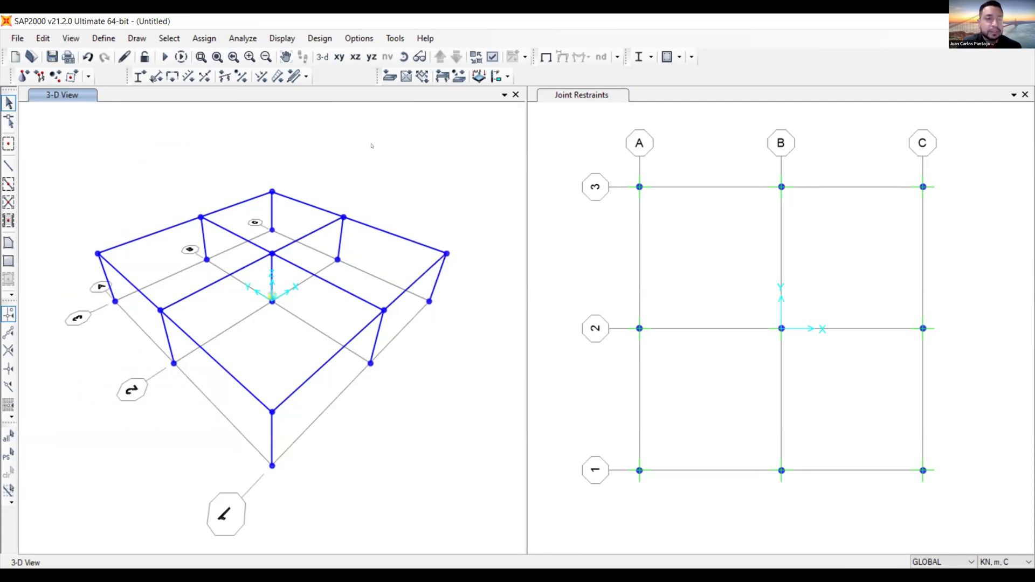
- Turn on the display of joint restraints in the 3-D view
{"action": "left_click", "coordinate": [492, 56]}
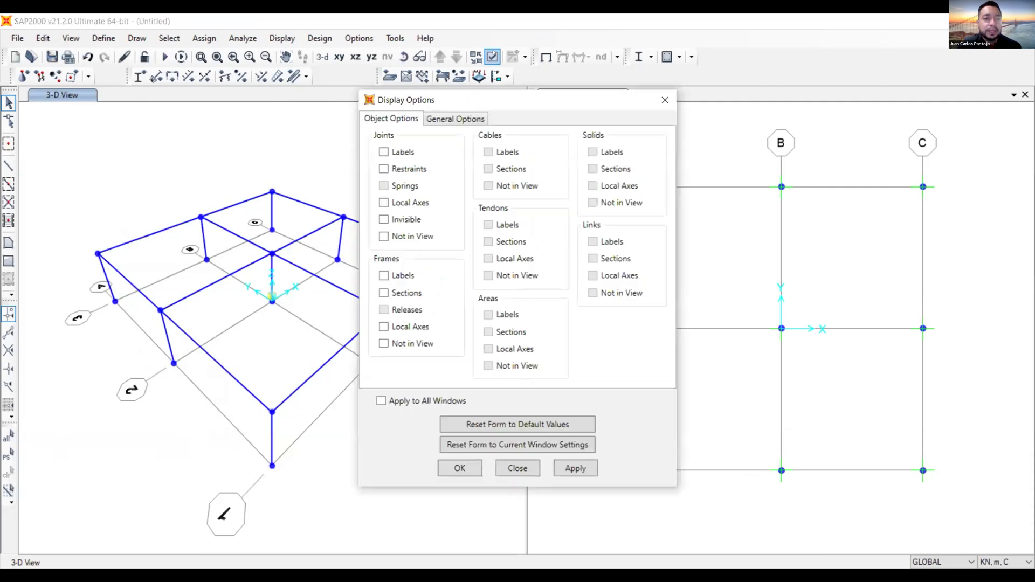
{"action": "left_click", "coordinate": [665, 99]}
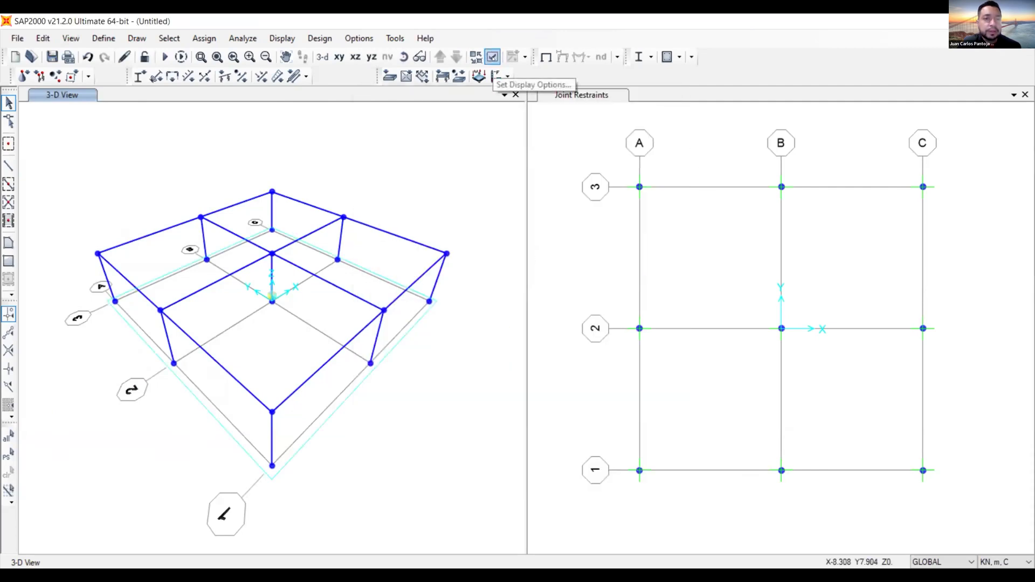
{"action": "left_click", "coordinate": [492, 56]}
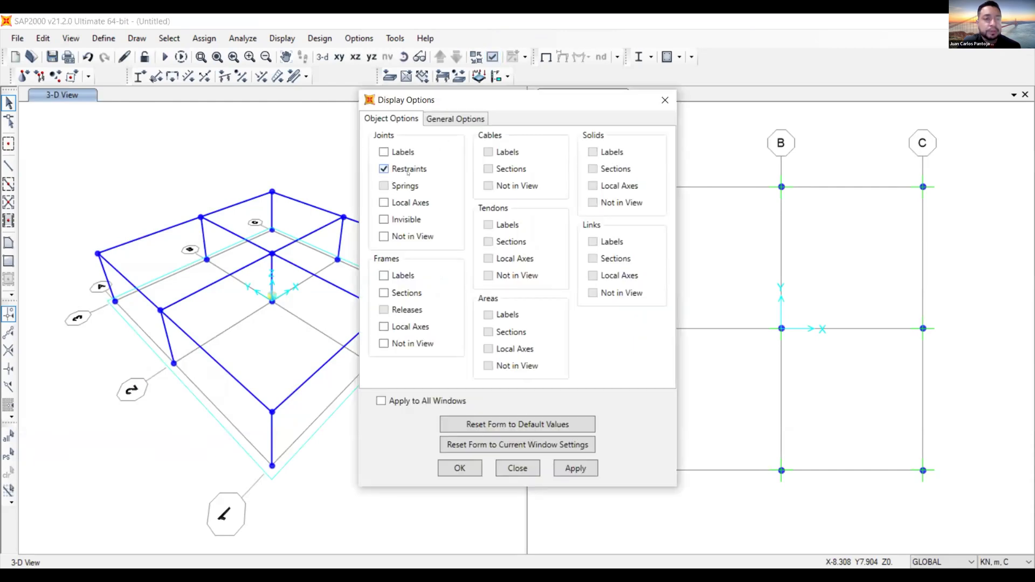
{"action": "left_click", "coordinate": [571, 468]}
{"action": "left_click", "coordinate": [575, 467]}
{"action": "left_click", "coordinate": [460, 468]}
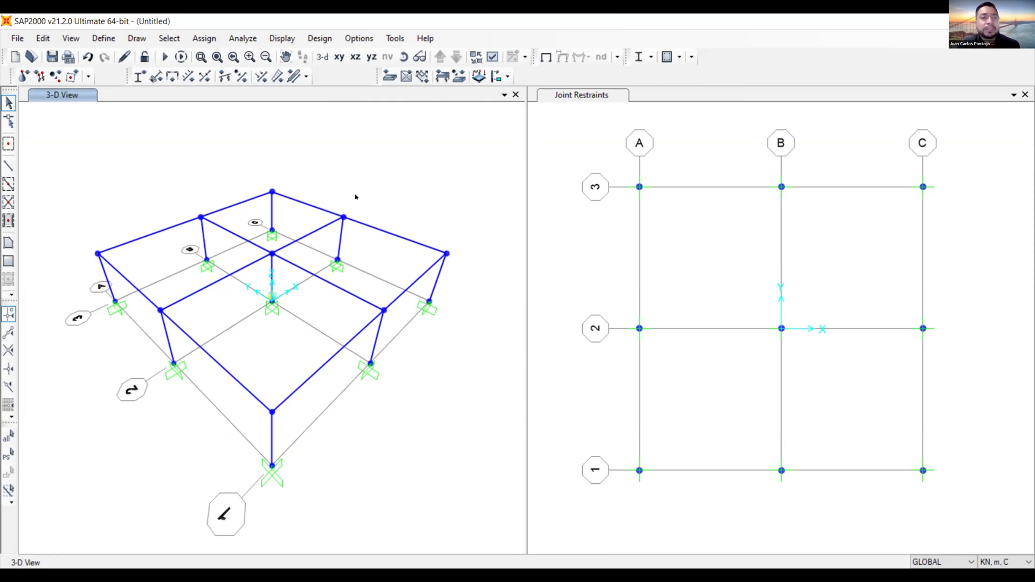
- Set the display colour of restraints to red and refresh the 3-D view
{"action": "left_click", "coordinate": [360, 38]}
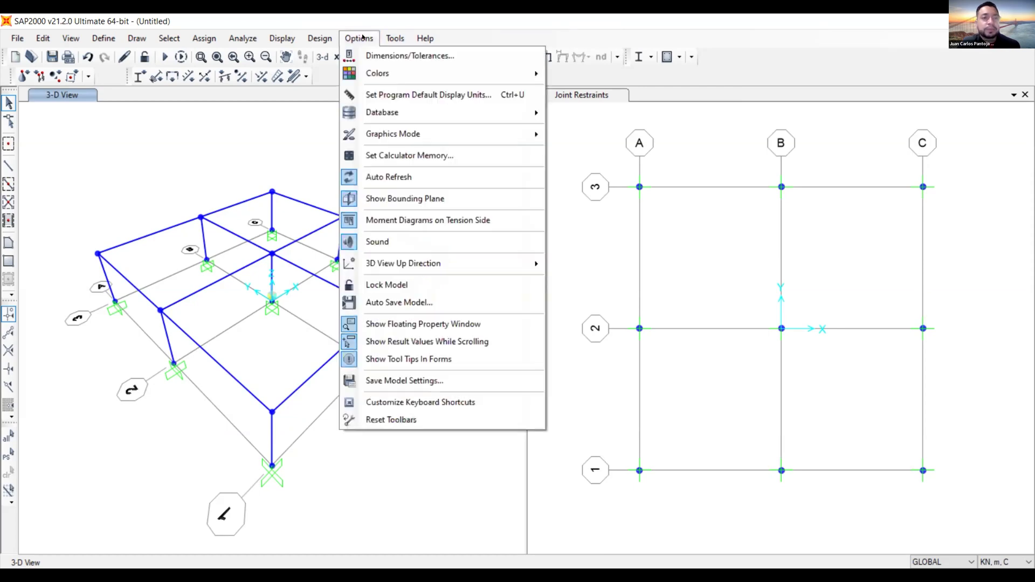
{"action": "mouse_move", "coordinate": [408, 72]}
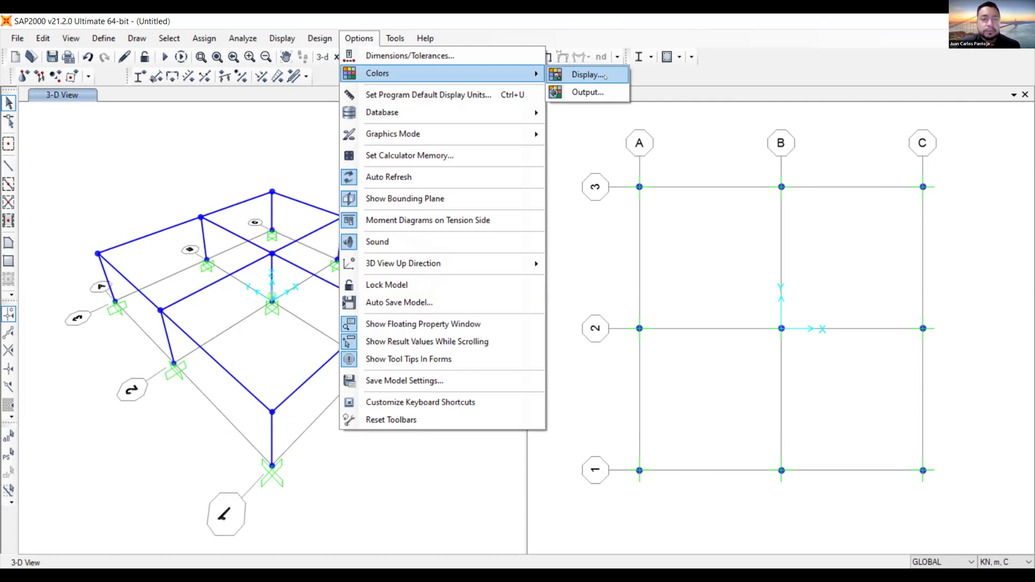
{"action": "left_click", "coordinate": [588, 75]}
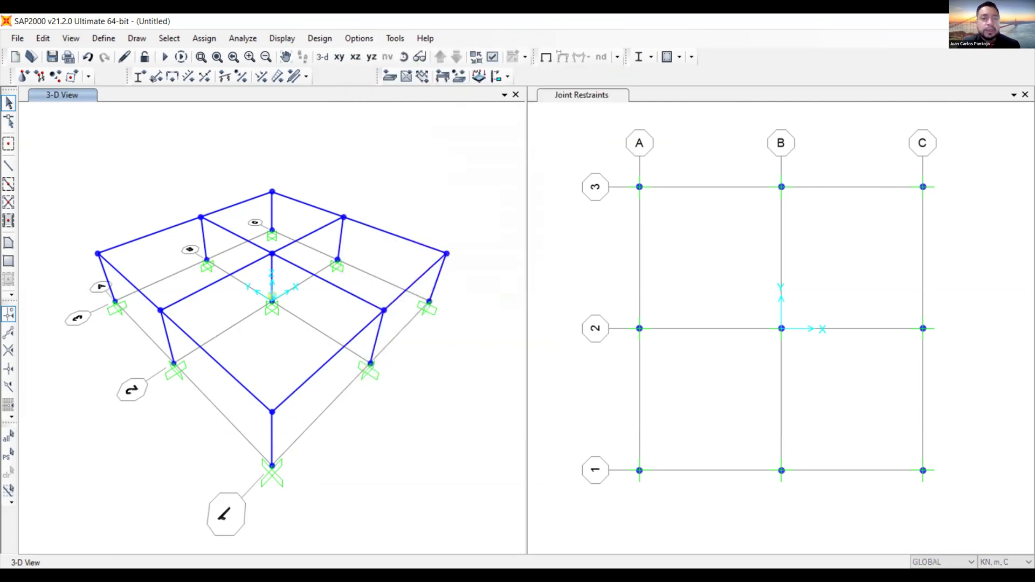
{"action": "left_click_drag", "start_coordinate": [509, 145], "coordinate": [649, 136]}
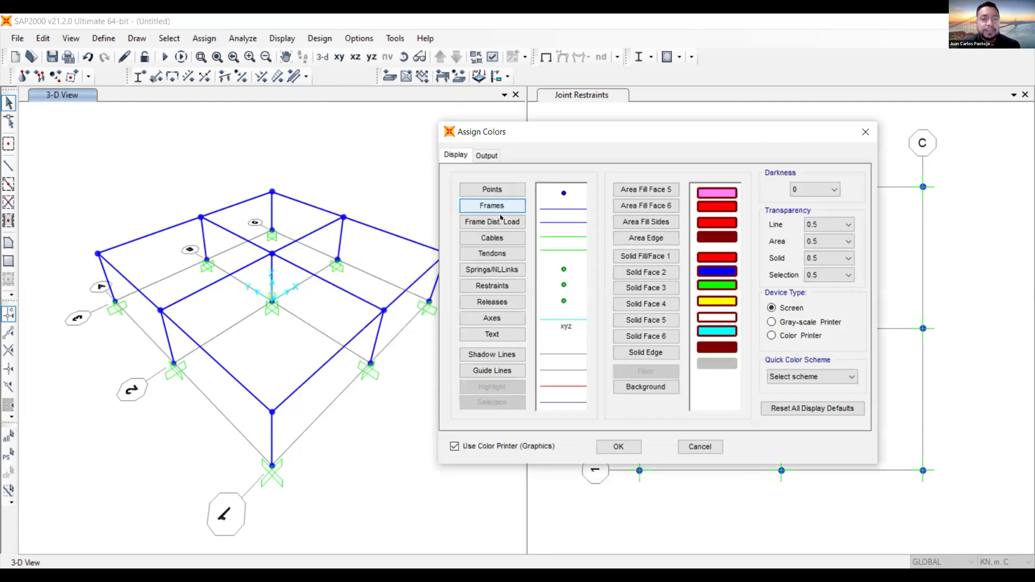
{"action": "left_click", "coordinate": [486, 285]}
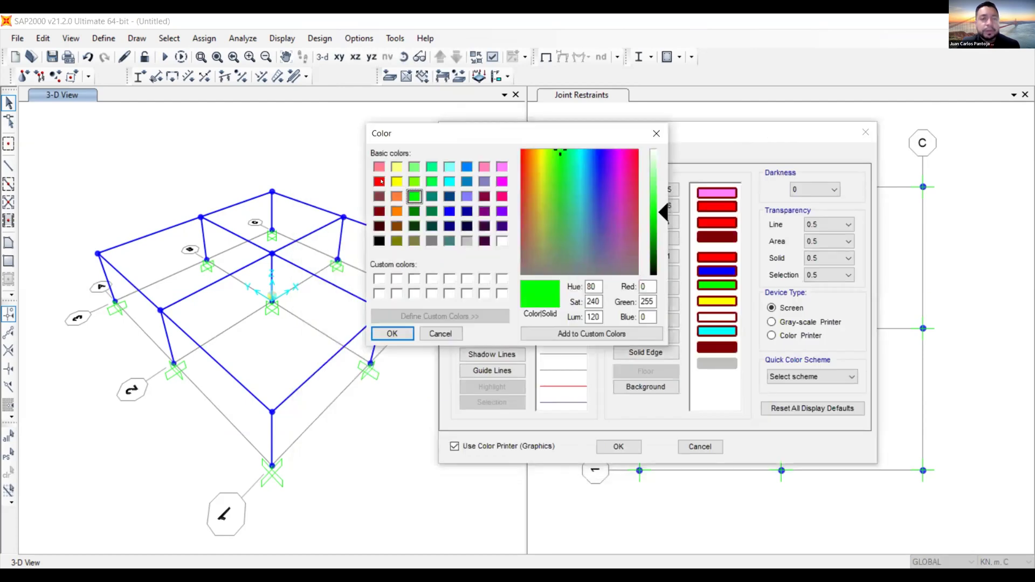
{"action": "left_click", "coordinate": [380, 181]}
{"action": "left_click", "coordinate": [399, 335]}
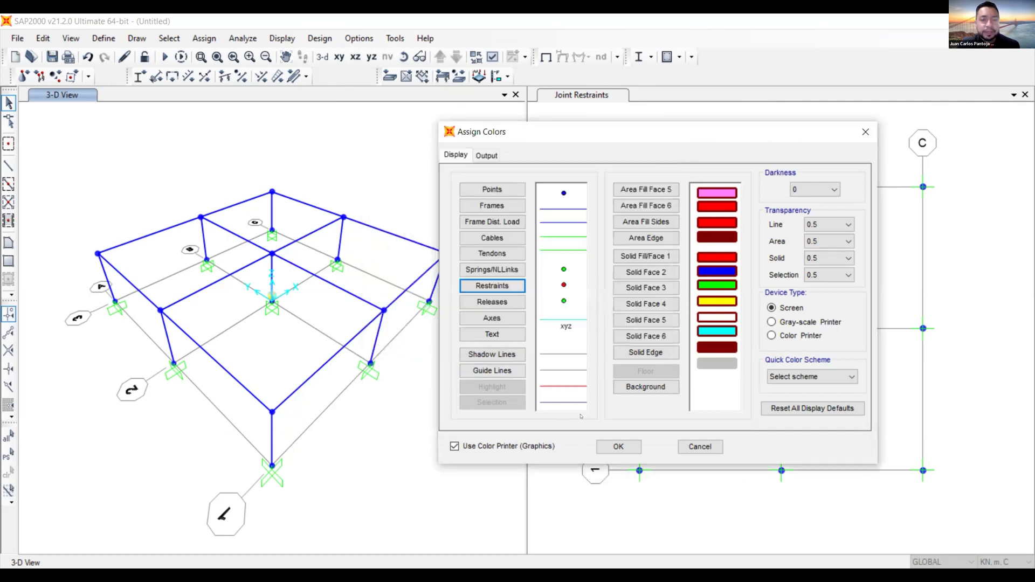
{"action": "left_click", "coordinate": [619, 447]}
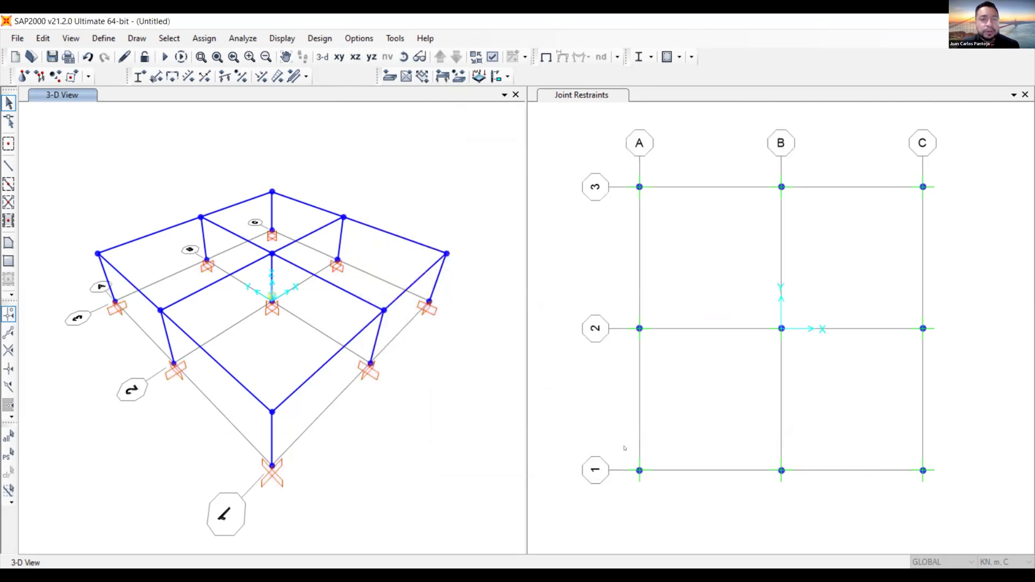
{"action": "left_click", "coordinate": [425, 183]}
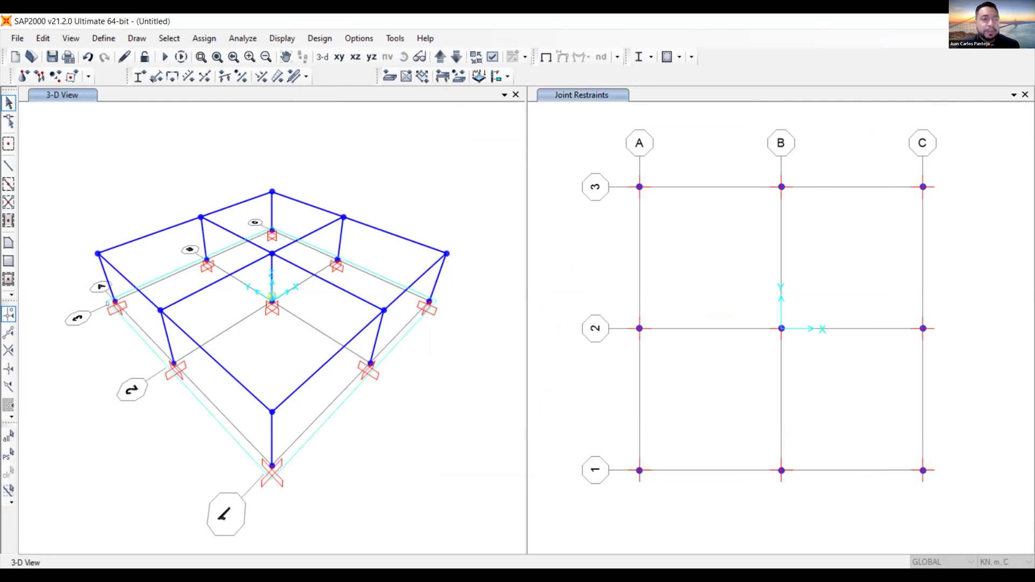
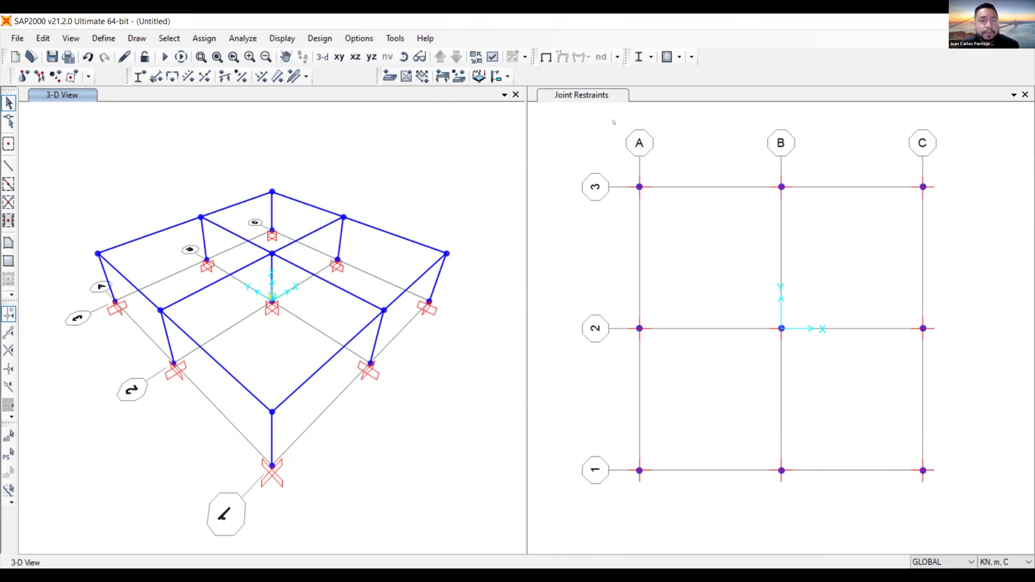
- Switch the plan view window to the X-Z plane at Y=5 and show the undeformed shape without joint restraints
{"action": "left_click", "coordinate": [572, 139]}
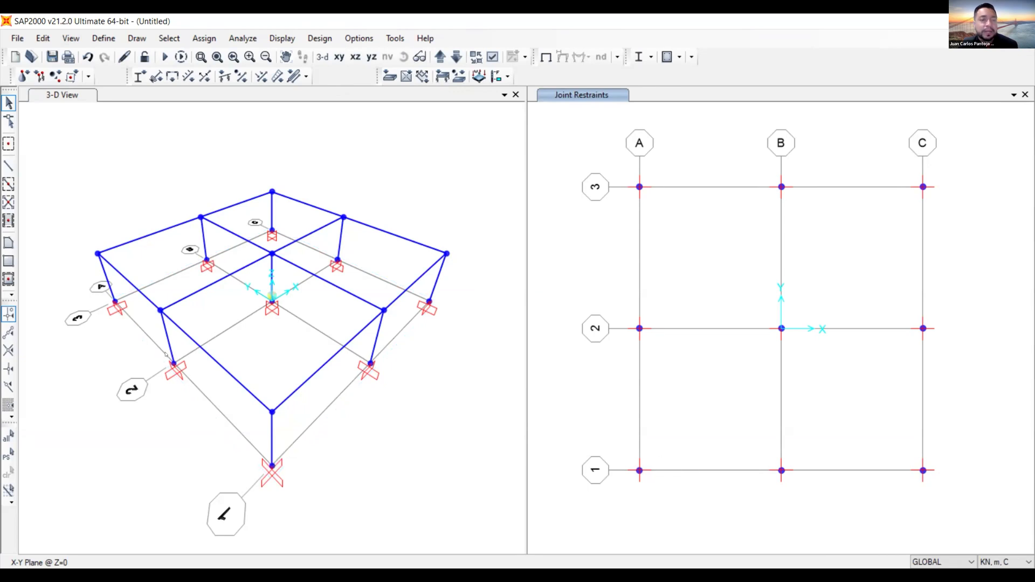
{"action": "left_click", "coordinate": [355, 57]}
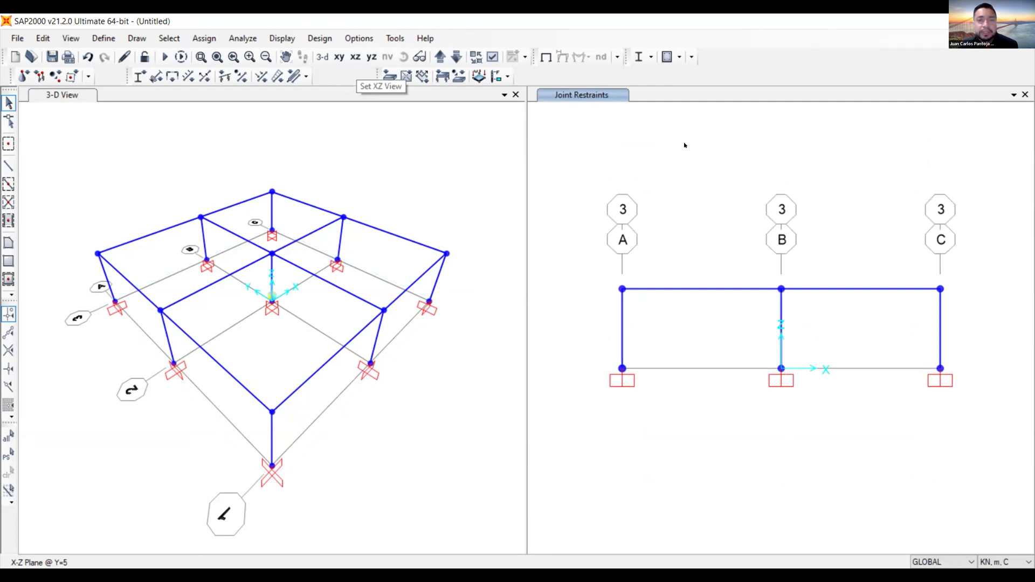
{"action": "left_click", "coordinate": [545, 57]}
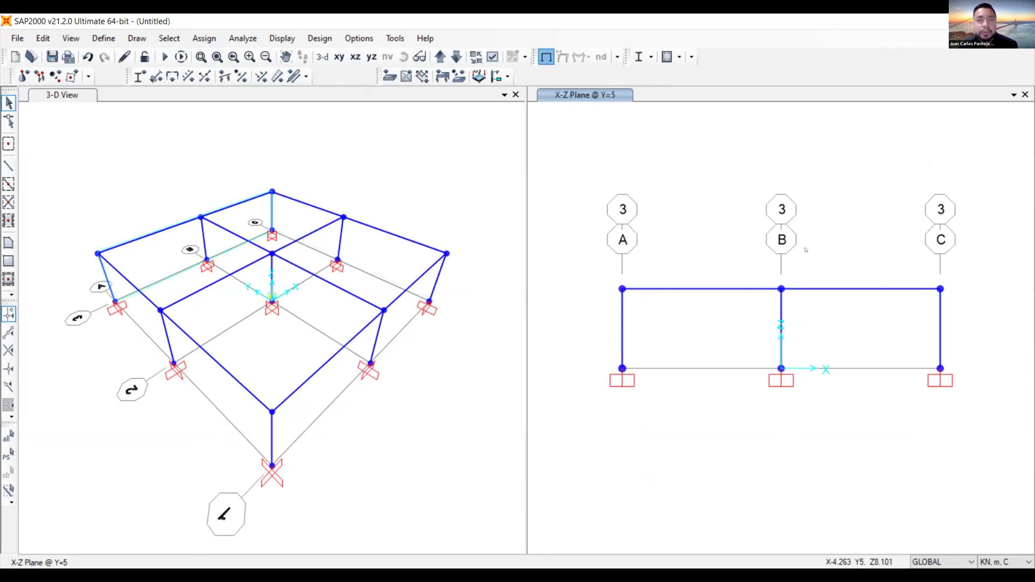
{"action": "key", "text": "Escape"}
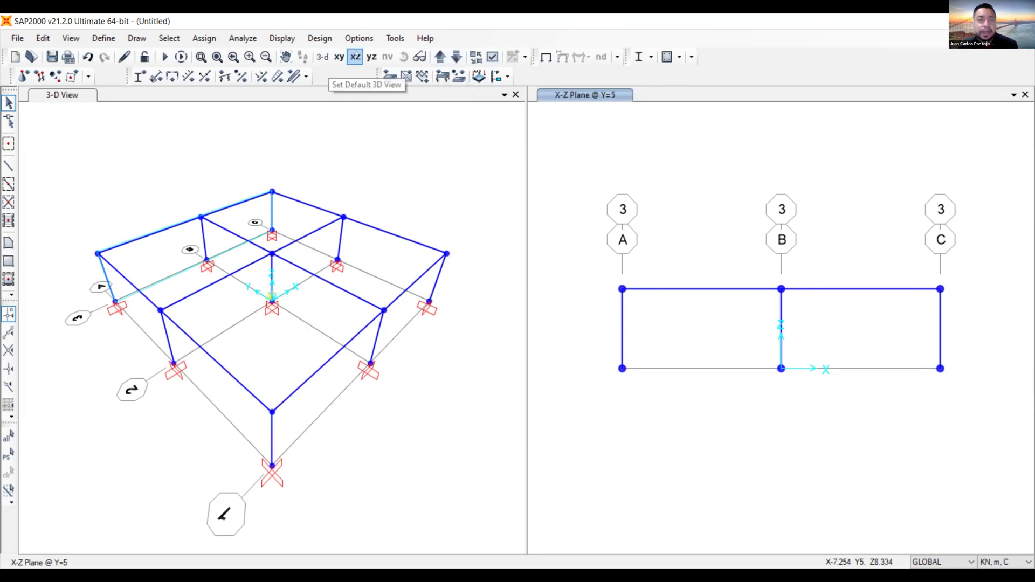
- Step the X-Z elevation through its grid planes to view Y=-5 and Y=0
{"action": "left_click", "coordinate": [440, 57]}
{"action": "left_click", "coordinate": [440, 57]}
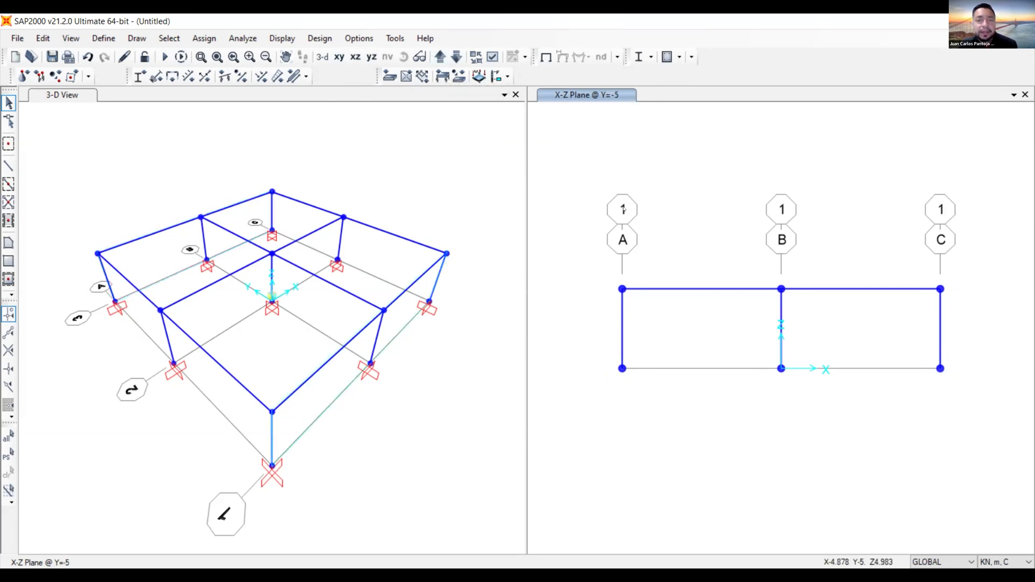
{"action": "left_click", "coordinate": [440, 56]}
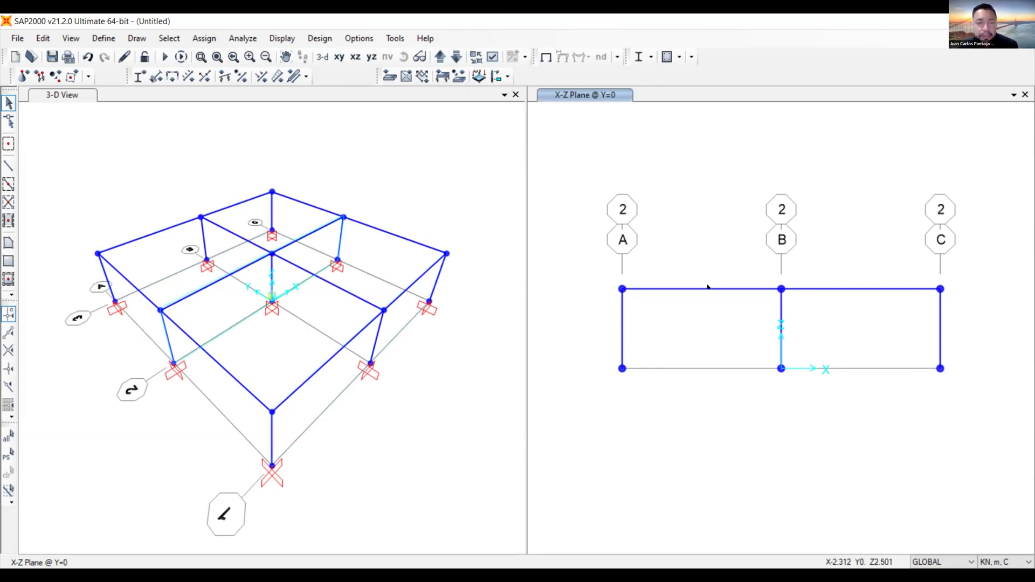
- Select the roof beam between grid lines A and B at Y=0, and clear the selection after moving the elevation to Y=5
{"action": "left_click_drag", "start_coordinate": [725, 319], "coordinate": [675, 215]}
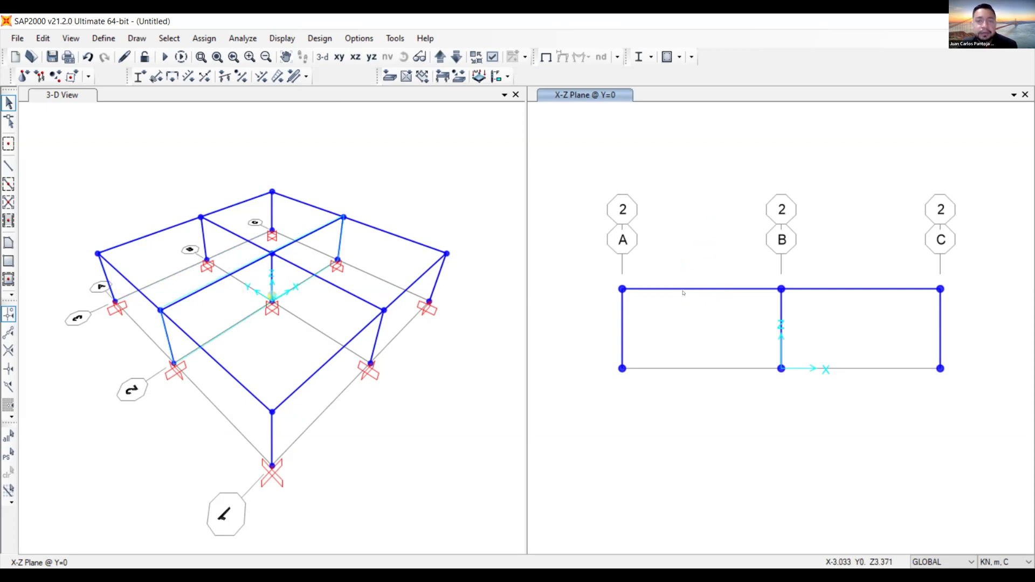
{"action": "left_click", "coordinate": [700, 291]}
{"action": "left_click", "coordinate": [700, 290]}
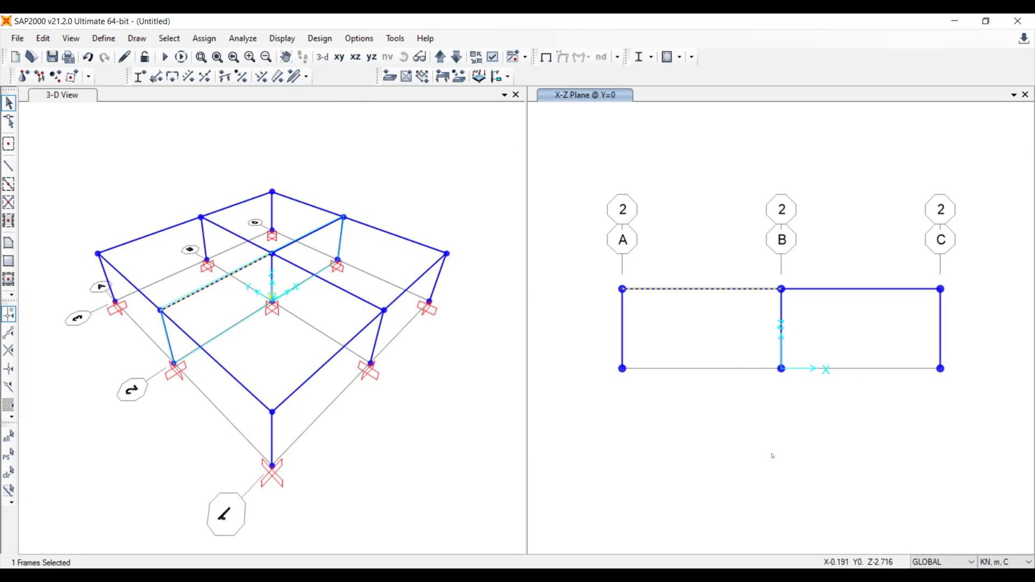
{"action": "left_click", "coordinate": [439, 56]}
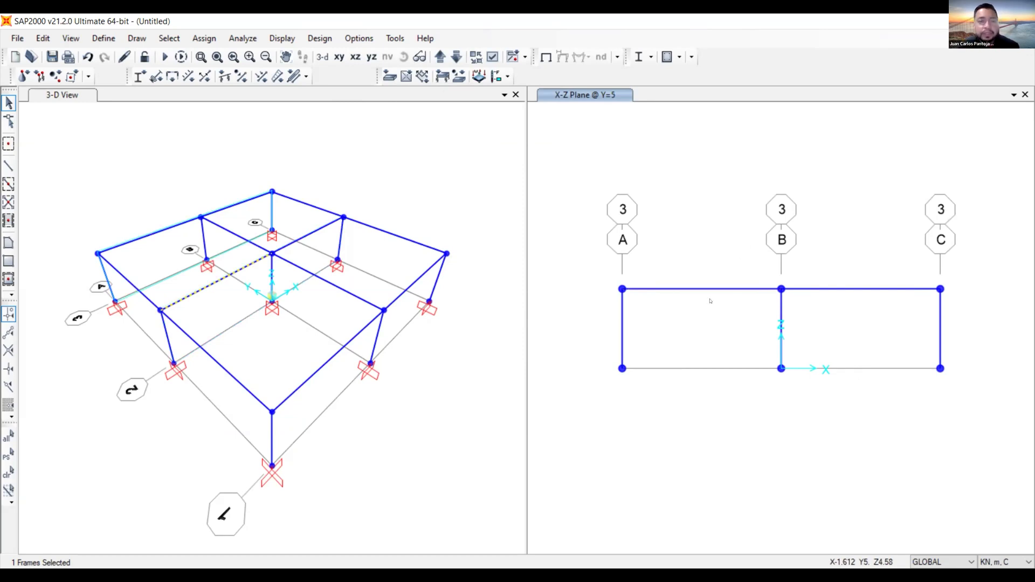
{"action": "key", "text": "Escape"}
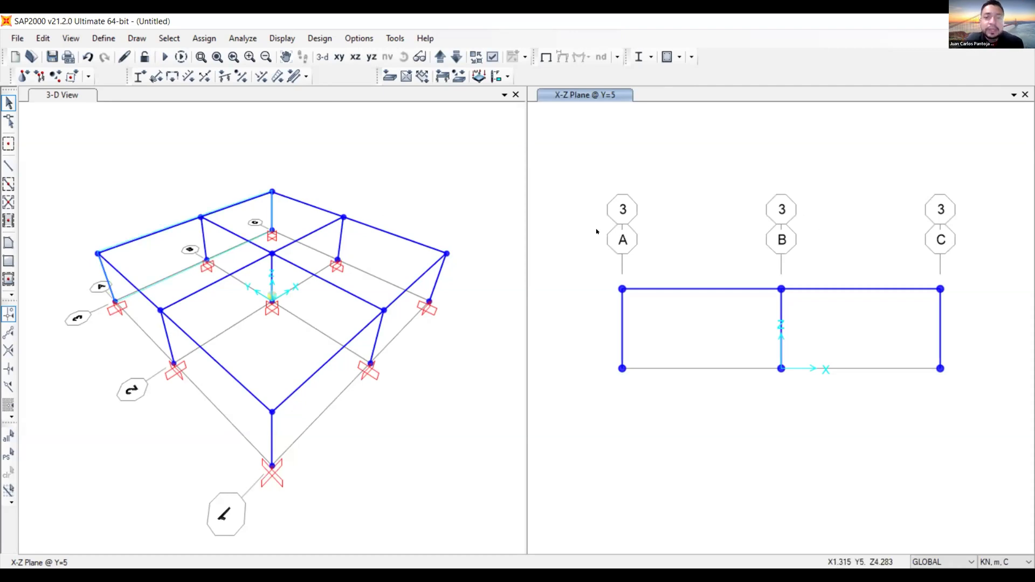
- Set the elevation to the Y-Z plane at X=5, and select and deselect the column at grid intersection C-1
{"action": "left_click", "coordinate": [354, 59]}
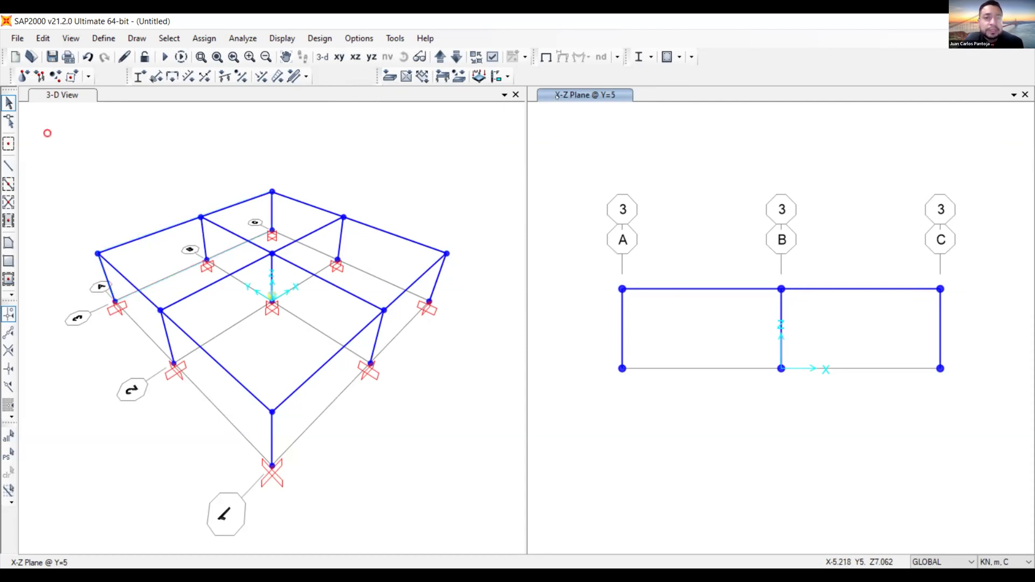
{"action": "left_click", "coordinate": [372, 58]}
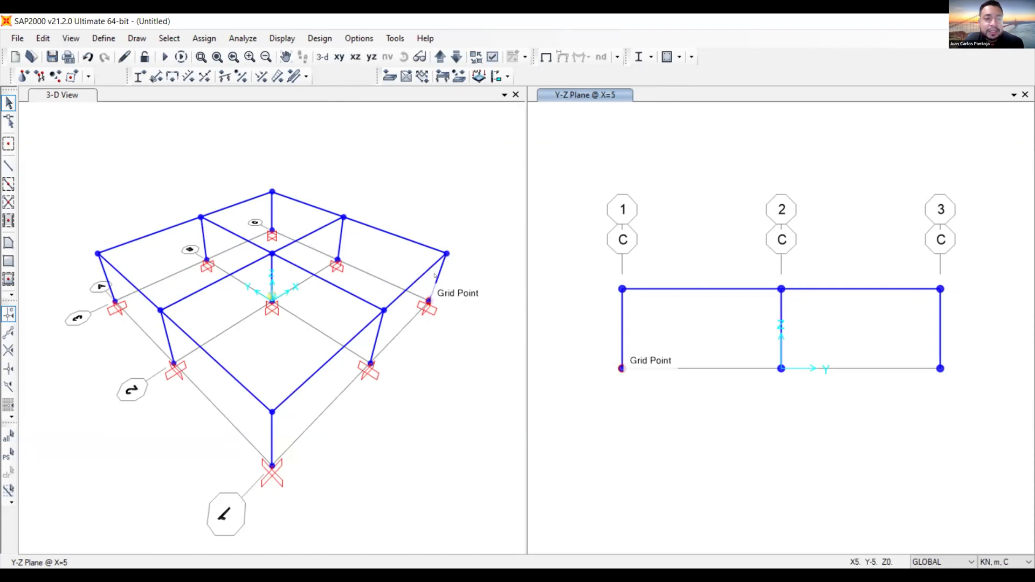
{"action": "left_click", "coordinate": [622, 326]}
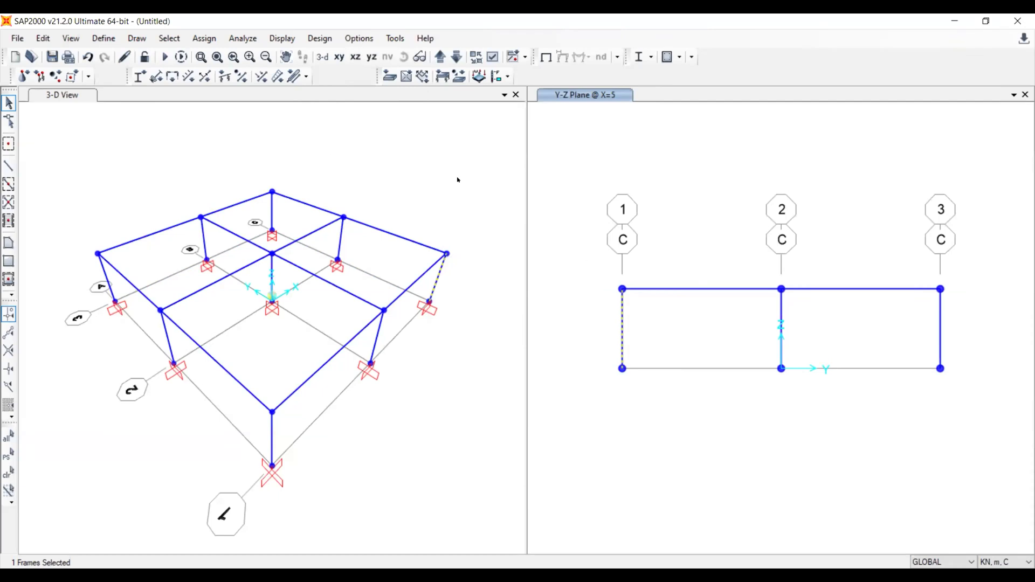
{"action": "left_click", "coordinate": [436, 278]}
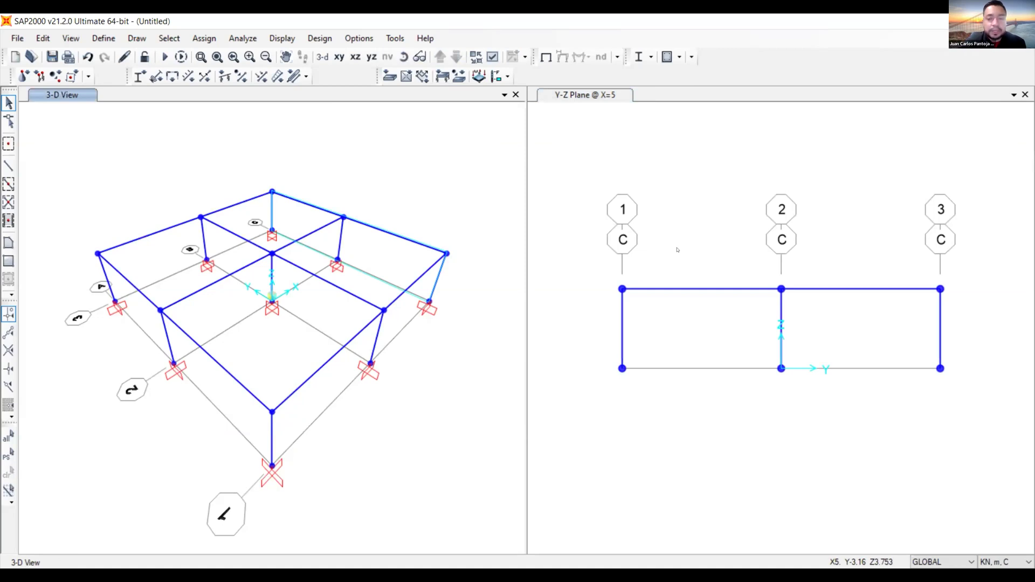
{"action": "left_click", "coordinate": [536, 129]}
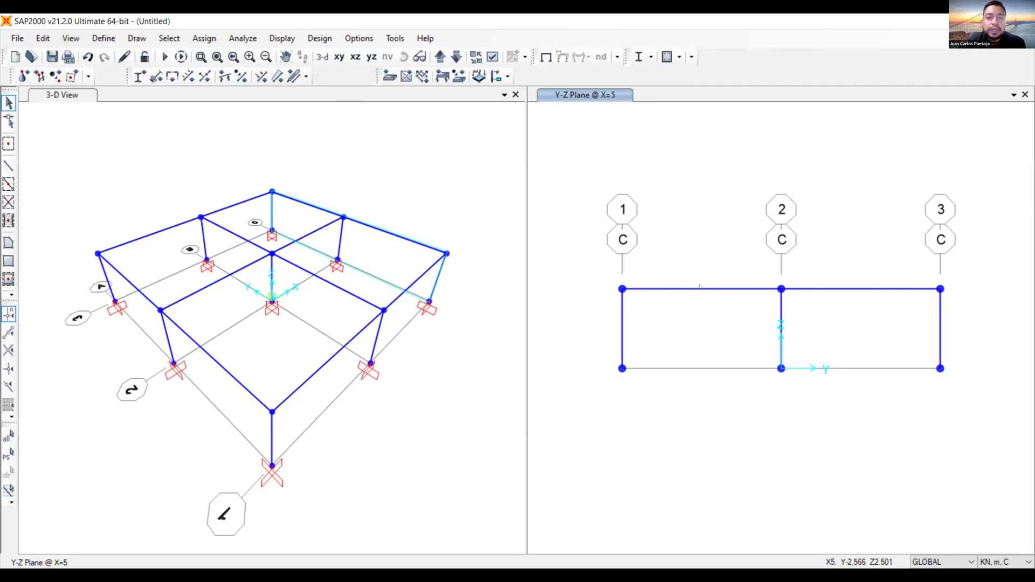
- Add a Z grid level named Z3 at 5 m to the GLOBAL grid system
{"action": "double_click", "coordinate": [701, 369]}
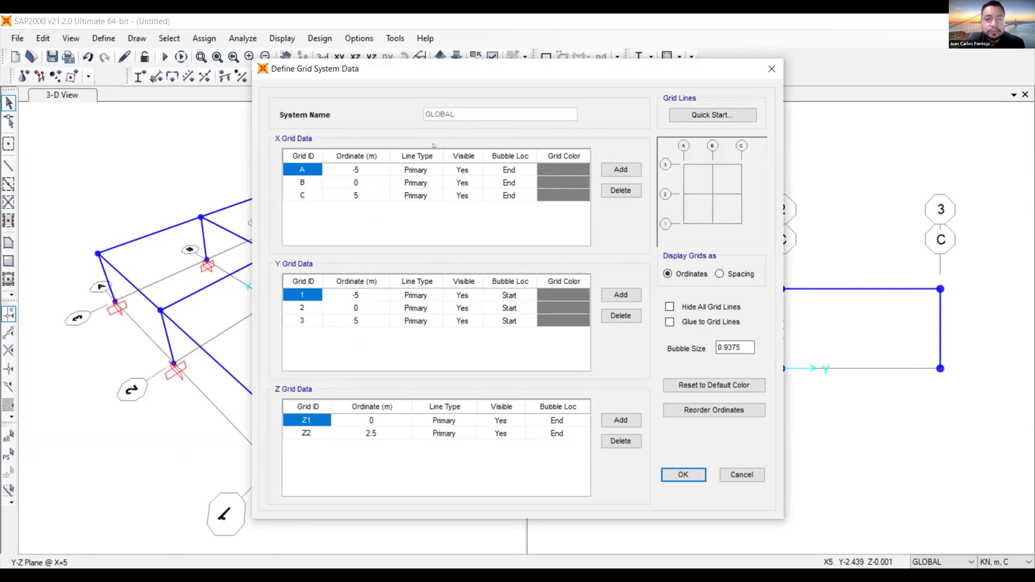
{"action": "left_click", "coordinate": [771, 69]}
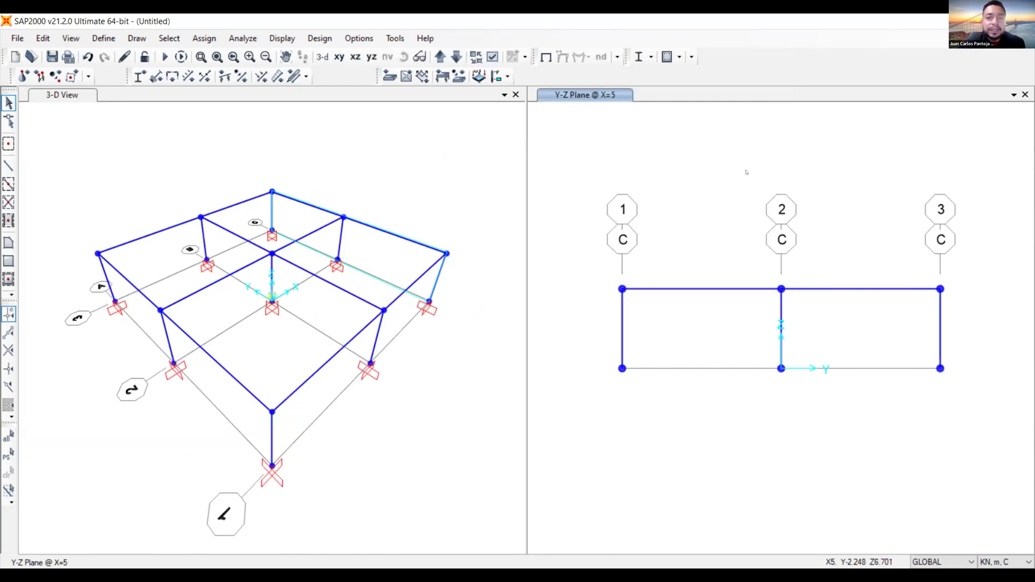
{"action": "right_click", "coordinate": [702, 145]}
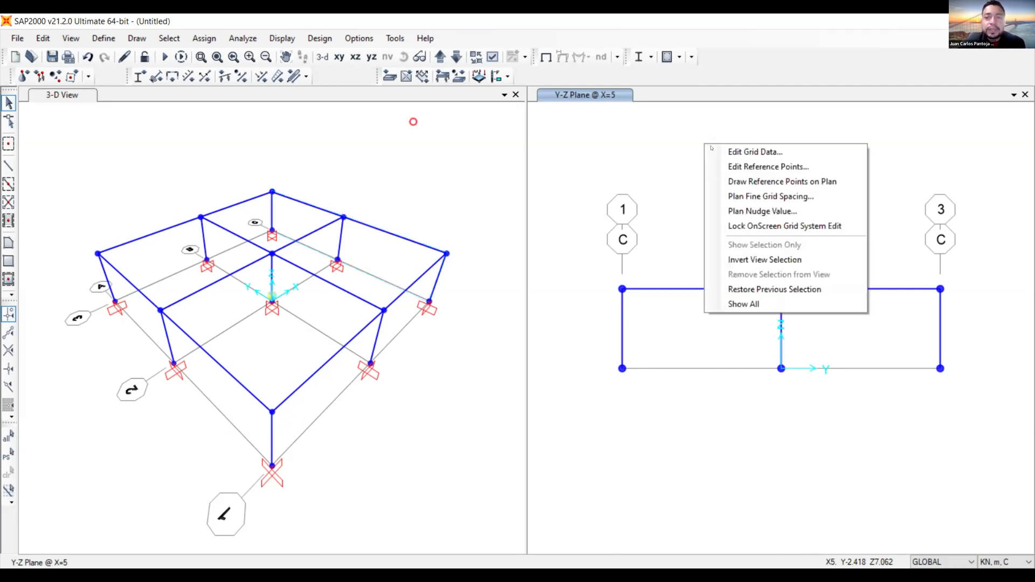
{"action": "left_click", "coordinate": [736, 153]}
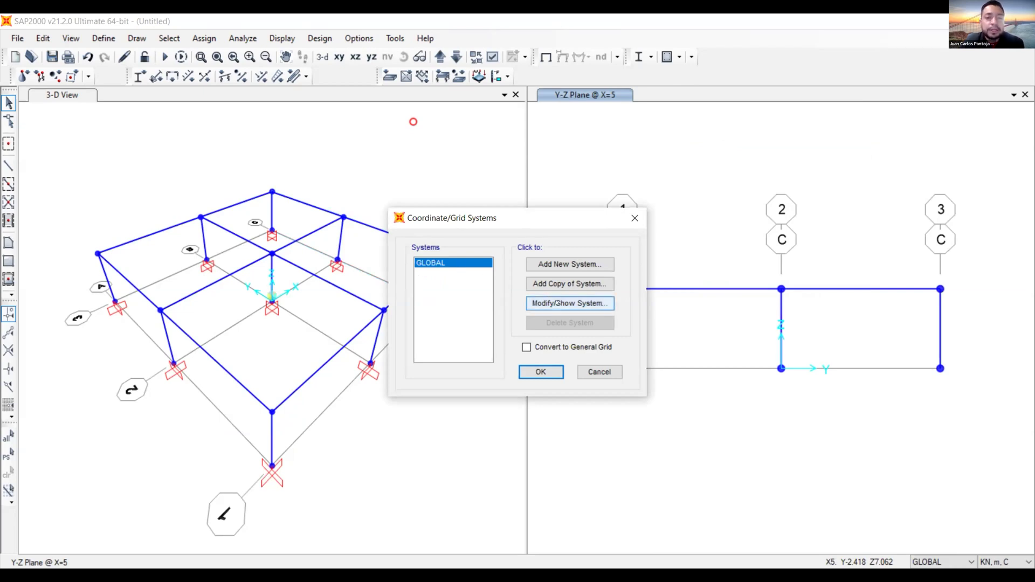
{"action": "left_click", "coordinate": [556, 303]}
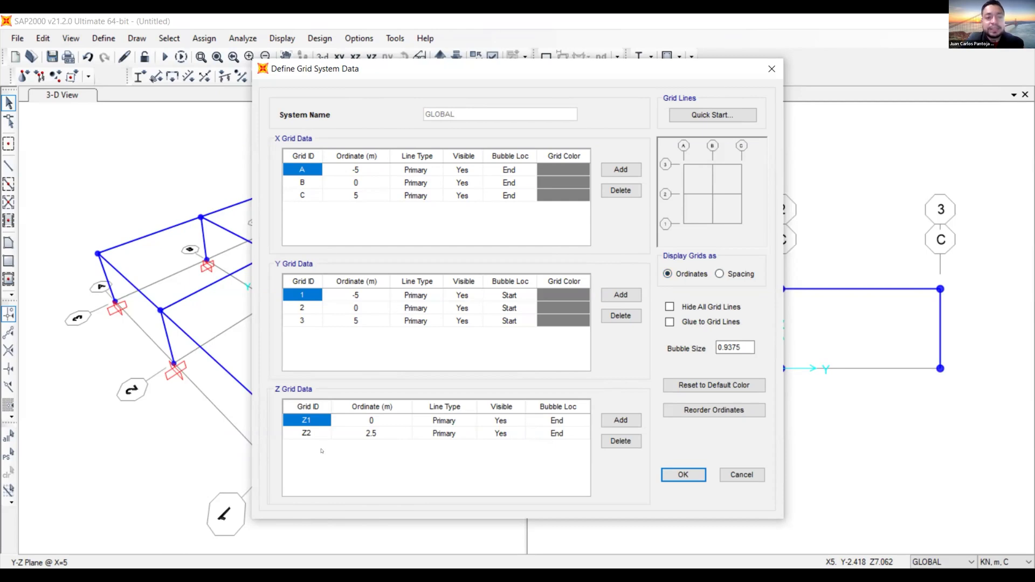
{"action": "left_click", "coordinate": [305, 434]}
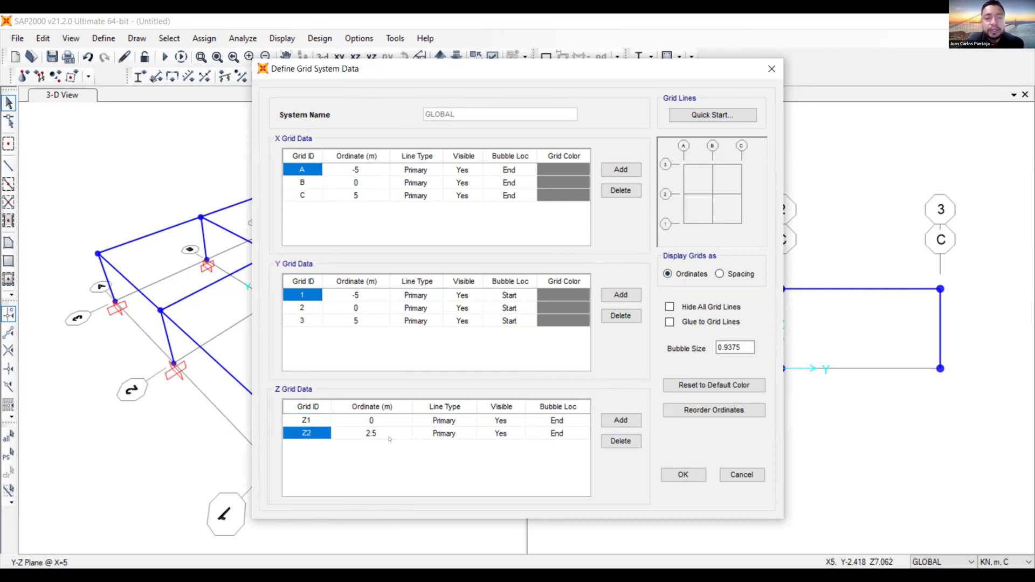
{"action": "key", "text": "Tab"}
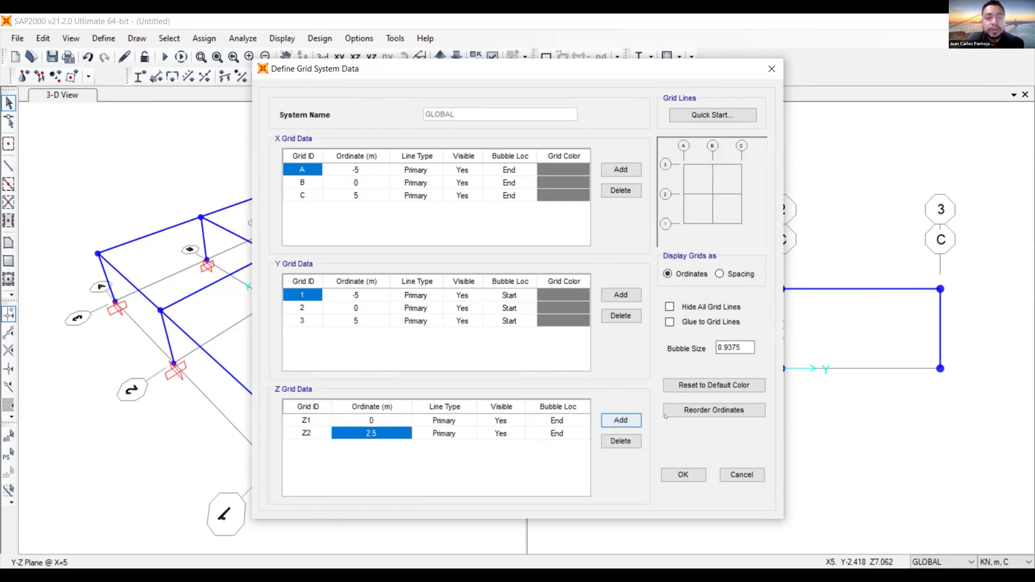
{"action": "left_click", "coordinate": [620, 420]}
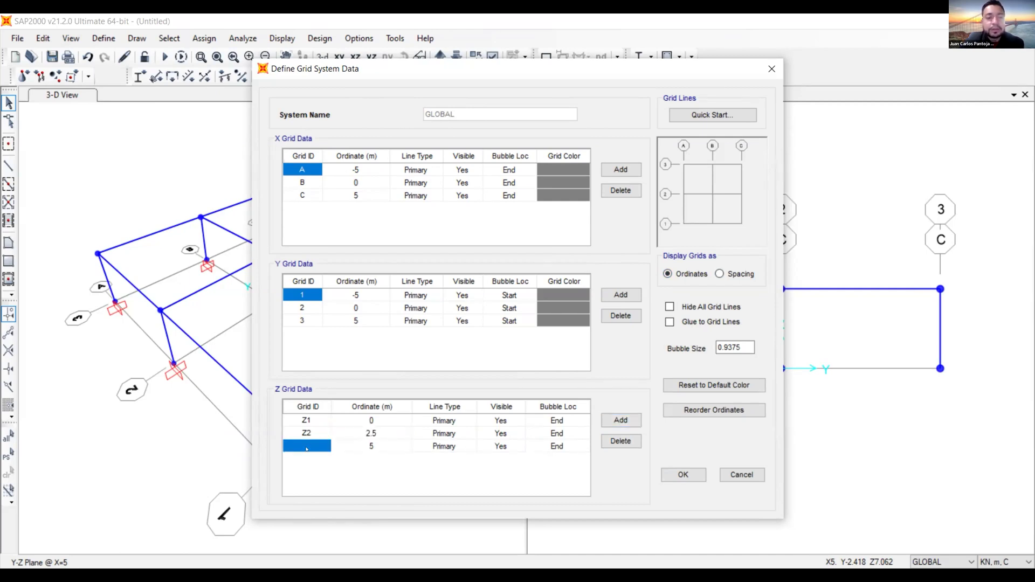
{"action": "left_click", "coordinate": [306, 449]}
{"action": "type", "text": "Z"}
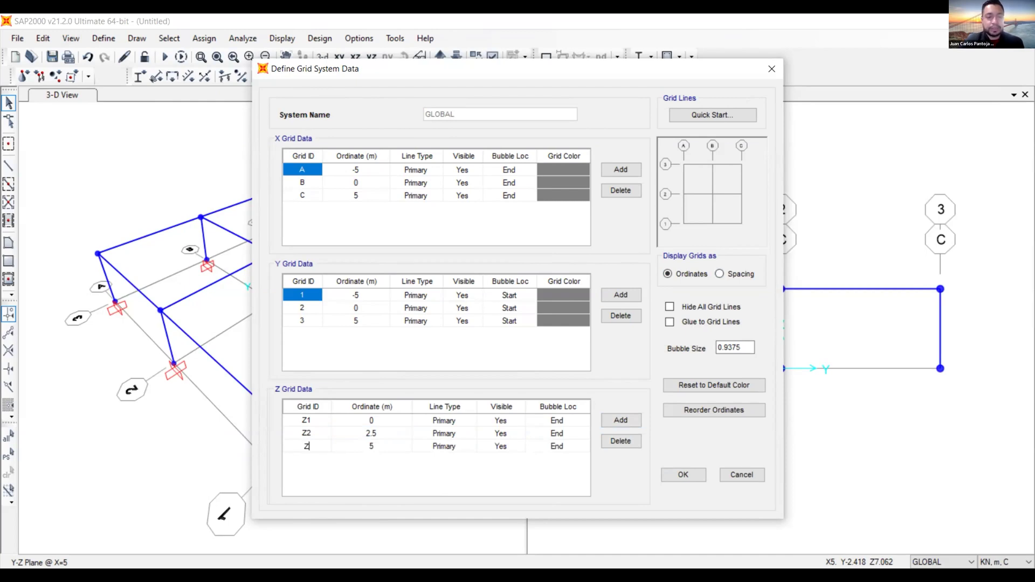
{"action": "type", "text": "3"}
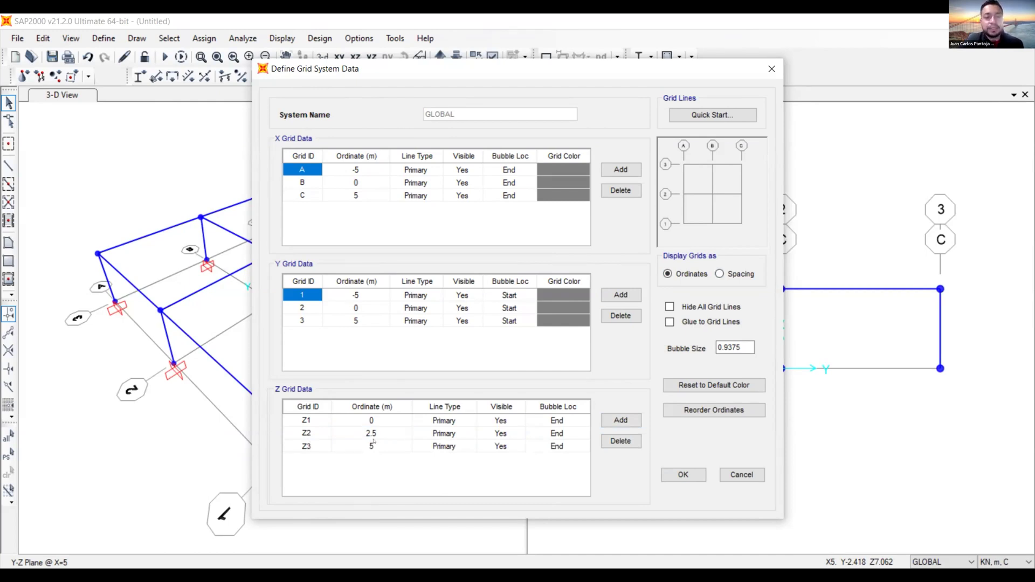
- Add a Z grid level named Z4 at 7.5 m to the GLOBAL grid system and accept the grid changes
{"action": "left_click", "coordinate": [373, 446]}
{"action": "left_click", "coordinate": [621, 420]}
{"action": "left_click", "coordinate": [303, 459]}
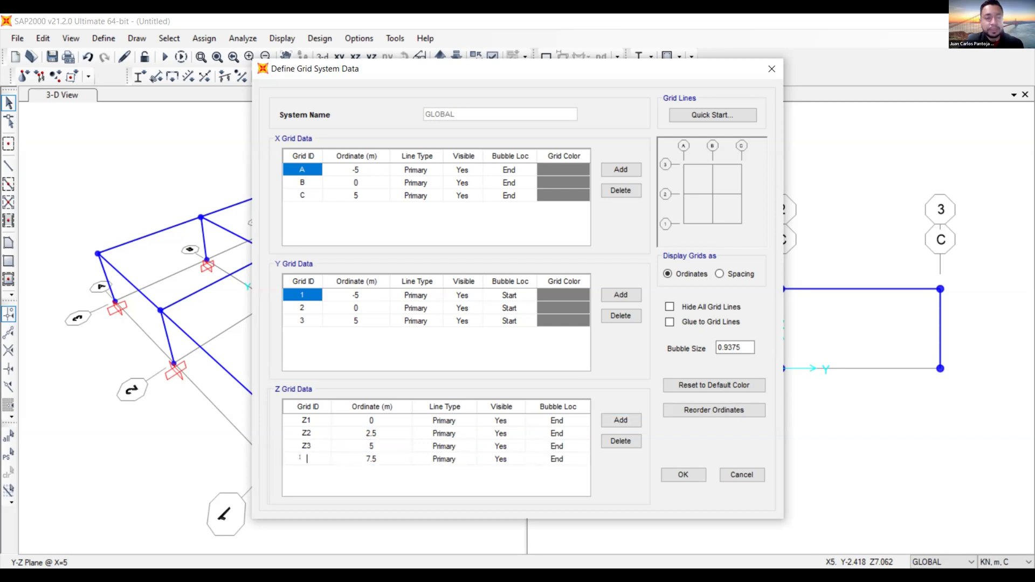
{"action": "type", "text": "Z4"}
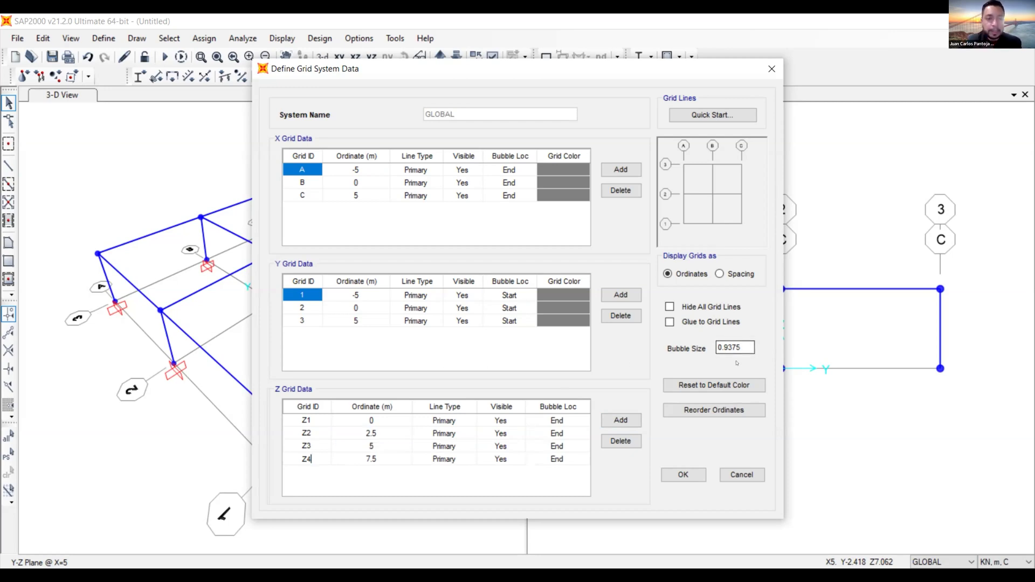
{"action": "left_click", "coordinate": [683, 475]}
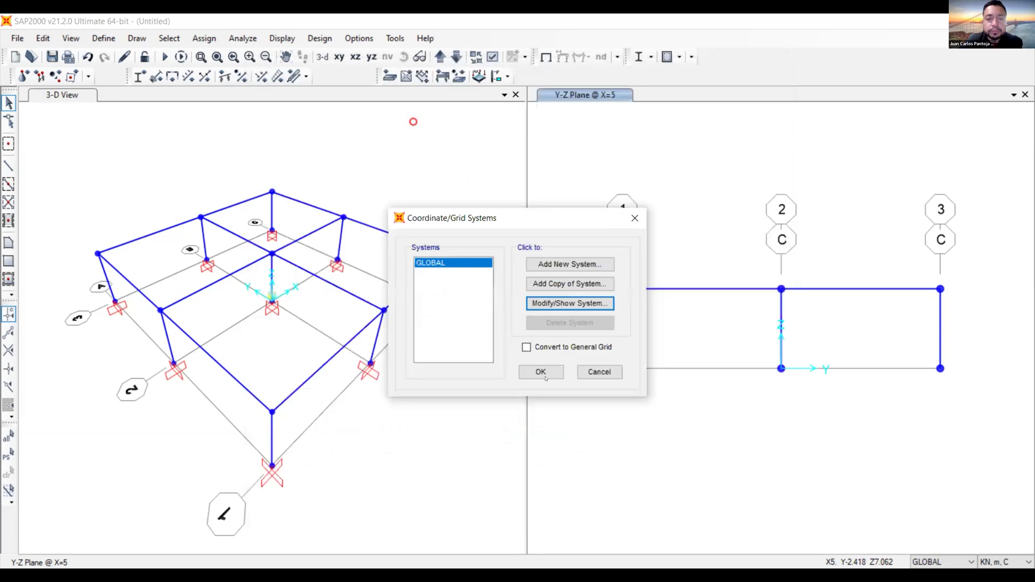
{"action": "left_click", "coordinate": [538, 369]}
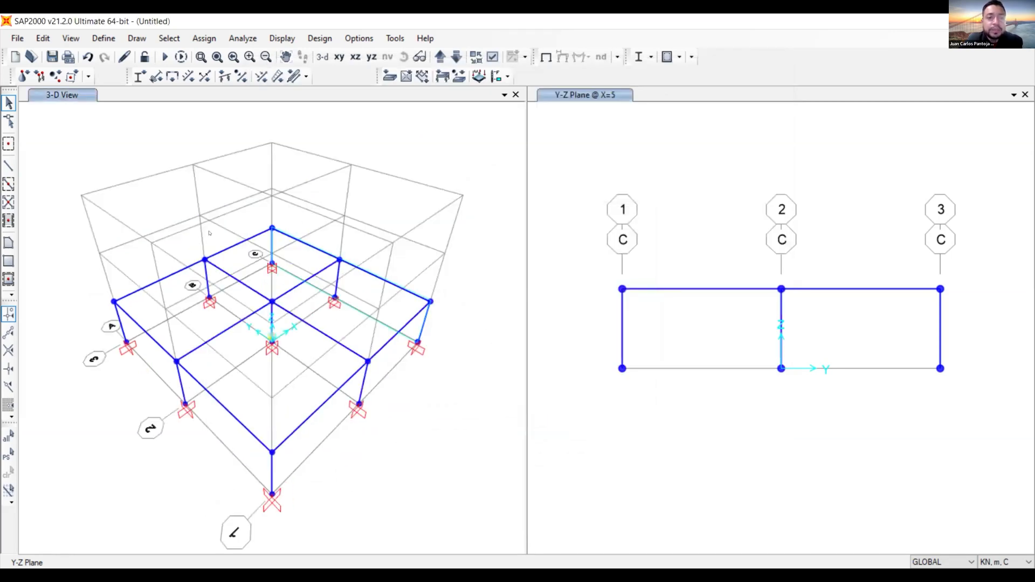
- Draw a joint where grid line 1 meets the Z=5 m level on the Y-Z elevation at X=5
{"action": "left_click", "coordinate": [373, 198]}
{"action": "middle_click_drag", "start_coordinate": [848, 232], "coordinate": [822, 288]}
{"action": "scroll", "coordinate": [764, 249], "scroll_direction": "up", "scroll_amount": 3}
{"action": "scroll", "coordinate": [770, 229], "scroll_direction": "up", "scroll_amount": 3}
{"action": "left_click", "coordinate": [709, 212]}
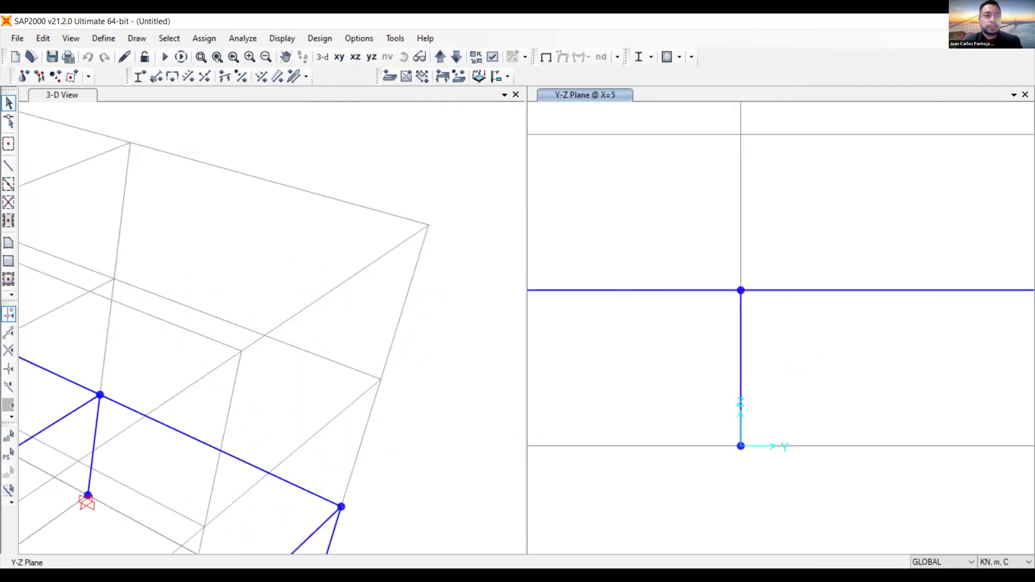
{"action": "left_click", "coordinate": [217, 57]}
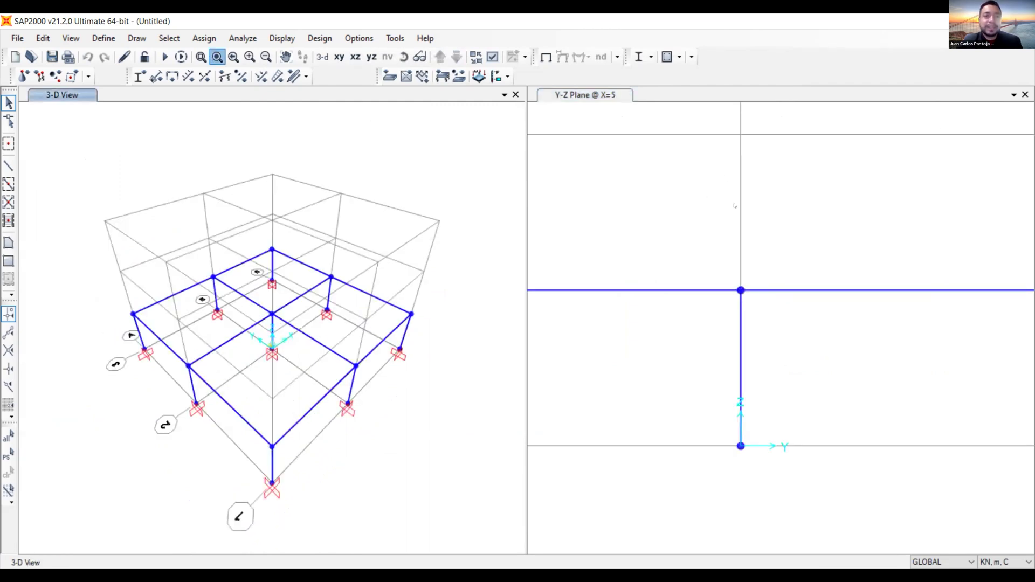
{"action": "left_click", "coordinate": [827, 164]}
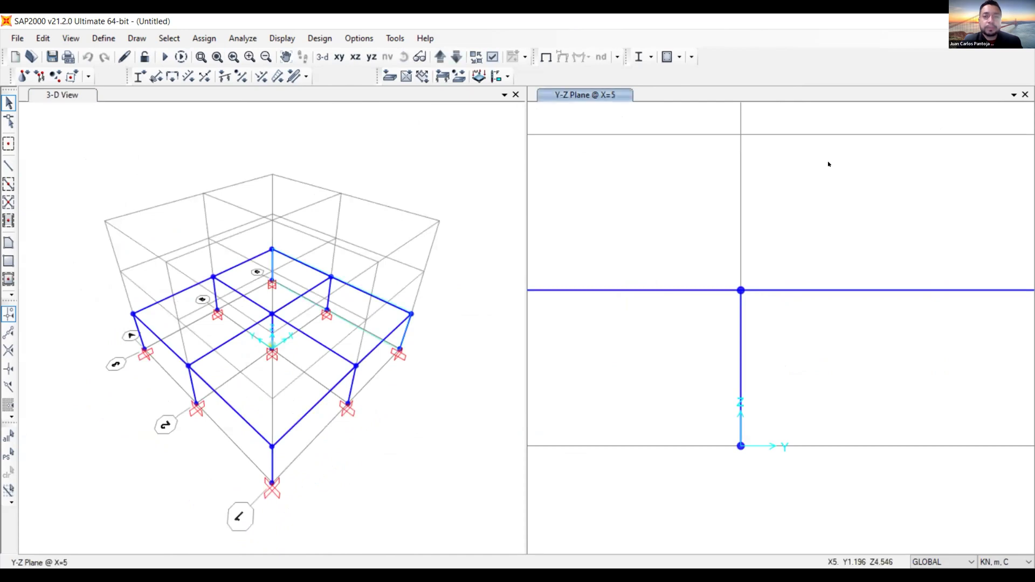
{"action": "left_click", "coordinate": [217, 57]}
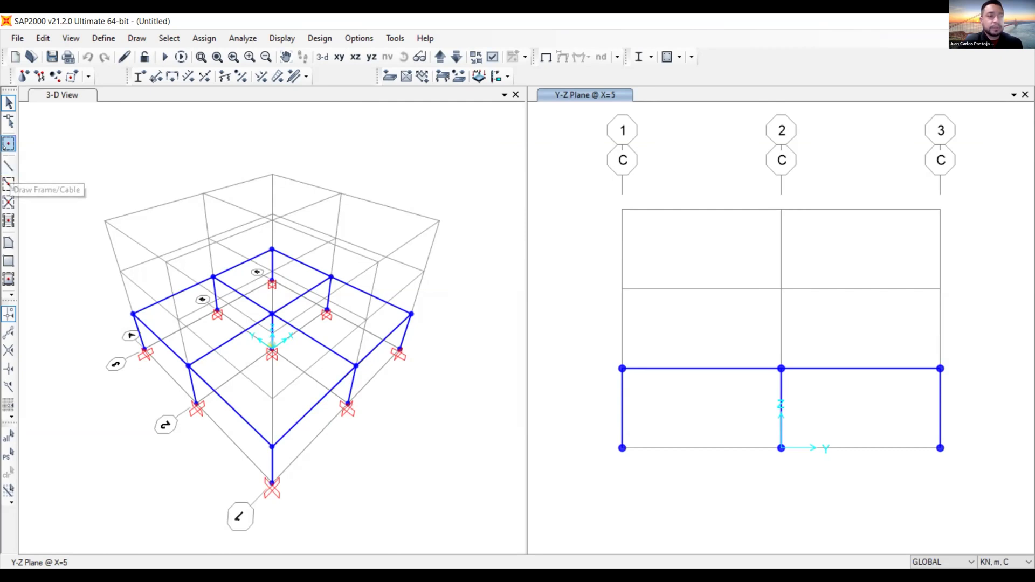
{"action": "left_click", "coordinate": [9, 144]}
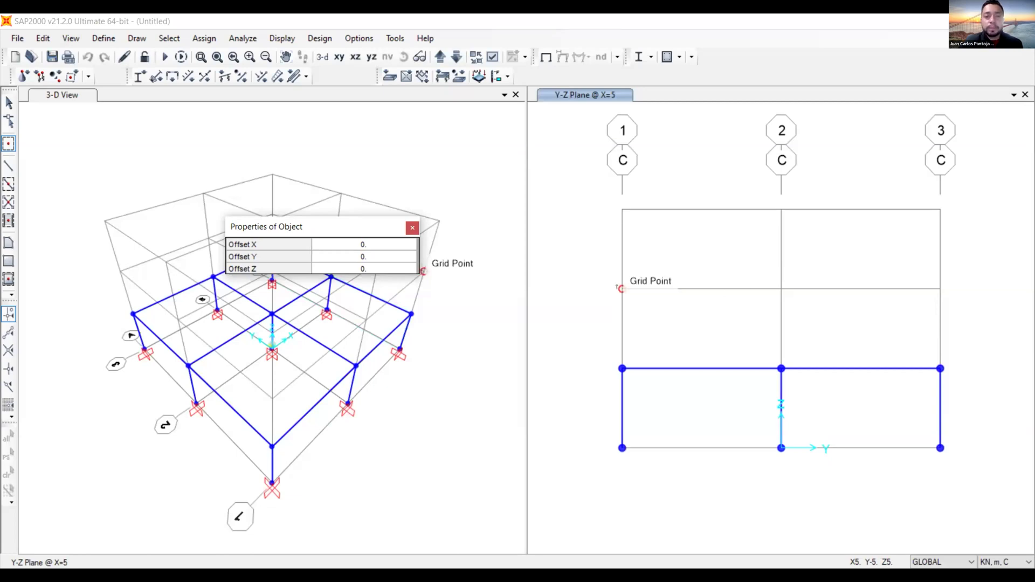
{"action": "left_click", "coordinate": [620, 289]}
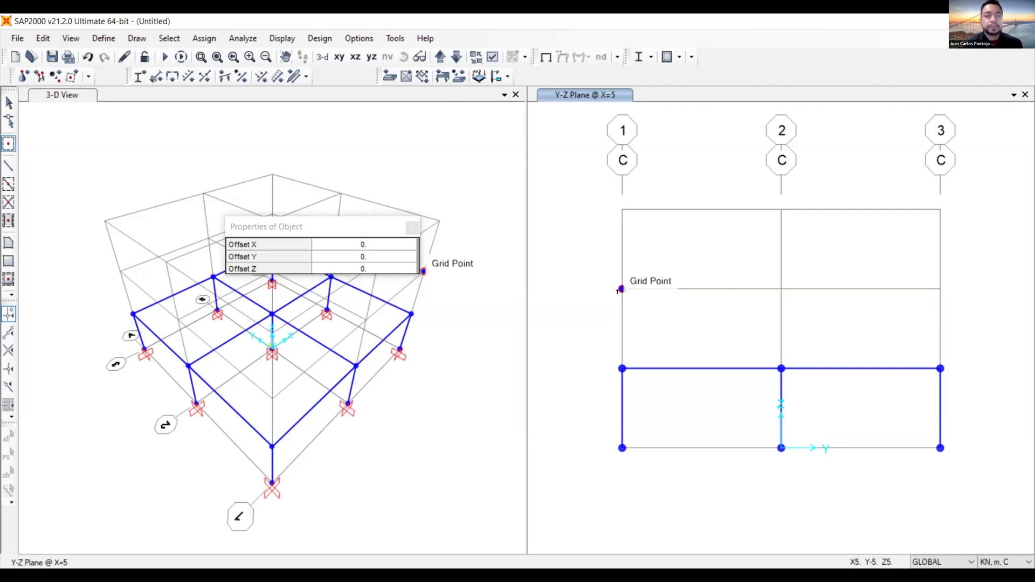
- Draw a 5 m straight FSEC1 frame beam with continuous moment releases from grid line 1 to 2 at Z=5 m on the X=5 elevation
{"action": "left_click", "coordinate": [9, 166]}
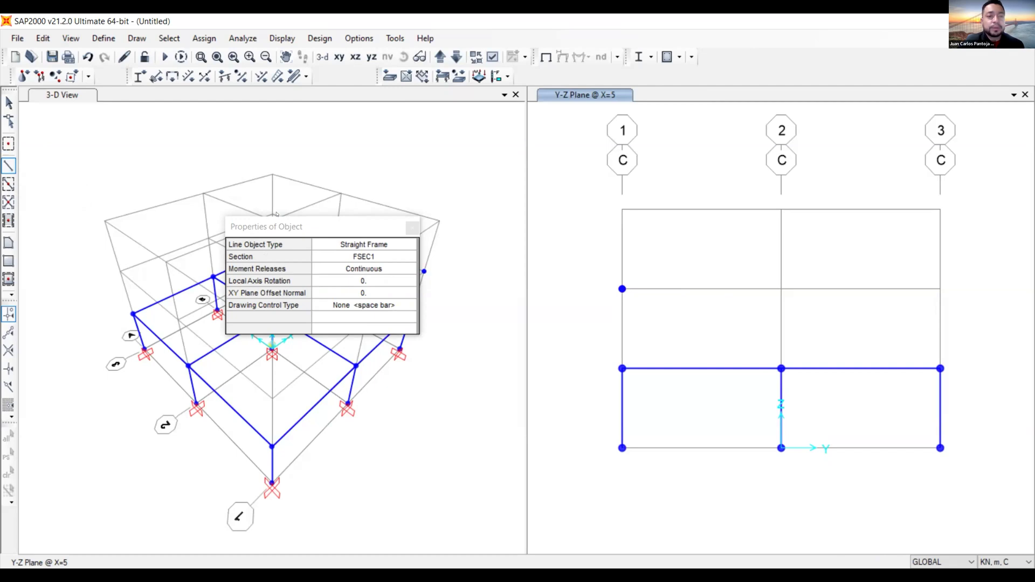
{"action": "left_click_drag", "start_coordinate": [305, 227], "coordinate": [285, 198]}
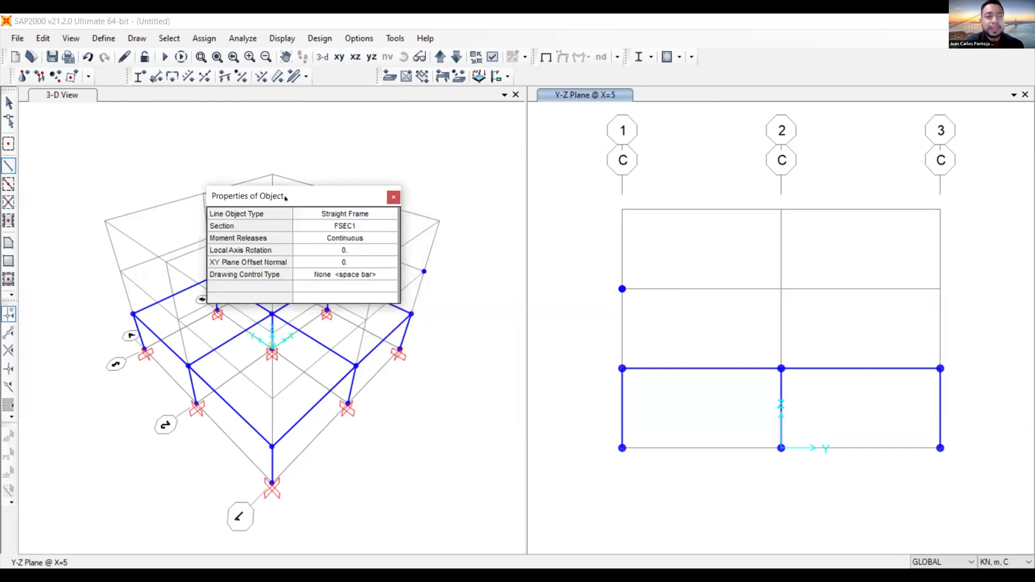
{"action": "left_click", "coordinate": [357, 215]}
{"action": "left_click", "coordinate": [357, 215]}
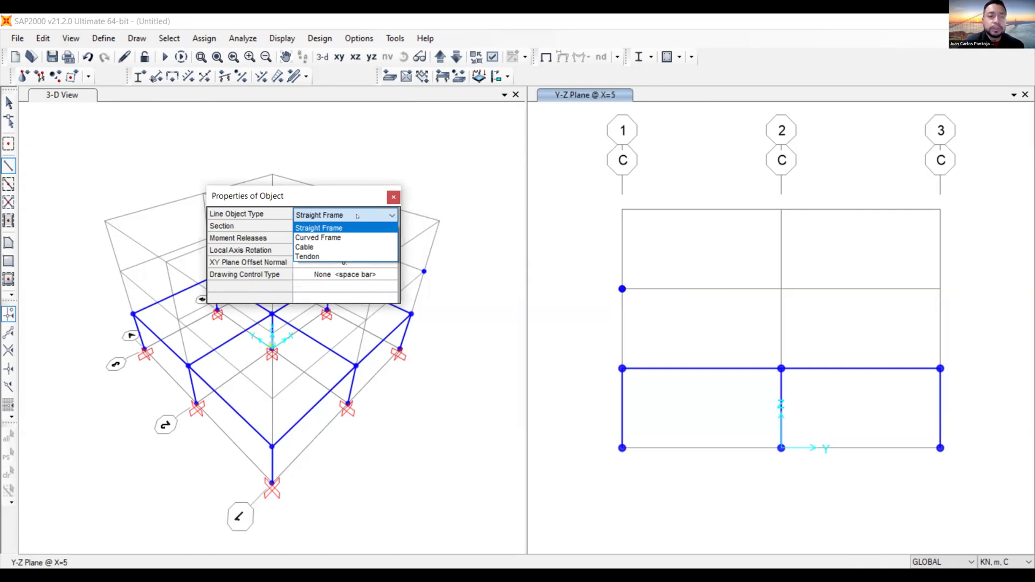
{"action": "left_click", "coordinate": [357, 215]}
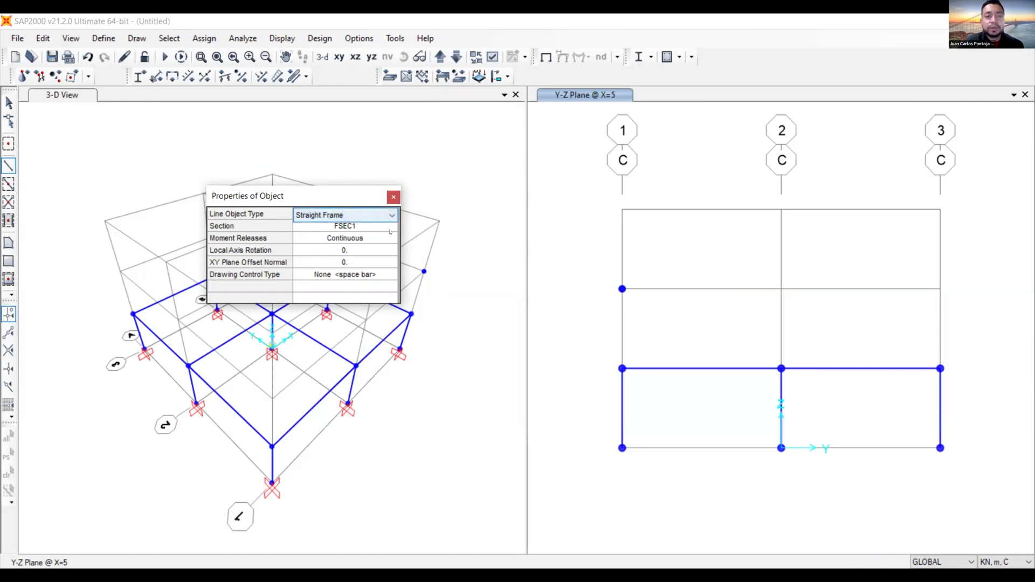
{"action": "left_click", "coordinate": [295, 227]}
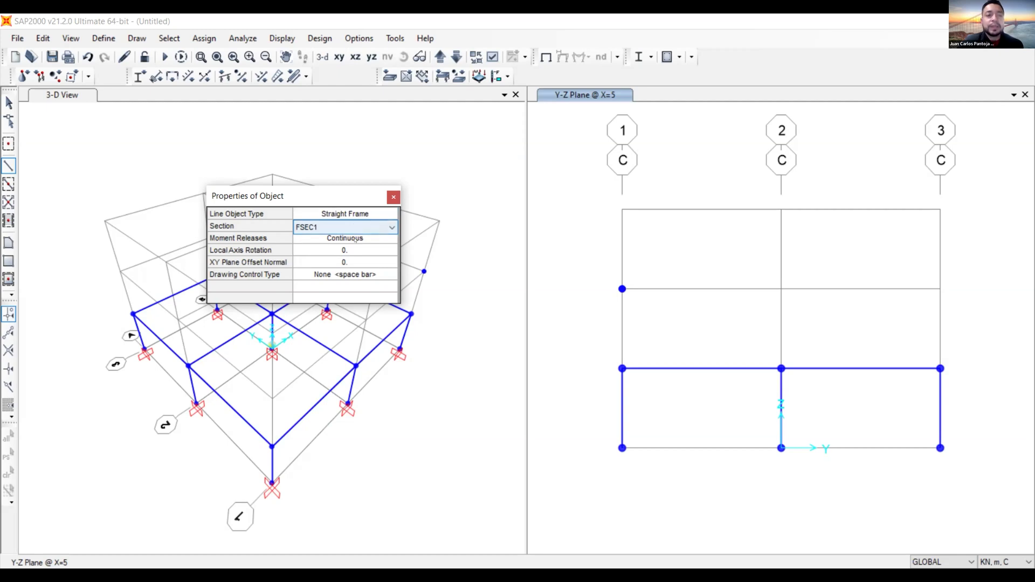
{"action": "left_click", "coordinate": [349, 239]}
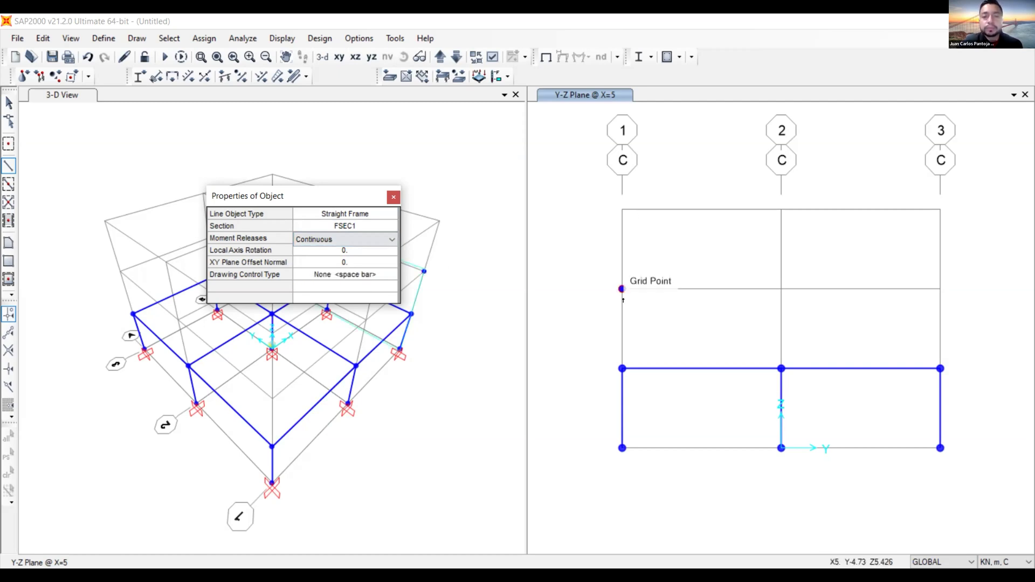
{"action": "left_click", "coordinate": [620, 289]}
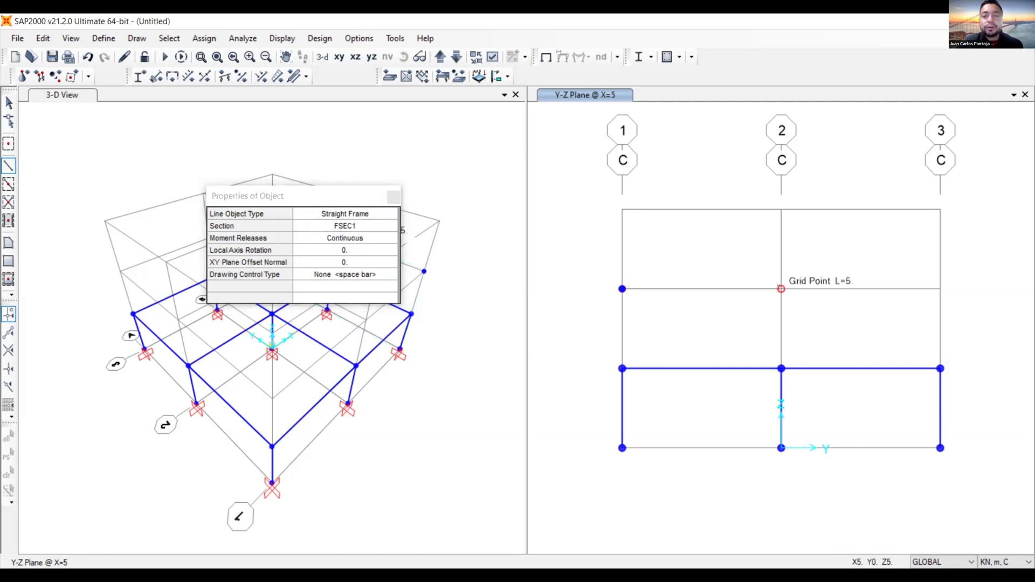
{"action": "left_click", "coordinate": [780, 288]}
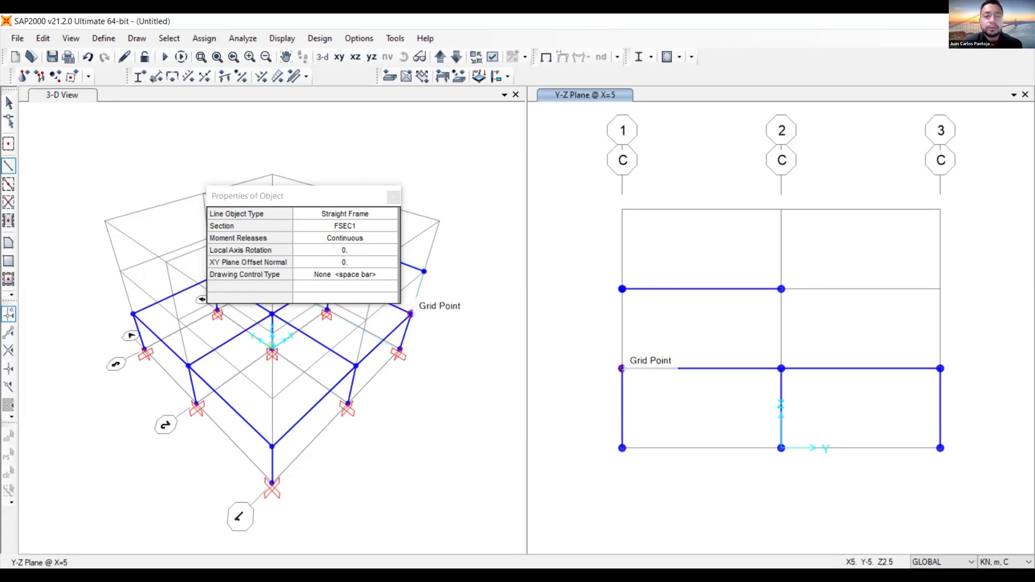
- Draw a 2.5 m frame column on grid line 1 from Z=2.5 m to Z=5 m, and finish drawing
{"action": "left_click", "coordinate": [622, 368]}
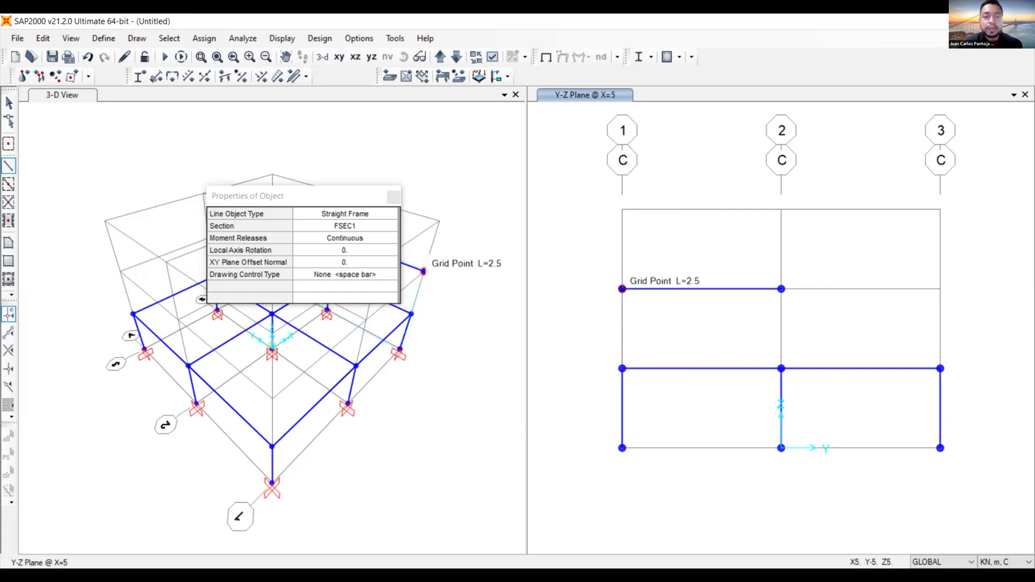
{"action": "left_click", "coordinate": [622, 288]}
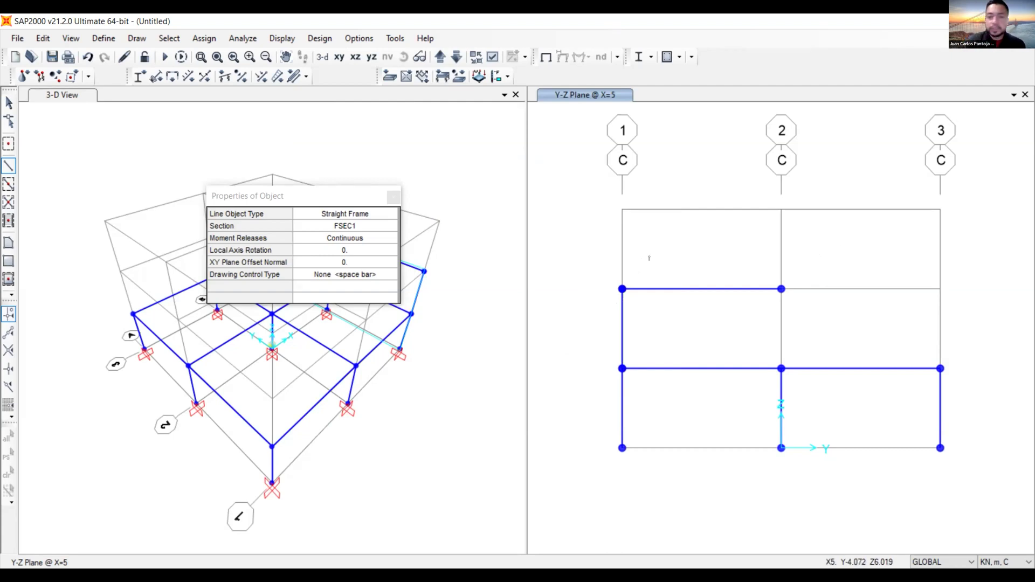
{"action": "key", "text": "Escape"}
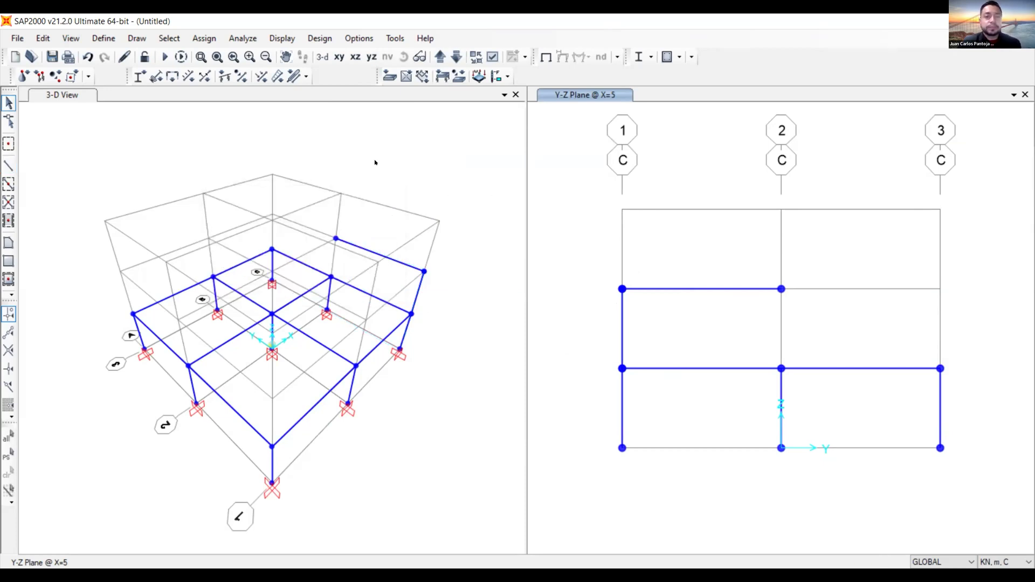
- Draw an inclined off-grid frame from above the top level between grid lines 1 and 2 down into the upper bay between 2 and 3
{"action": "left_click", "coordinate": [8, 166]}
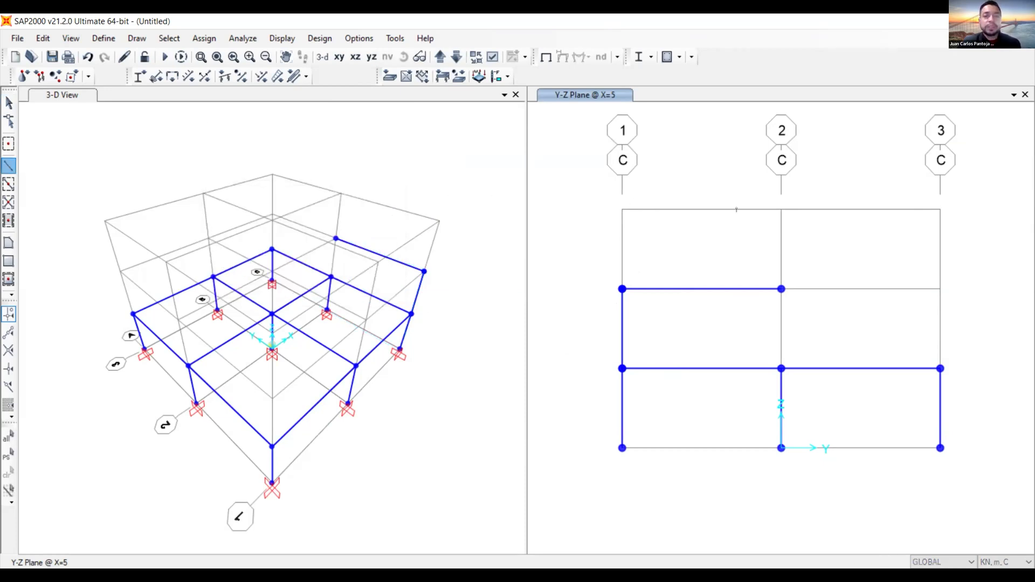
{"action": "left_click", "coordinate": [673, 172]}
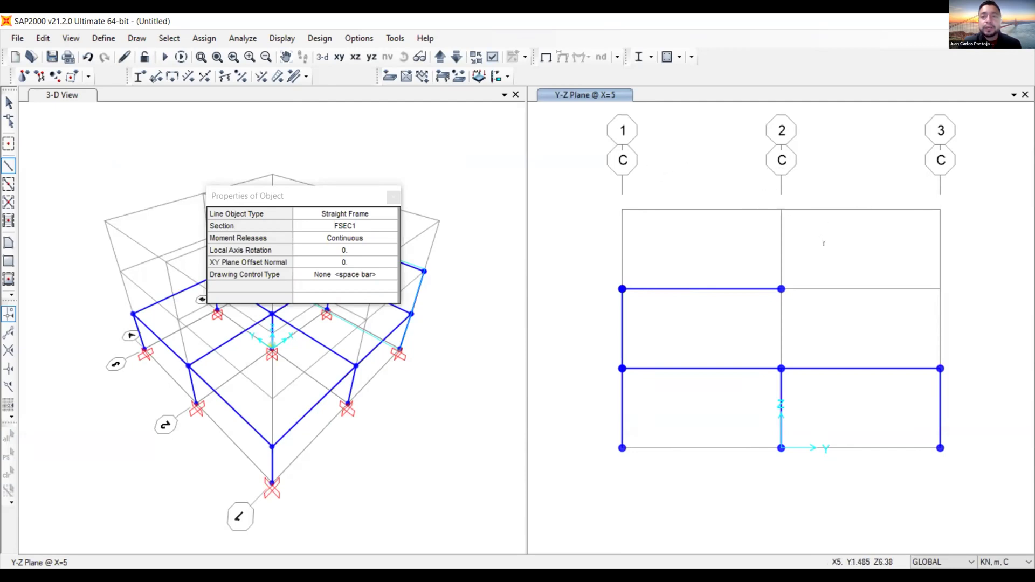
{"action": "left_click", "coordinate": [843, 248]}
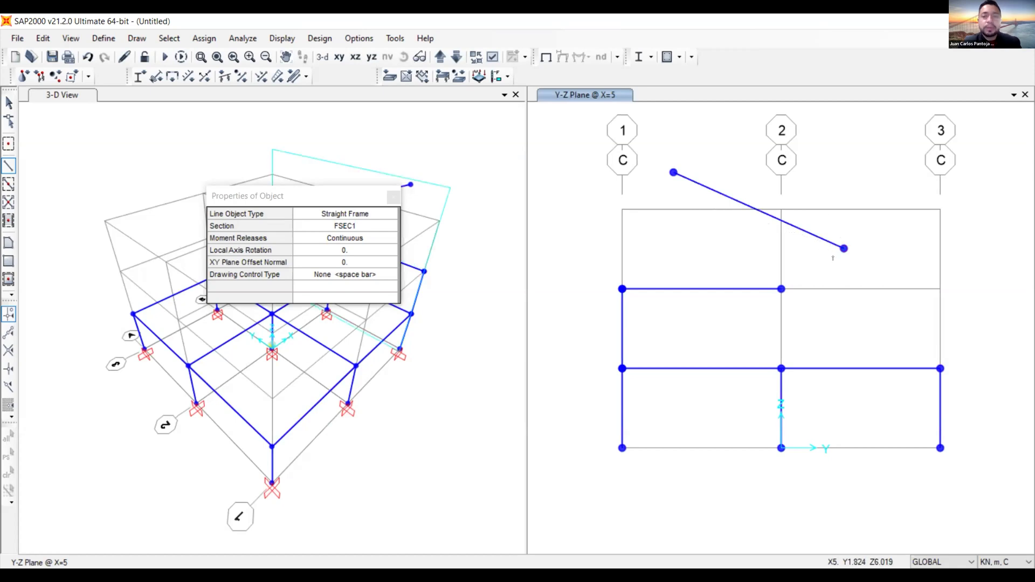
{"action": "key", "text": "Escape"}
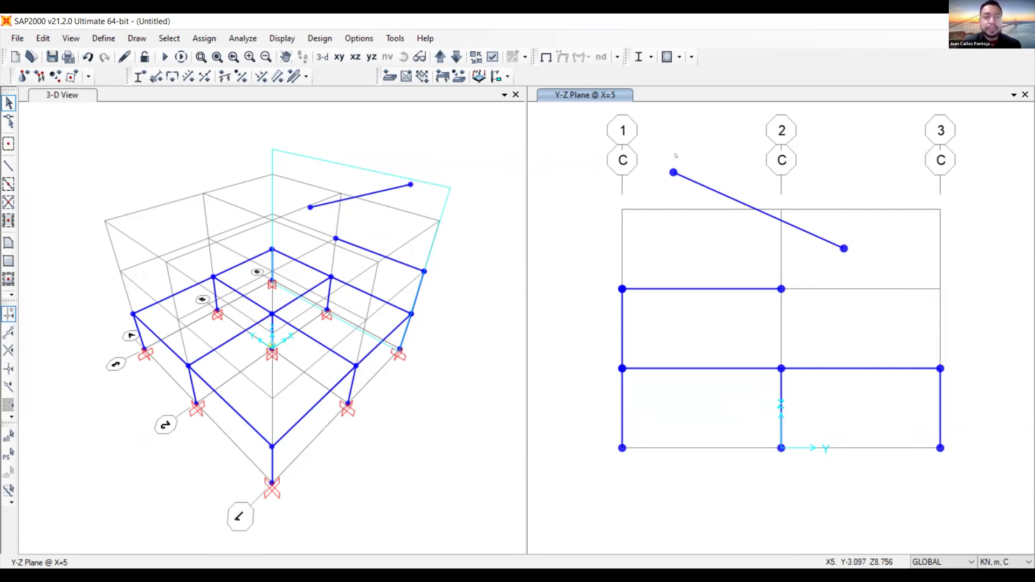
- Delete the inclined off-grid frame together with its two end joints
{"action": "left_click_drag", "start_coordinate": [653, 146], "coordinate": [685, 192]}
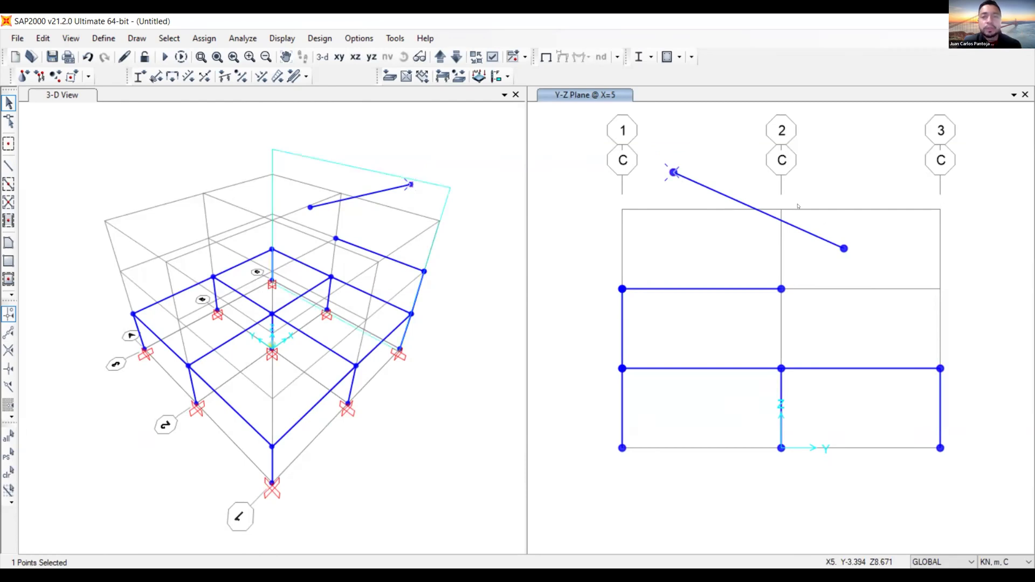
{"action": "left_click_drag", "start_coordinate": [829, 223], "coordinate": [872, 278]}
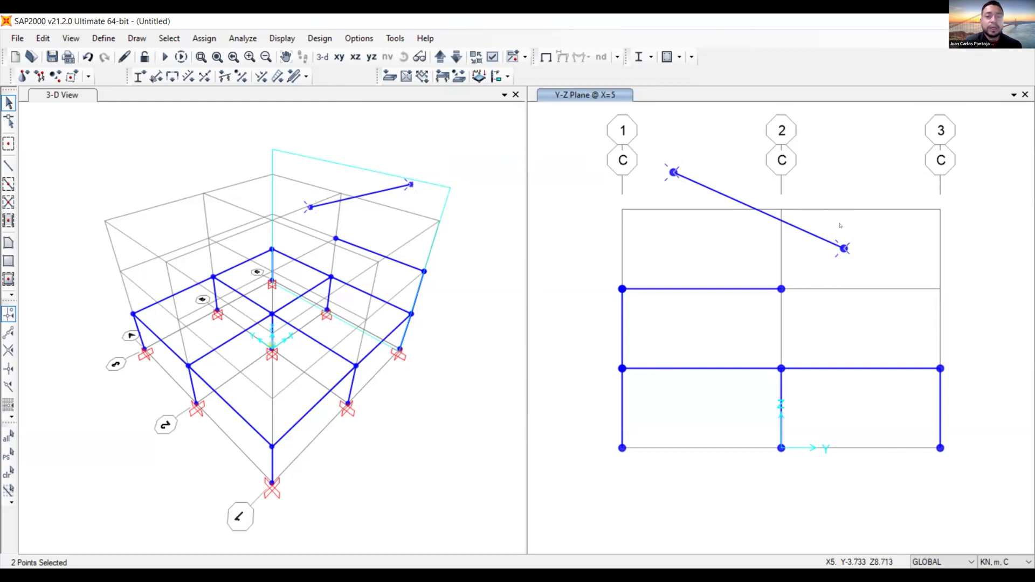
{"action": "key", "text": "Delete"}
{"action": "left_click_drag", "start_coordinate": [869, 267], "coordinate": [814, 234]}
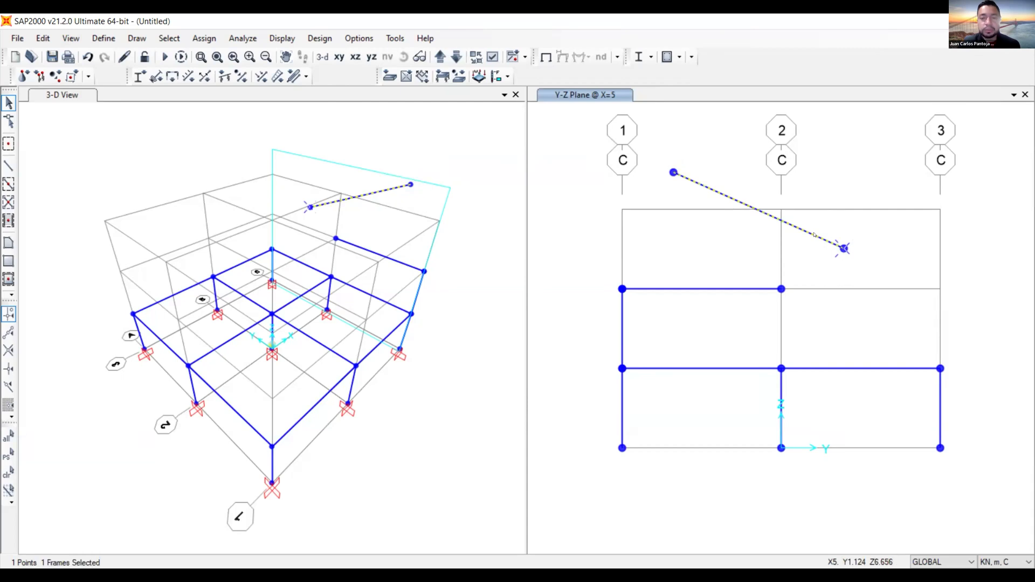
{"action": "left_click_drag", "start_coordinate": [659, 154], "coordinate": [683, 185]}
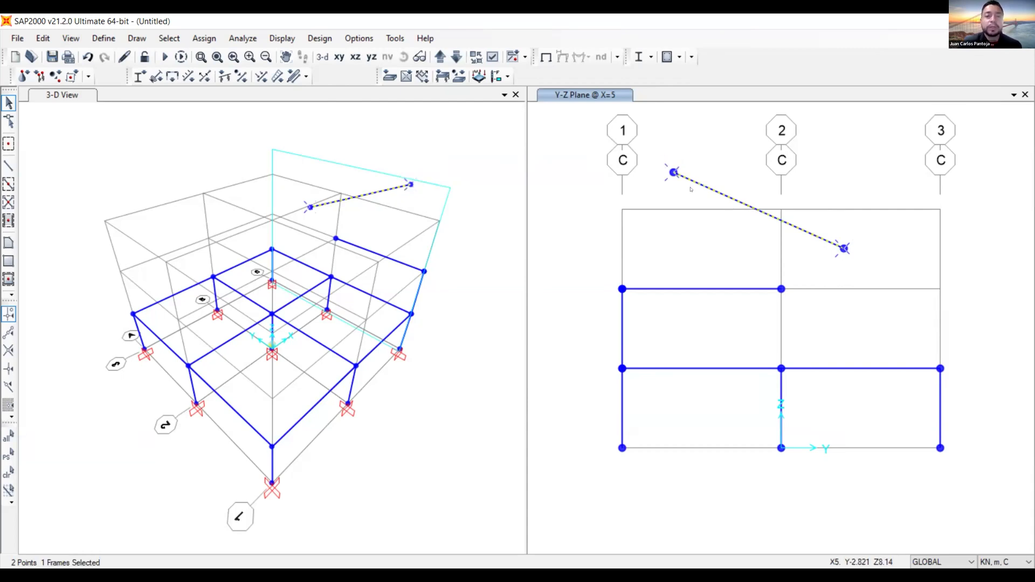
{"action": "key", "text": "Delete"}
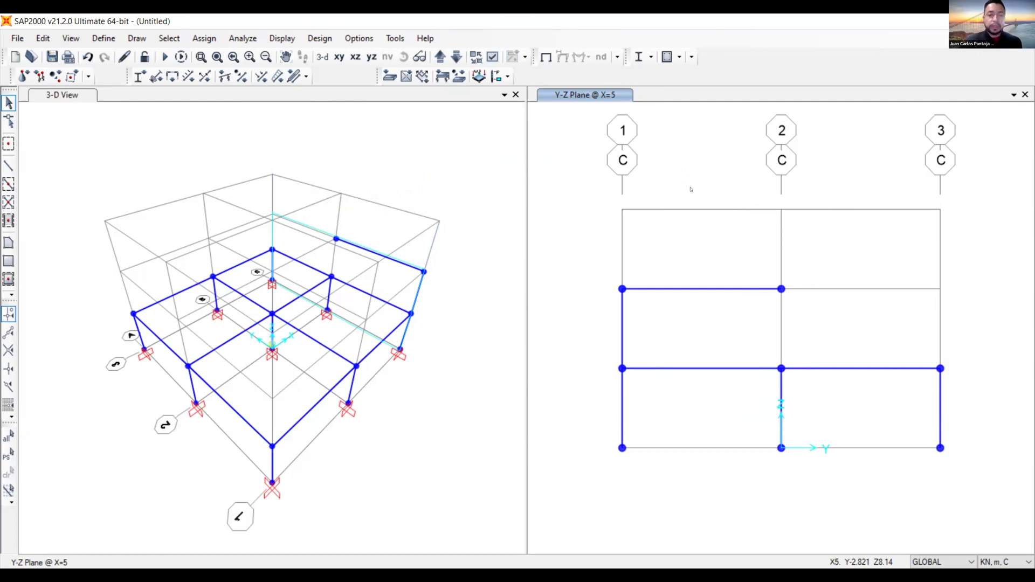
- Review the joint and frame display options with Apply to All Windows enabled, and close them without applying anything
{"action": "left_click", "coordinate": [492, 57]}
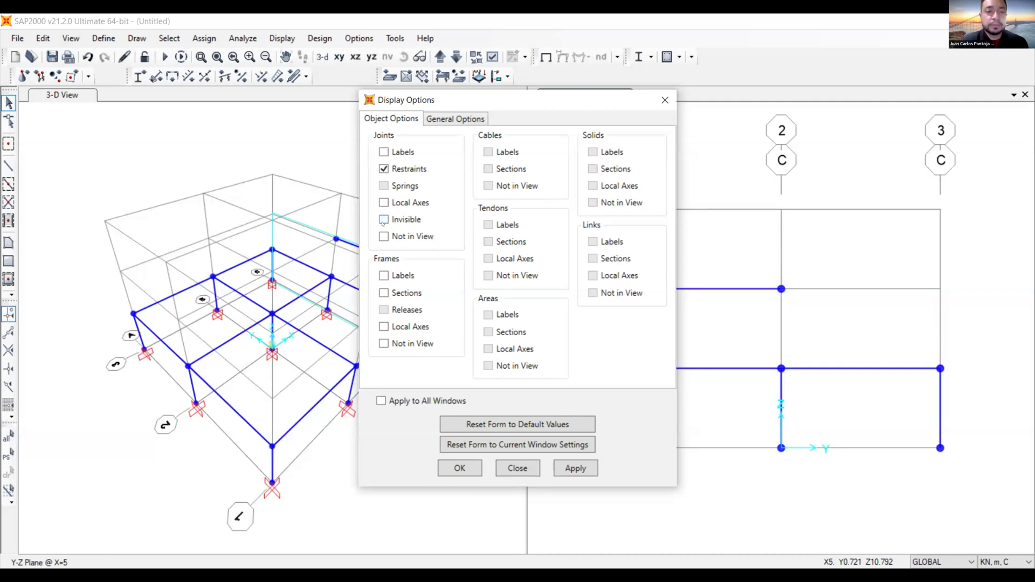
{"action": "left_click", "coordinate": [381, 402]}
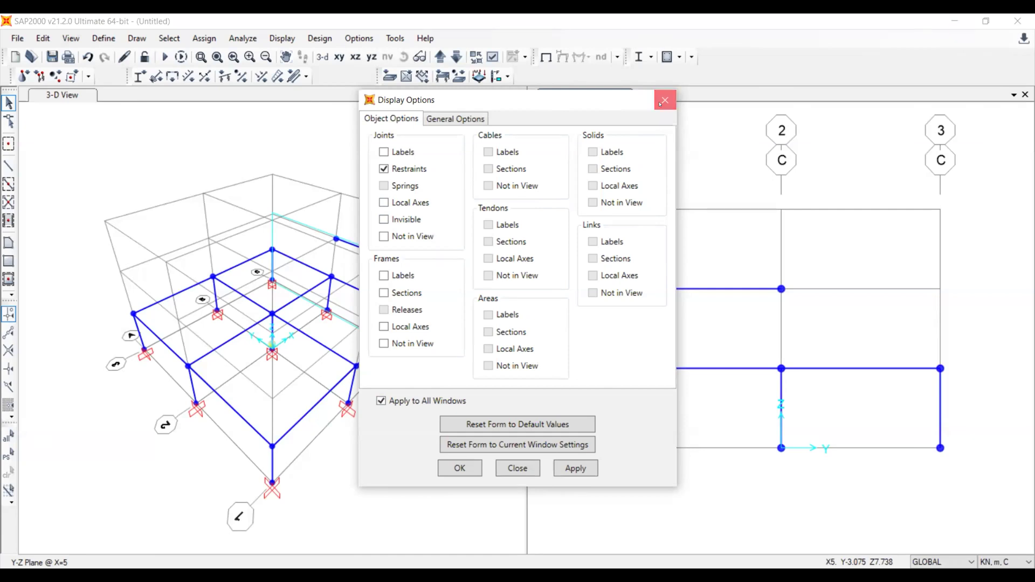
{"action": "left_click", "coordinate": [661, 102]}
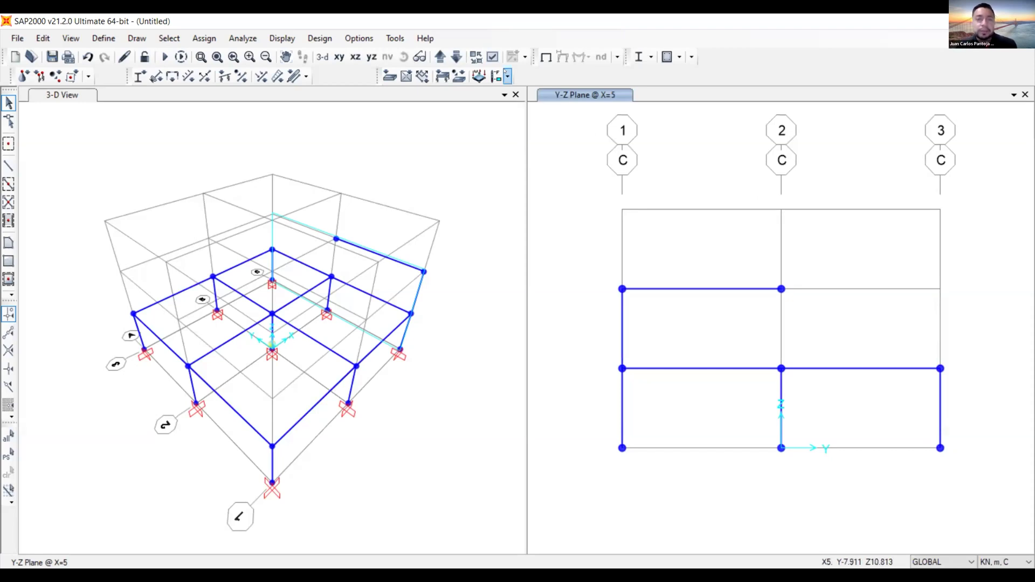
{"action": "left_click", "coordinate": [492, 56]}
{"action": "left_click", "coordinate": [381, 401]}
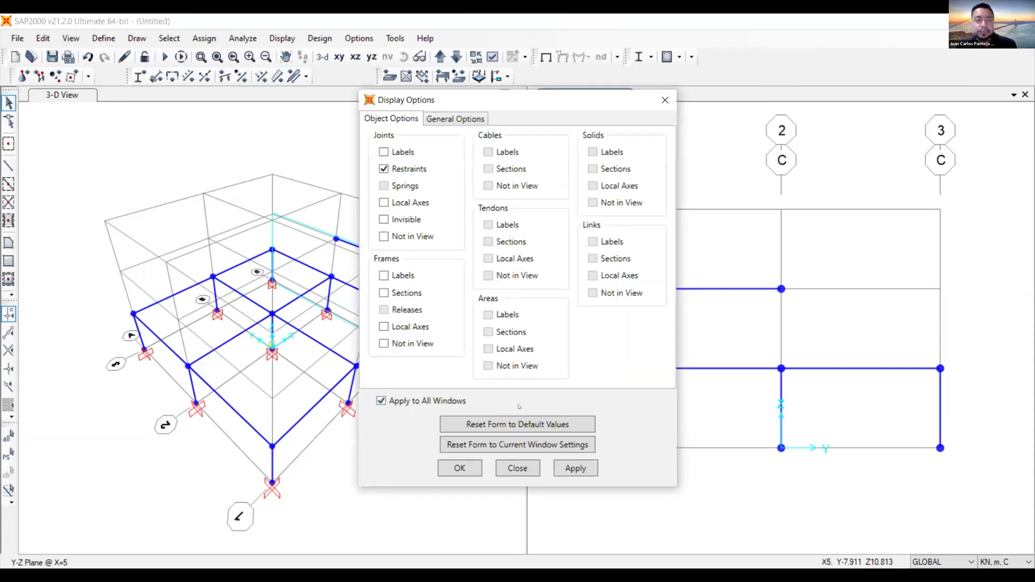
{"action": "left_click", "coordinate": [512, 469]}
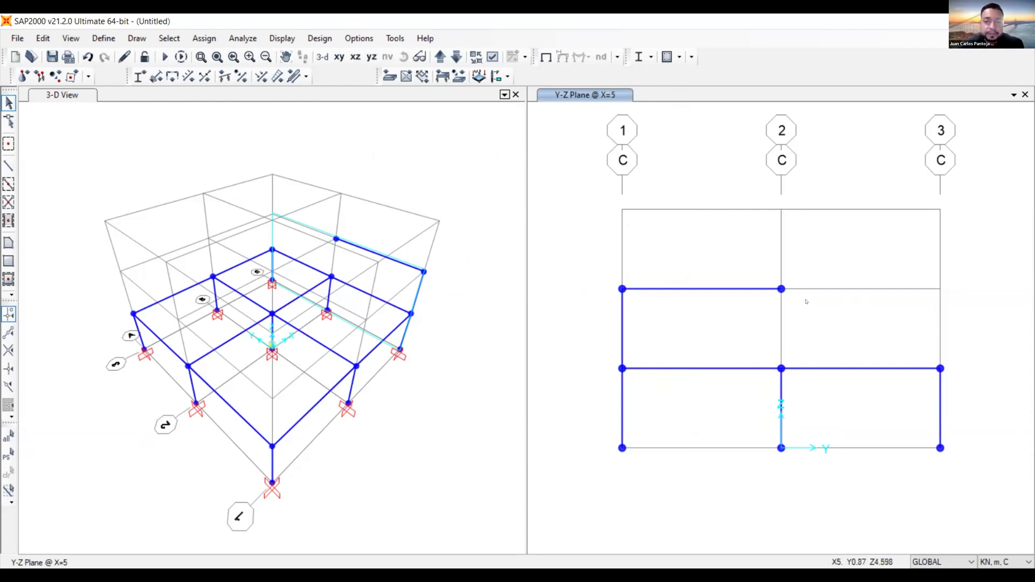
- Replicate the grid line 1 column between Z=2.5 m and Z=5 m linearly, with dy 5 m and number 2
{"action": "left_click", "coordinate": [779, 289]}
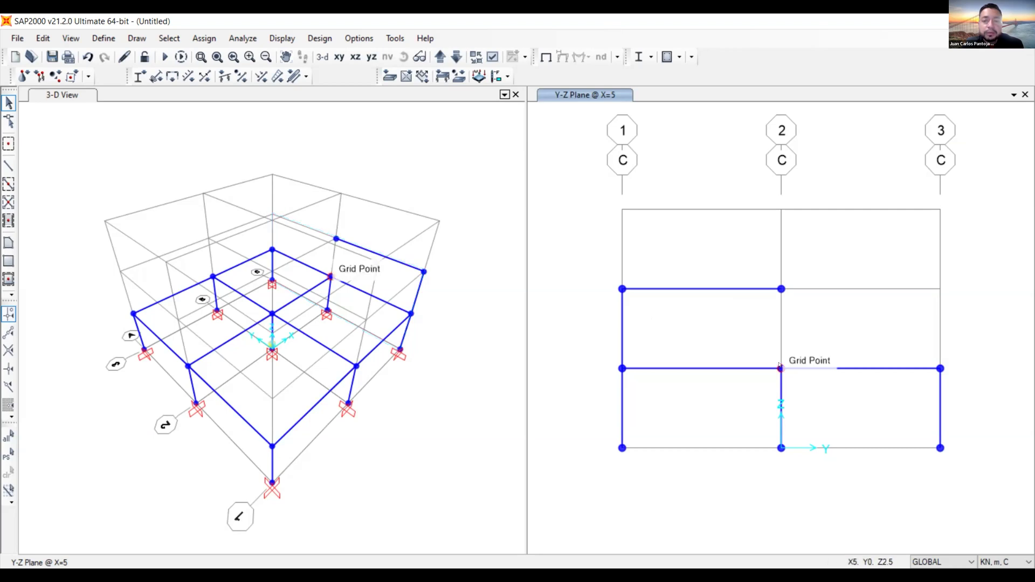
{"action": "left_click_drag", "start_coordinate": [693, 348], "coordinate": [590, 310]}
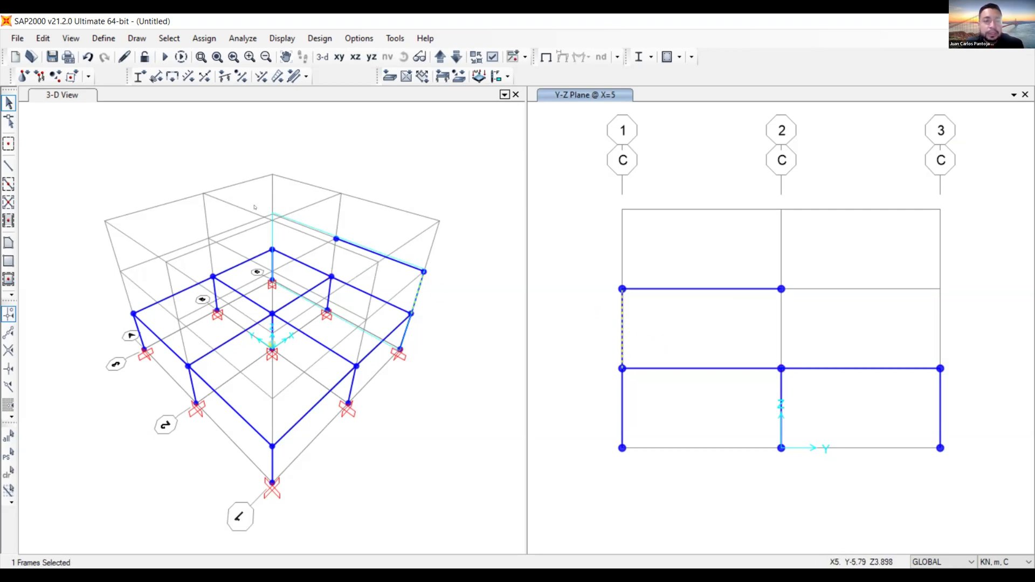
{"action": "left_click", "coordinate": [37, 41]}
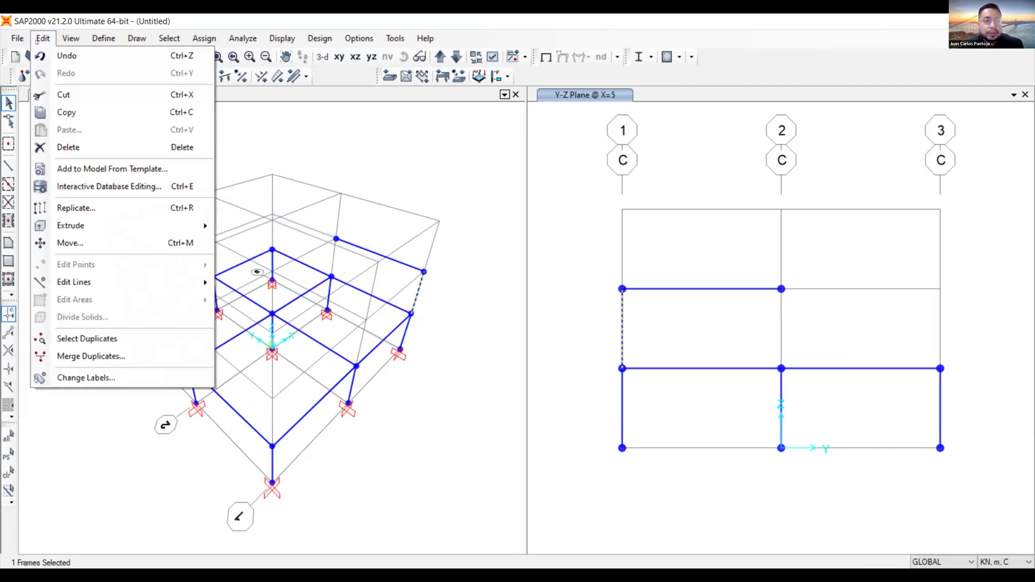
{"action": "left_click", "coordinate": [116, 202]}
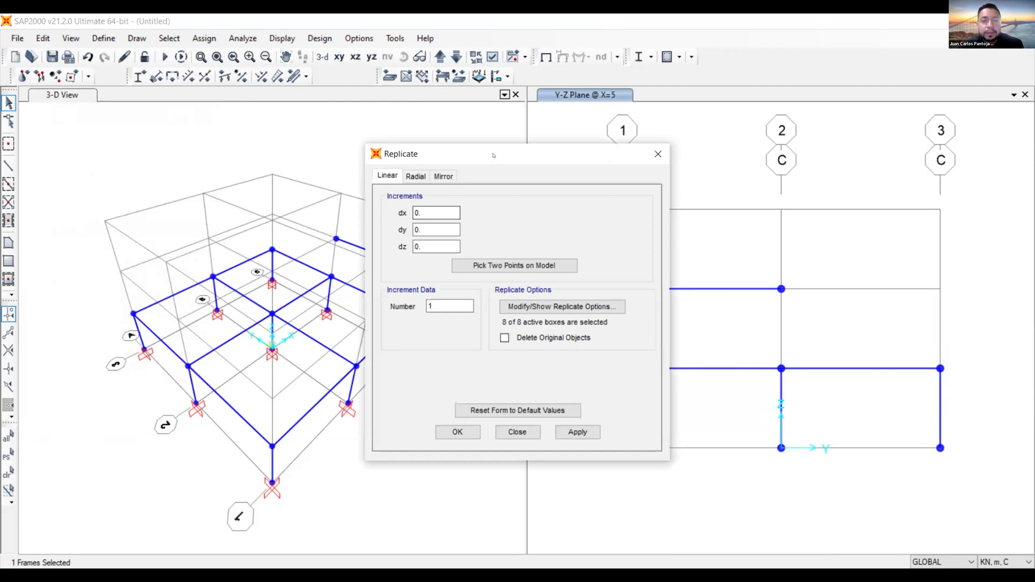
{"action": "left_click_drag", "start_coordinate": [493, 156], "coordinate": [308, 155]}
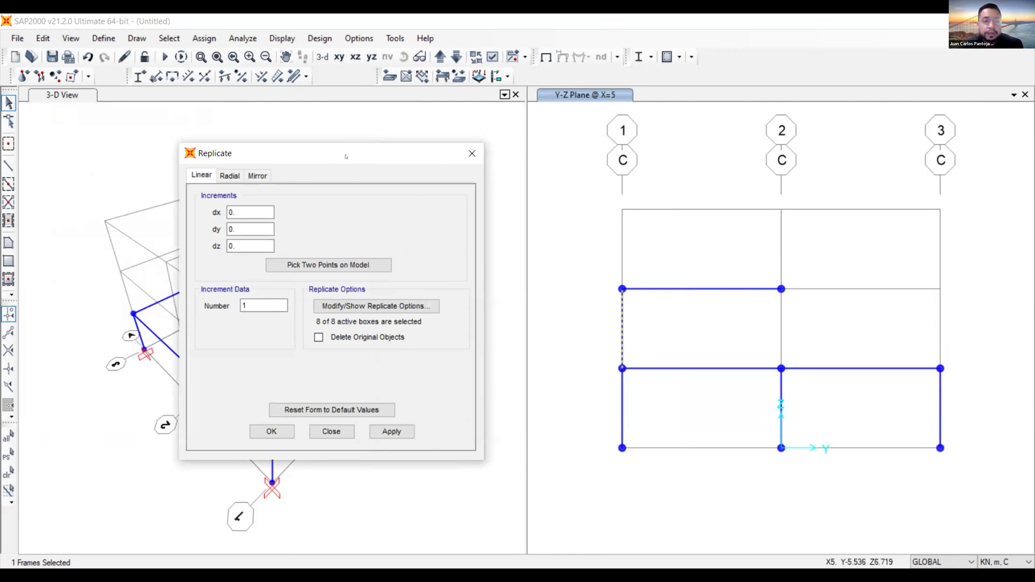
{"action": "left_click_drag", "start_coordinate": [307, 153], "coordinate": [476, 148]}
{"action": "double_click", "coordinate": [411, 207]}
{"action": "double_click", "coordinate": [409, 218]}
{"action": "type", "text": "5"}
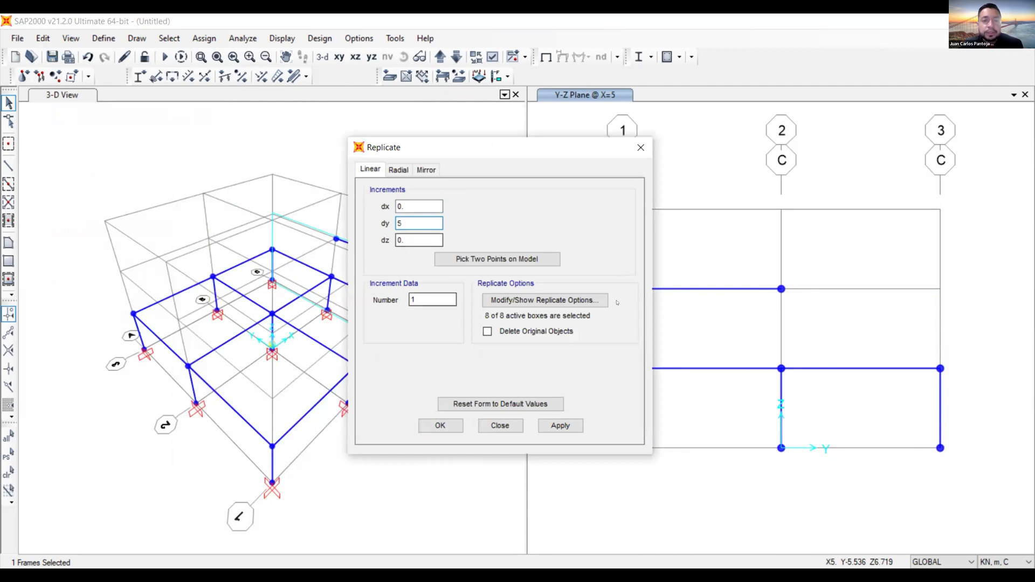
{"action": "double_click", "coordinate": [420, 298]}
{"action": "type", "text": "2"}
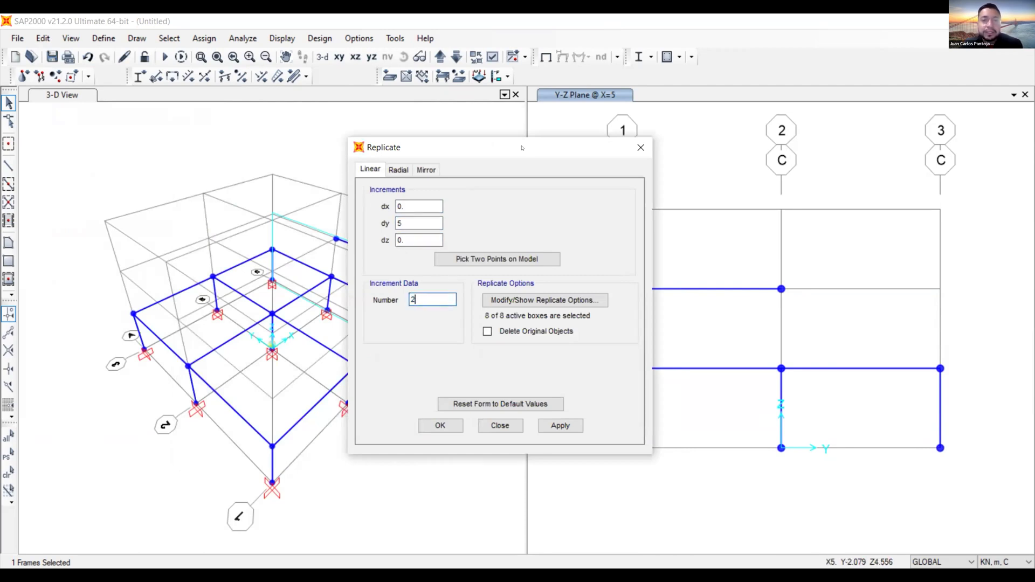
{"action": "left_click_drag", "start_coordinate": [522, 148], "coordinate": [340, 151]}
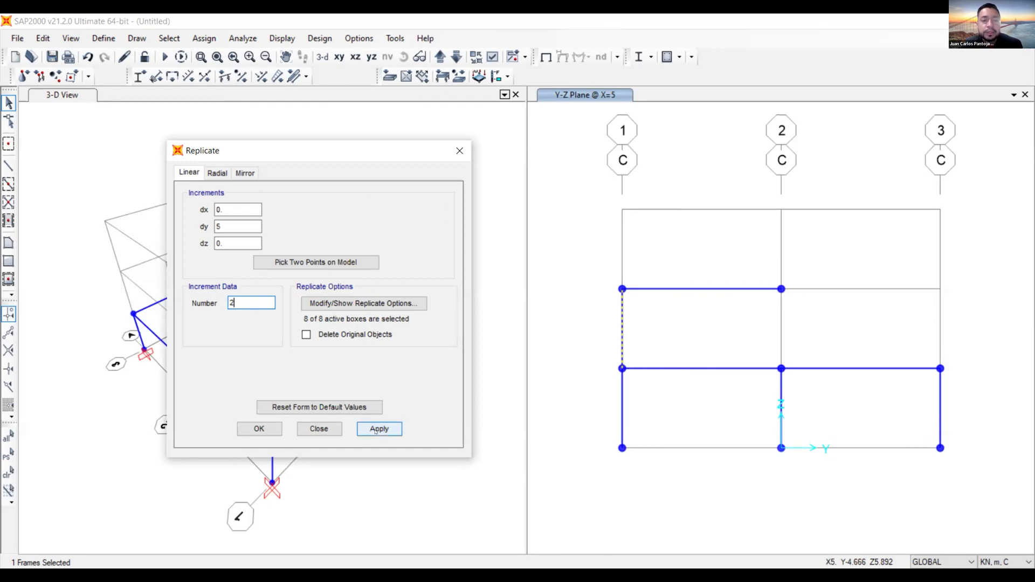
{"action": "left_click", "coordinate": [376, 430]}
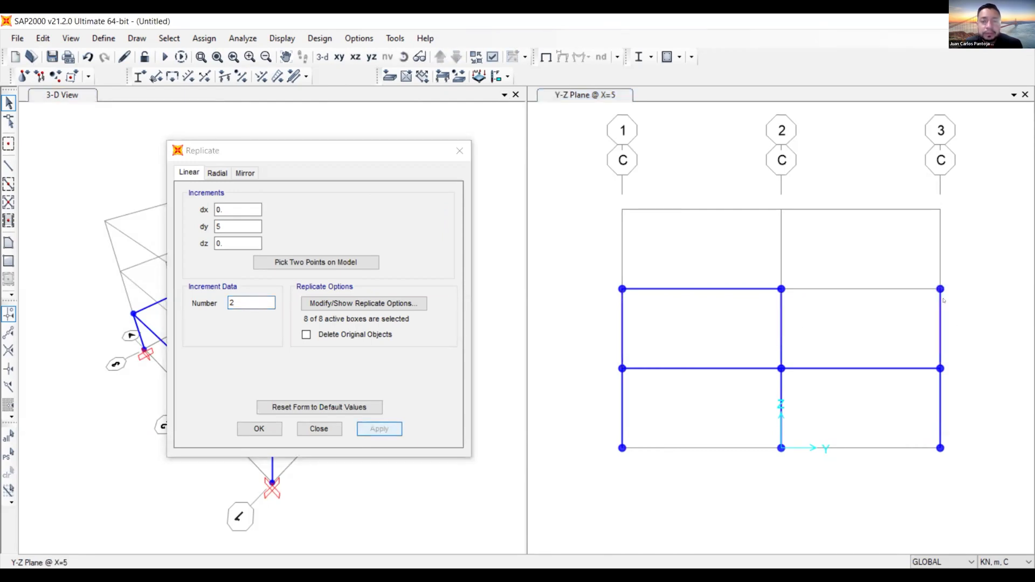
- Replicate the Z=2.5 m beam between grid lines 2 and 3 upward twice, with dy 0 and dz 2.5 m
{"action": "left_click", "coordinate": [955, 313]}
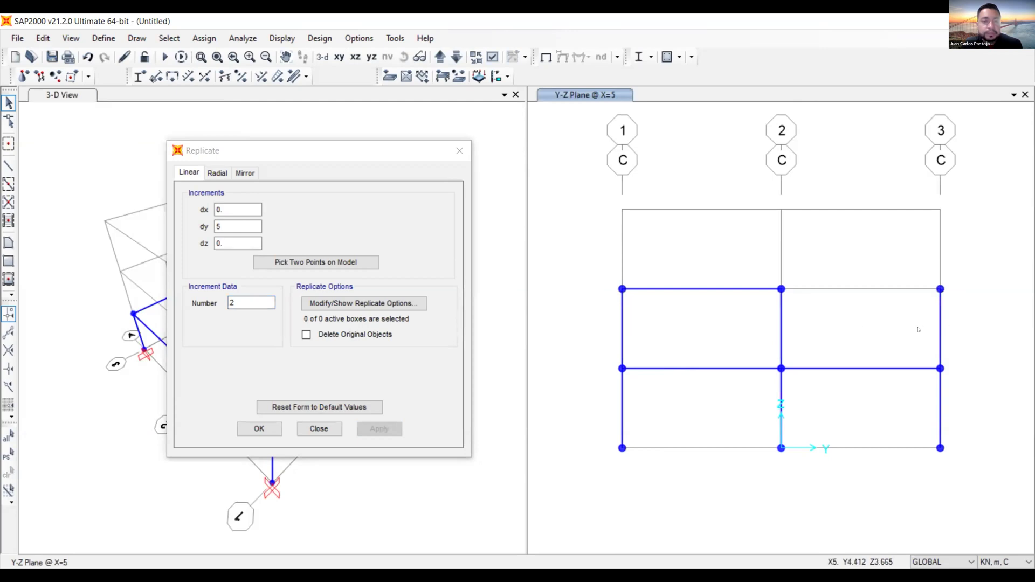
{"action": "left_click_drag", "start_coordinate": [900, 403], "coordinate": [855, 322]}
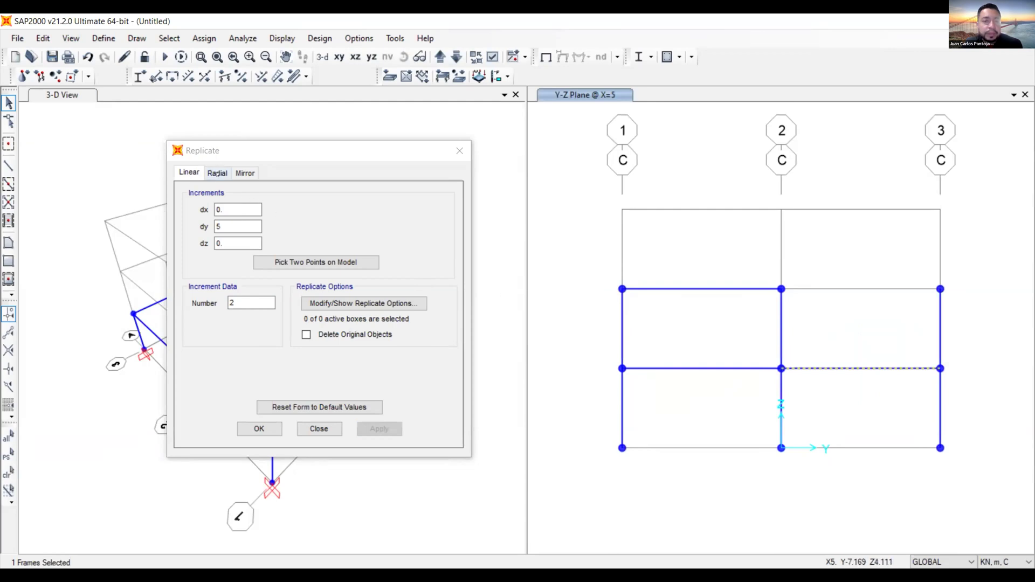
{"action": "double_click", "coordinate": [228, 224]}
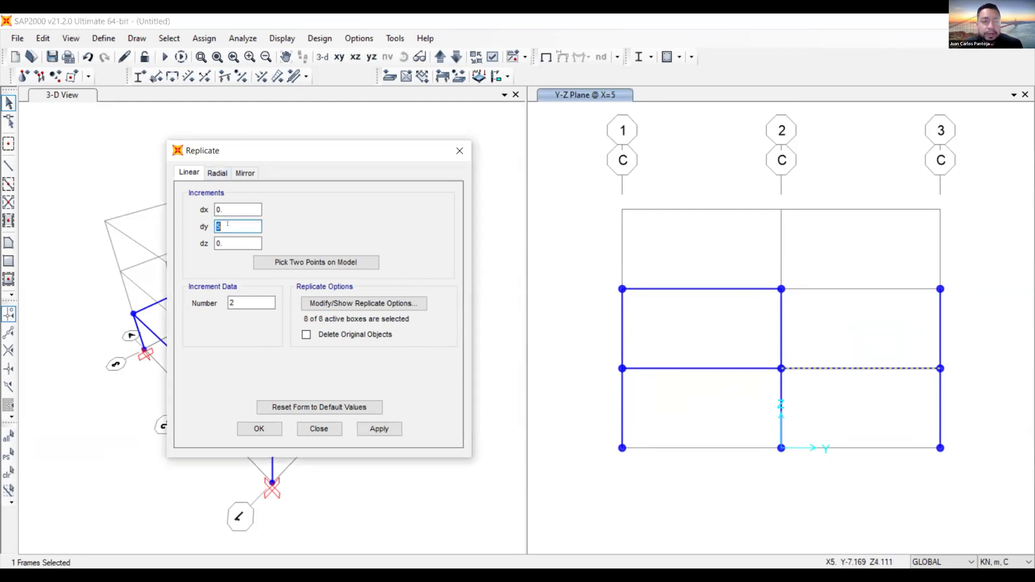
{"action": "type", "text": "0"}
{"action": "double_click", "coordinate": [227, 241]}
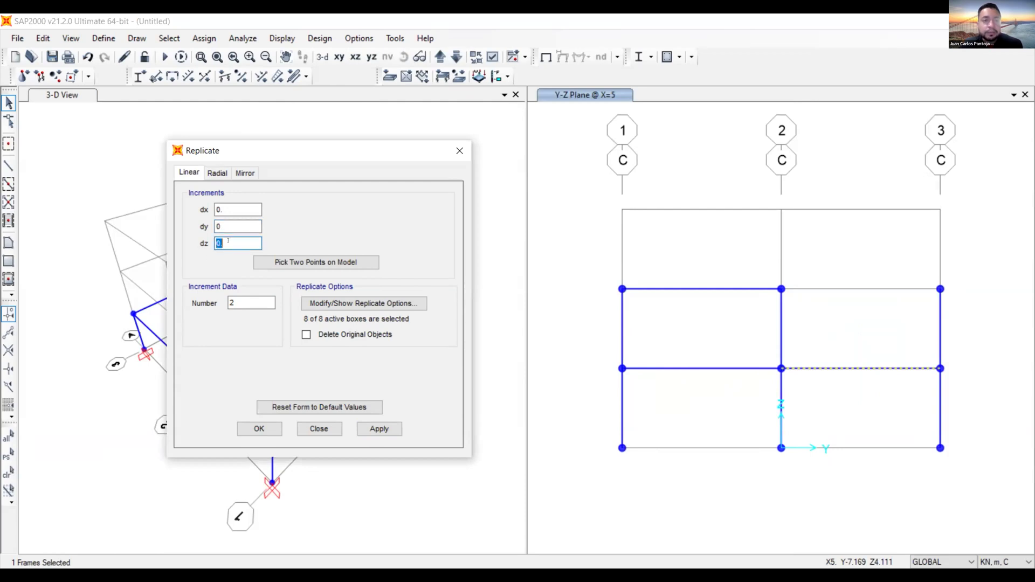
{"action": "type", "text": "2.5"}
{"action": "left_click", "coordinate": [378, 427]}
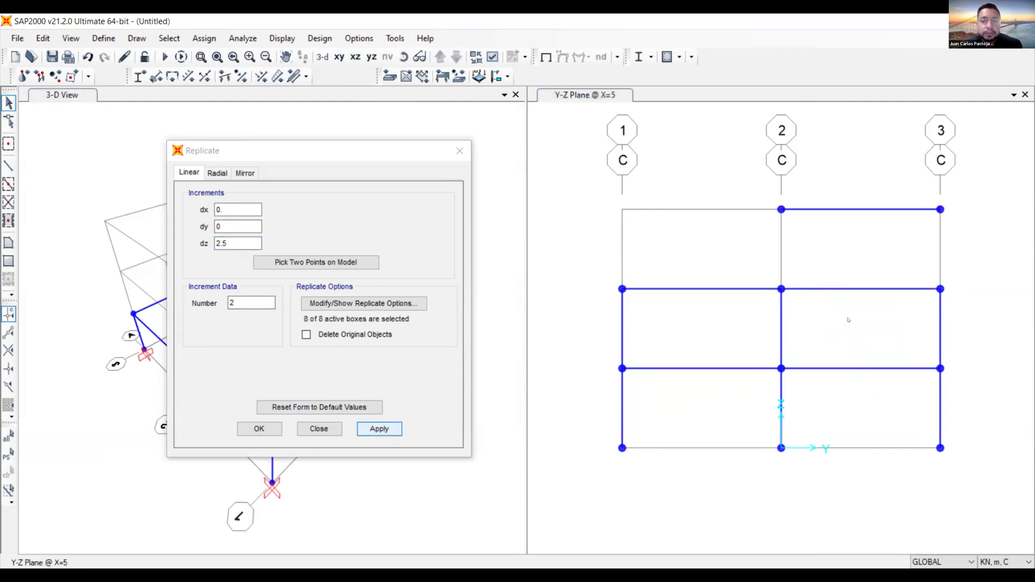
- Replicate the Z=5 m beam between grid lines 1 and 2 up one level, with number set to 1
{"action": "left_click", "coordinate": [822, 214]}
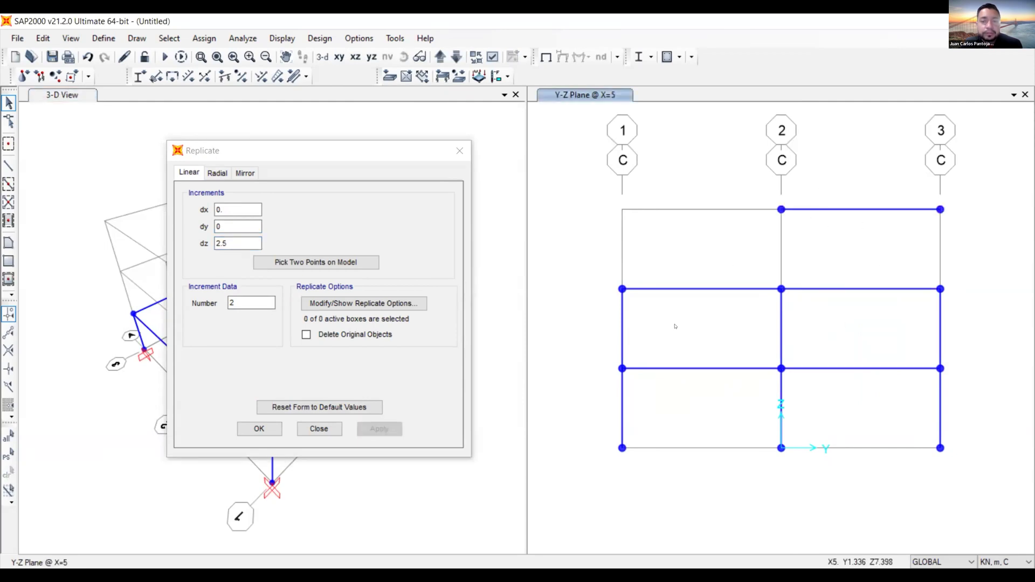
{"action": "left_click_drag", "start_coordinate": [704, 334], "coordinate": [673, 258]}
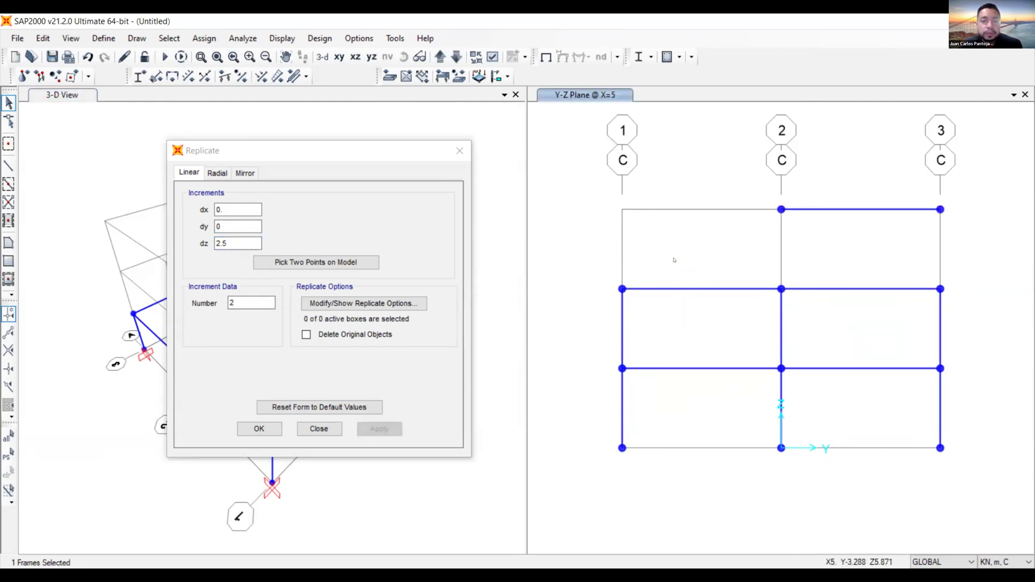
{"action": "double_click", "coordinate": [236, 302]}
{"action": "type", "text": "1"}
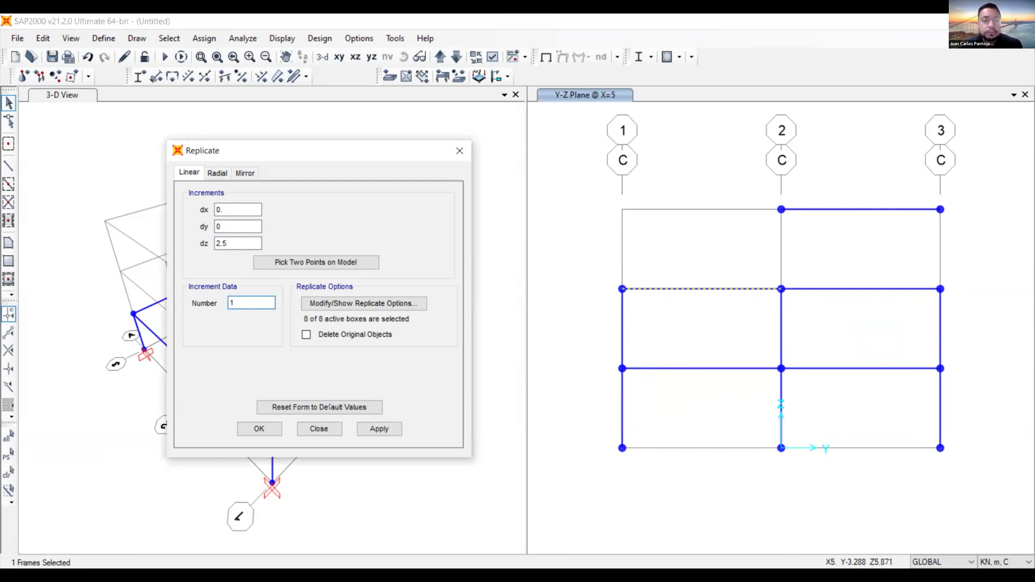
{"action": "left_click", "coordinate": [380, 428]}
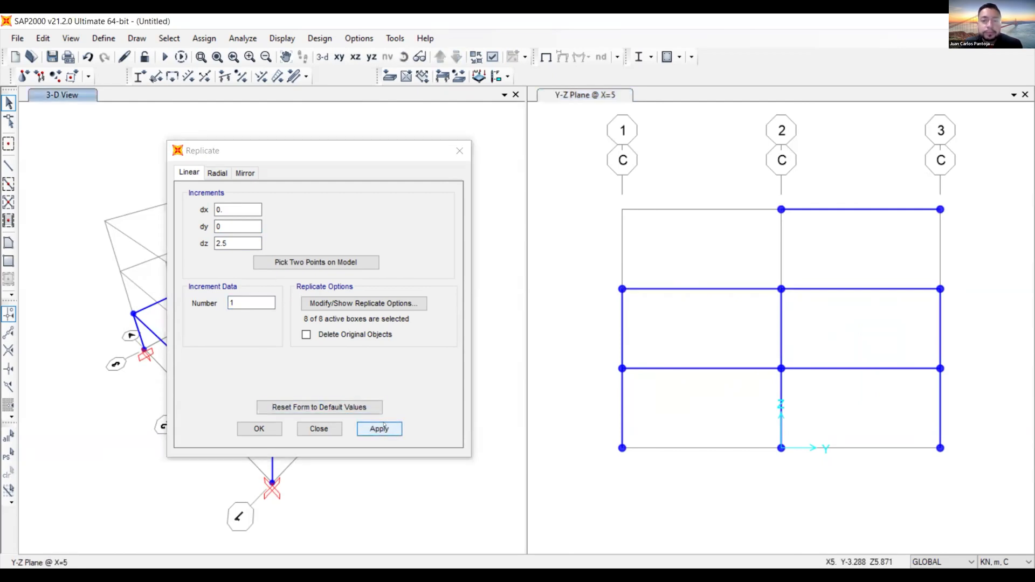
- Replicate the three middle-storey columns up one storey at dz 2.5 m, and close the Replicate dialog
{"action": "left_click_drag", "start_coordinate": [988, 328], "coordinate": [607, 319]}
{"action": "left_click", "coordinate": [262, 426]}
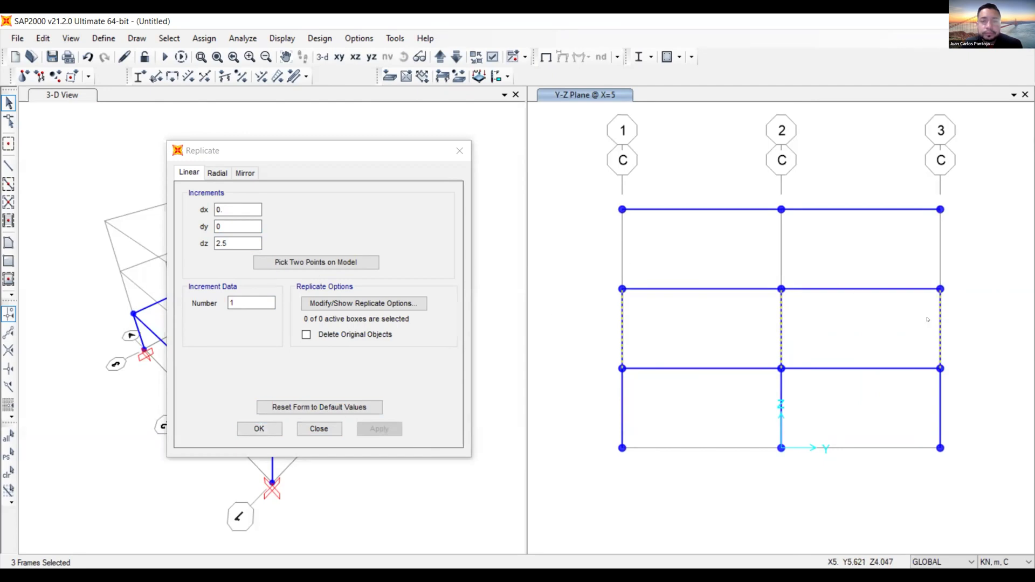
{"action": "left_click", "coordinate": [365, 425]}
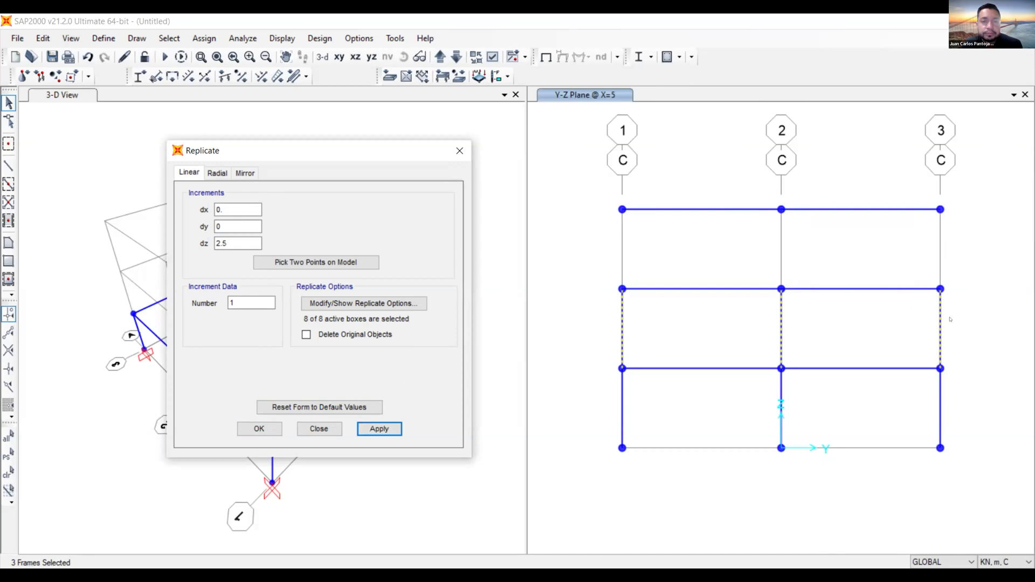
{"action": "left_click_drag", "start_coordinate": [991, 319], "coordinate": [637, 319]}
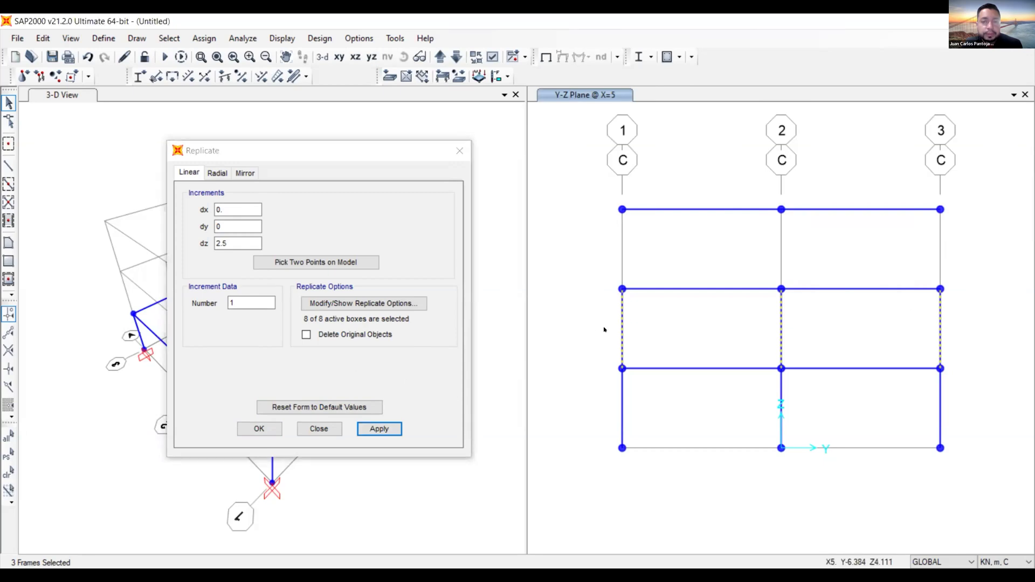
{"action": "left_click", "coordinate": [764, 317]}
{"action": "left_click_drag", "start_coordinate": [999, 313], "coordinate": [596, 314]}
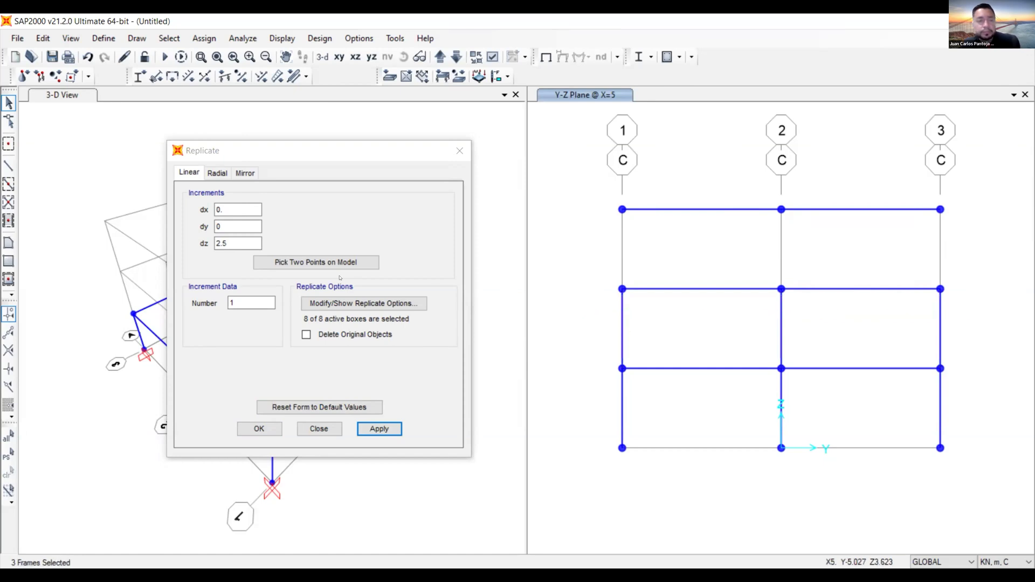
{"action": "left_click", "coordinate": [380, 429]}
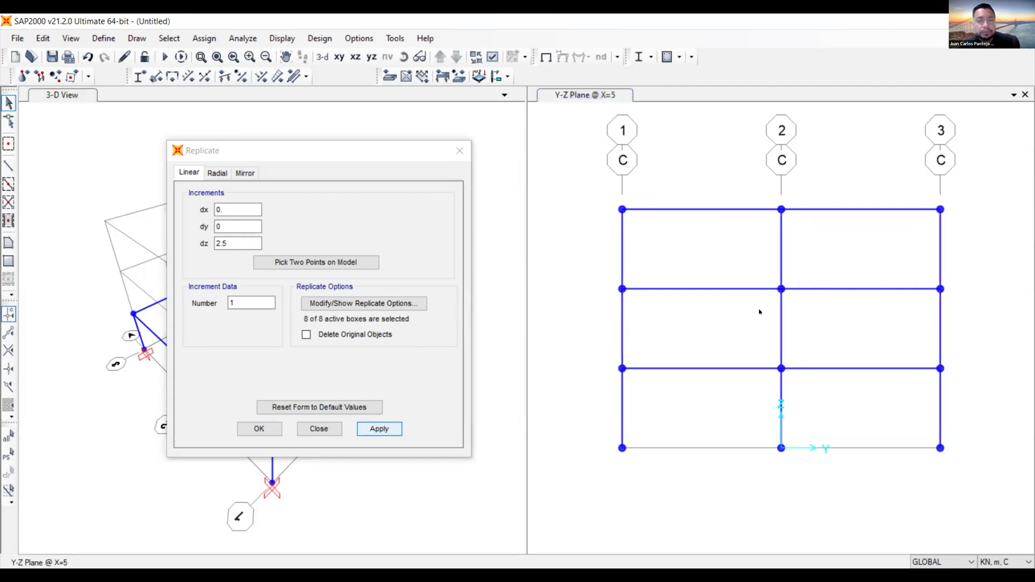
{"action": "left_click", "coordinate": [460, 153]}
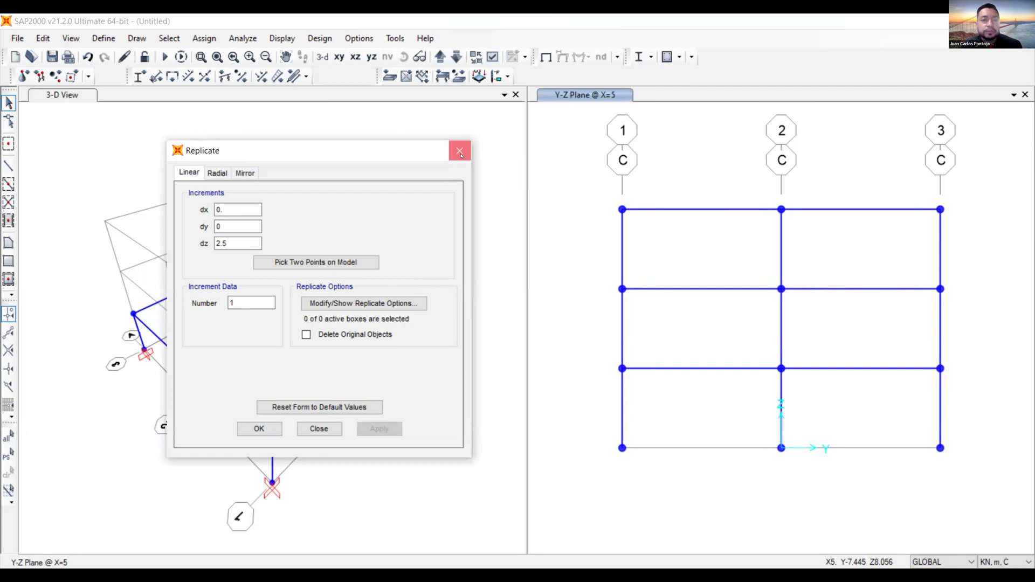
{"action": "left_click", "coordinate": [459, 151]}
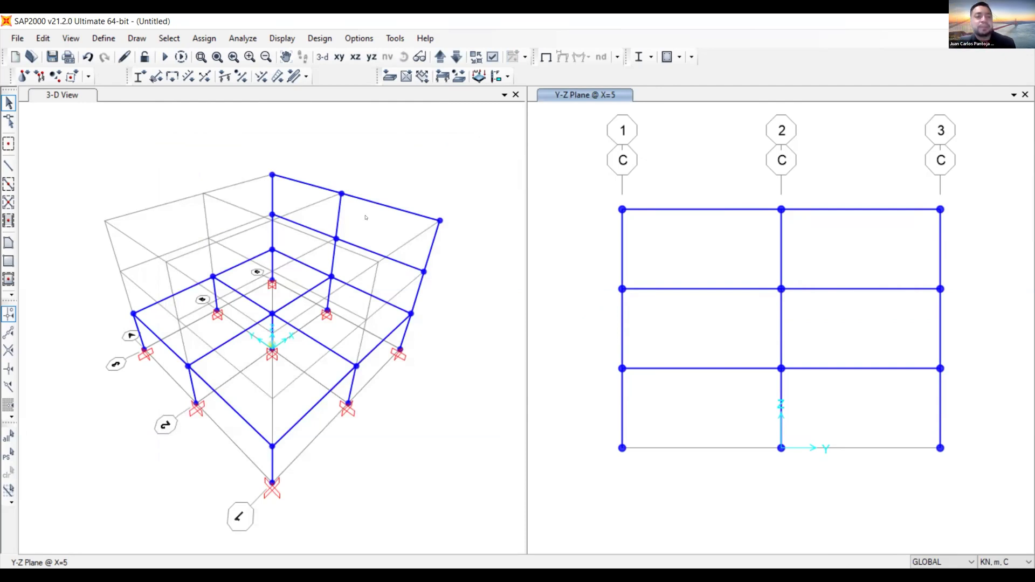
- In the Z=5 m plan, draw FSEC1 straight frame beams on all grid segments still lacking beams between grid lines A and C
{"action": "left_click", "coordinate": [423, 206]}
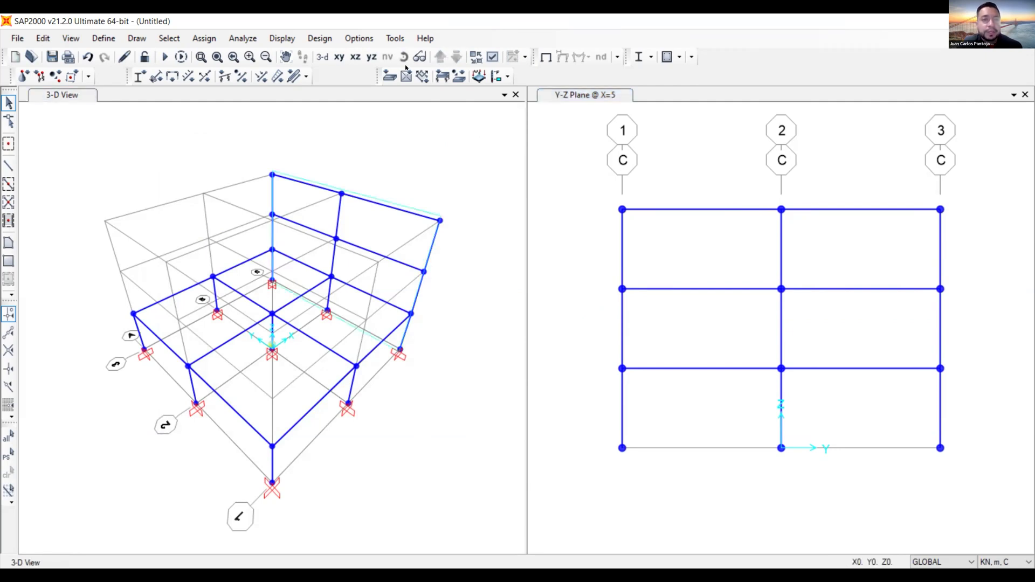
{"action": "left_click", "coordinate": [338, 57]}
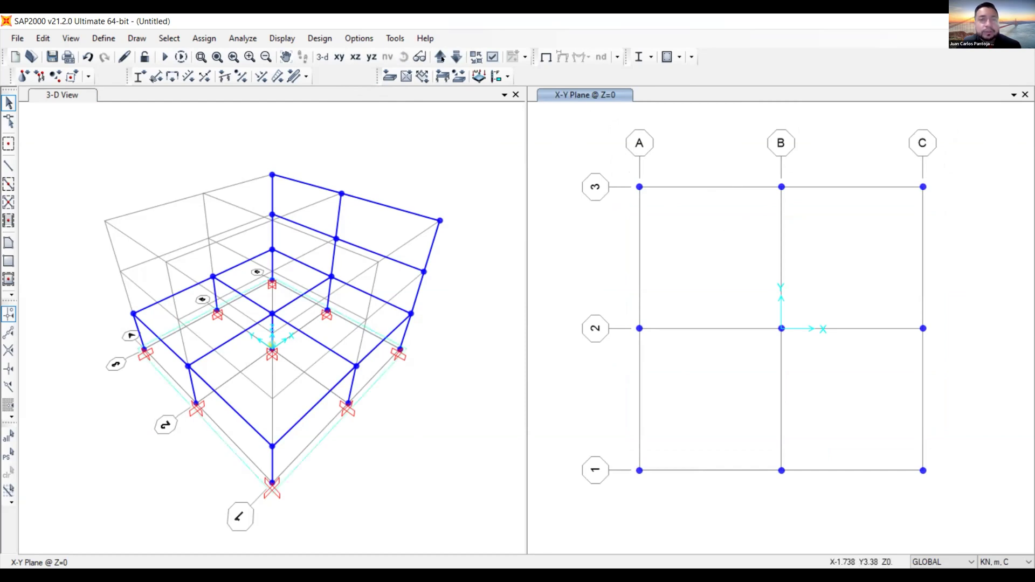
{"action": "left_click", "coordinate": [437, 55]}
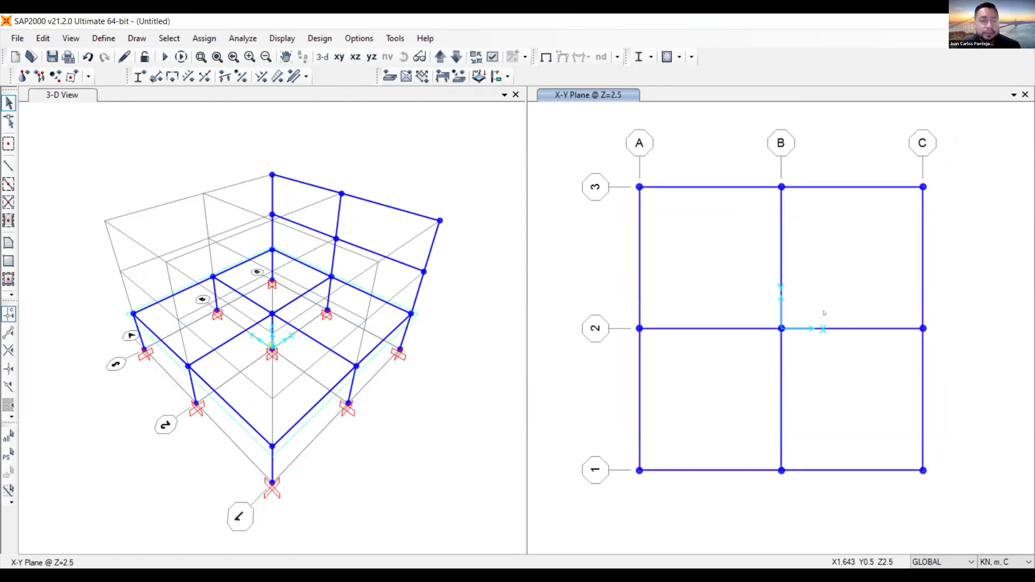
{"action": "left_click", "coordinate": [440, 56]}
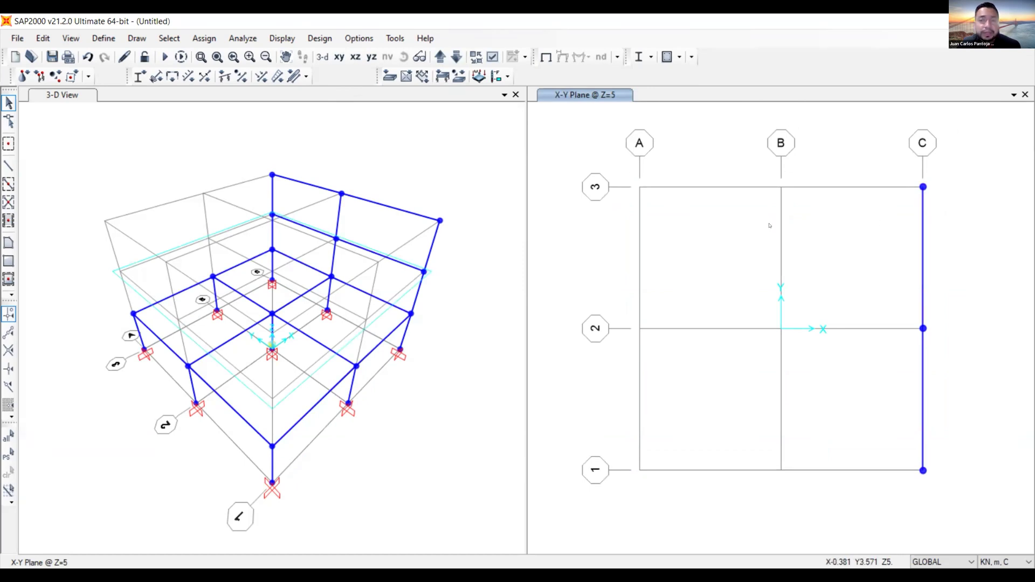
{"action": "left_click", "coordinate": [4, 183]}
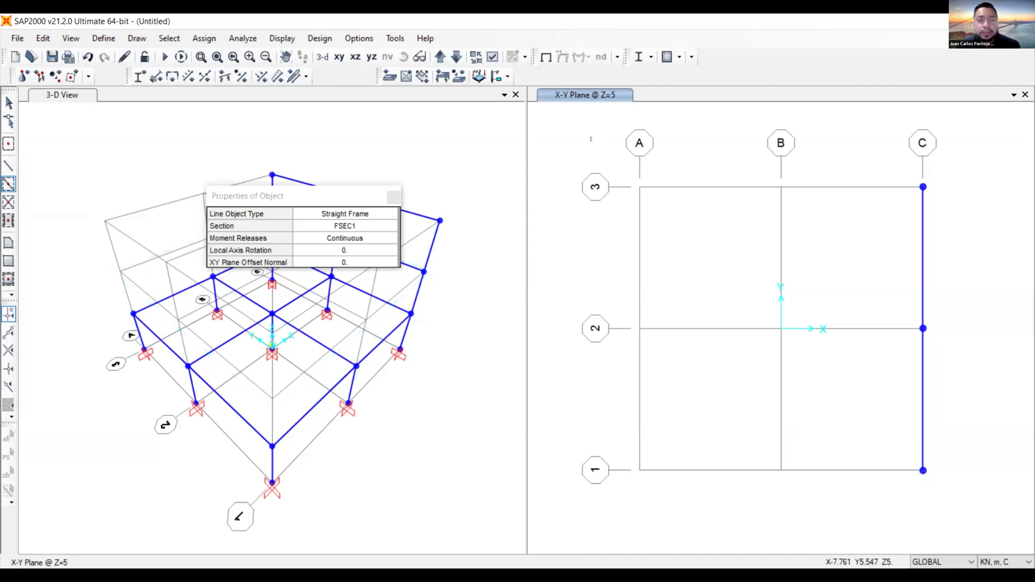
{"action": "left_click_drag", "start_coordinate": [591, 139], "coordinate": [882, 501]}
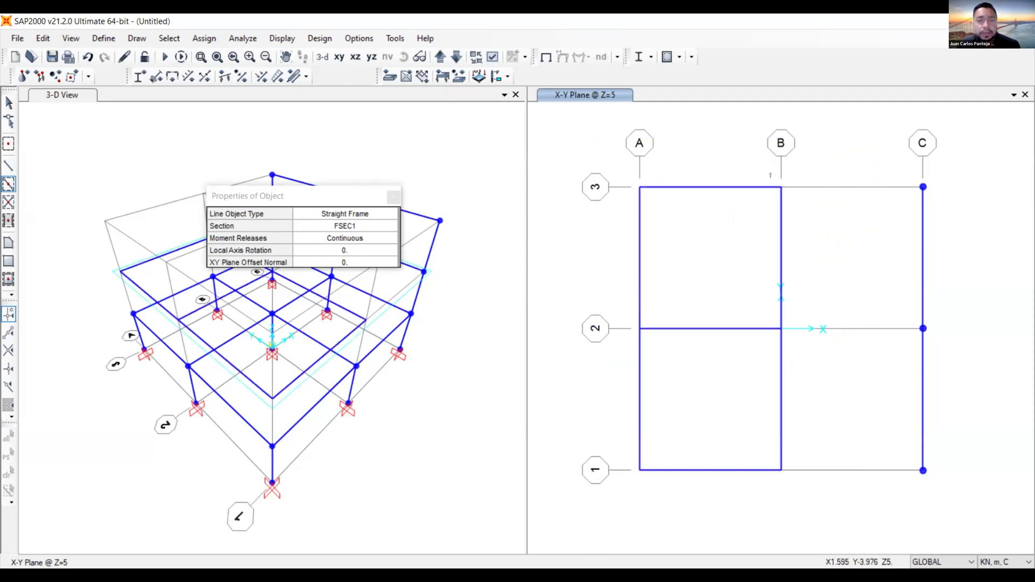
{"action": "left_click", "coordinate": [852, 327]}
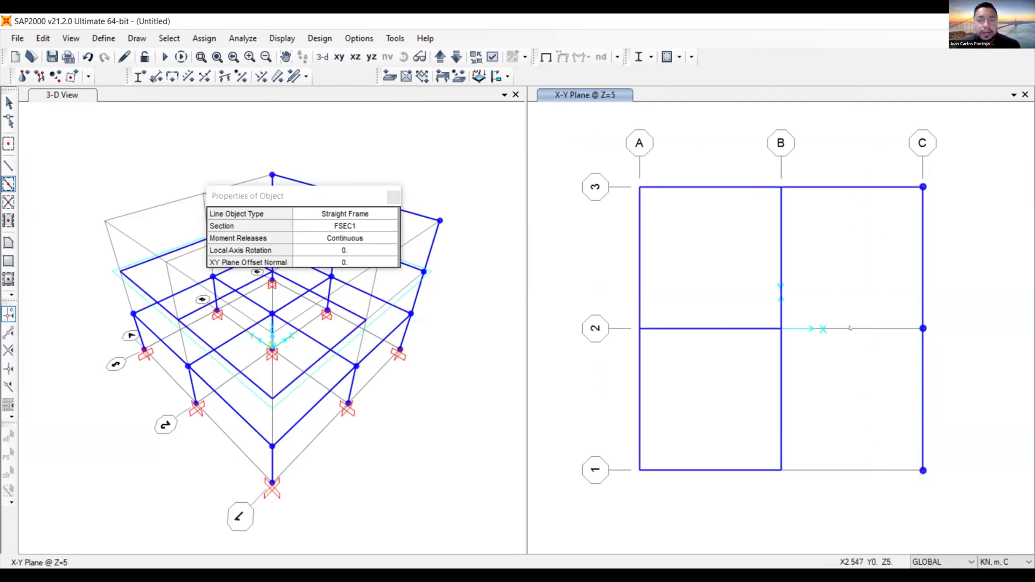
{"action": "left_click", "coordinate": [856, 471]}
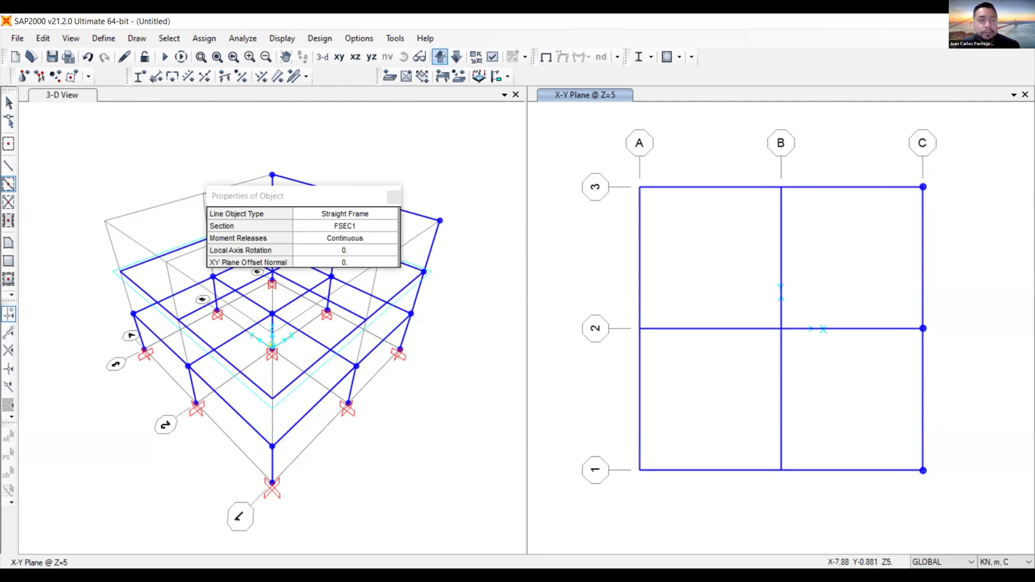
{"action": "left_click", "coordinate": [439, 56]}
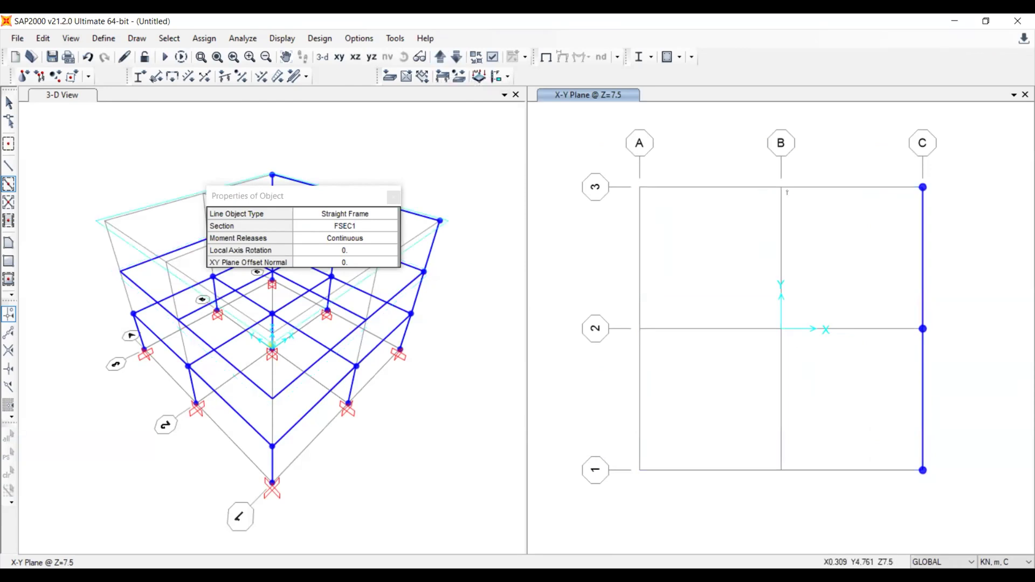
{"action": "left_click", "coordinate": [456, 56]}
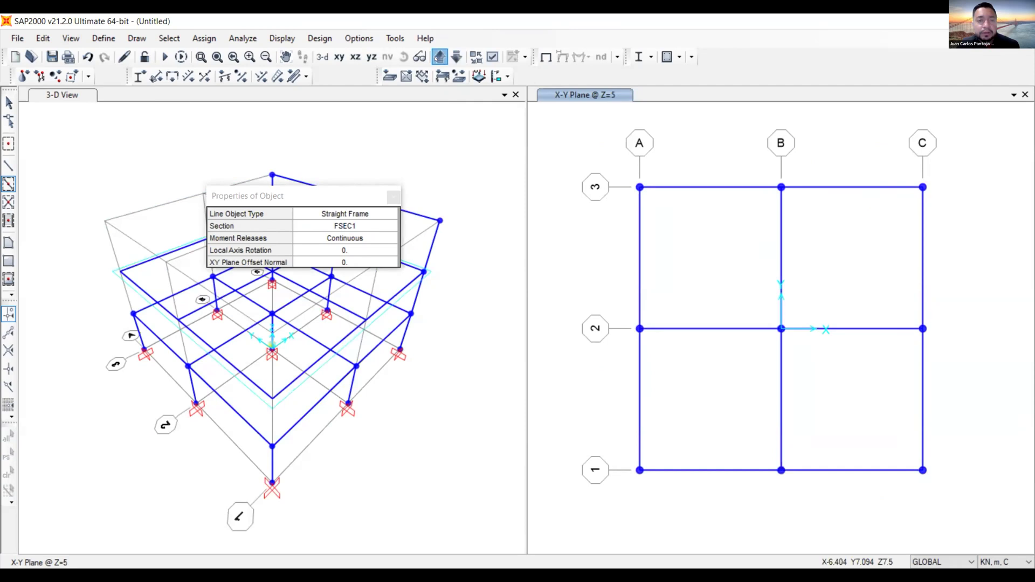
- In the Z=7.5 m plan, draw FSEC1 straight frame beams on all grid segments between grid lines A and B
{"action": "left_click", "coordinate": [440, 56]}
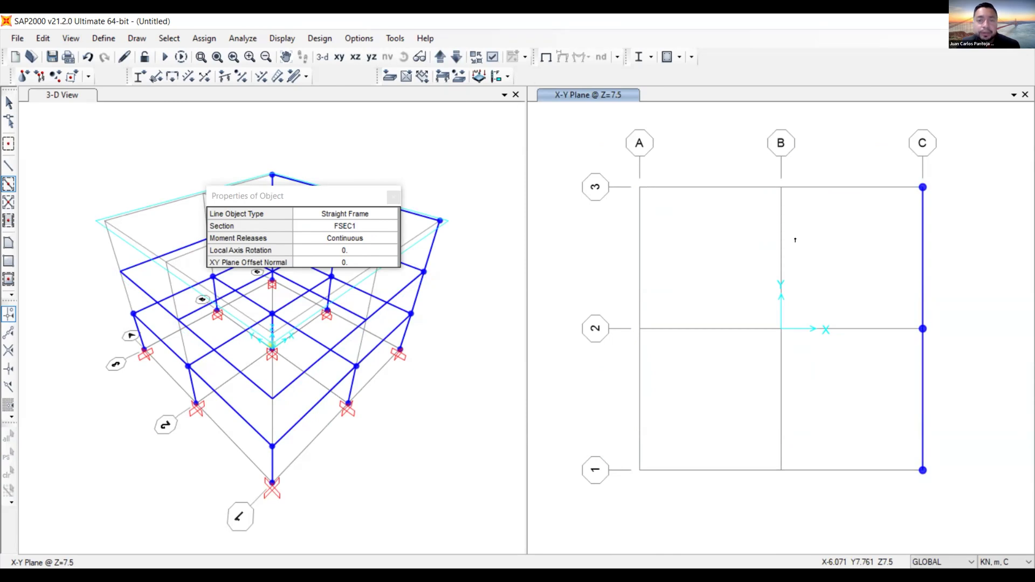
{"action": "left_click", "coordinate": [397, 197]}
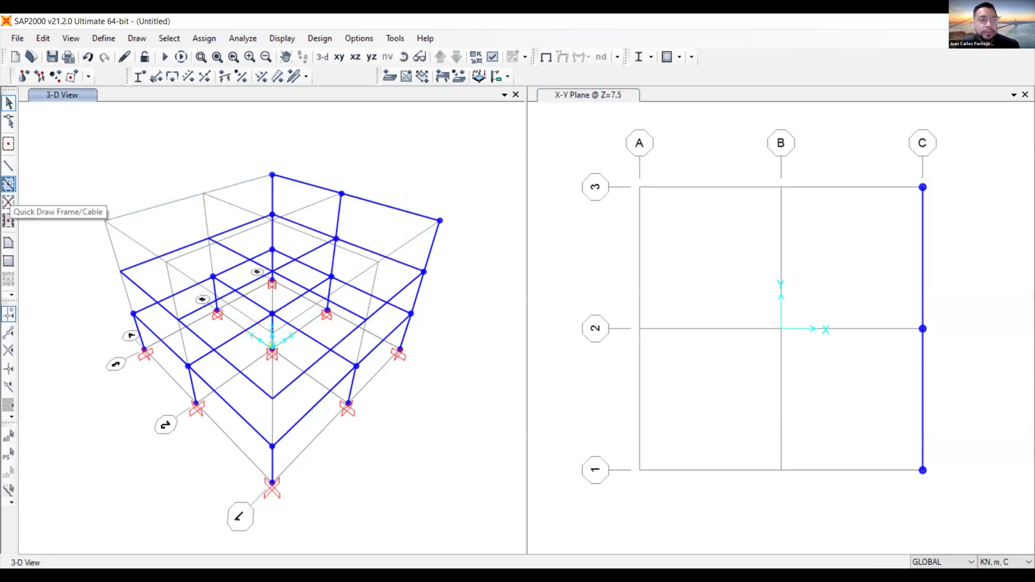
{"action": "left_click", "coordinate": [9, 184]}
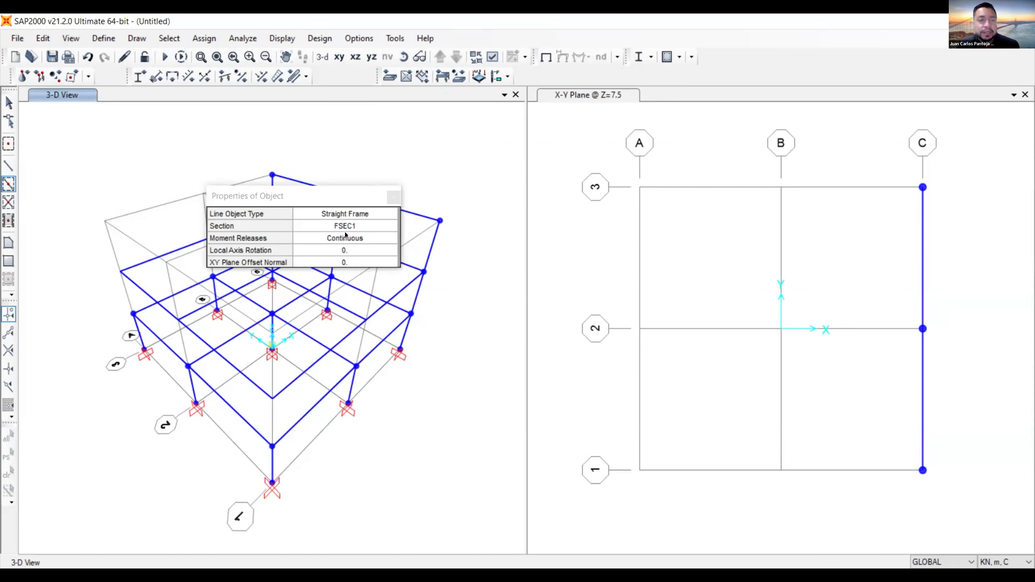
{"action": "left_click", "coordinate": [573, 125]}
{"action": "mouse_move", "coordinate": [625, 164]}
{"action": "left_mouse_down"}
{"action": "mouse_move", "coordinate": [760, 236]}
{"action": "mouse_move", "coordinate": [890, 502]}
{"action": "mouse_move", "coordinate": [801, 480]}
{"action": "mouse_move", "coordinate": [821, 509]}
{"action": "mouse_move", "coordinate": [831, 499]}
{"action": "mouse_move", "coordinate": [822, 501]}
{"action": "left_mouse_up"}
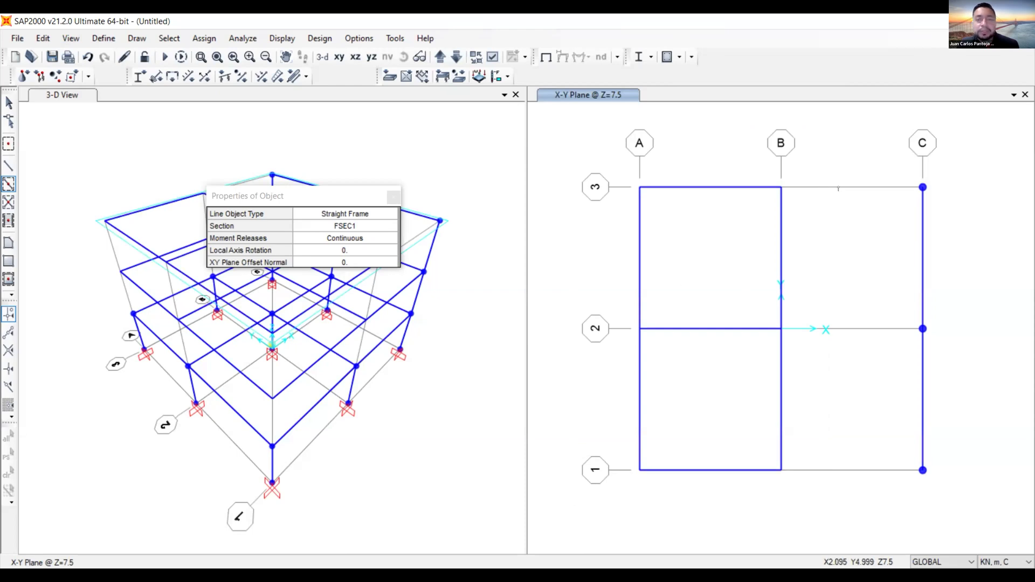
- Draw the three beams between grid lines B and C along grid lines 1, 2 and 3 at Z=7.5 m, and refresh the undeformed shape
{"action": "left_click", "coordinate": [856, 188]}
{"action": "left_click", "coordinate": [856, 329]}
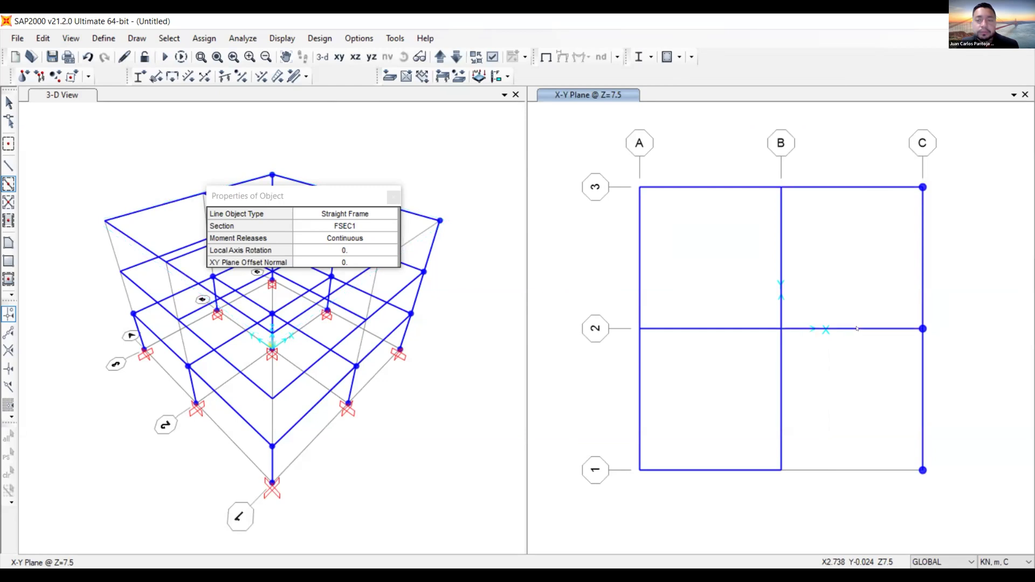
{"action": "left_click", "coordinate": [846, 469]}
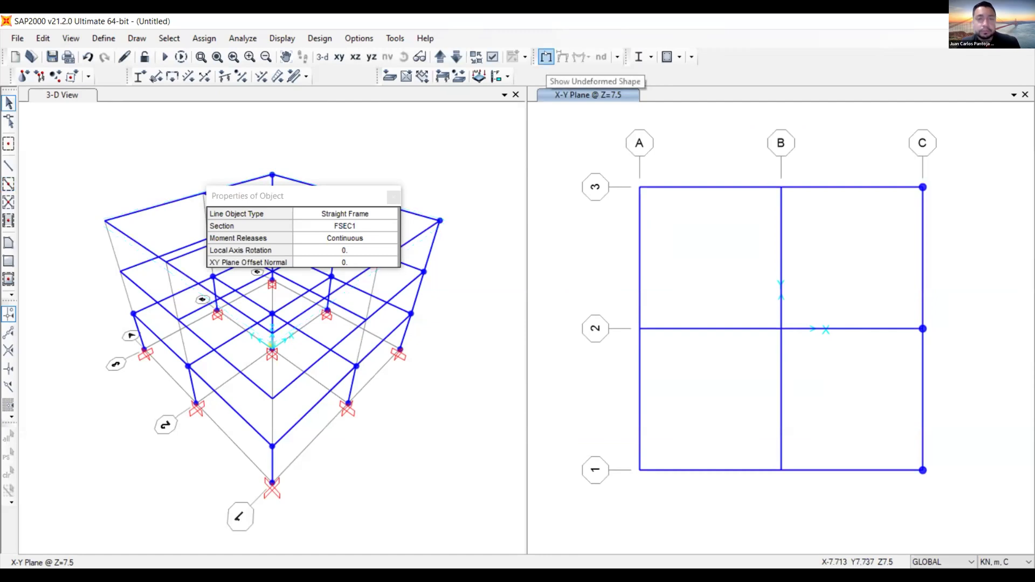
{"action": "left_click", "coordinate": [546, 57]}
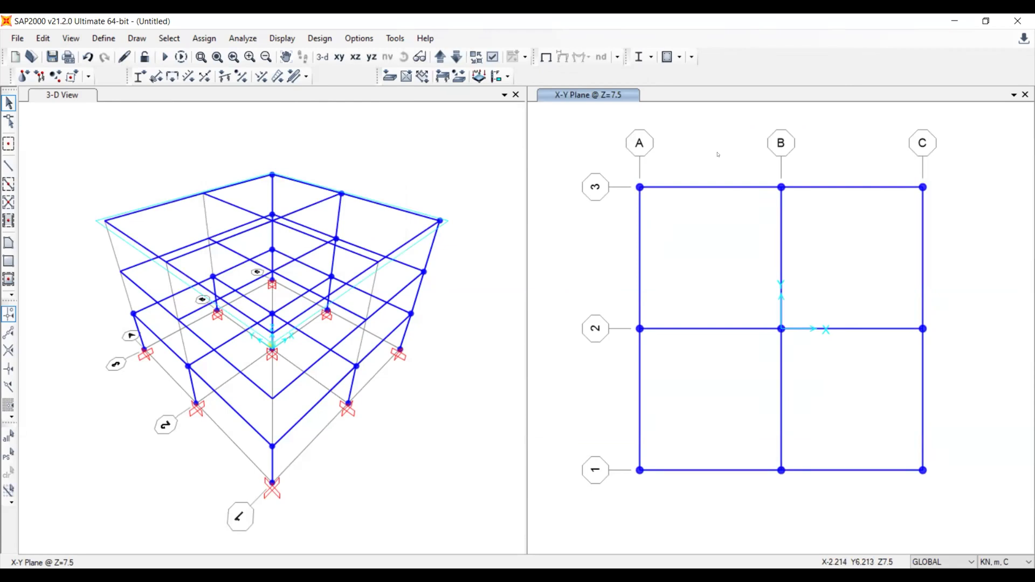
- In the X-Z elevation at Y=5, draw FSEC1 columns on grid lines A and B for the upper two storeys
{"action": "left_click", "coordinate": [351, 53]}
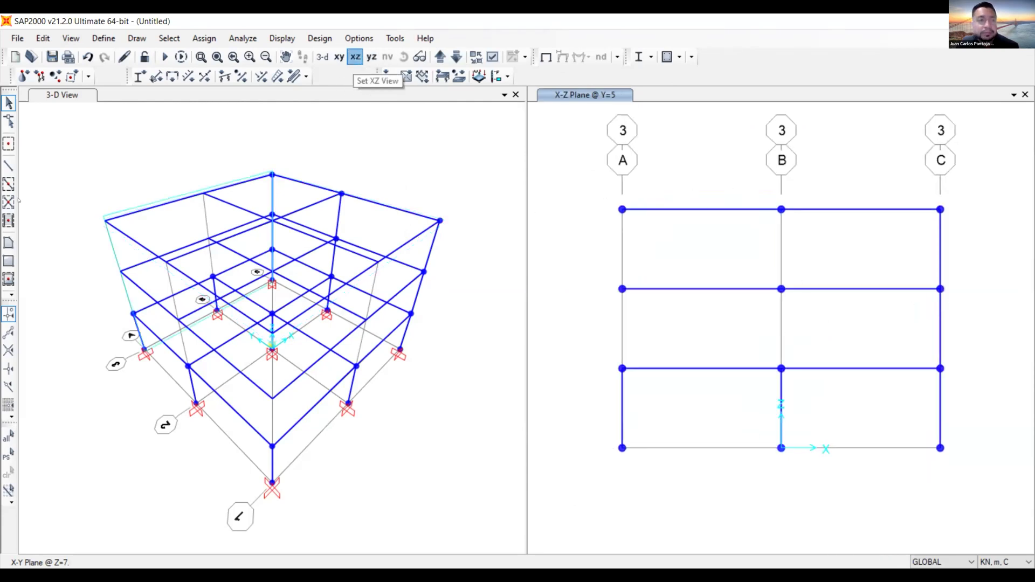
{"action": "left_click", "coordinate": [8, 184]}
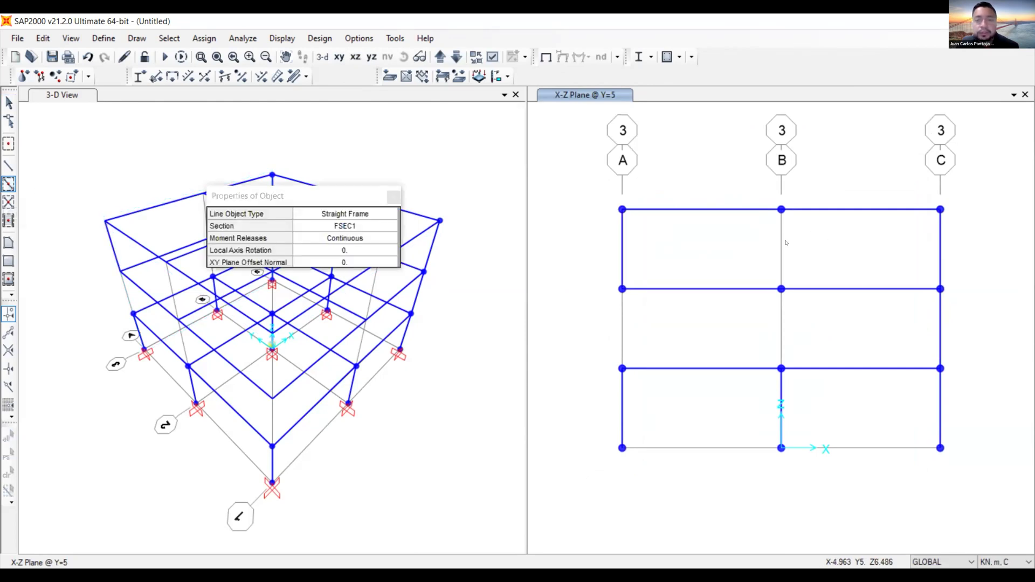
{"action": "left_click", "coordinate": [779, 242]}
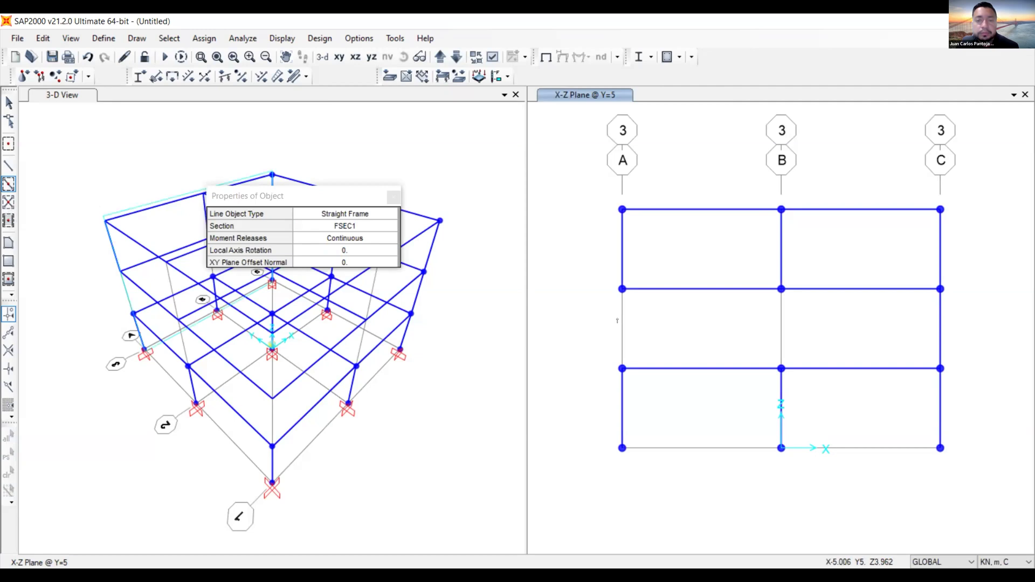
{"action": "left_click", "coordinate": [780, 329]}
- In the X-Z elevation at Y=-5, draw FSEC1 columns on grid lines A and B for the upper two storeys, and finish drawing
{"action": "left_click", "coordinate": [440, 56]}
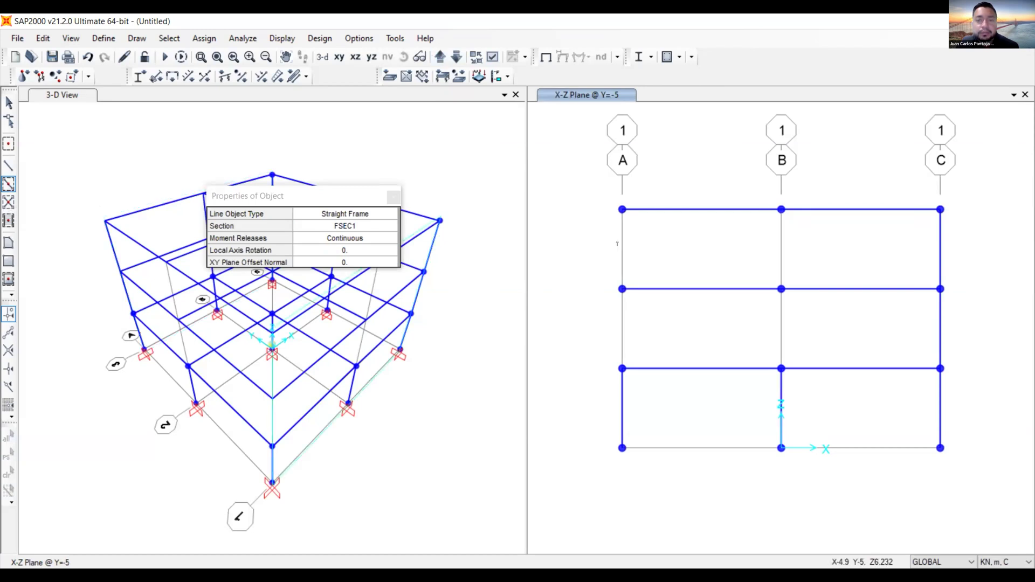
{"action": "left_click", "coordinate": [779, 242]}
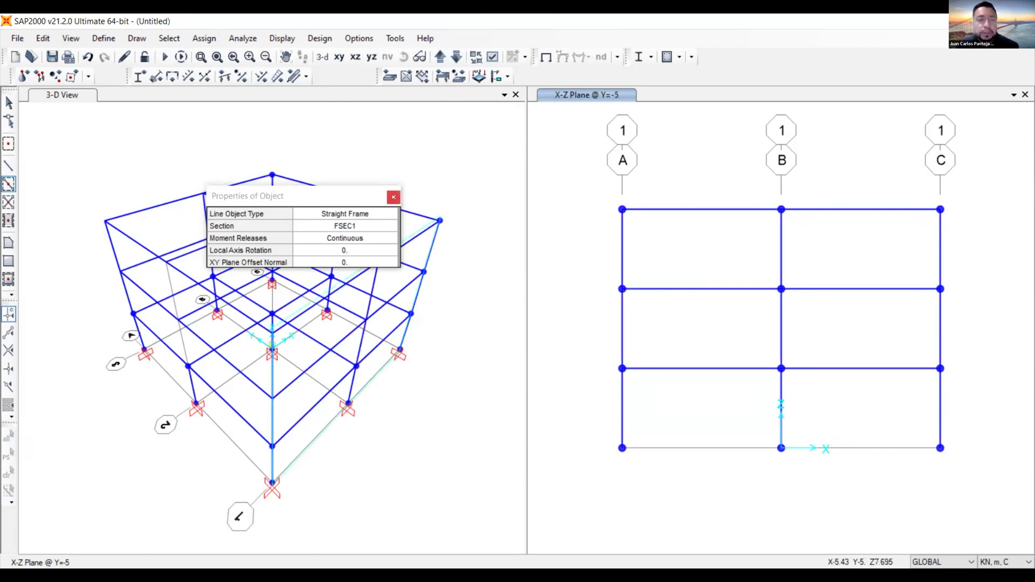
{"action": "key", "text": "Escape"}
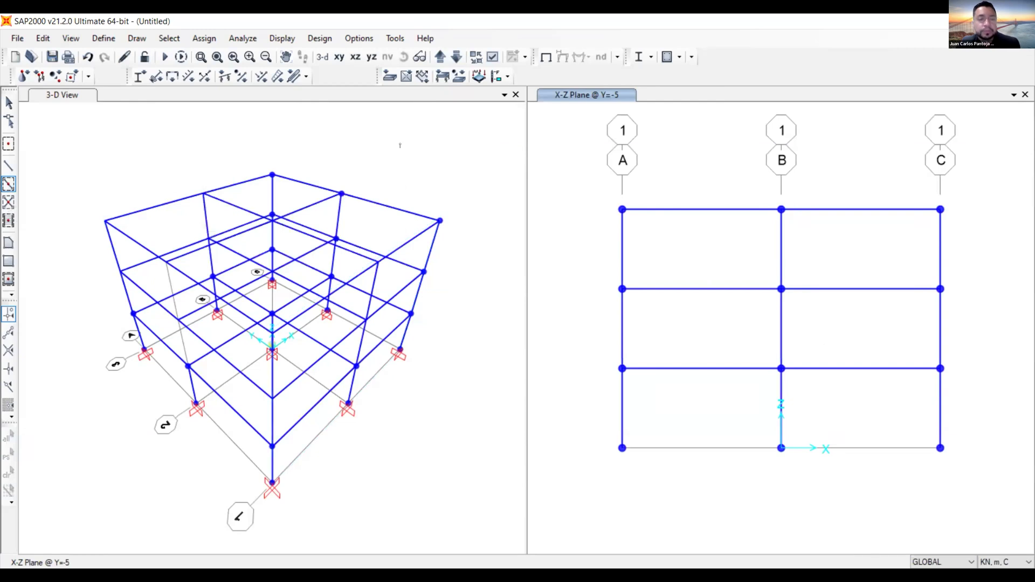
{"action": "left_click", "coordinate": [390, 153]}
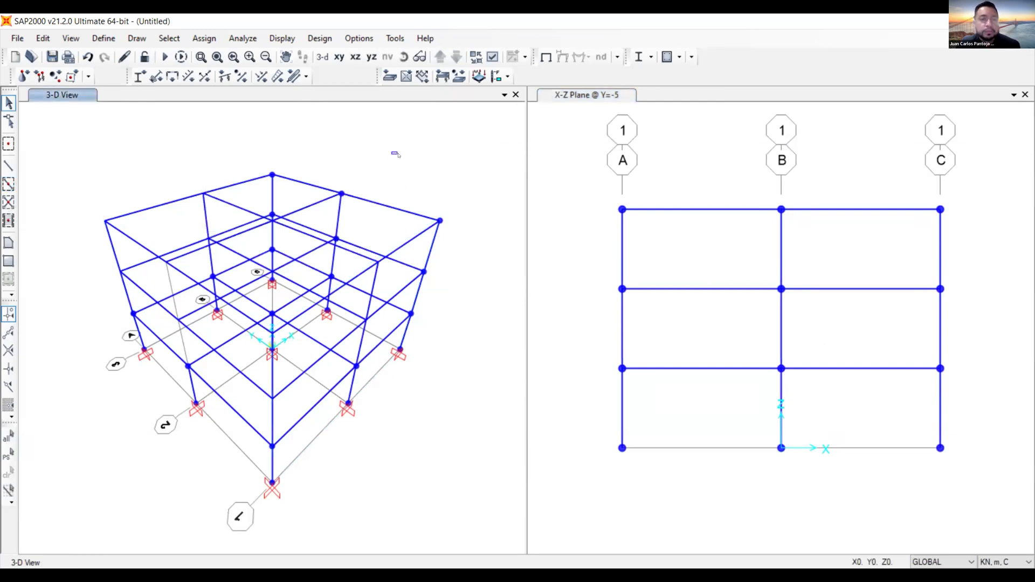
{"action": "middle_click_drag", "start_coordinate": [453, 173], "coordinate": [433, 180], "text": "shift"}
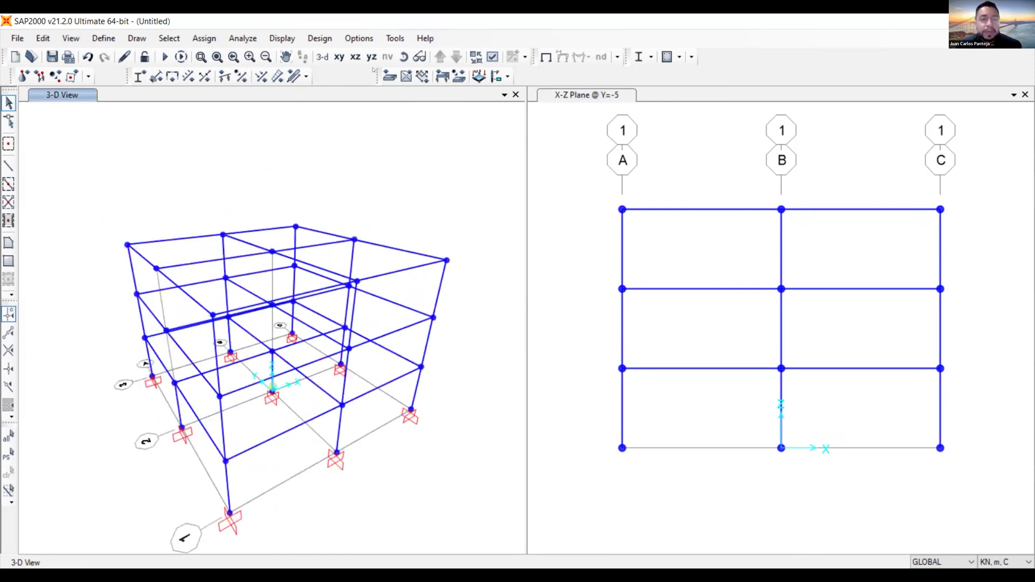
{"action": "left_click", "coordinate": [322, 56]}
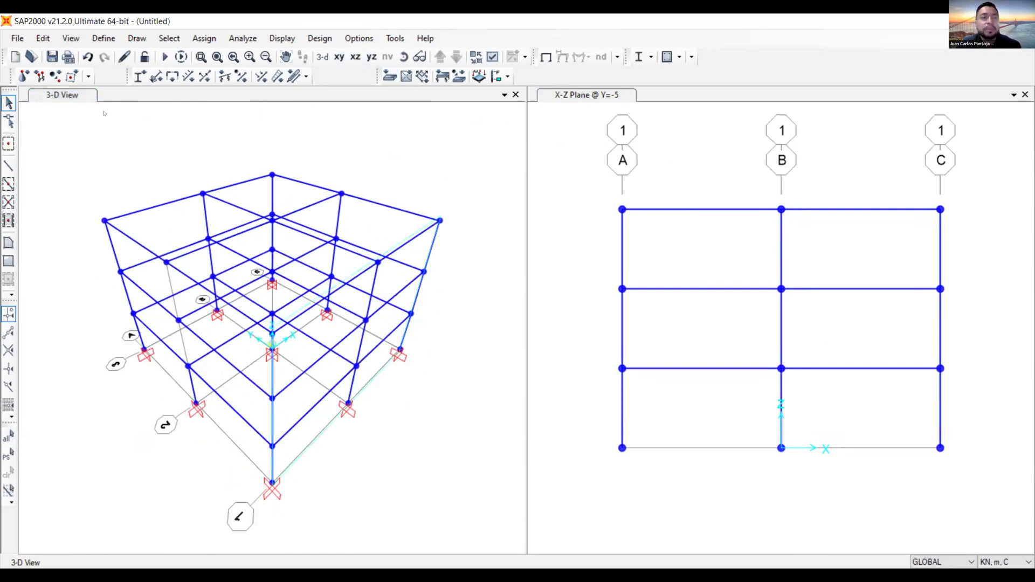
- Draw the missing middle- and top-storey columns at grids A and B in the X-Z plane at Y=0, using section FSEC1
{"action": "left_click", "coordinate": [586, 95]}
{"action": "left_click", "coordinate": [66, 95]}
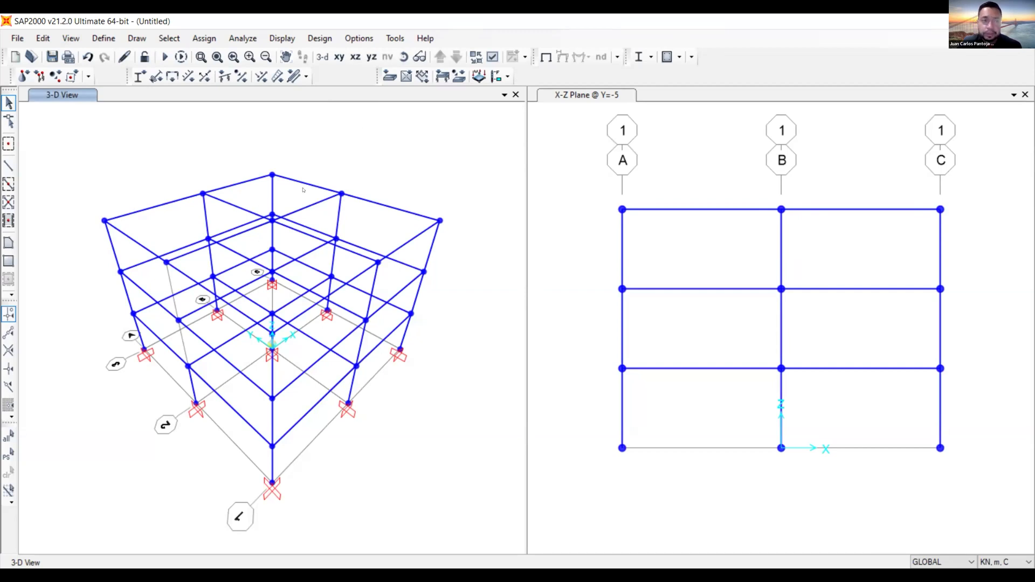
{"action": "left_click", "coordinate": [403, 56]}
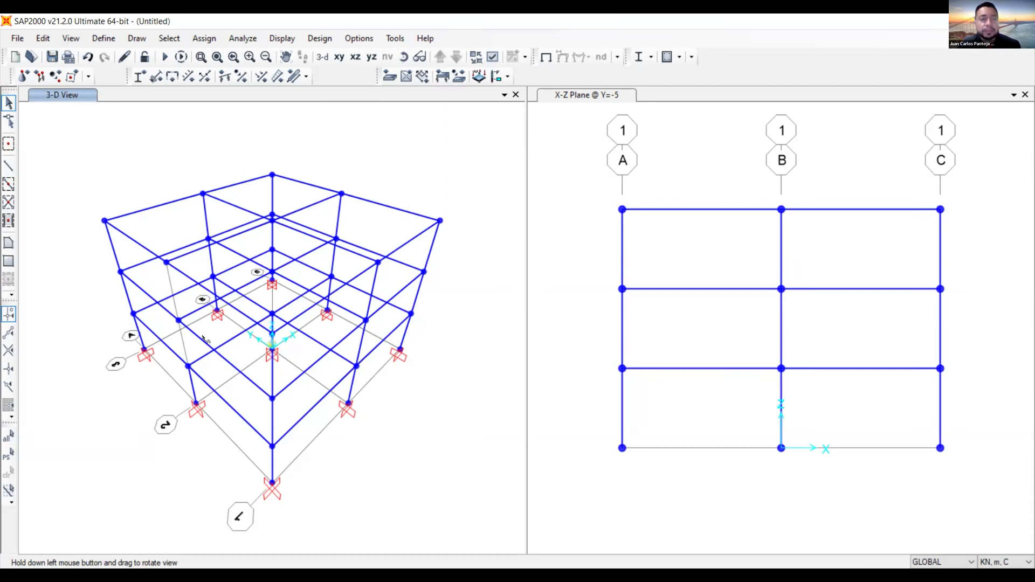
{"action": "left_click_drag", "start_coordinate": [208, 338], "coordinate": [393, 270]}
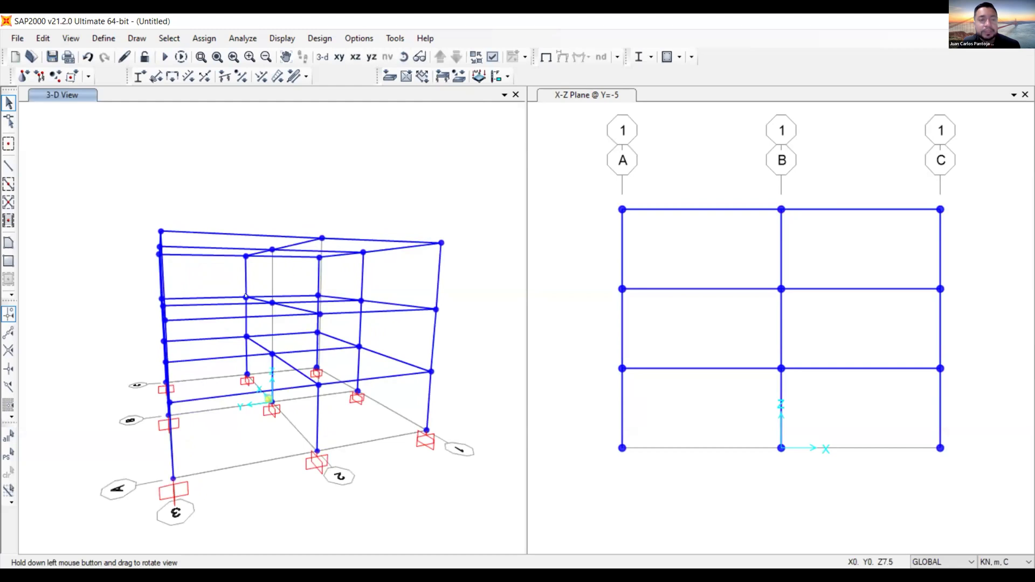
{"action": "left_click", "coordinate": [439, 56]}
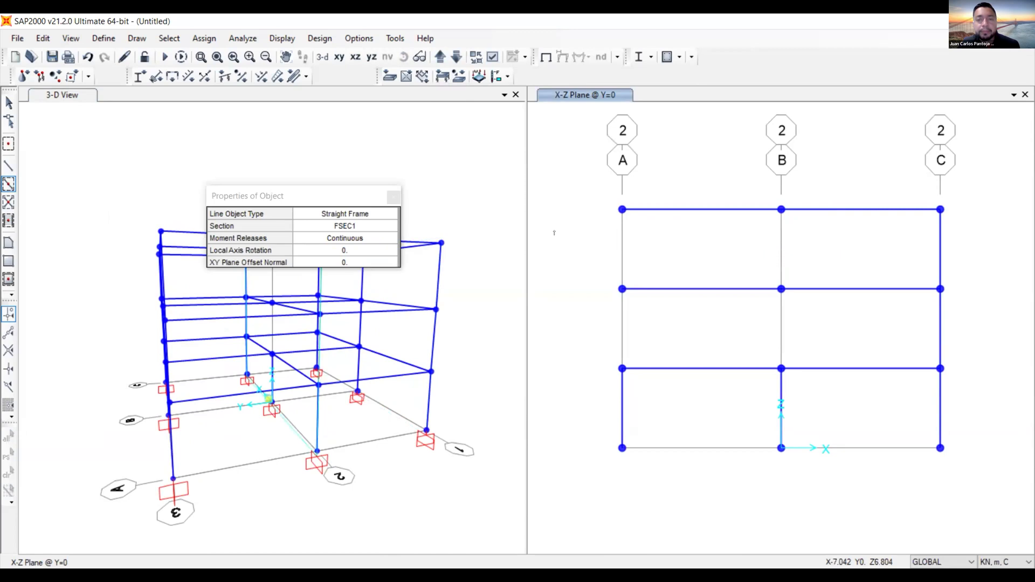
{"action": "left_click", "coordinate": [780, 244]}
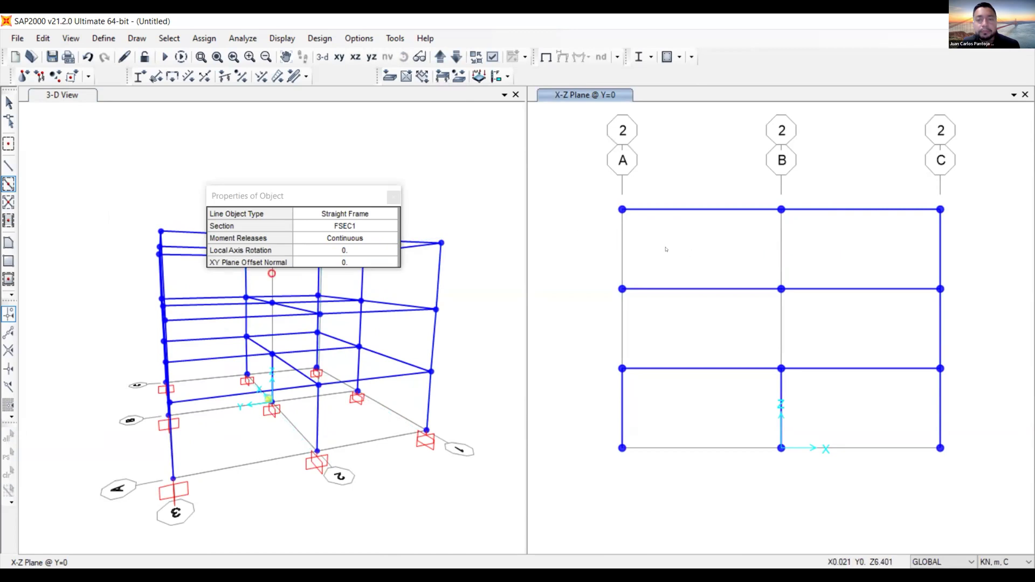
{"action": "left_click", "coordinate": [622, 245]}
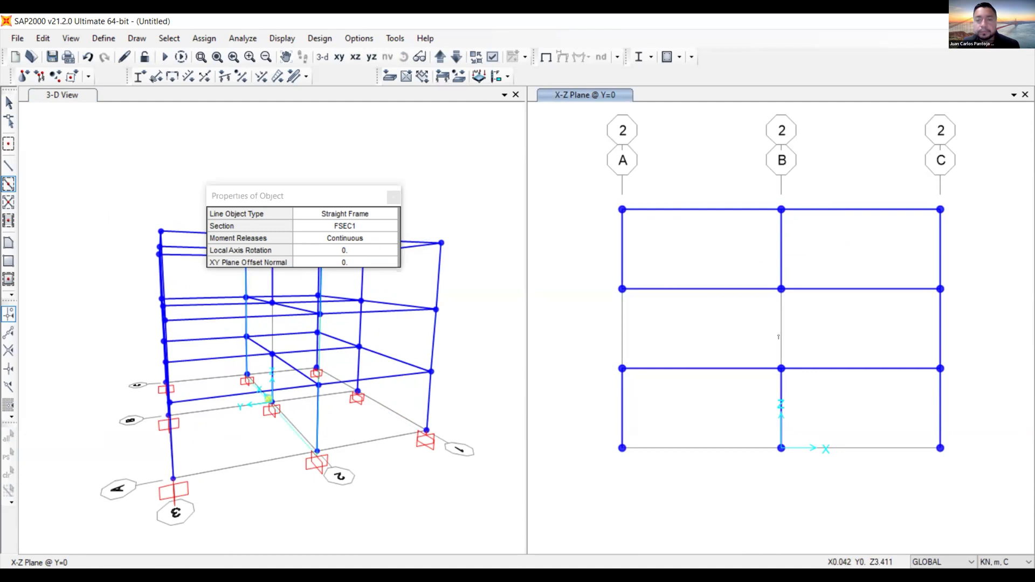
{"action": "left_click", "coordinate": [622, 328]}
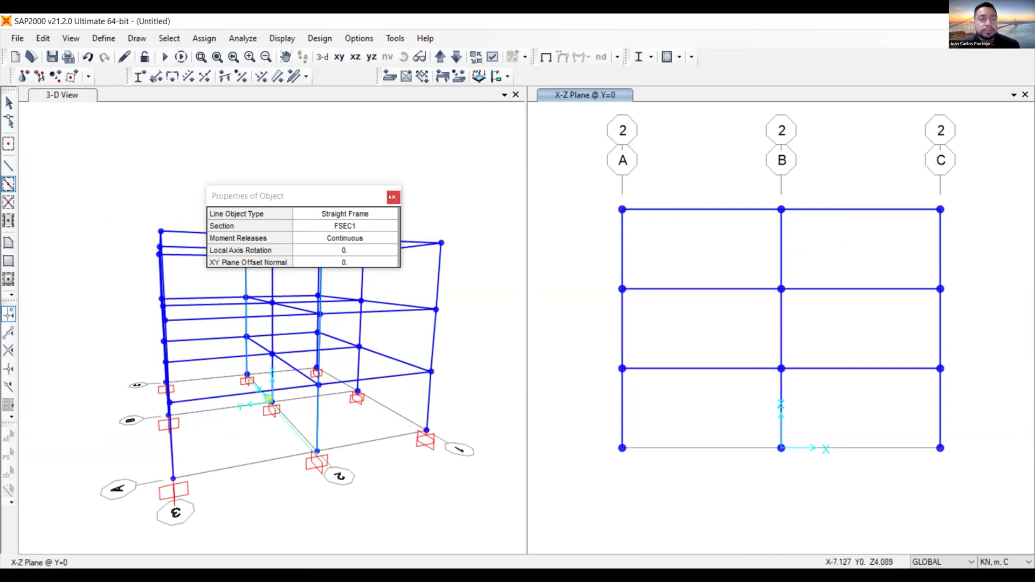
{"action": "key", "text": "Escape"}
{"action": "left_click", "coordinate": [392, 196]}
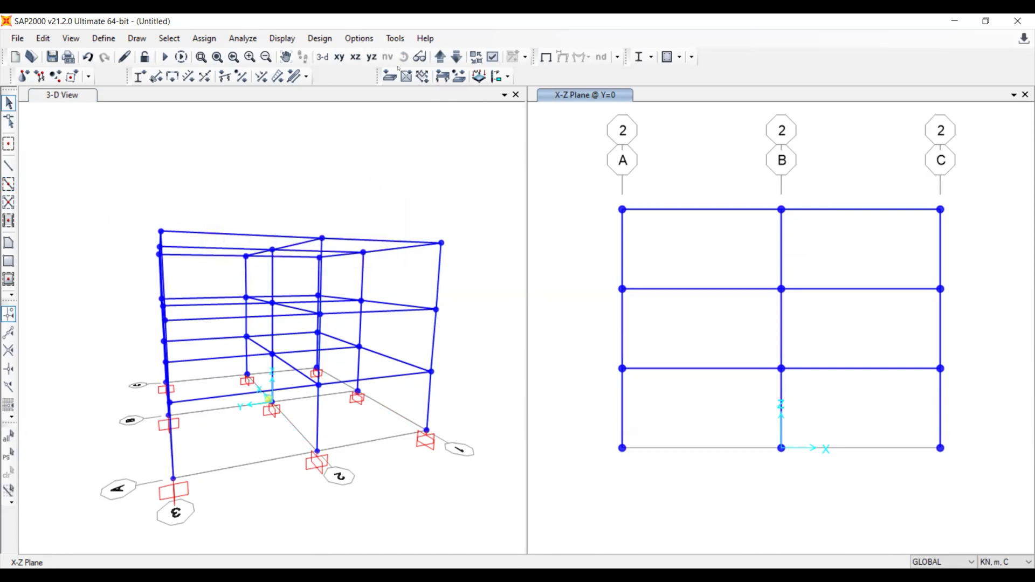
- Restore the default 3-D view of the frame and switch the second view to the X-Y plane at Z=2.5
{"action": "left_click", "coordinate": [370, 180]}
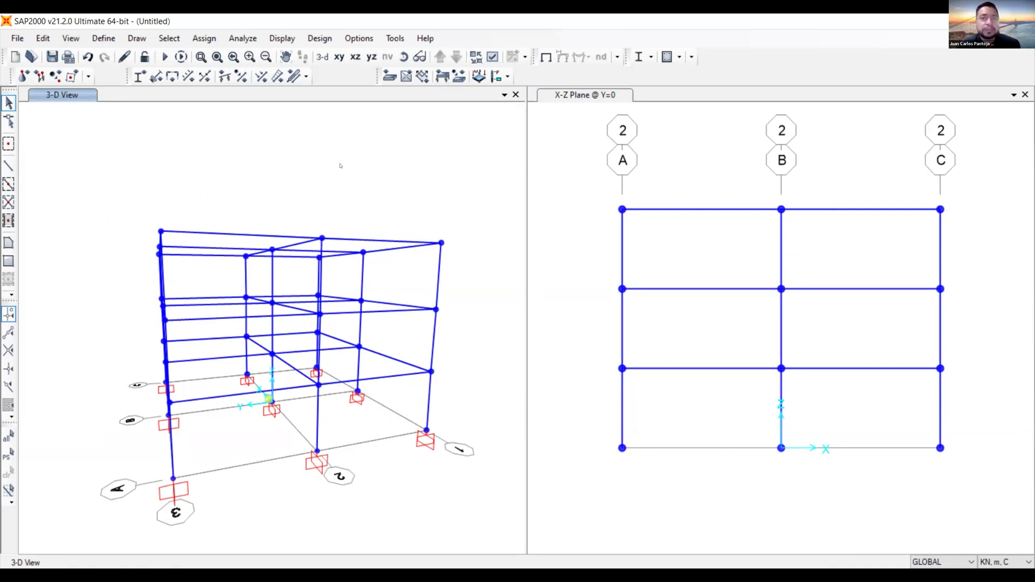
{"action": "middle_click_drag", "start_coordinate": [296, 164], "coordinate": [345, 225], "text": "shift"}
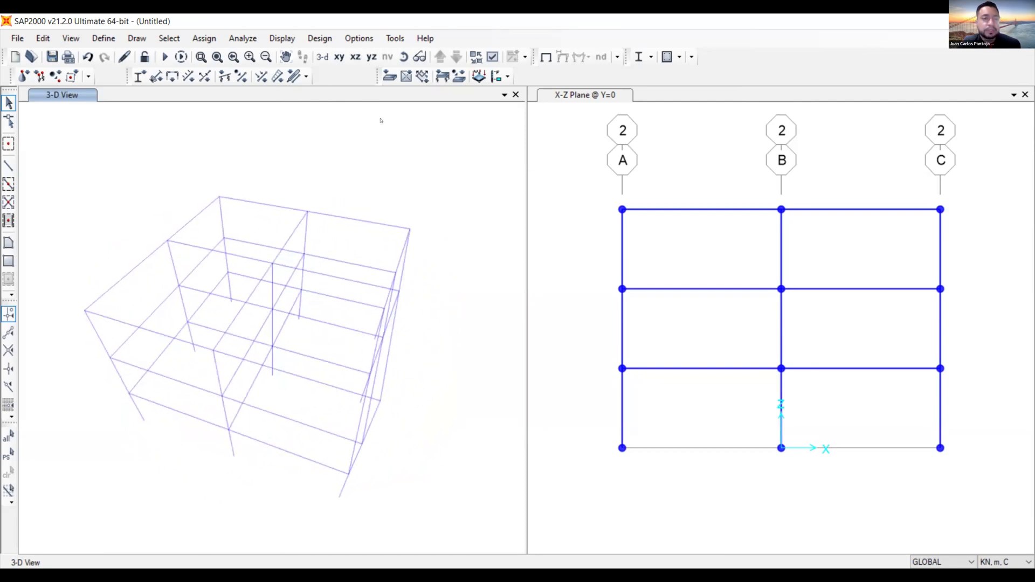
{"action": "middle_click_drag", "start_coordinate": [468, 214], "coordinate": [393, 217], "text": "shift"}
{"action": "middle_click_drag", "start_coordinate": [476, 216], "coordinate": [287, 198], "text": "shift"}
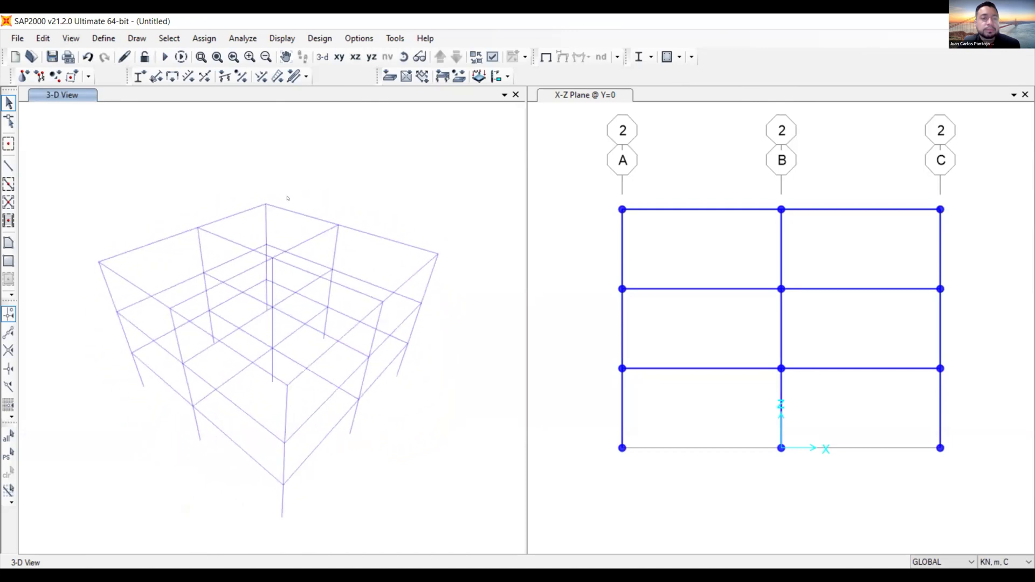
{"action": "left_click", "coordinate": [322, 57]}
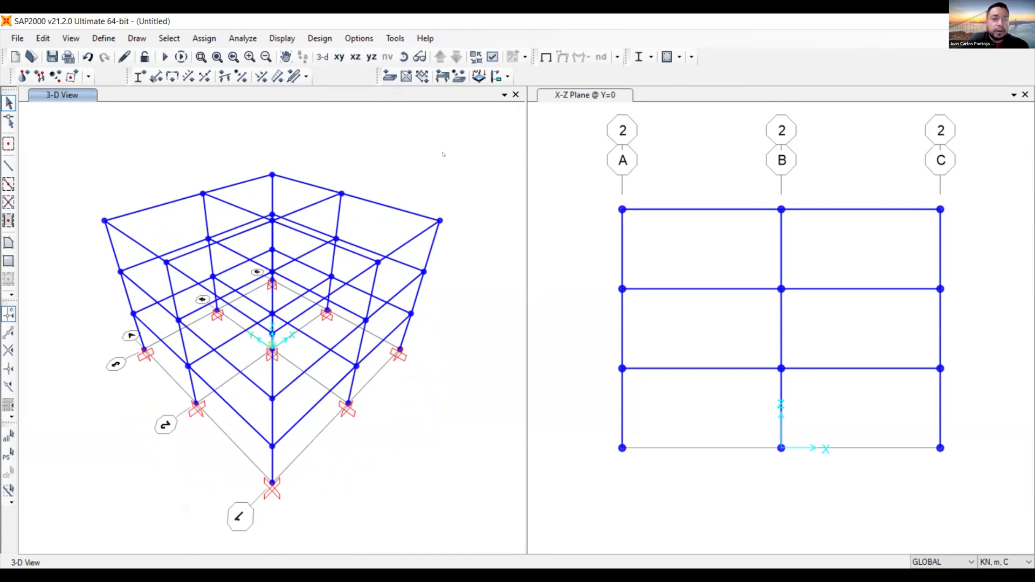
{"action": "left_click", "coordinate": [713, 138]}
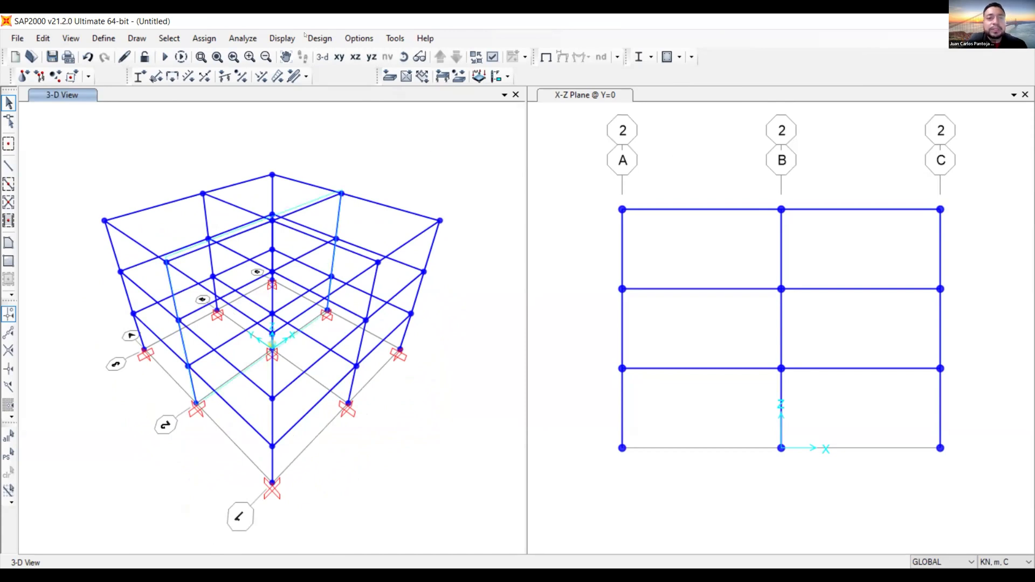
{"action": "left_click", "coordinate": [339, 56]}
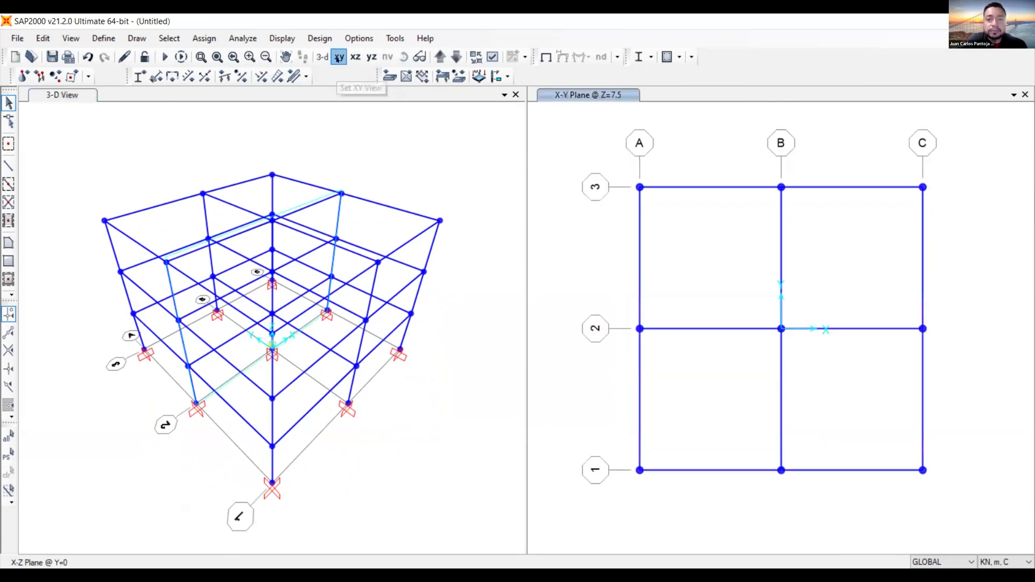
{"action": "left_click", "coordinate": [439, 56]}
{"action": "left_click", "coordinate": [440, 56]}
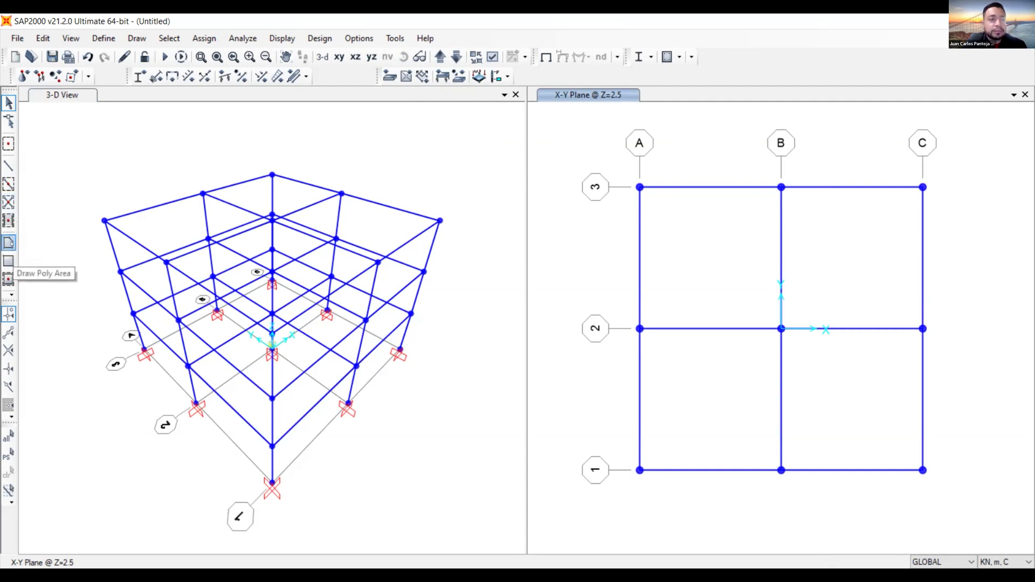
- Draw a polygonal ASEC1 area covering the bay between grids A-B and 2-3 at Z=2.5
{"action": "left_click", "coordinate": [6, 243]}
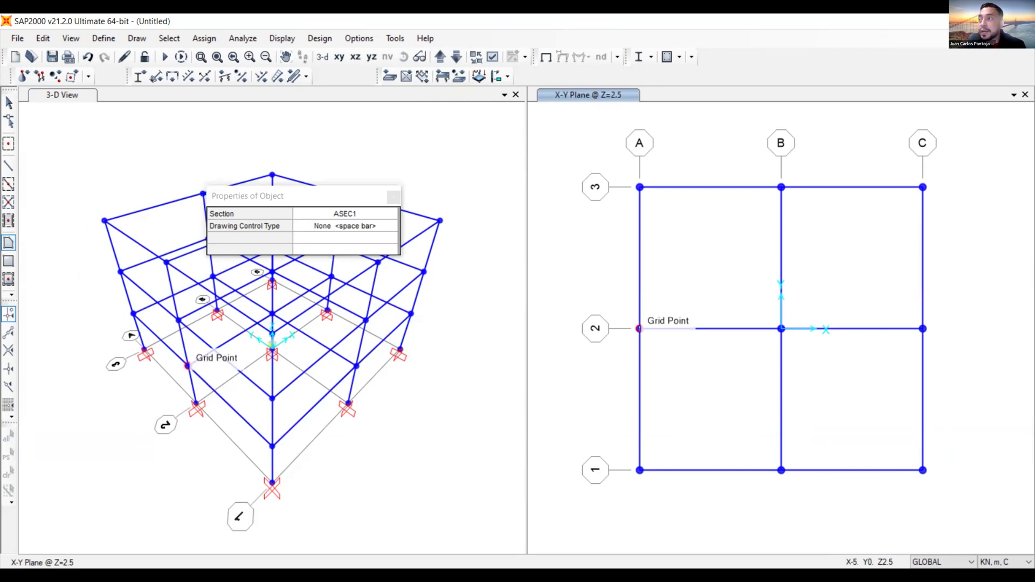
{"action": "left_click", "coordinate": [639, 328]}
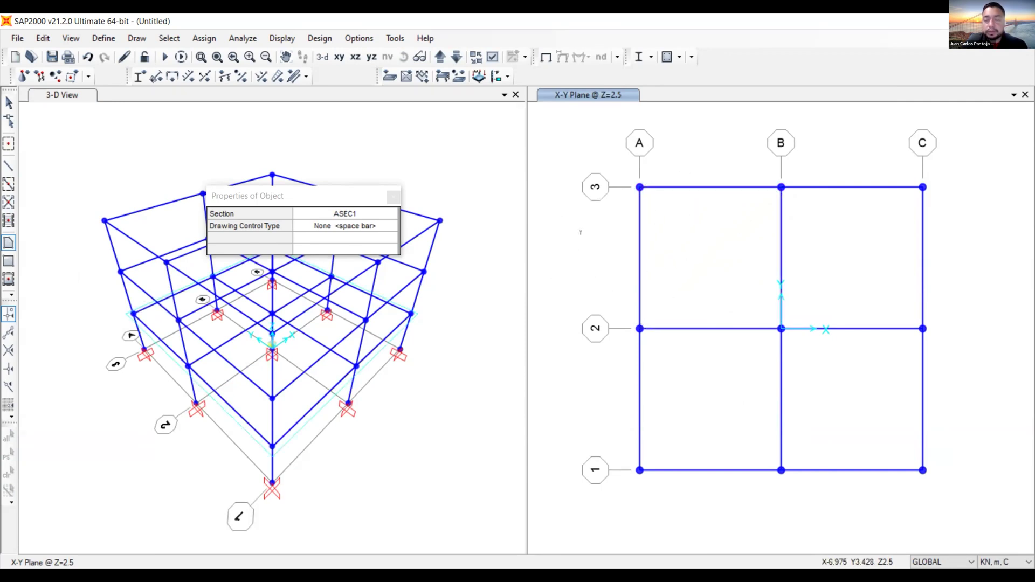
{"action": "left_click", "coordinate": [693, 245]}
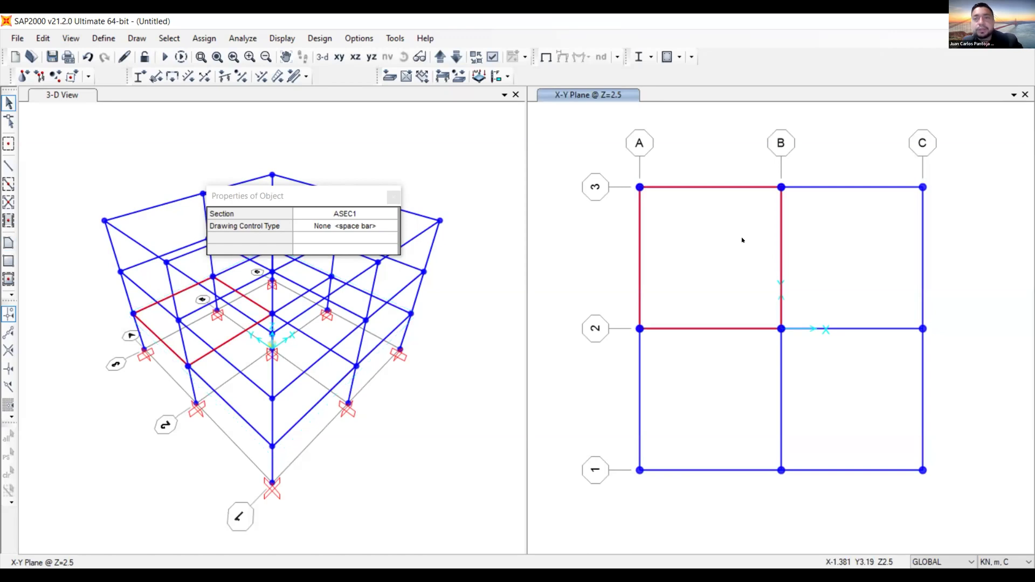
{"action": "key", "text": "Escape"}
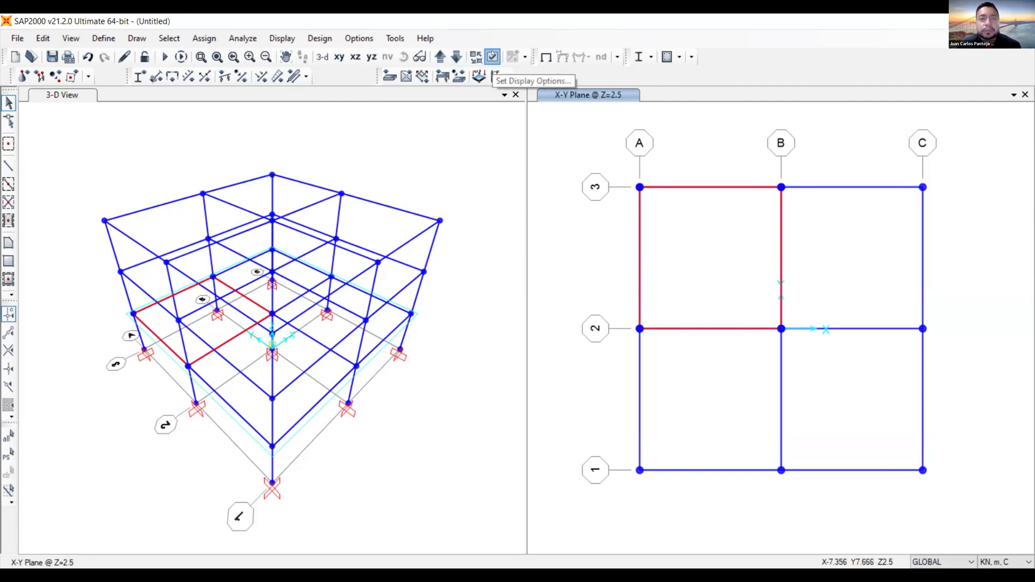
- Turn on Fill Objects in the general display options and apply it to all windows
{"action": "left_click", "coordinate": [492, 55]}
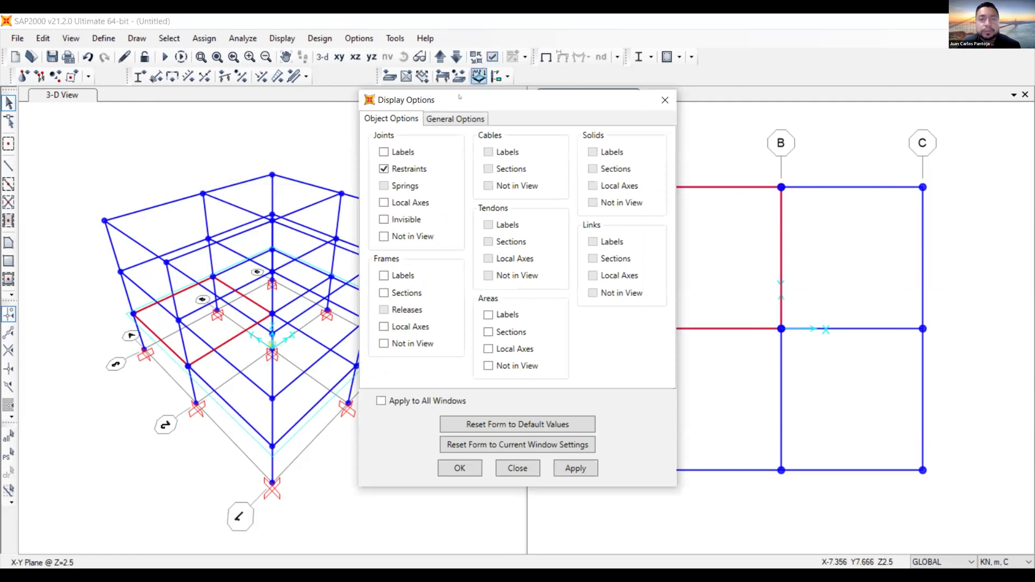
{"action": "left_click", "coordinate": [442, 119]}
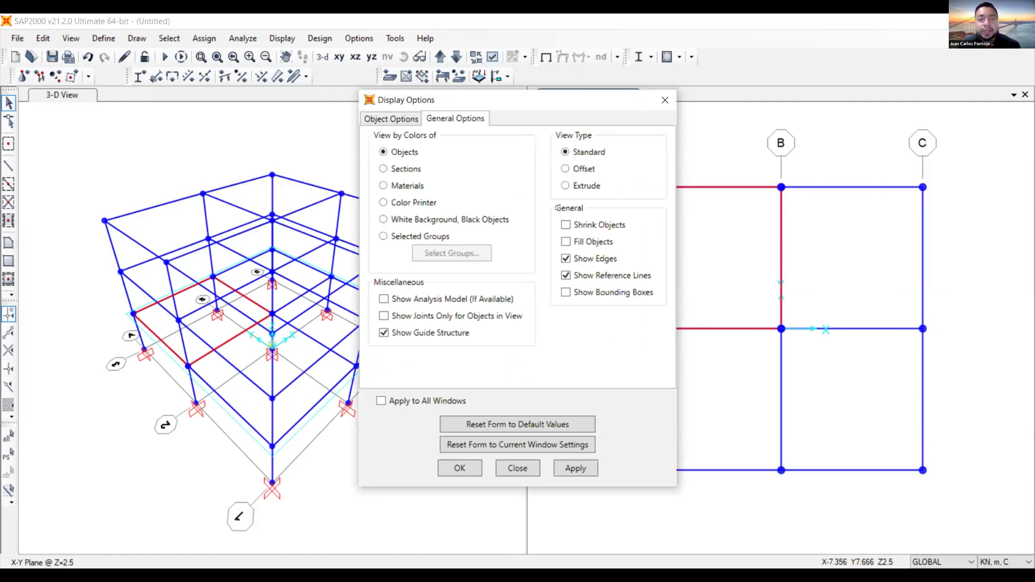
{"action": "left_click", "coordinate": [564, 241]}
{"action": "left_click", "coordinate": [381, 401]}
{"action": "left_click", "coordinate": [575, 468]}
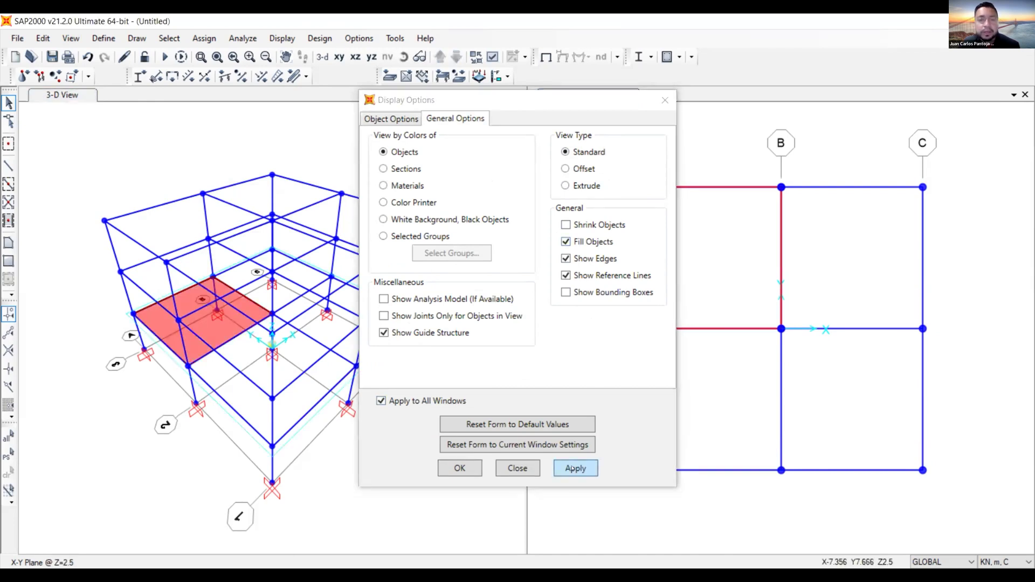
{"action": "left_click", "coordinate": [459, 467]}
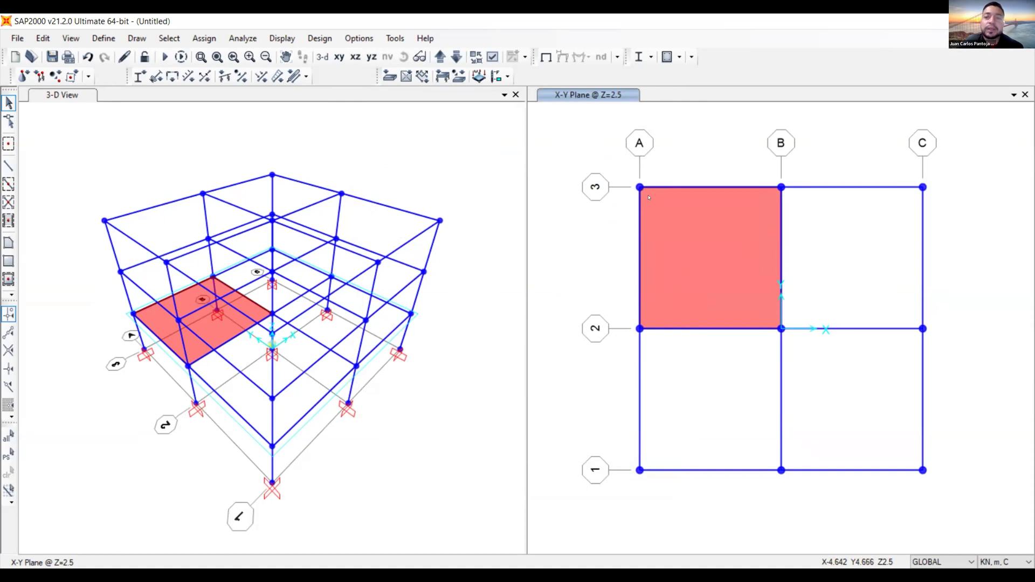
- Draw a rectangular ASEC1 area from grid point B-2 to grid point C-3 at Z=2.5
{"action": "left_click", "coordinate": [4, 261]}
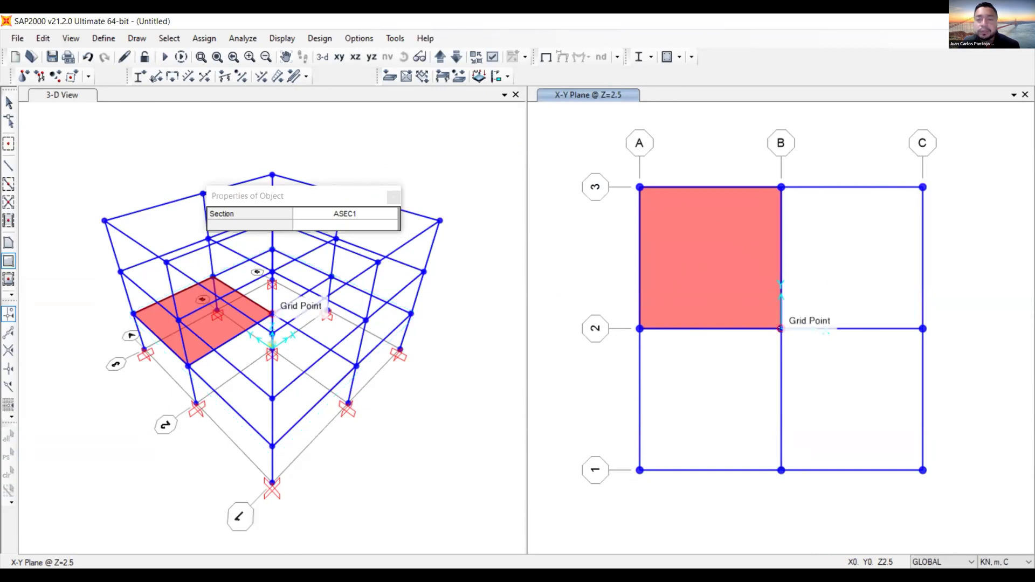
{"action": "left_click", "coordinate": [780, 328]}
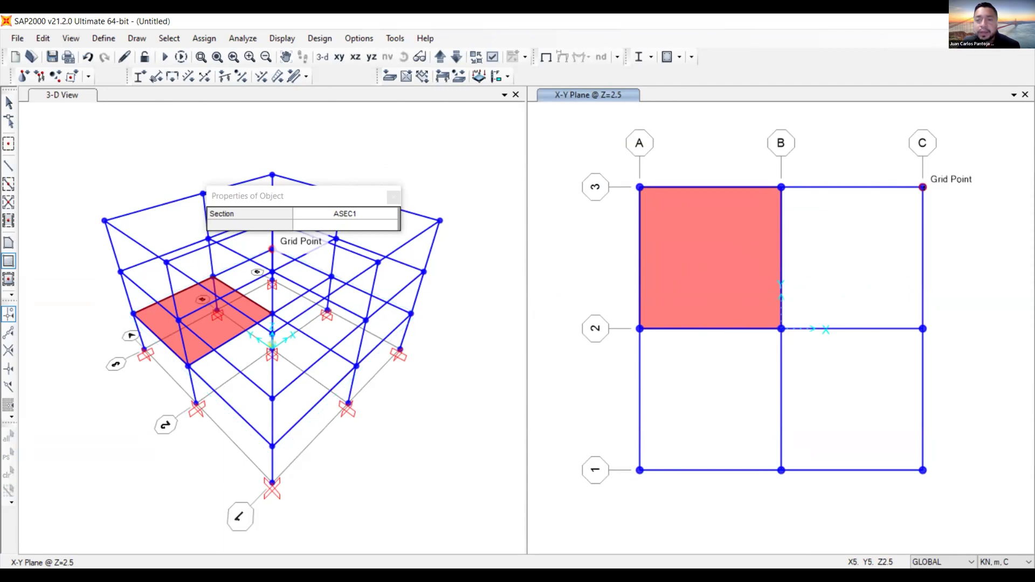
{"action": "left_click", "coordinate": [923, 187]}
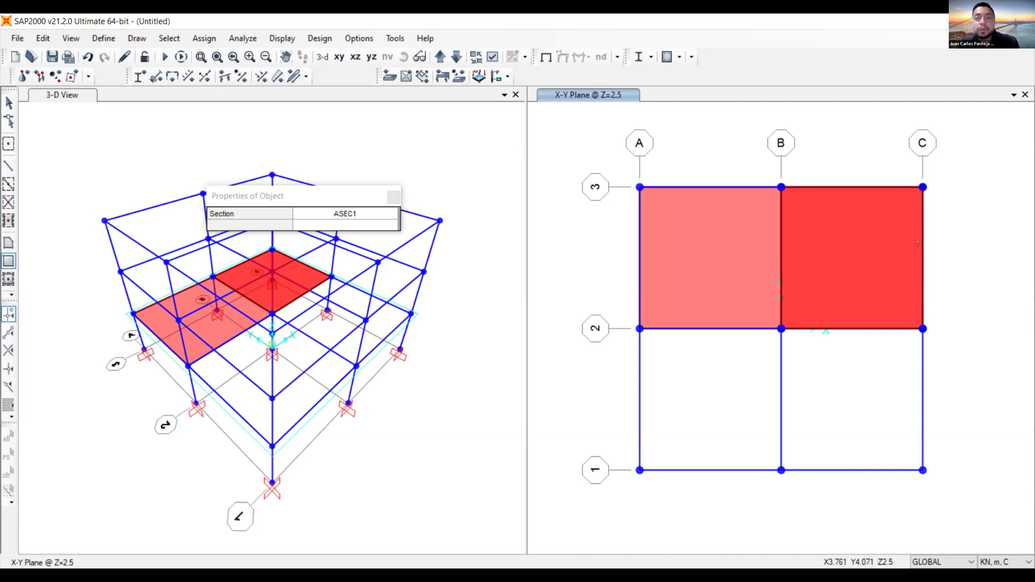
{"action": "left_click", "coordinate": [395, 197]}
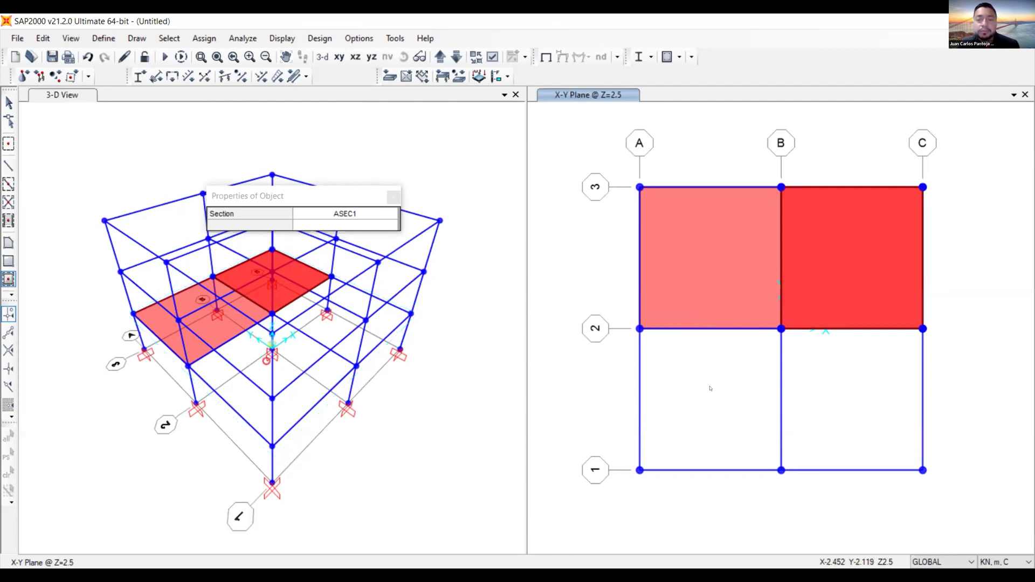
- Quick-draw ASEC1 areas in the two remaining bays between grids 1 and 2 at Z=2.5
{"action": "left_click", "coordinate": [710, 388]}
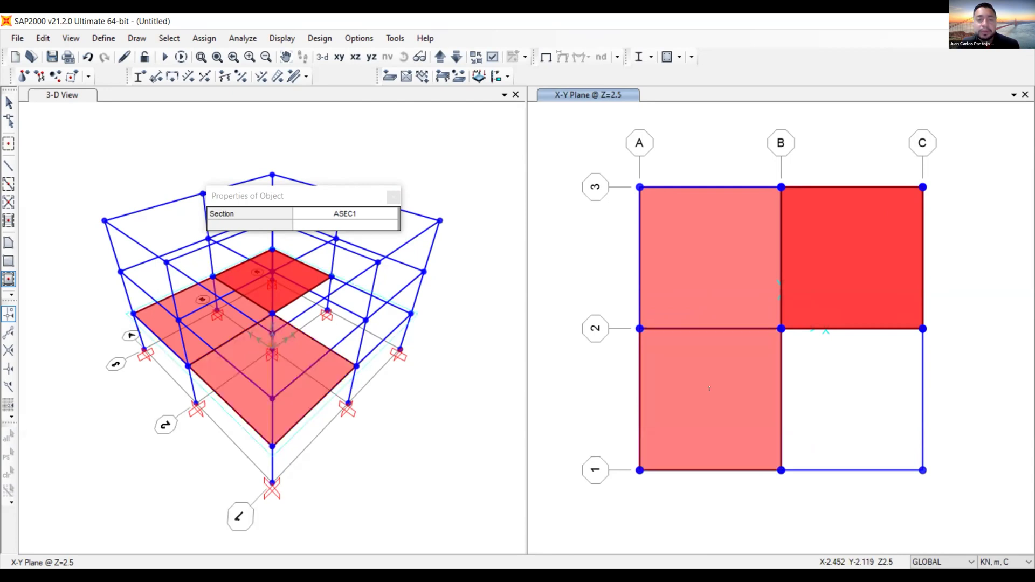
{"action": "left_click", "coordinate": [845, 388]}
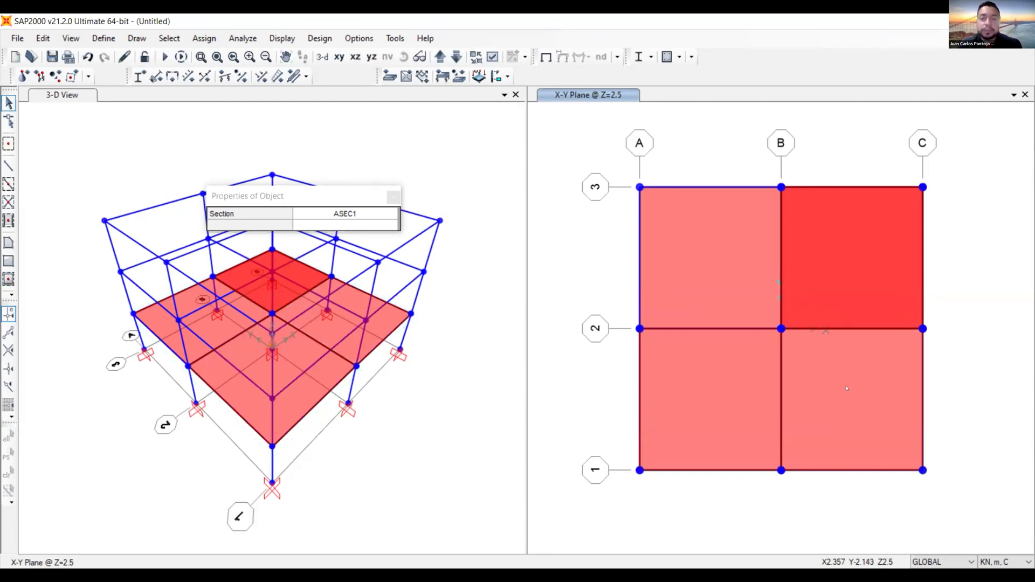
{"action": "key", "text": "Escape"}
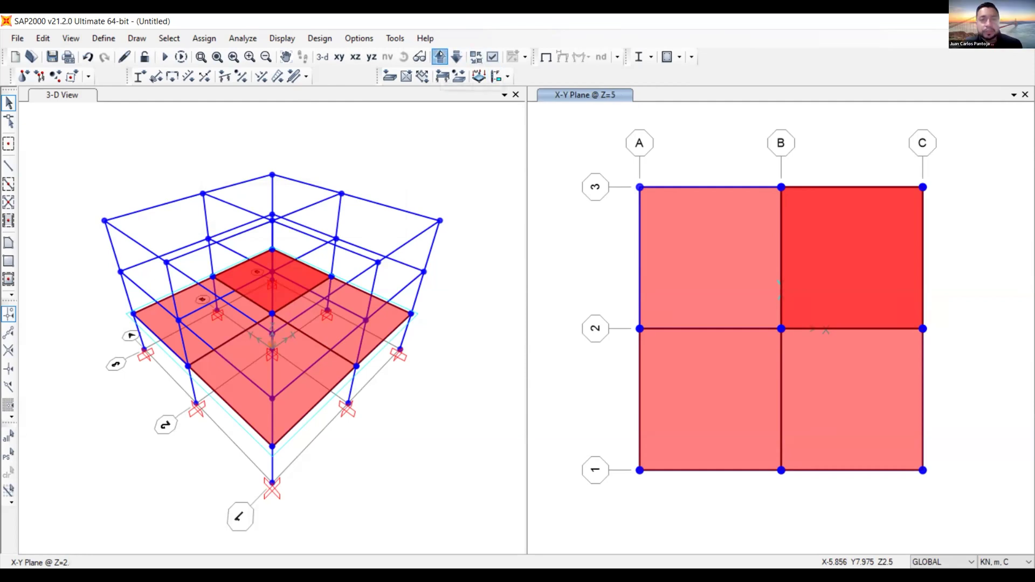
{"action": "left_click", "coordinate": [439, 56]}
{"action": "left_click", "coordinate": [455, 54]}
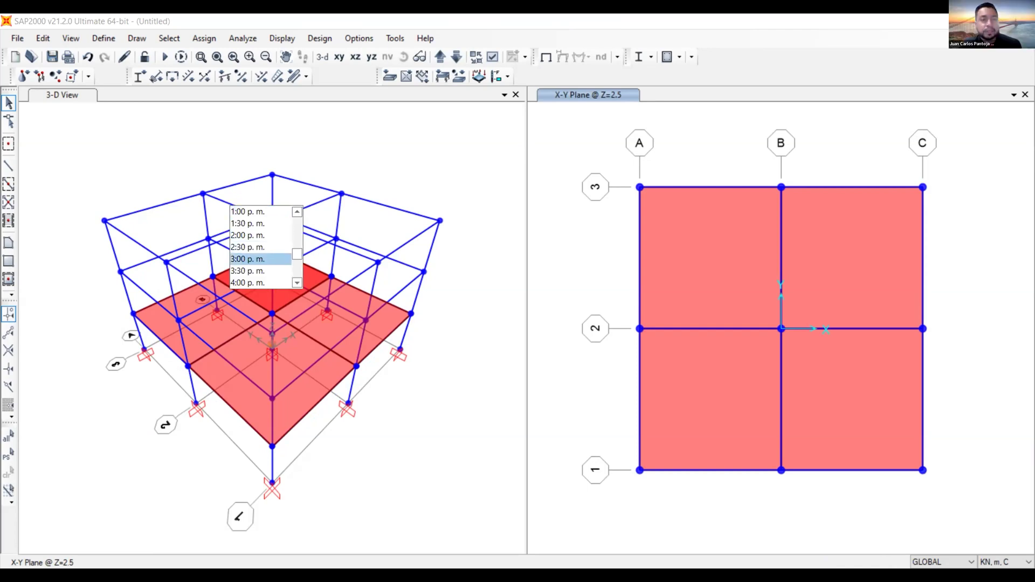
- Set the scheduled event's start time to 3:30 p. m. and its end time to 4:30 p. m
{"action": "left_click", "coordinate": [260, 259]}
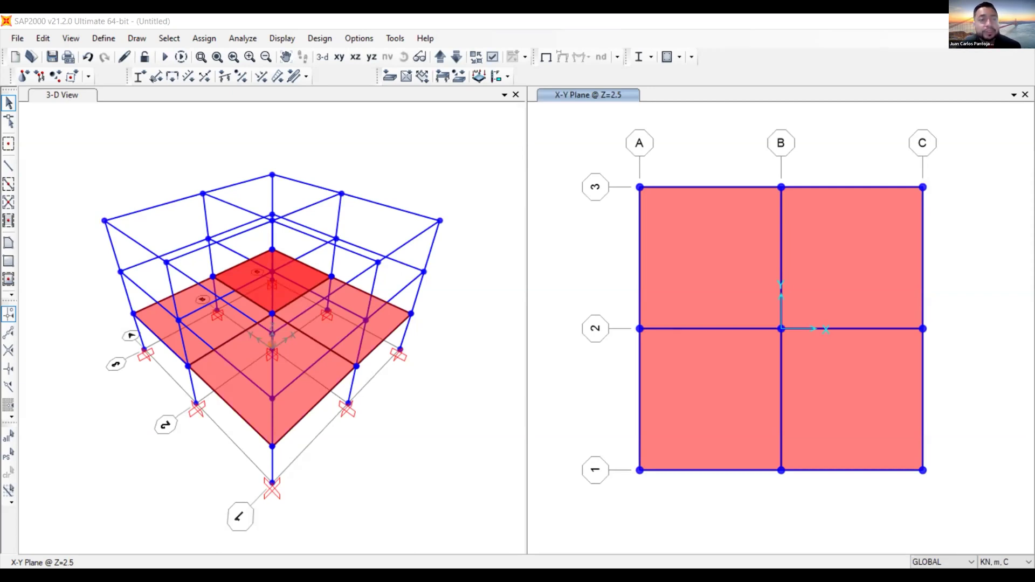
{"action": "left_click", "coordinate": [270, 183]}
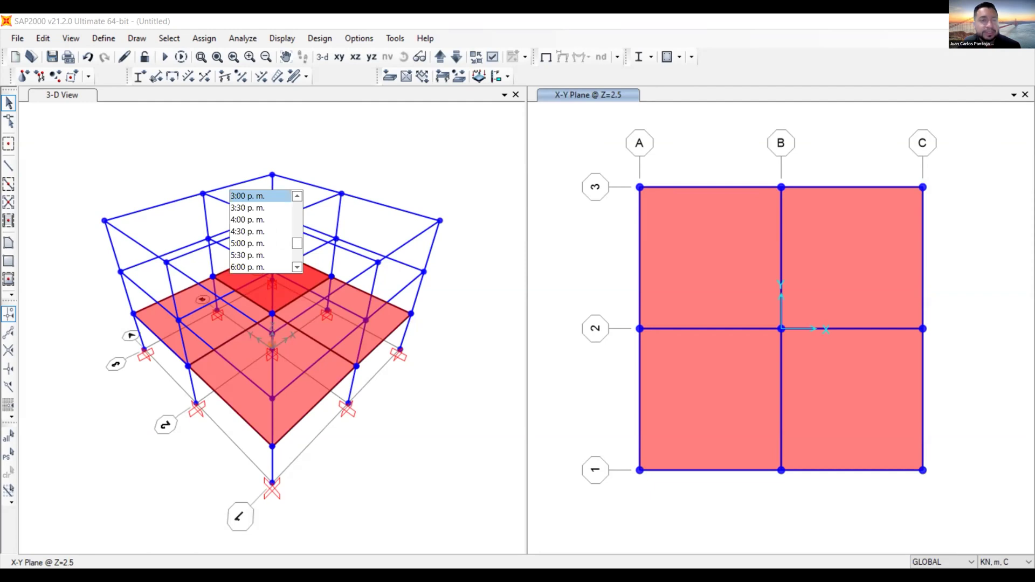
{"action": "left_click", "coordinate": [254, 208]}
{"action": "left_click", "coordinate": [270, 208]}
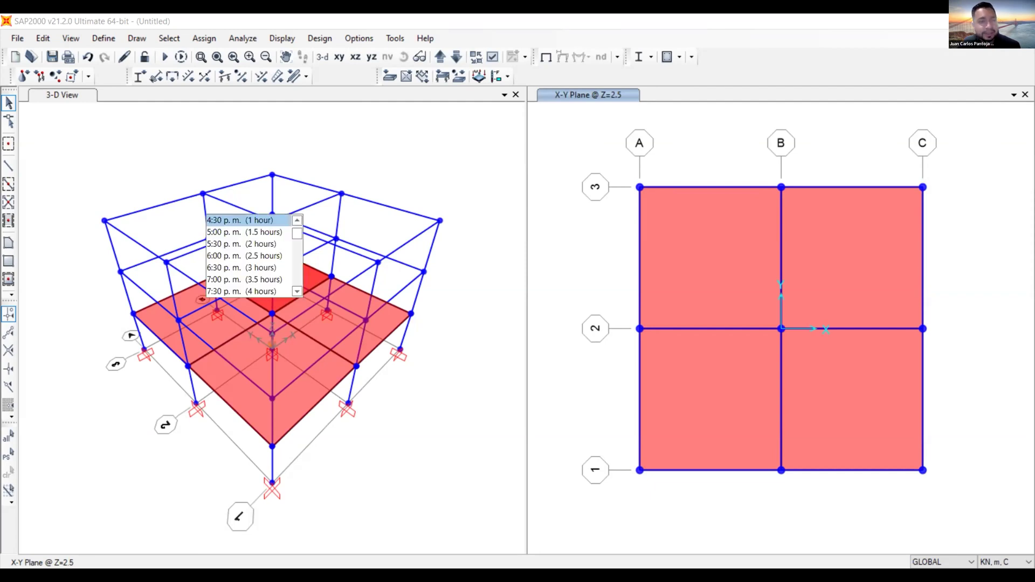
{"action": "left_click", "coordinate": [248, 220]}
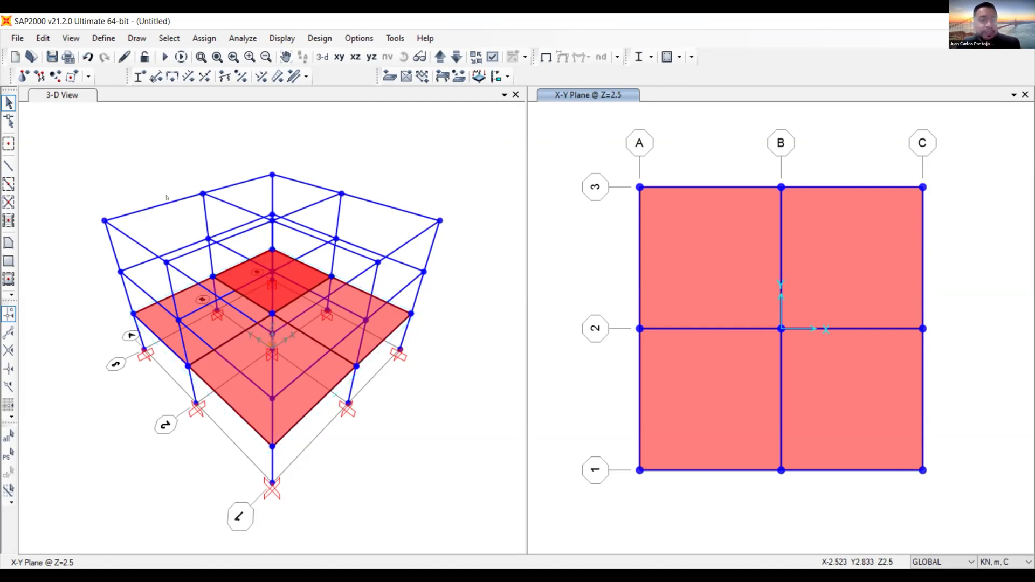
- Replicate the four floor areas at Z=2.5 linearly upward with dz 2.5 and 2 copies
{"action": "left_click", "coordinate": [727, 258]}
{"action": "left_click", "coordinate": [849, 241]}
{"action": "left_click", "coordinate": [852, 397]}
{"action": "left_click", "coordinate": [708, 397]}
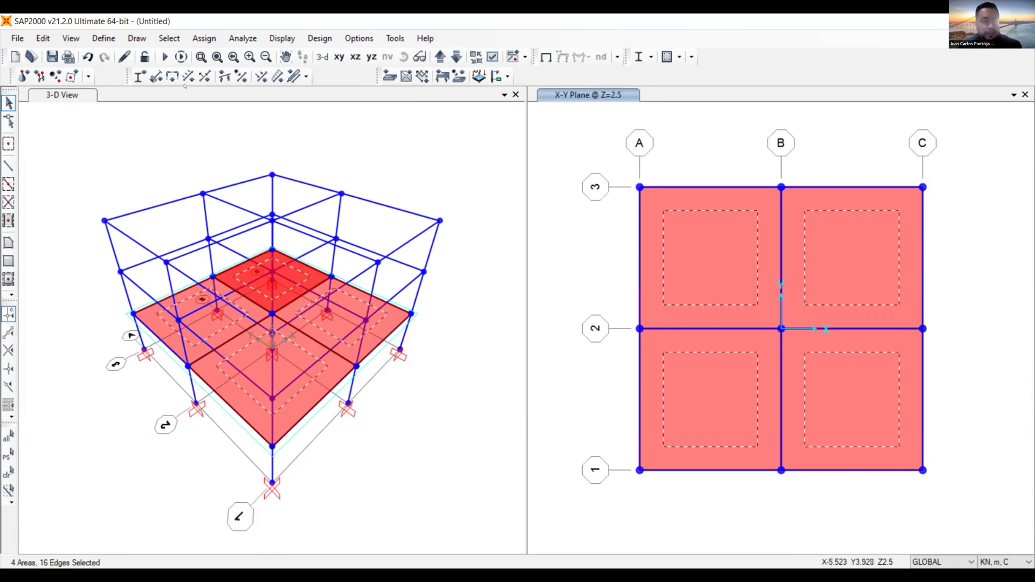
{"action": "left_click", "coordinate": [43, 38]}
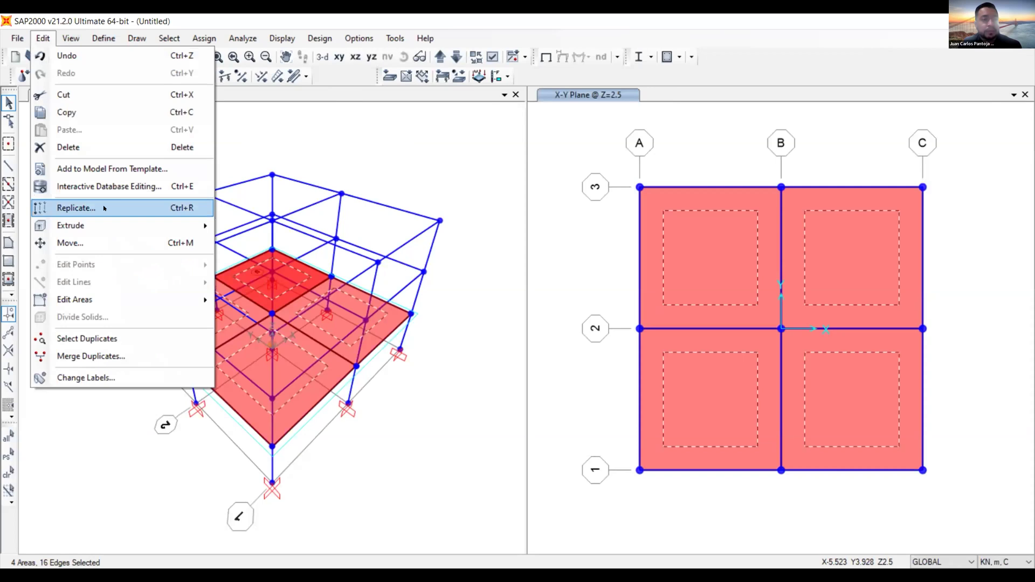
{"action": "left_click", "coordinate": [75, 208]}
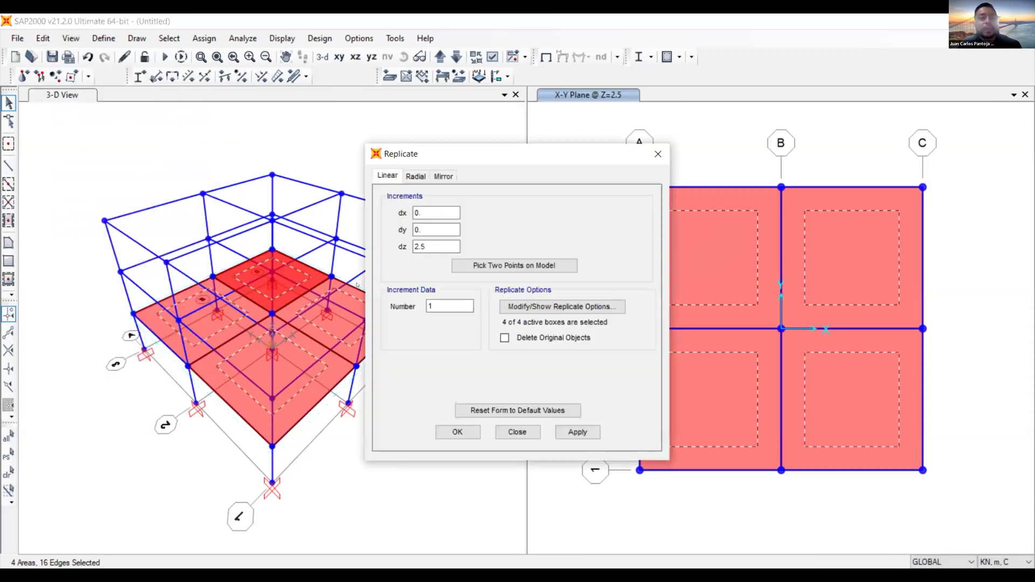
{"action": "double_click", "coordinate": [449, 306]}
{"action": "type", "text": "2"}
{"action": "double_click", "coordinate": [427, 243]}
{"action": "left_click", "coordinate": [577, 432]}
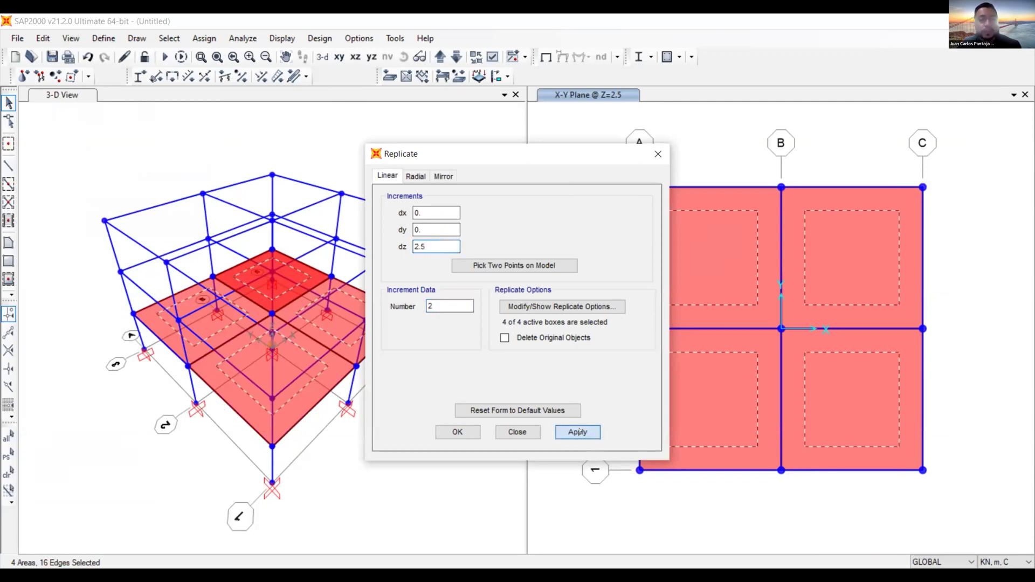
{"action": "left_click", "coordinate": [458, 432]}
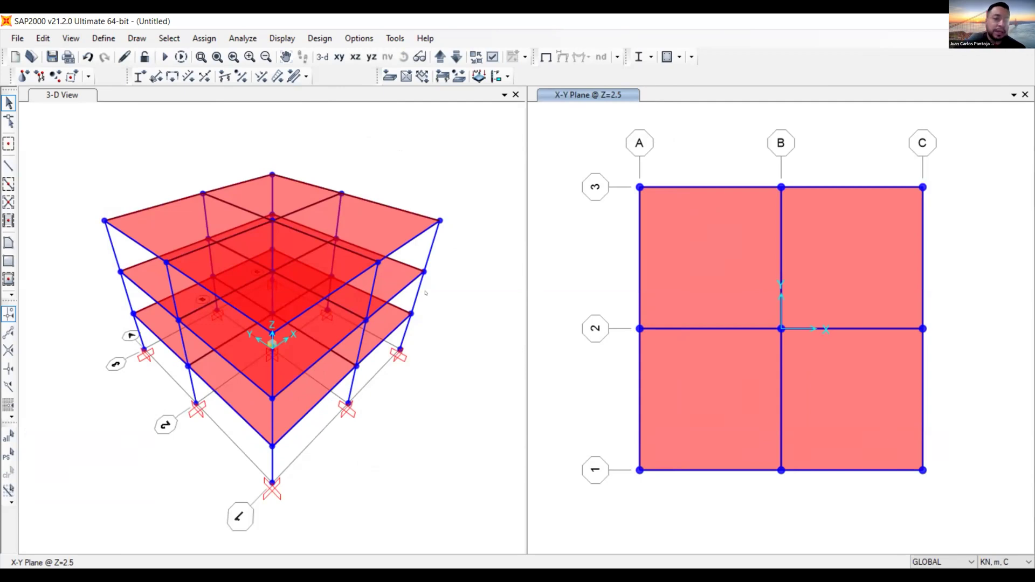
- Add a new United States concrete material with the Customary standard and grade f'c 6000 psi
{"action": "left_click", "coordinate": [425, 154]}
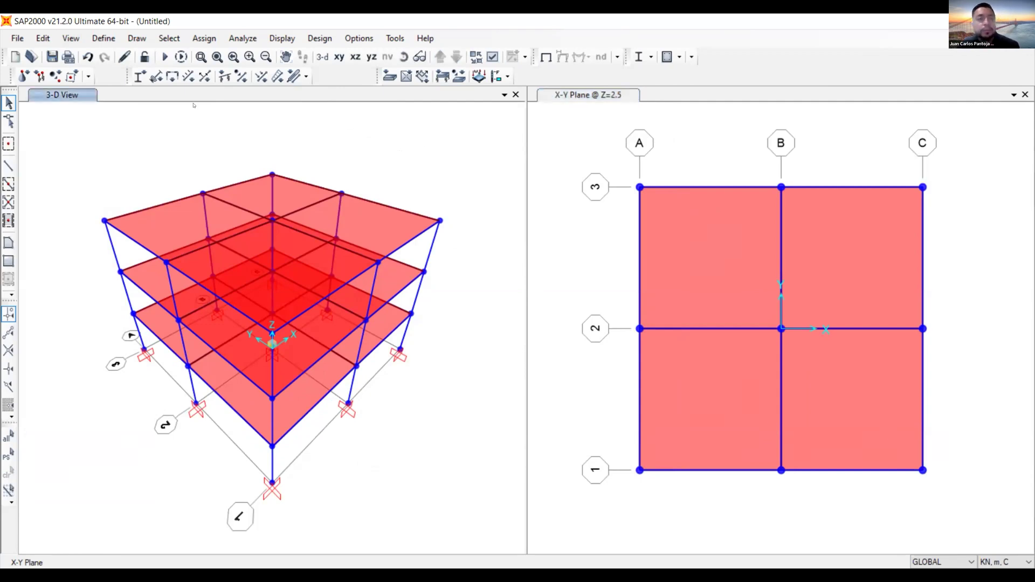
{"action": "left_click", "coordinate": [104, 39]}
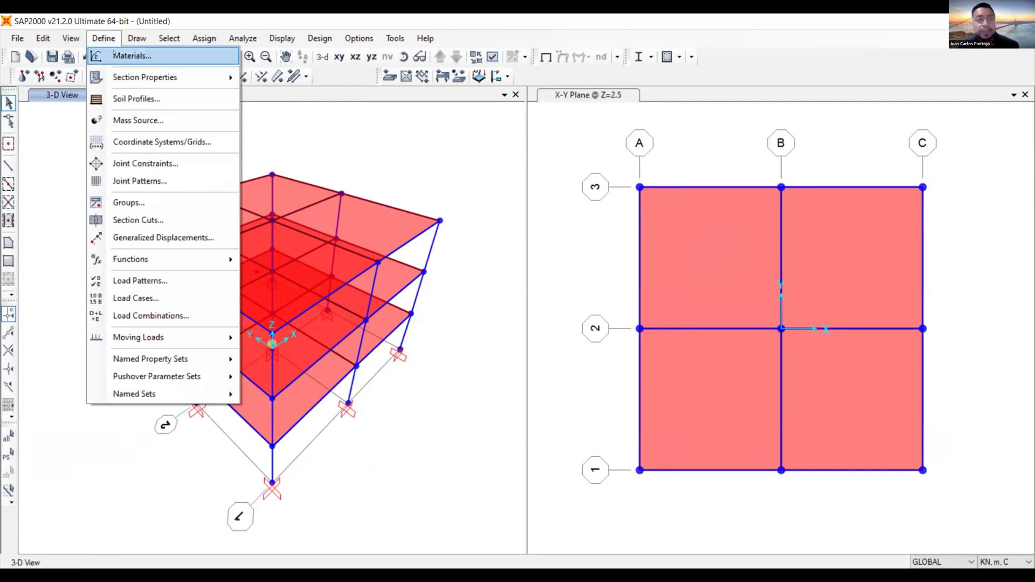
{"action": "left_click", "coordinate": [115, 55]}
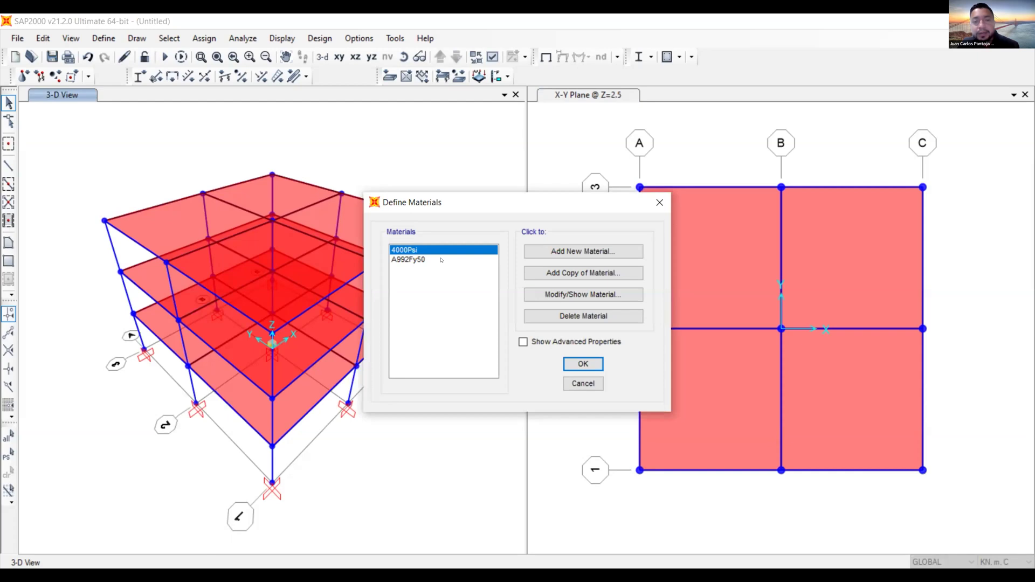
{"action": "left_click", "coordinate": [573, 251]}
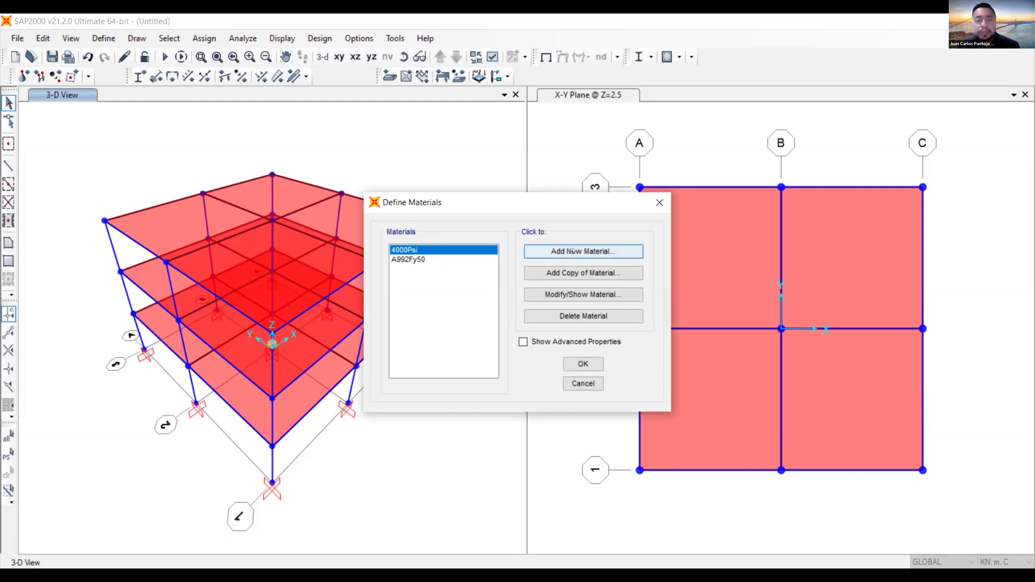
{"action": "left_click", "coordinate": [512, 291]}
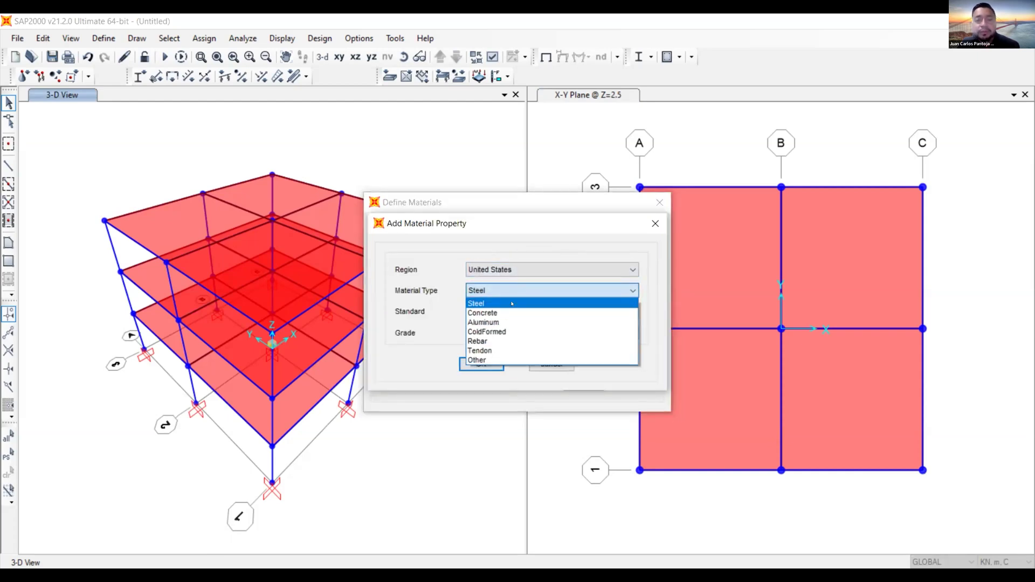
{"action": "left_click", "coordinate": [512, 312]}
{"action": "left_click", "coordinate": [512, 332]}
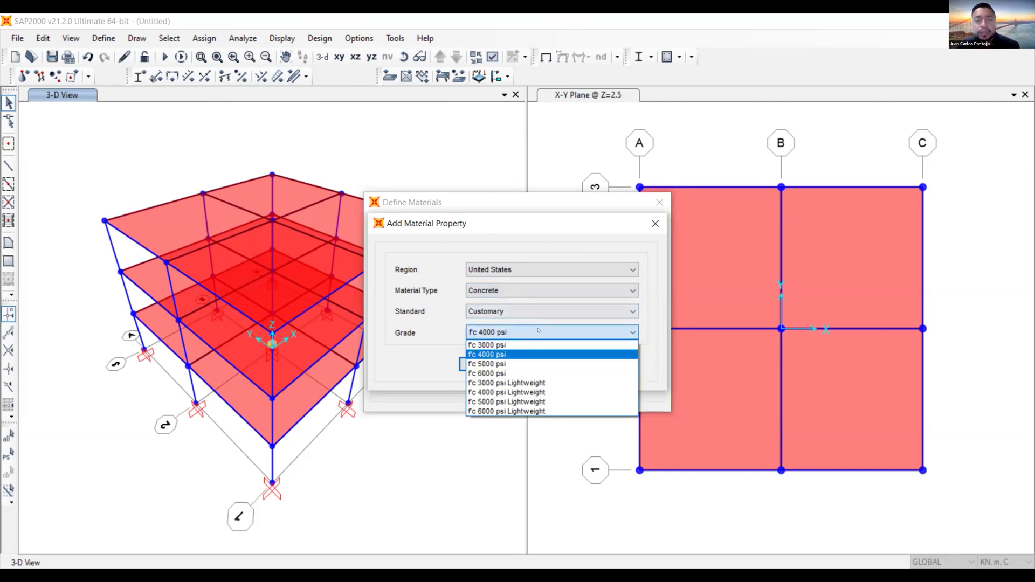
{"action": "left_click", "coordinate": [512, 372]}
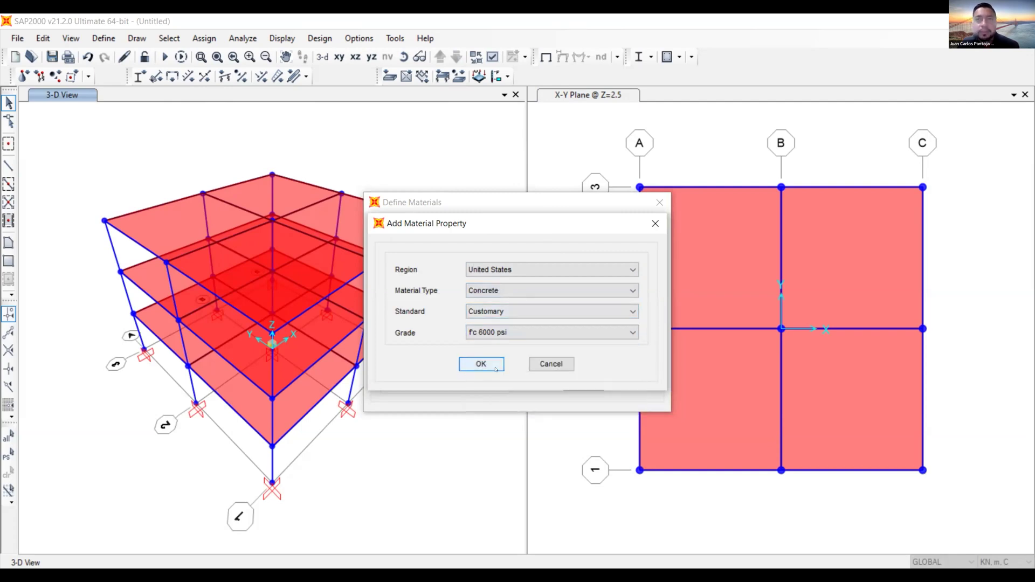
{"action": "left_click", "coordinate": [495, 369]}
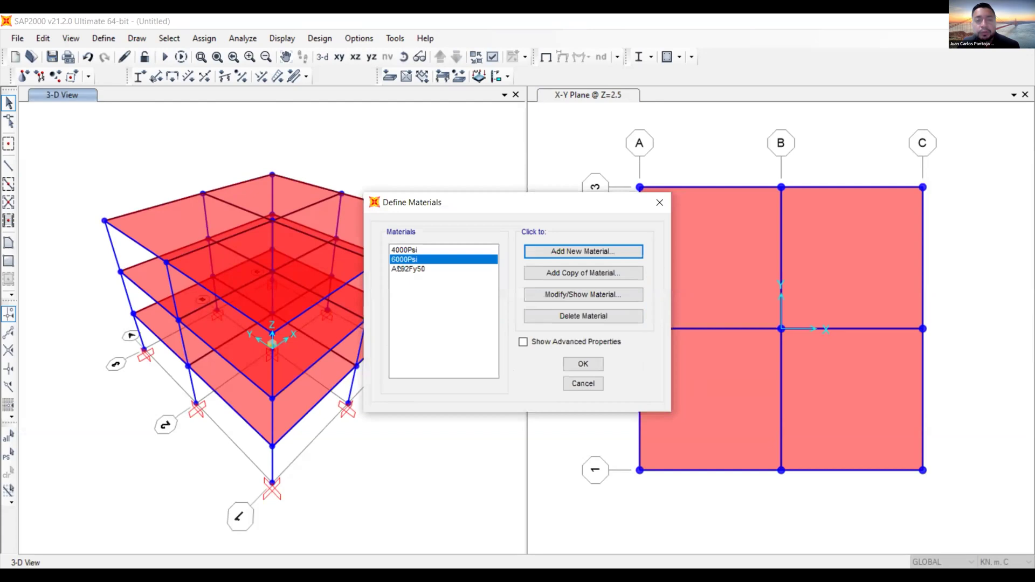
- Review the property data of the 6000Psi material and accept the material definitions
{"action": "left_click", "coordinate": [467, 261]}
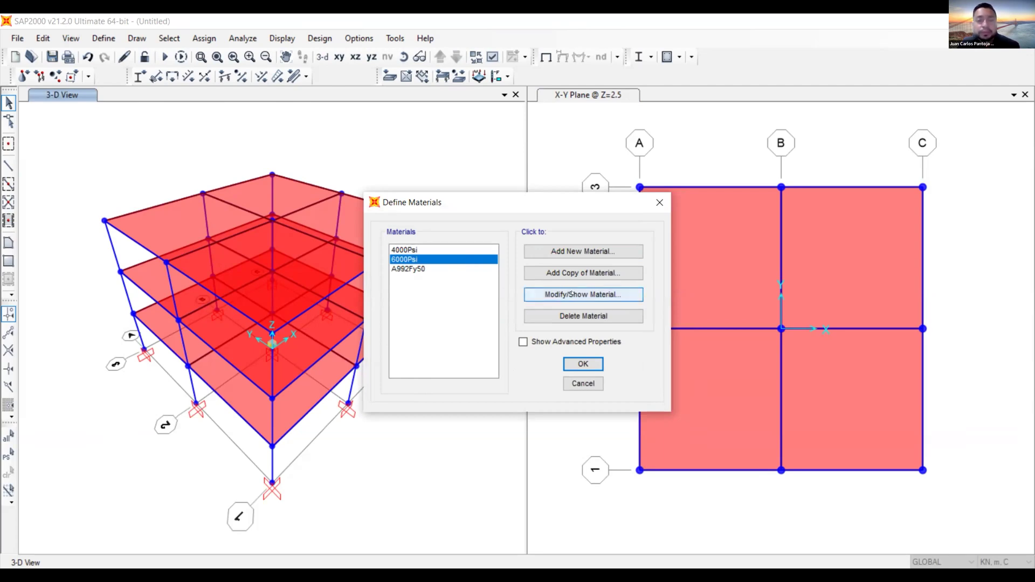
{"action": "left_click", "coordinate": [568, 293]}
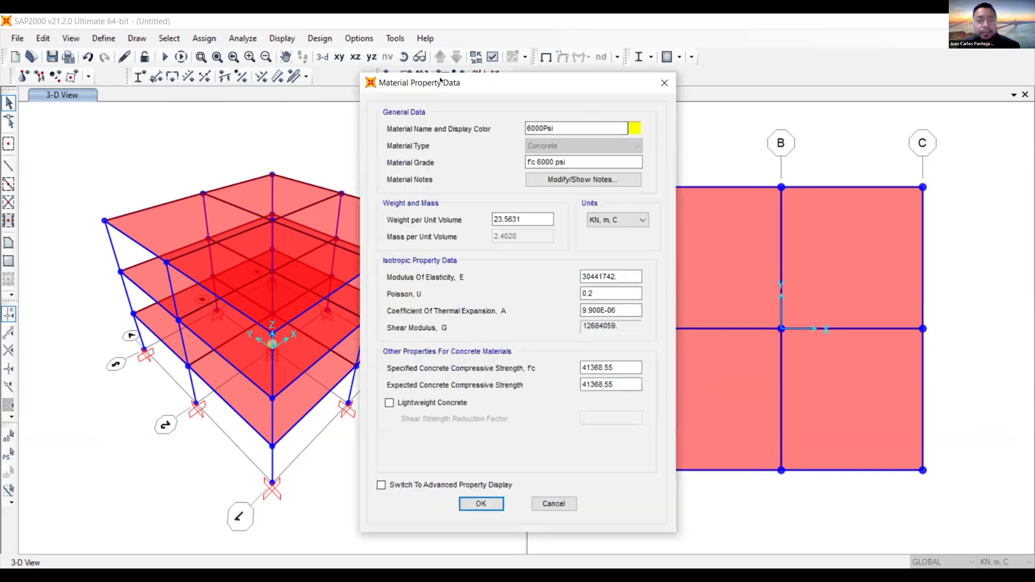
{"action": "left_click_drag", "start_coordinate": [434, 91], "coordinate": [720, 187]}
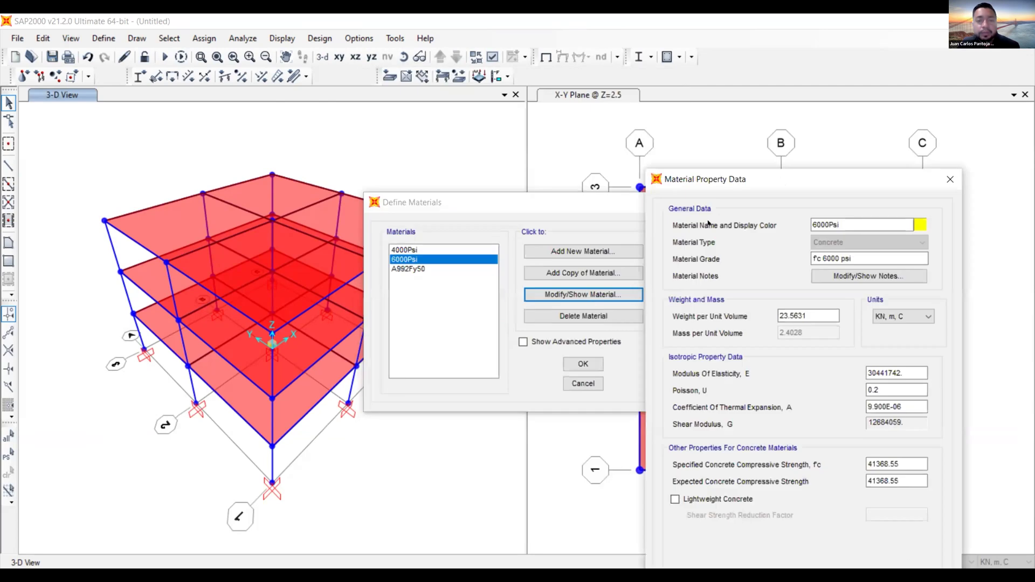
{"action": "left_click_drag", "start_coordinate": [786, 173], "coordinate": [503, 115]}
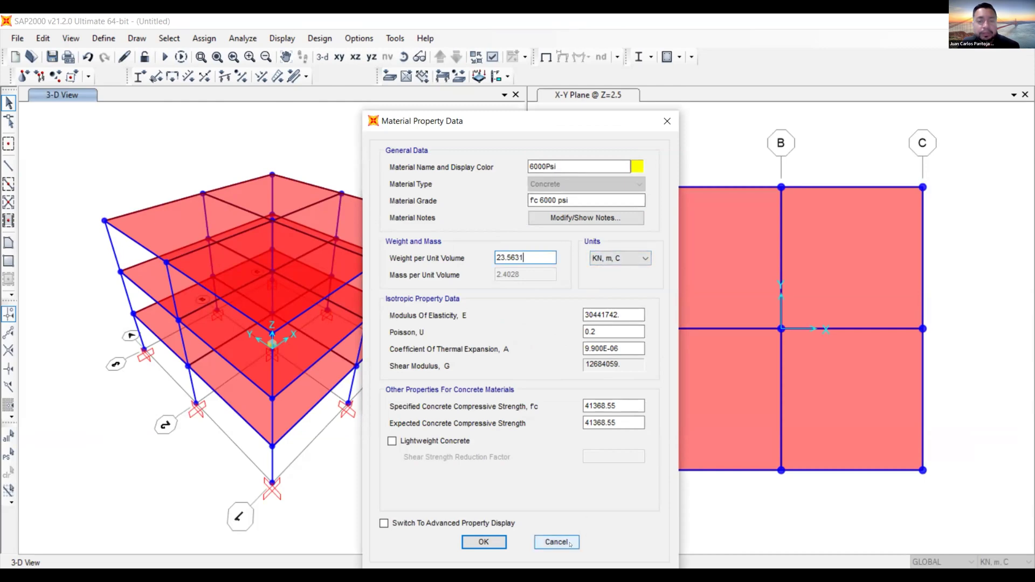
{"action": "left_click", "coordinate": [484, 541]}
{"action": "left_click", "coordinate": [582, 365]}
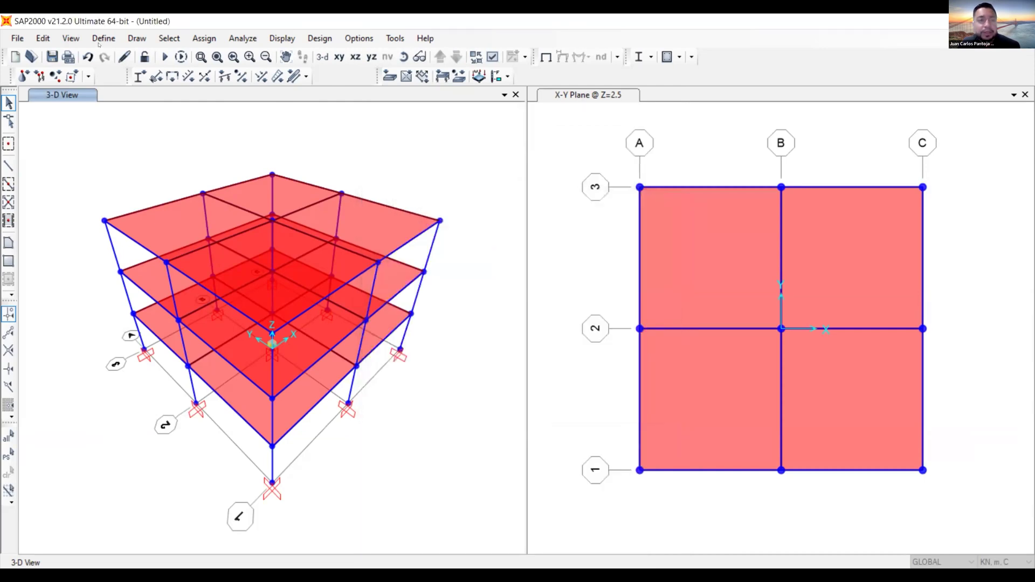
- Add a new rectangular concrete frame section and name it CL60X60
{"action": "left_click", "coordinate": [103, 38]}
{"action": "mouse_move", "coordinate": [147, 78]}
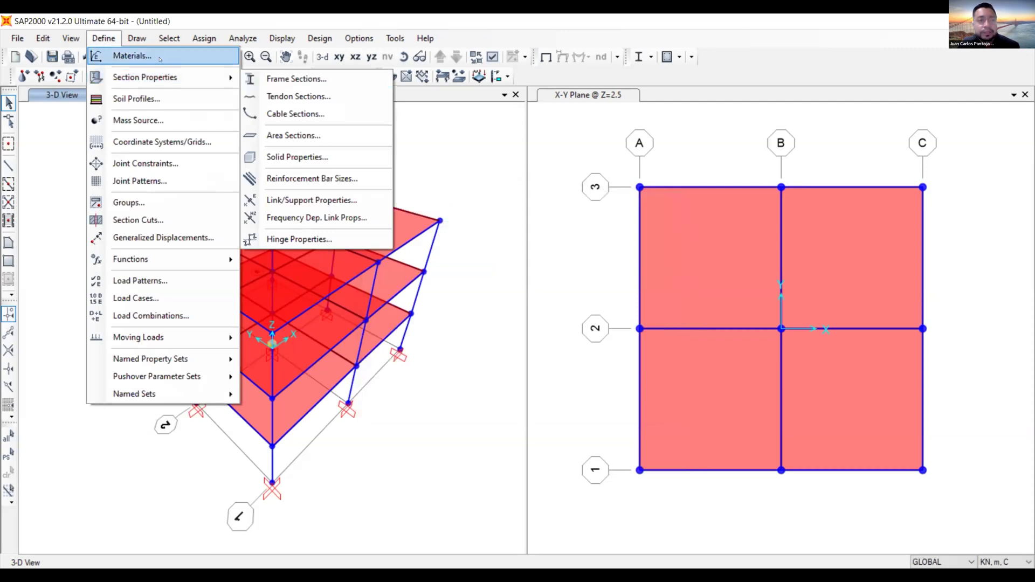
{"action": "left_click", "coordinate": [100, 39]}
{"action": "left_click", "coordinate": [100, 39]}
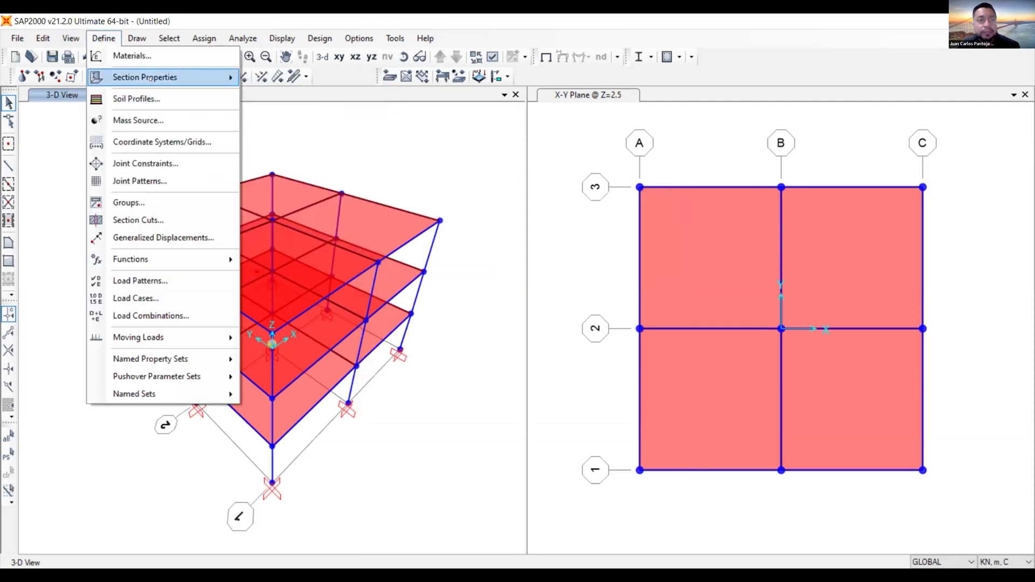
{"action": "mouse_move", "coordinate": [226, 78]}
{"action": "left_click", "coordinate": [302, 78]}
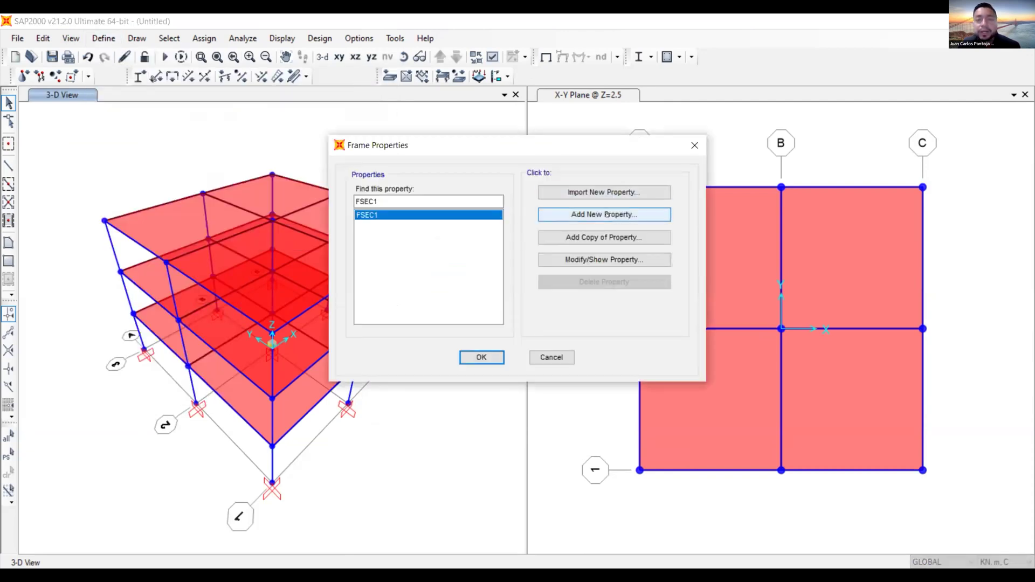
{"action": "left_click", "coordinate": [606, 215]}
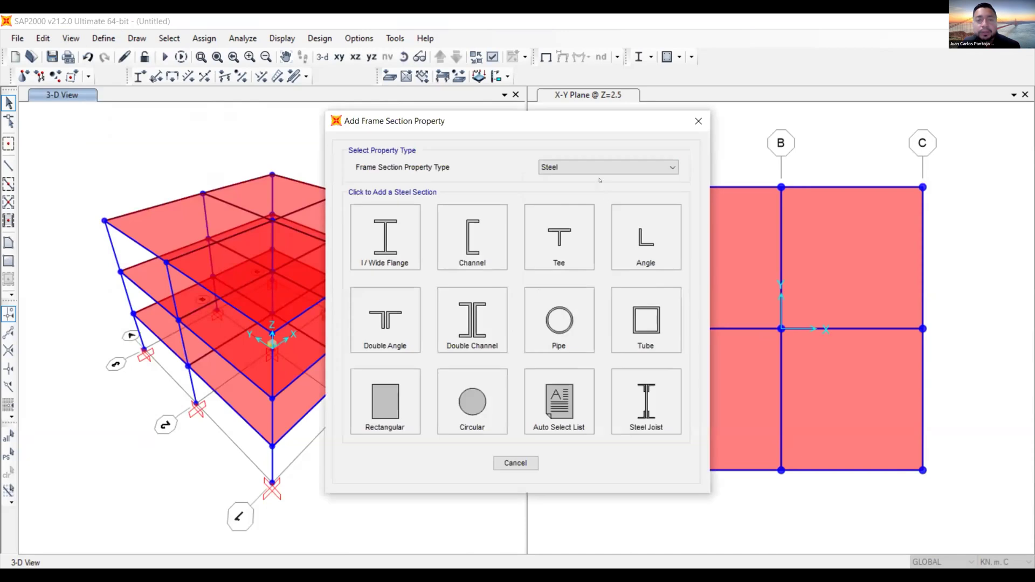
{"action": "left_click", "coordinate": [592, 193]}
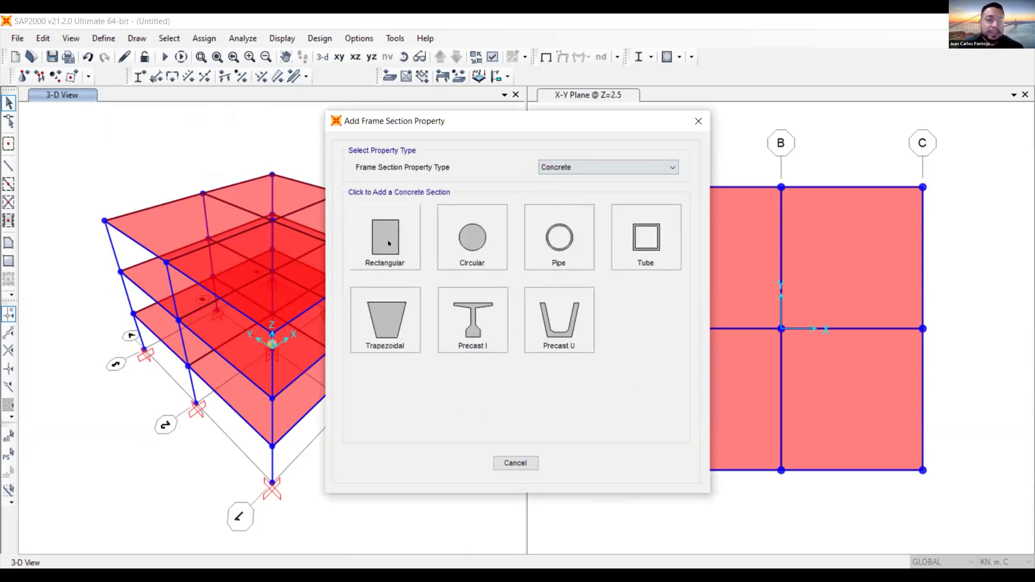
{"action": "left_click", "coordinate": [384, 243]}
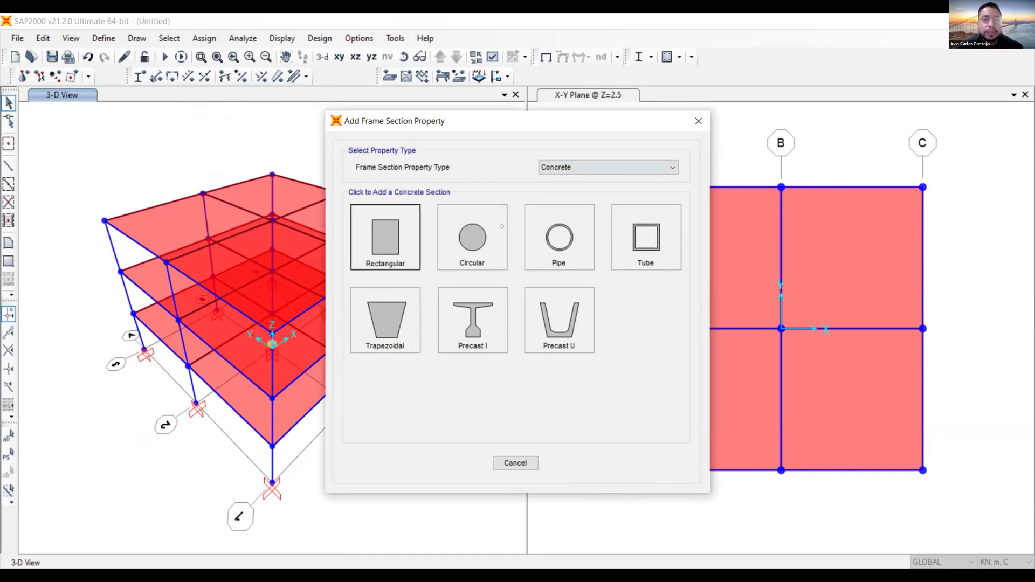
{"action": "type", "text": "C"}
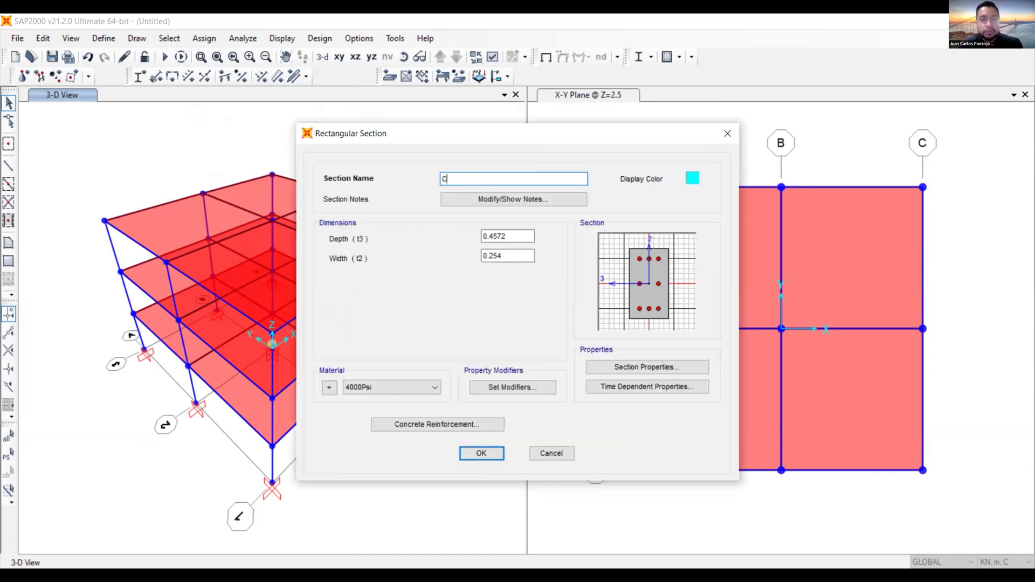
{"action": "type", "text": "L60X60"}
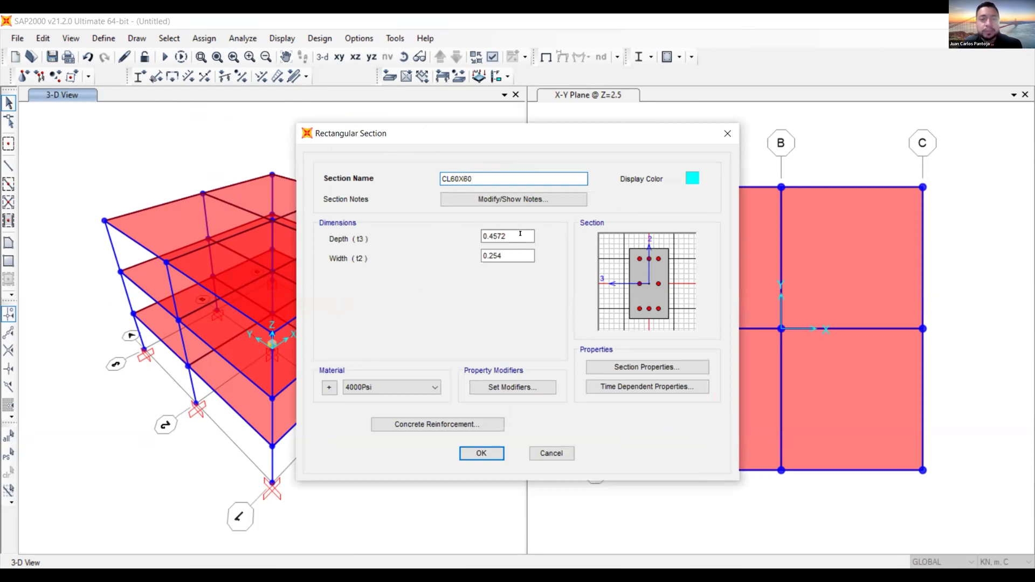
- Set the CL60X60 section's depth to 0.6 and its width to 60cm
{"action": "key", "text": "Tab"}
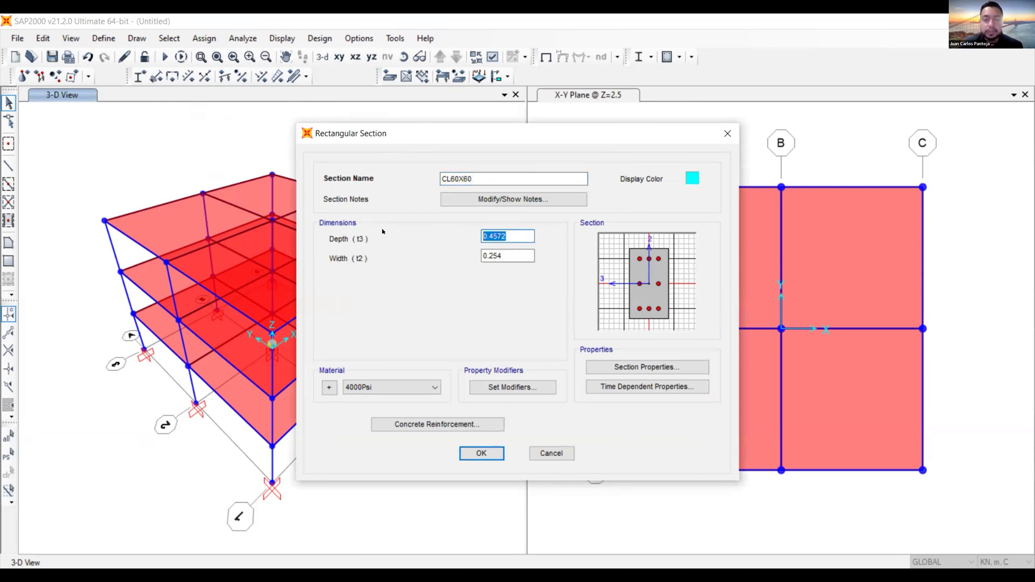
{"action": "type", "text": "0.6"}
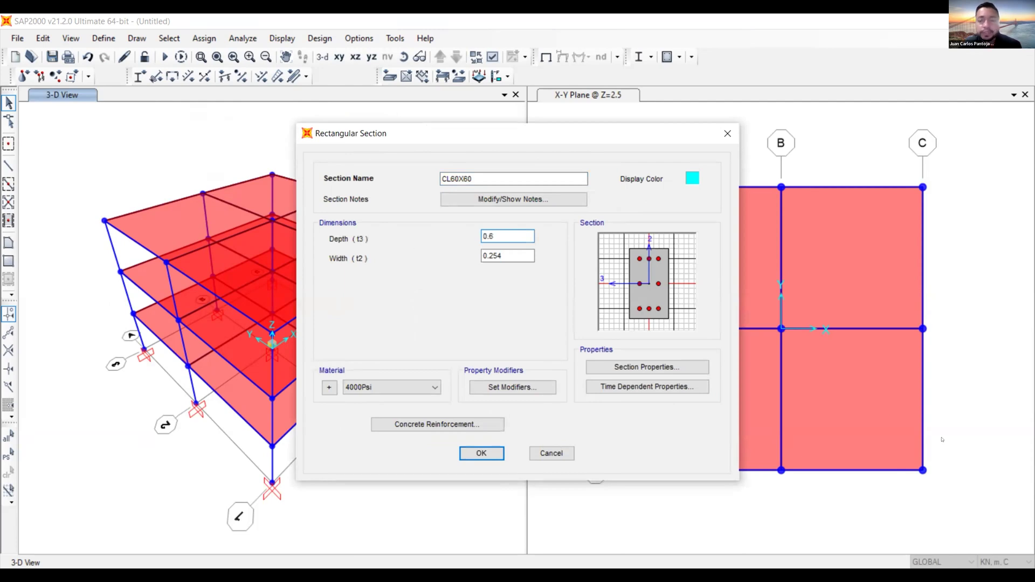
{"action": "left_click_drag", "start_coordinate": [497, 233], "coordinate": [463, 232]}
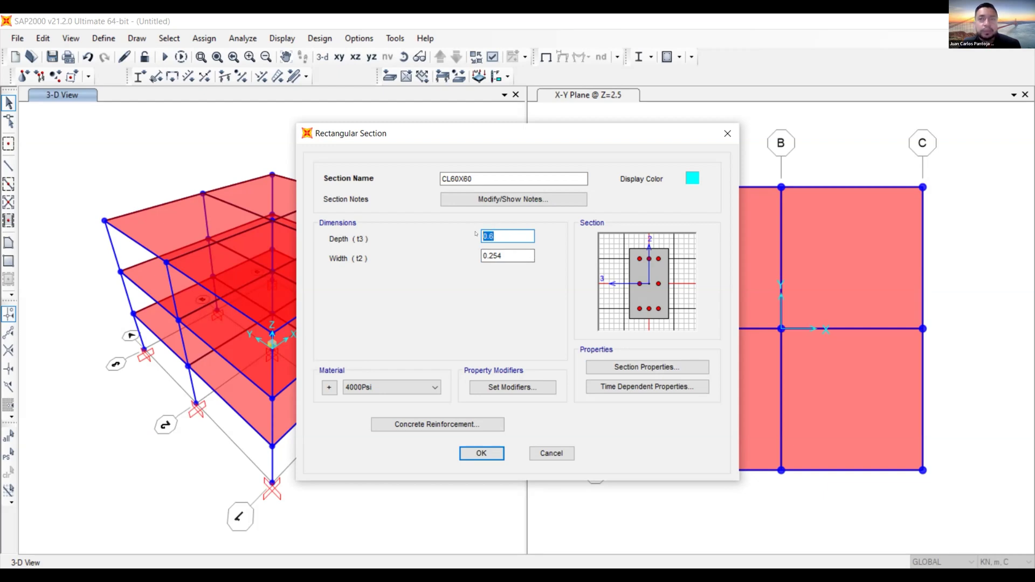
{"action": "key", "text": "Tab"}
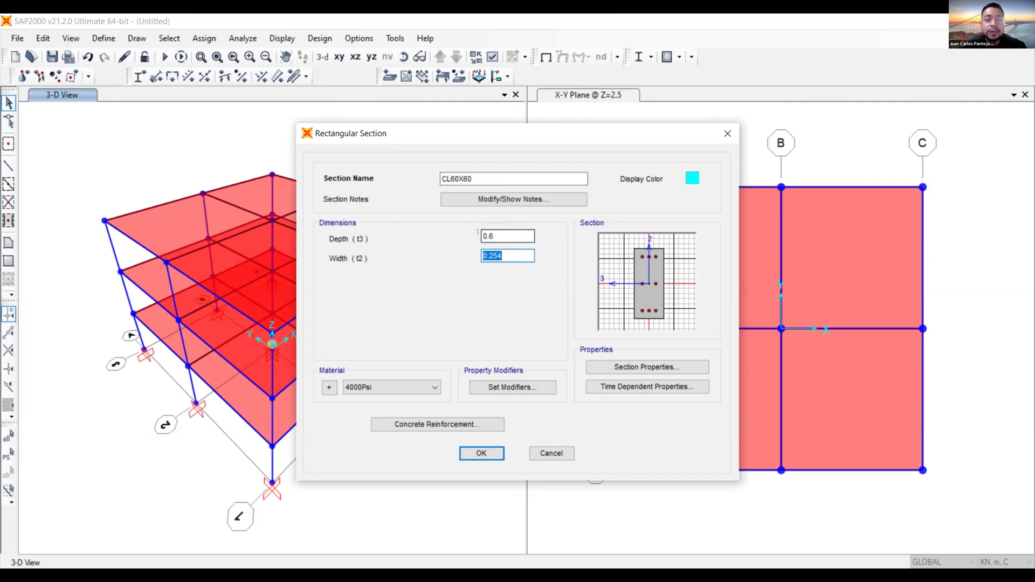
{"action": "type", "text": "60cm"}
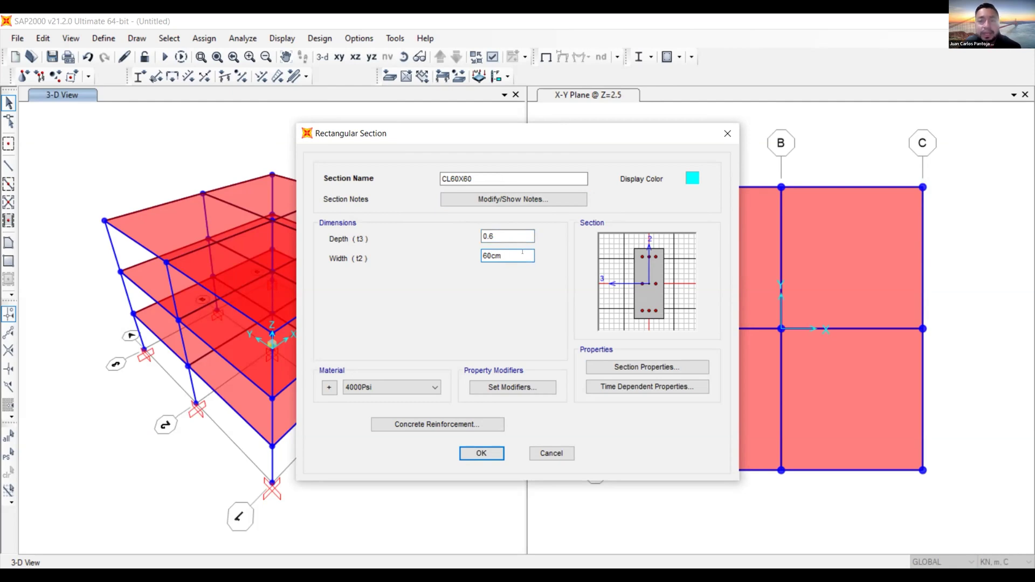
{"action": "left_click", "coordinate": [505, 236]}
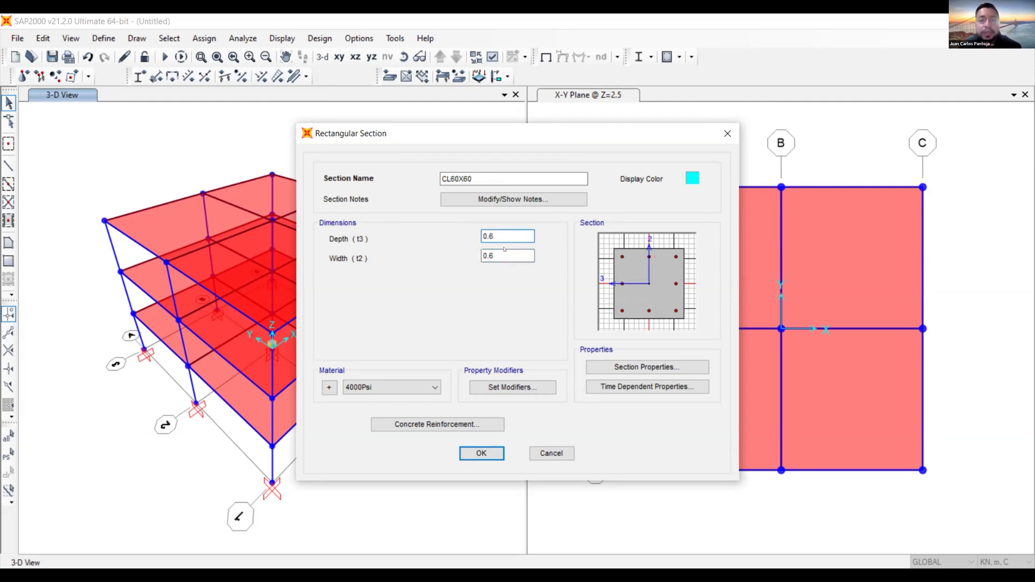
- Set the CL60X60 section's width to 30in
{"action": "left_click", "coordinate": [504, 249]}
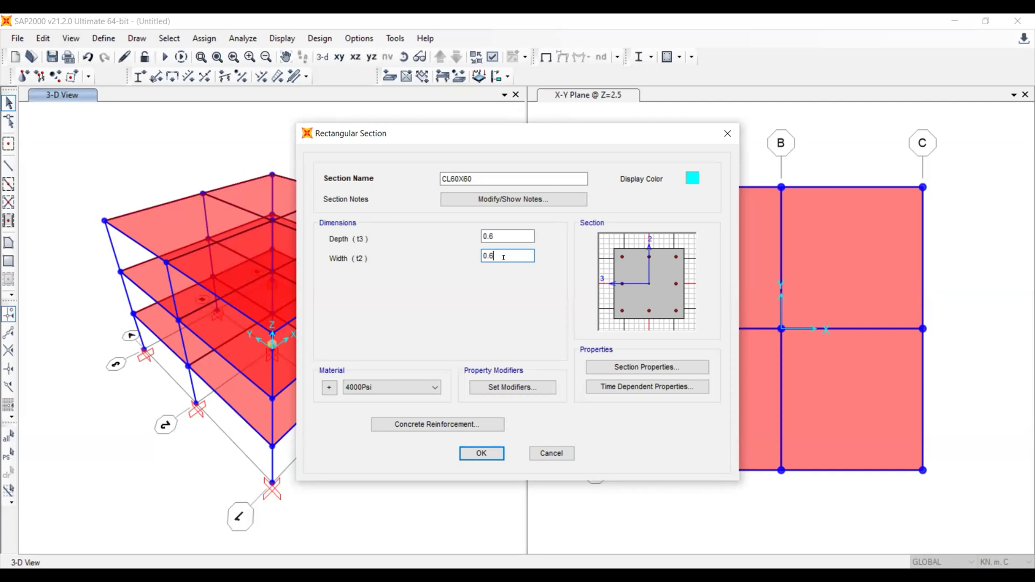
{"action": "left_click_drag", "start_coordinate": [503, 252], "coordinate": [445, 257]}
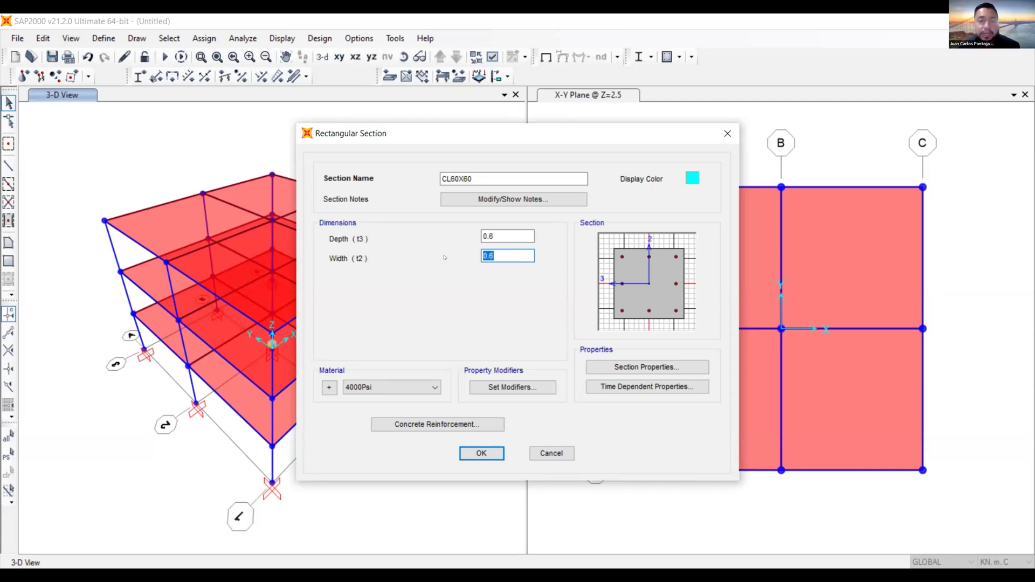
{"action": "type", "text": "30in"}
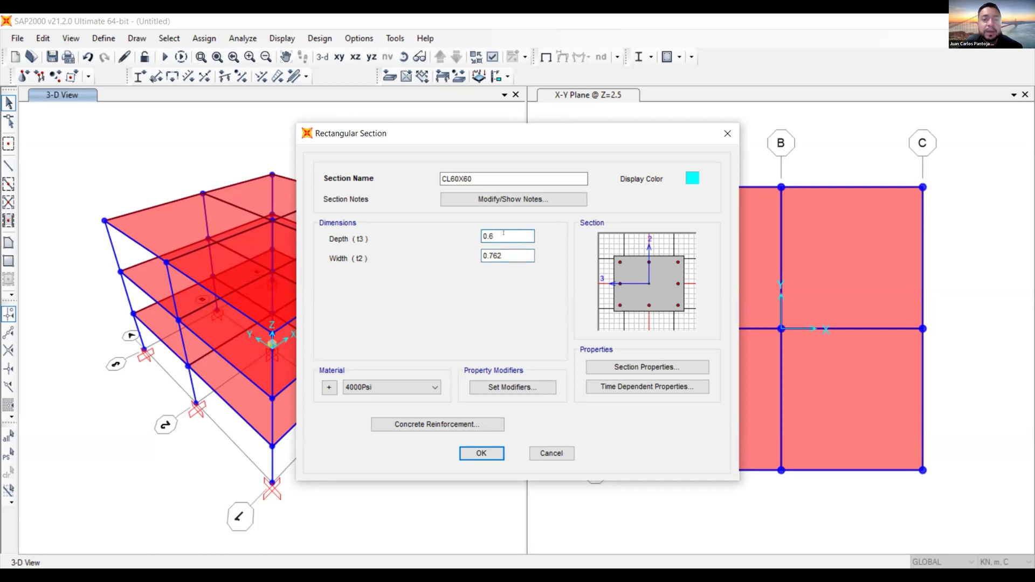
- Set the CL60X60 section's width to 0.6 m
{"action": "left_click", "coordinate": [504, 251]}
{"action": "left_click", "coordinate": [503, 251]}
{"action": "double_click", "coordinate": [504, 251]}
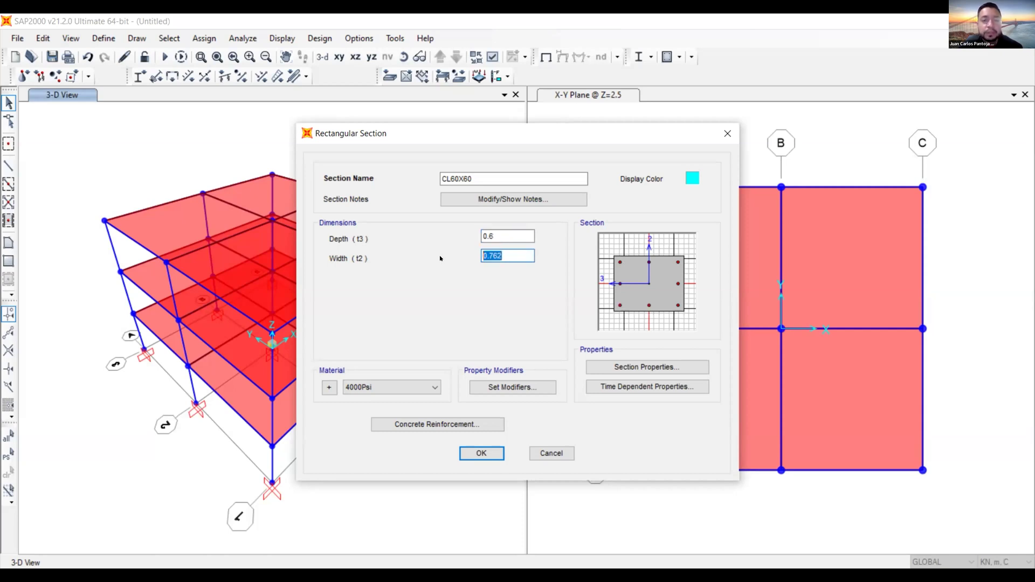
{"action": "type", "text": "0.6"}
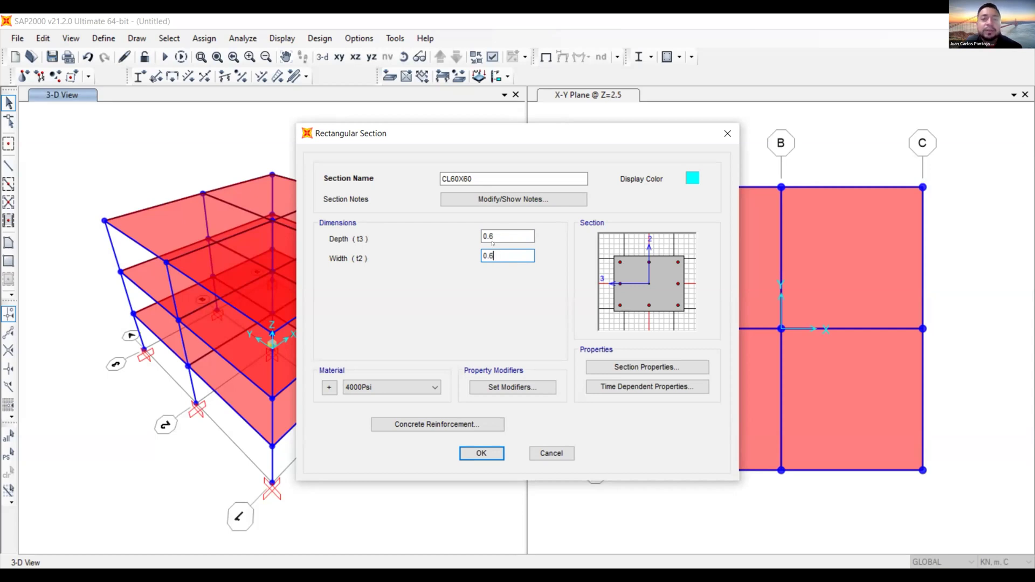
{"action": "left_click", "coordinate": [492, 241]}
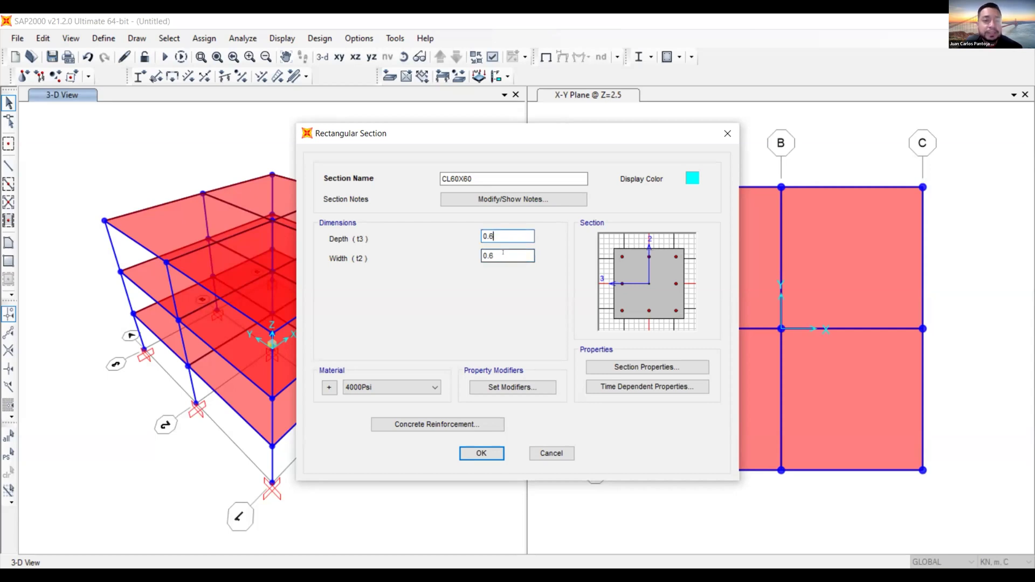
{"action": "left_click", "coordinate": [503, 252]}
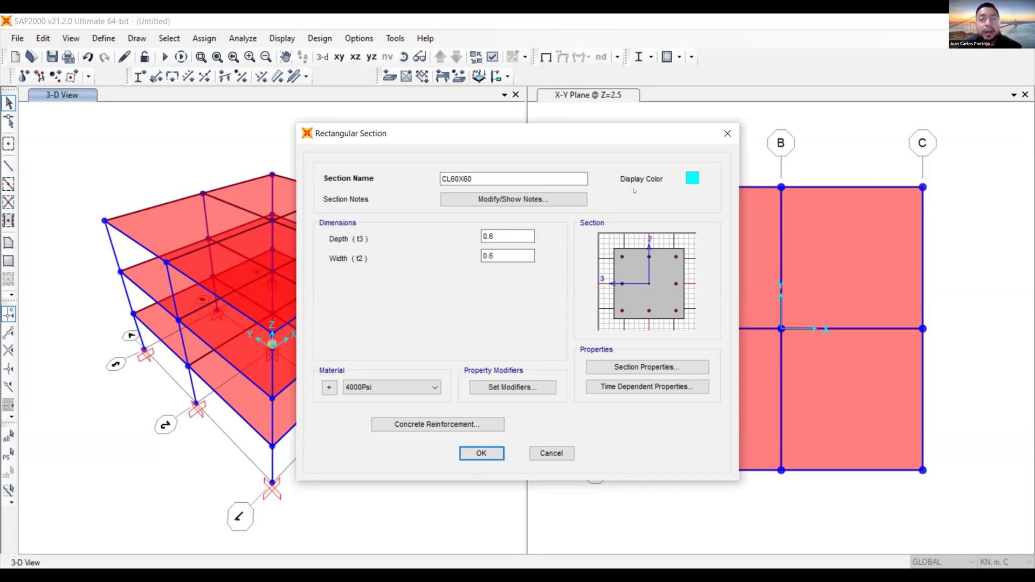
- Change the CL60X60 section's display color to red and accept the section definition
{"action": "left_click", "coordinate": [692, 179]}
{"action": "left_click", "coordinate": [454, 182]}
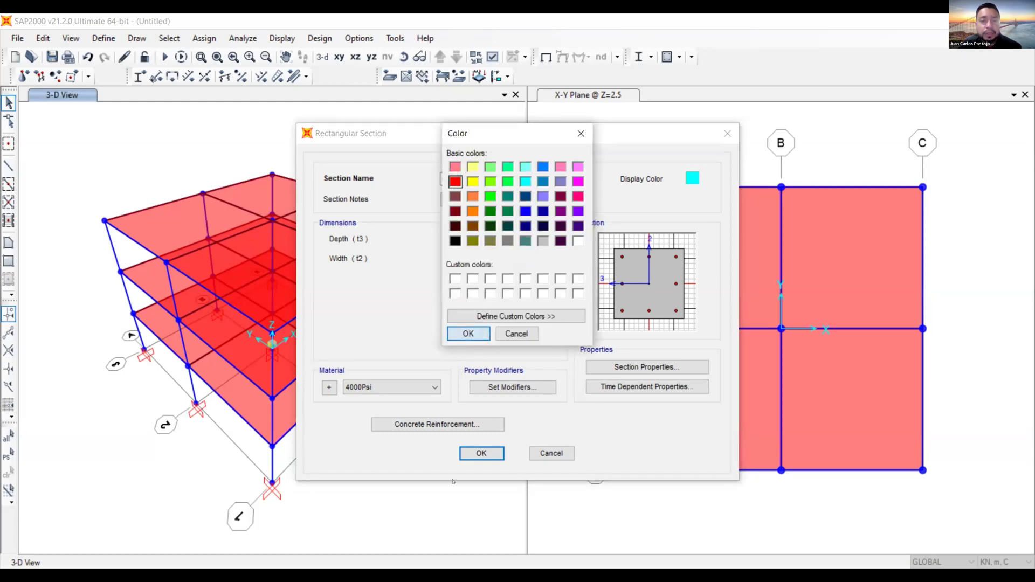
{"action": "left_click", "coordinate": [468, 334]}
{"action": "left_click", "coordinate": [492, 452]}
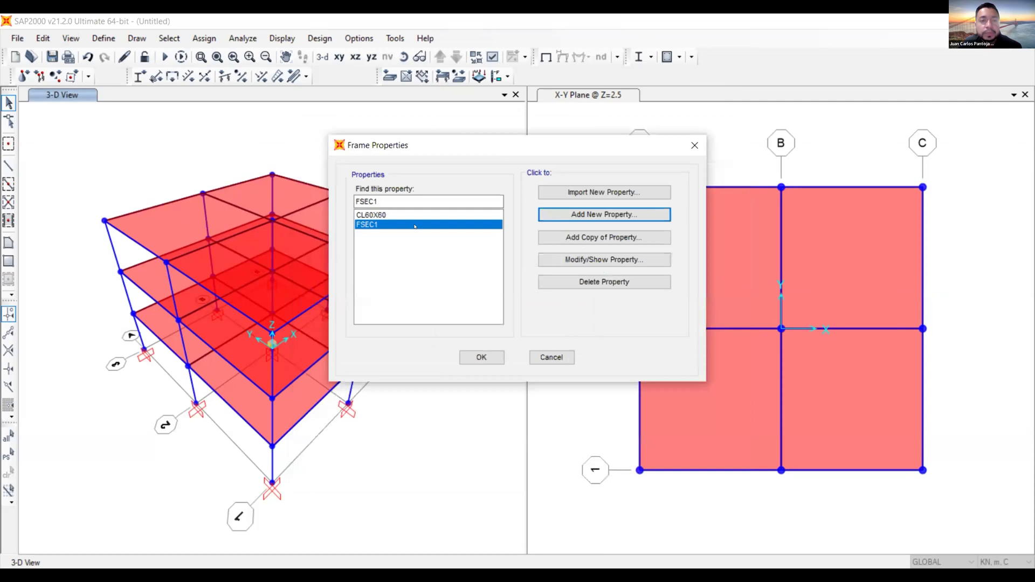
- Create a copy of the CL60X60 frame section and name it VG40X60
{"action": "left_click", "coordinate": [374, 216]}
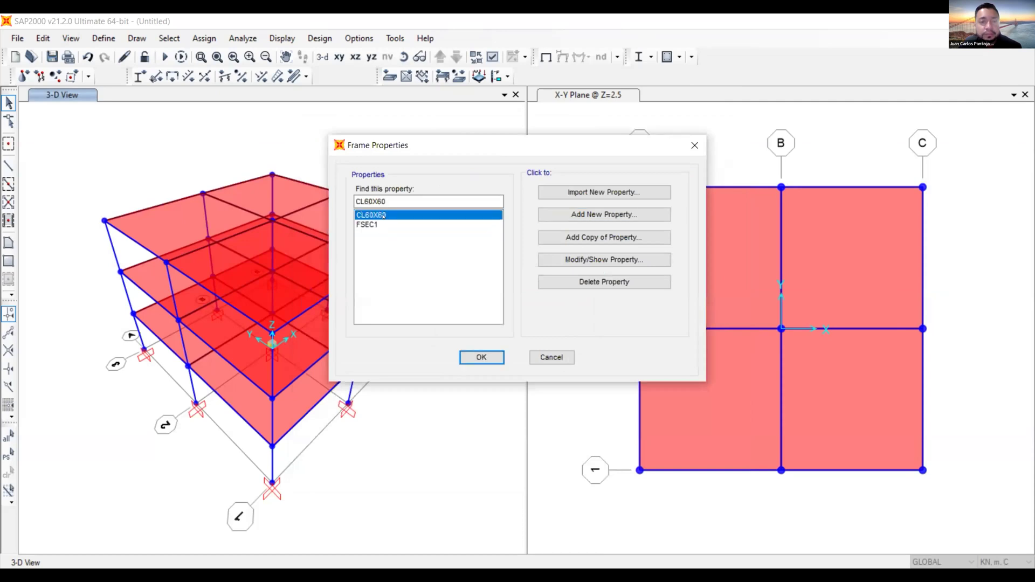
{"action": "left_click", "coordinate": [614, 238]}
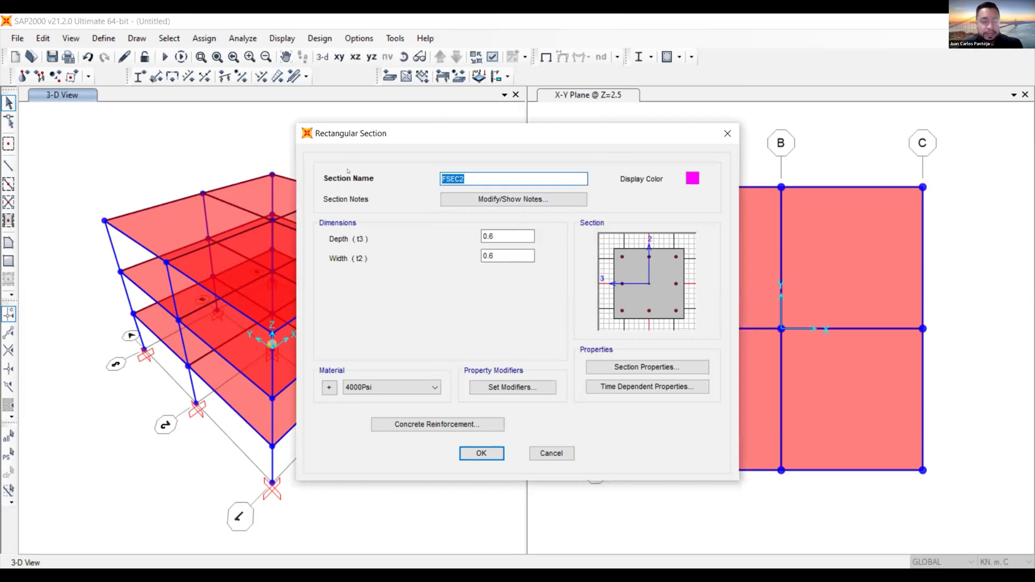
{"action": "type", "text": "V"}
{"action": "key", "text": "BackSpace"}
{"action": "type", "text": "VG"}
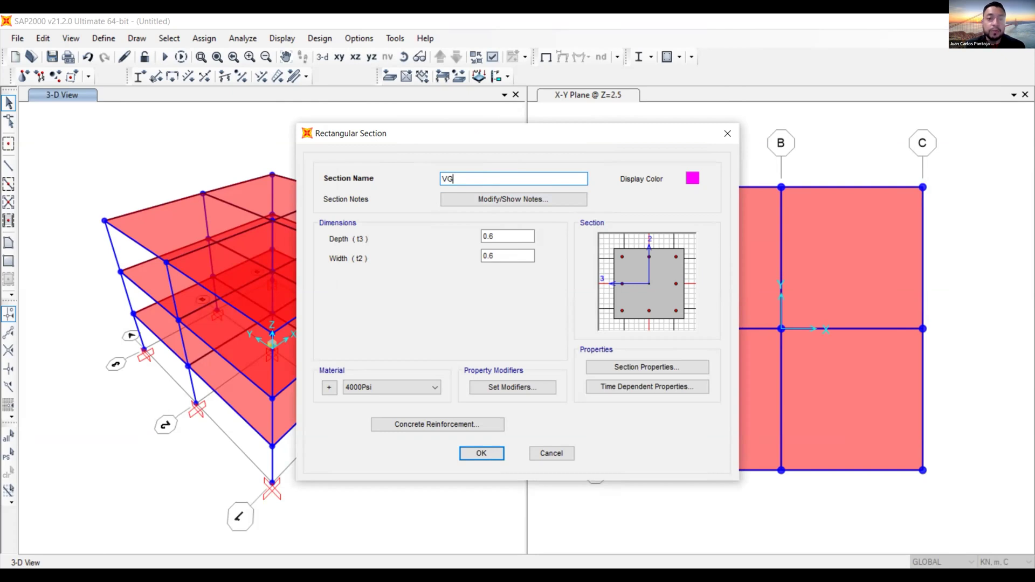
{"action": "type", "text": "40"}
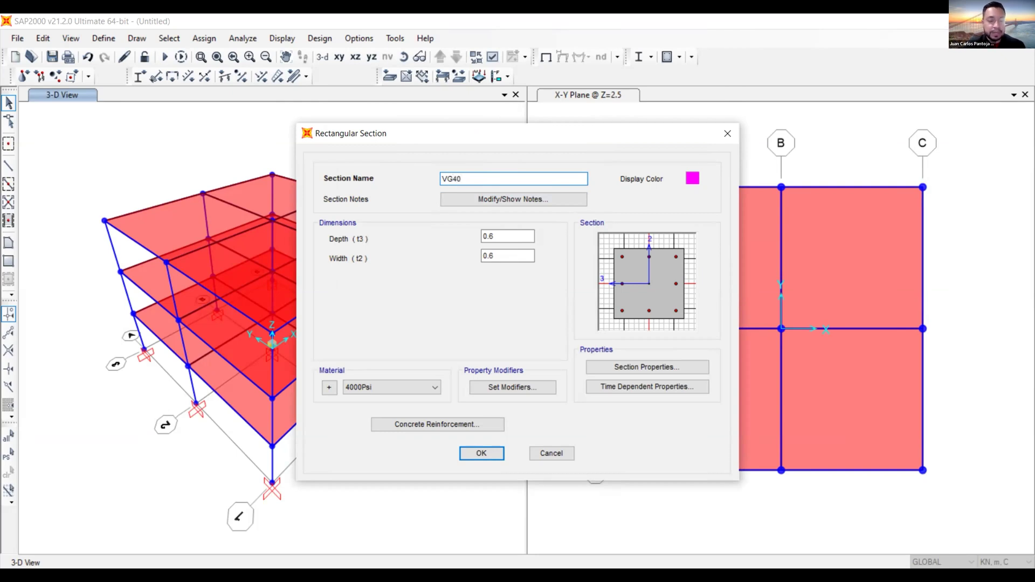
{"action": "type", "text": "X"}
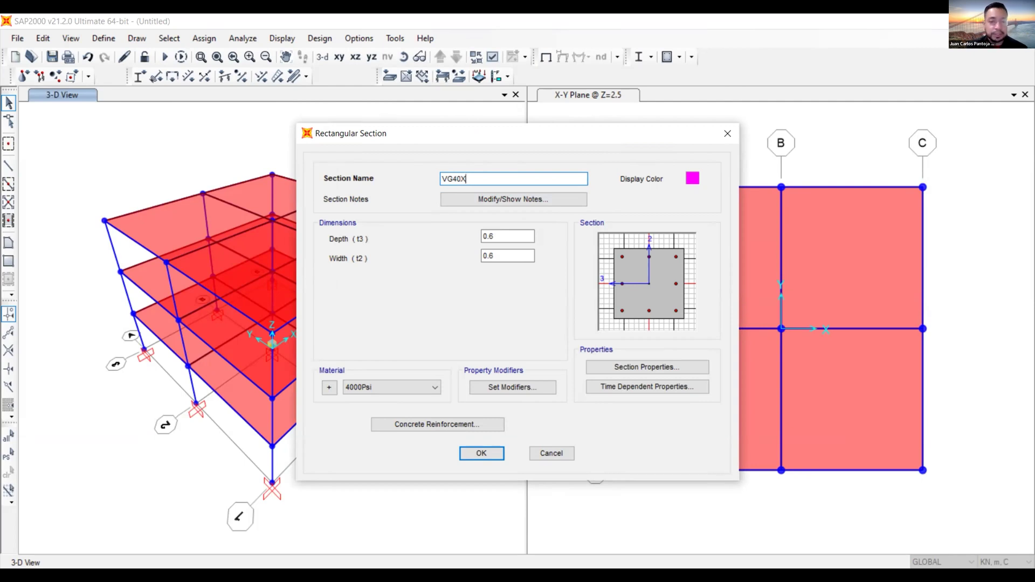
{"action": "type", "text": "60"}
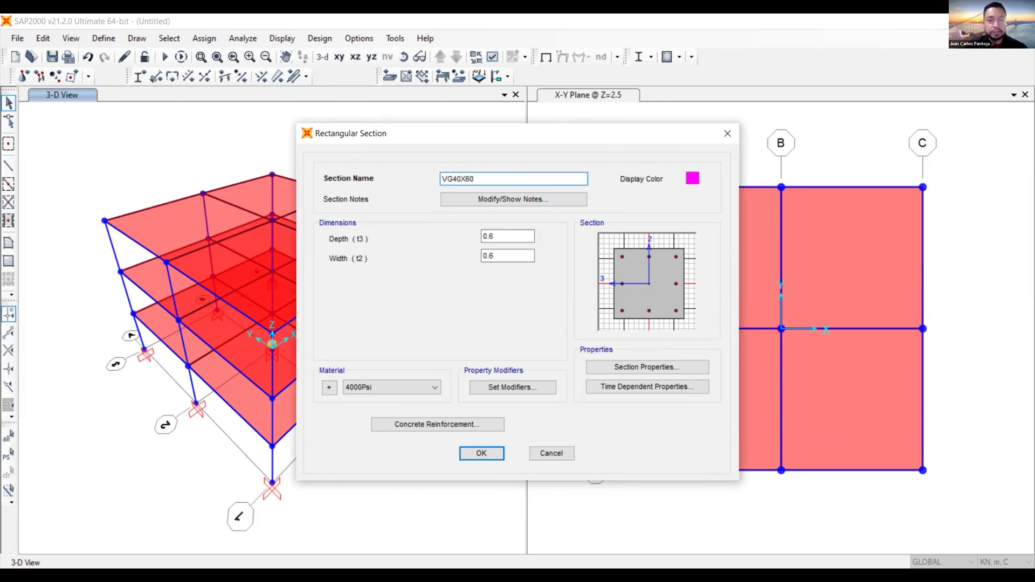
- Set the VG40X60 section's width to 0.4 m
{"action": "left_click", "coordinate": [507, 256]}
{"action": "double_click", "coordinate": [507, 256]}
{"action": "type", "text": "0.4"}
{"action": "double_click", "coordinate": [507, 235]}
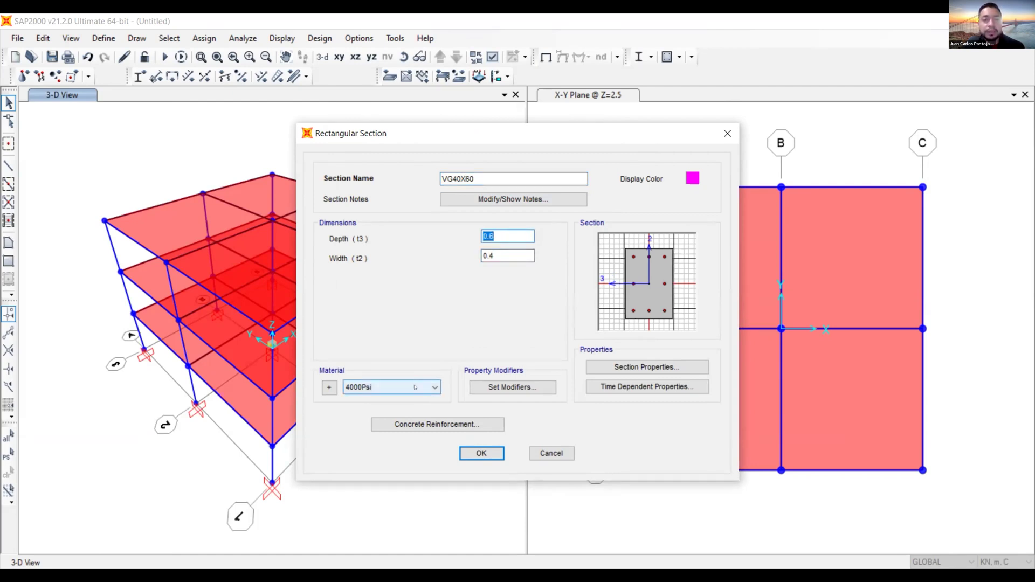
- Change the VG40X60 section's display color to blue and accept the section definition
{"action": "left_click", "coordinate": [690, 176]}
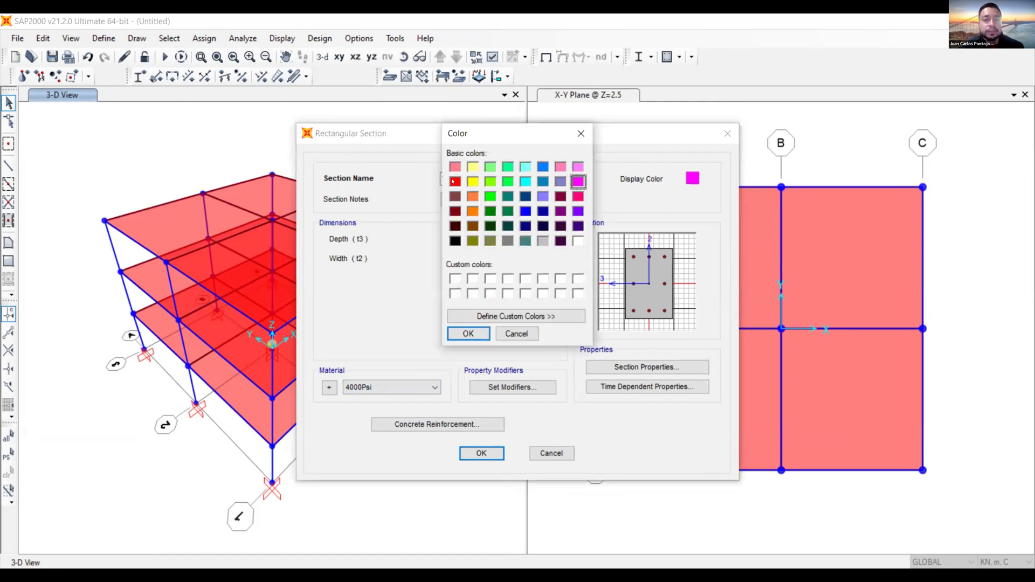
{"action": "left_click", "coordinate": [526, 211]}
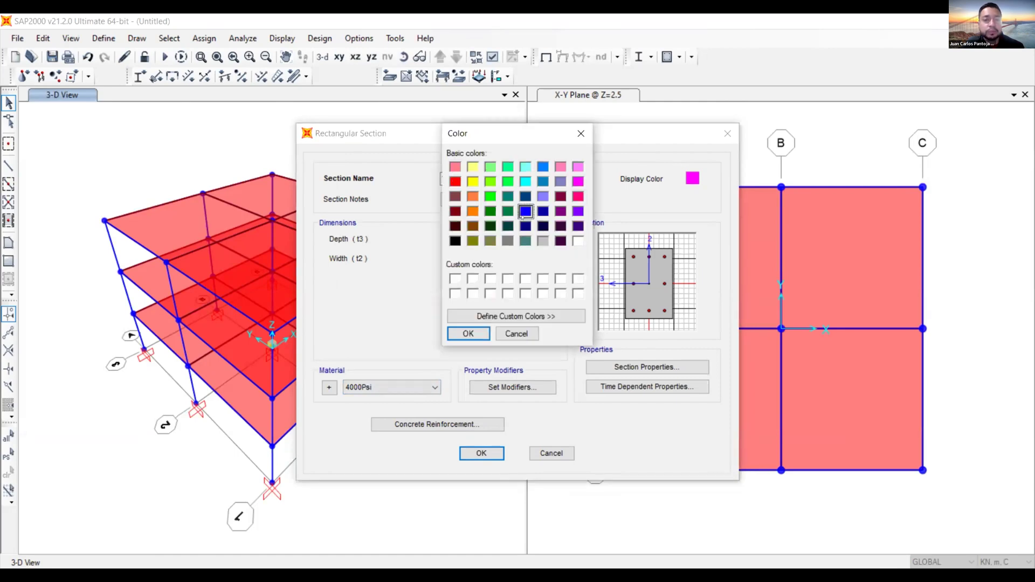
{"action": "left_click", "coordinate": [468, 333]}
{"action": "left_click", "coordinate": [483, 454]}
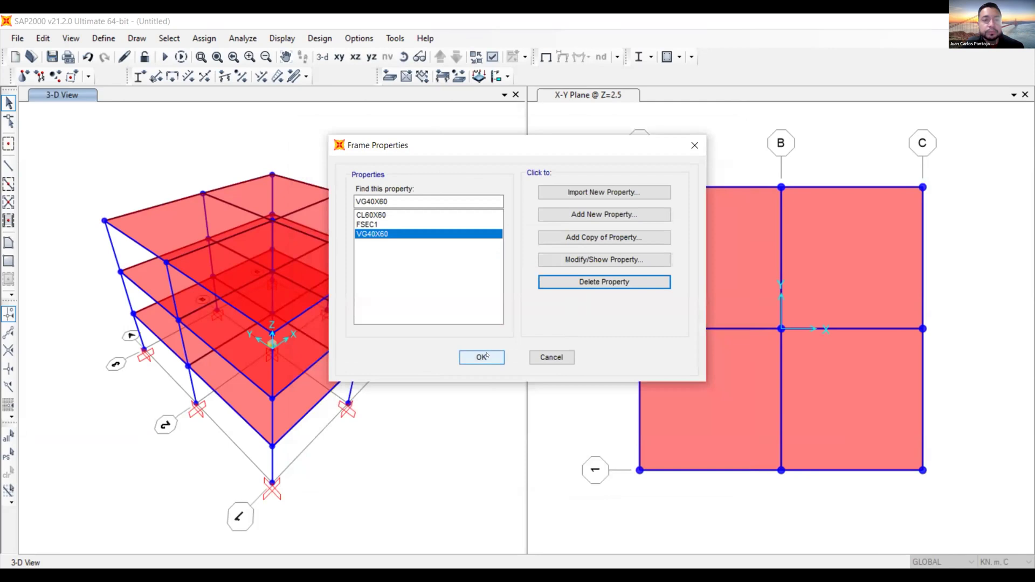
- Create another copy of the CL60X60 frame section and name it CL50X50
{"action": "left_click", "coordinate": [388, 215]}
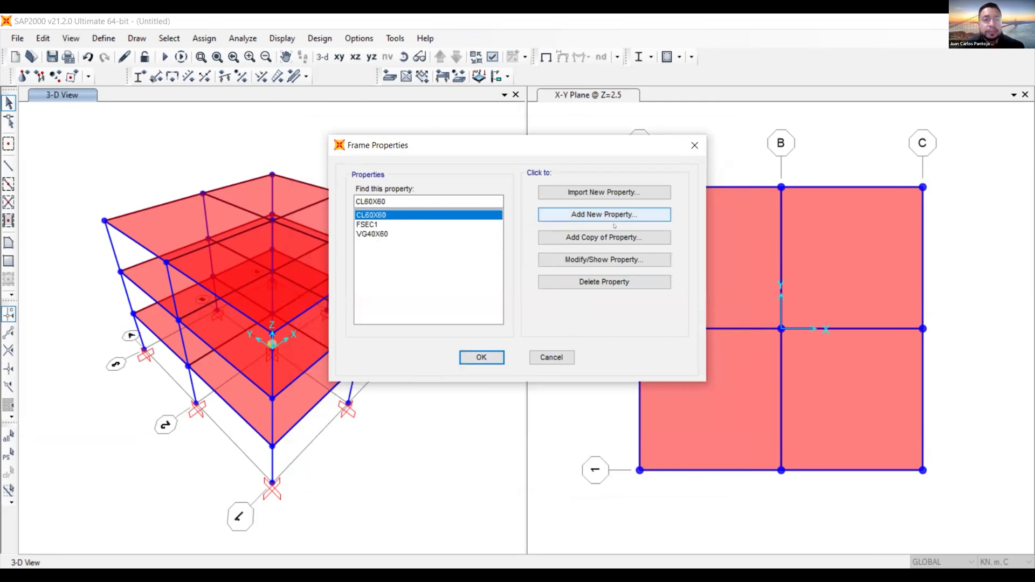
{"action": "left_click", "coordinate": [623, 236]}
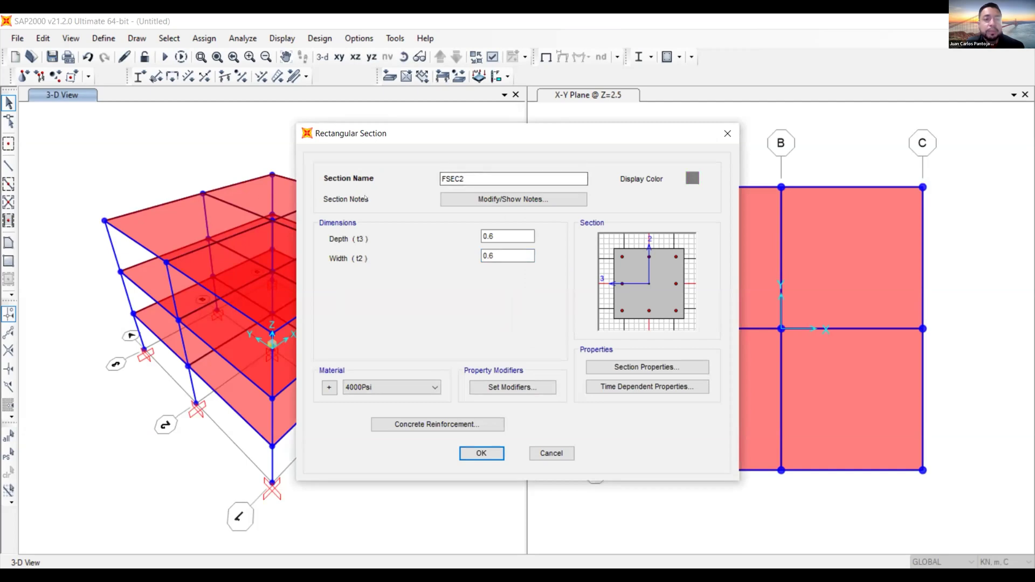
{"action": "double_click", "coordinate": [485, 177]}
{"action": "type", "text": "C"}
{"action": "key", "text": "BackSpace"}
{"action": "type", "text": "CL"}
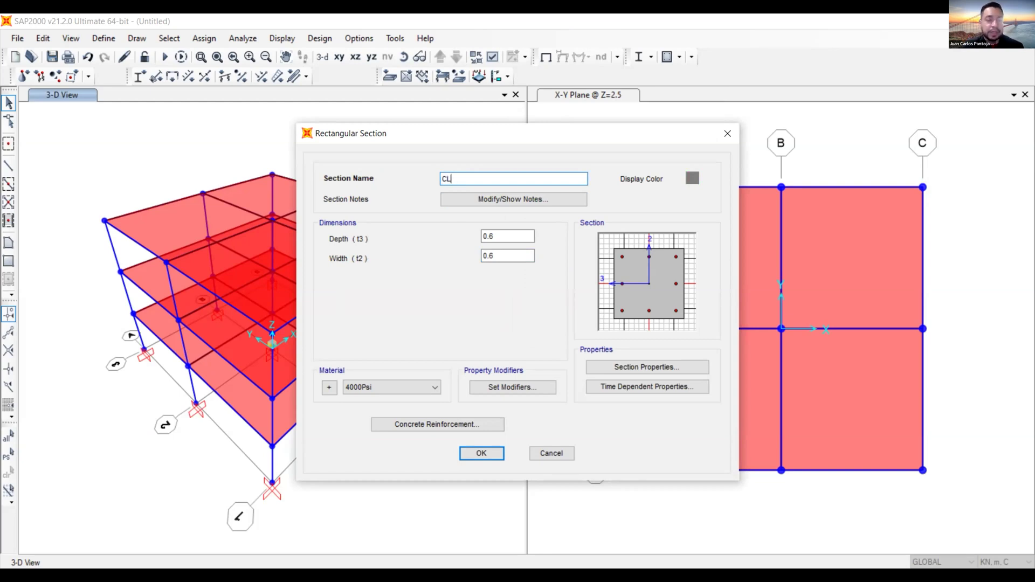
{"action": "type", "text": "5"}
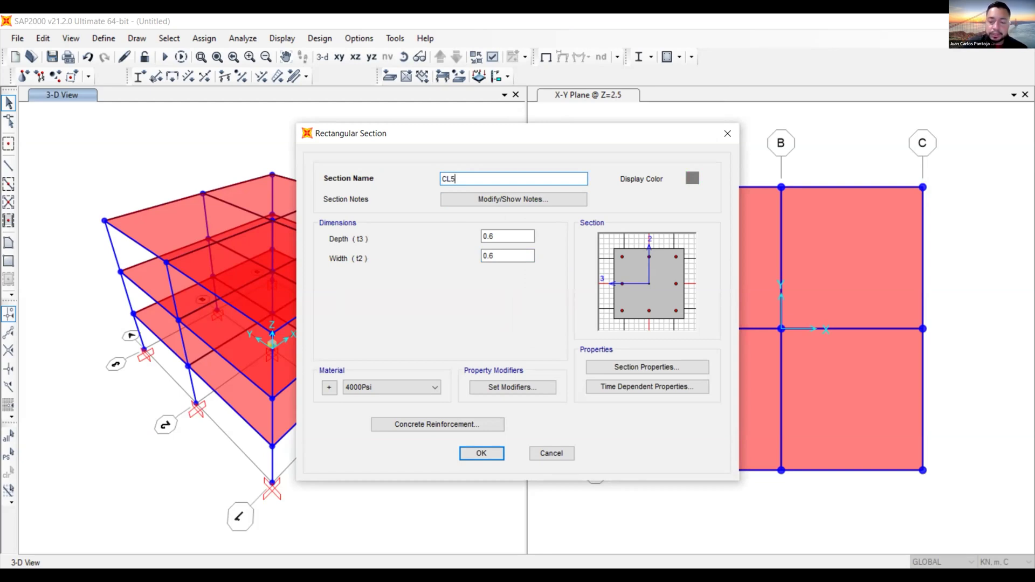
{"action": "type", "text": "0x50"}
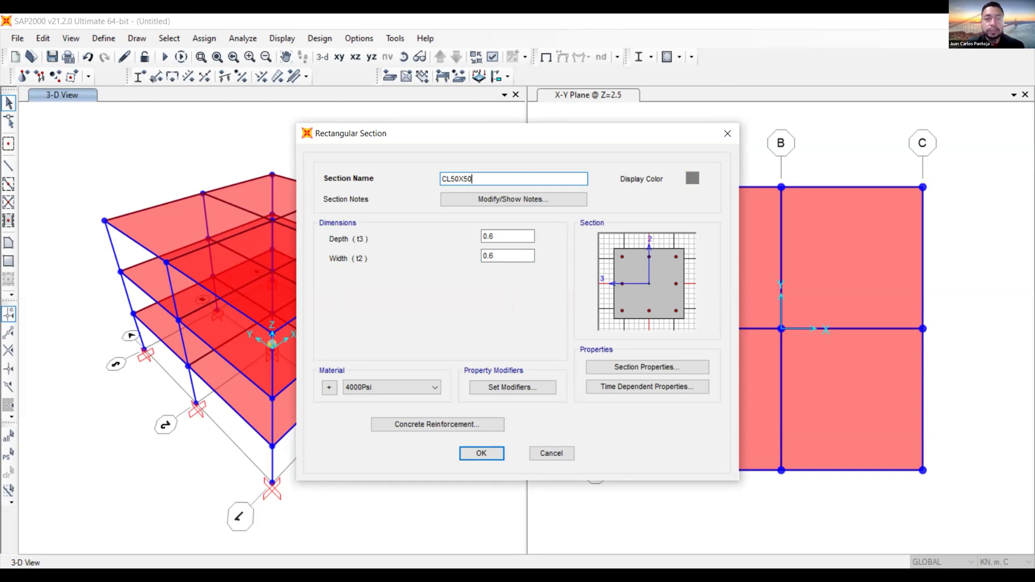
{"action": "key", "text": "BackSpace"}
{"action": "key", "text": "BackSpace"}
{"action": "key", "text": "BackSpace"}
{"action": "type", "text": "x"}
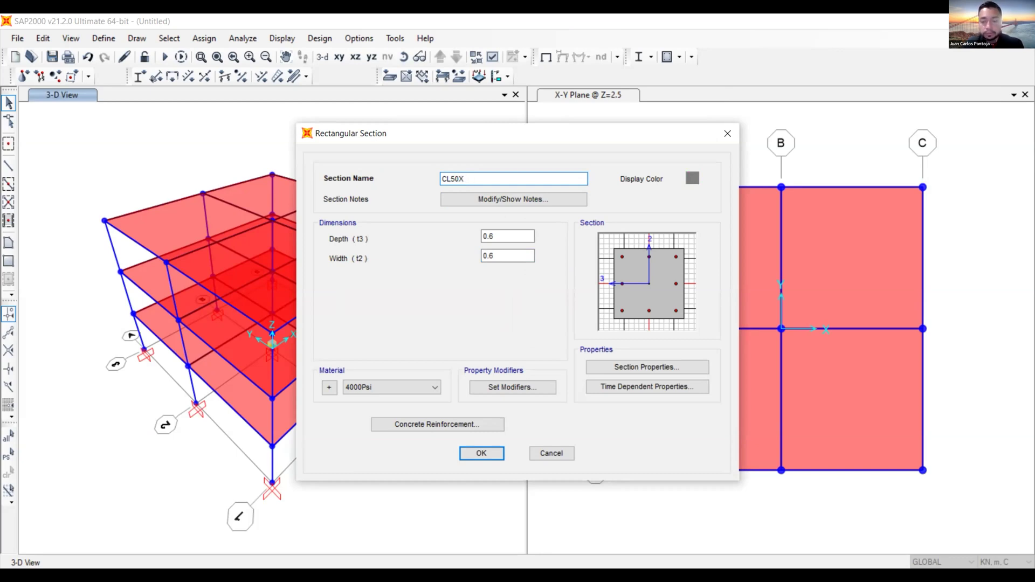
{"action": "key", "text": "BackSpace"}
{"action": "type", "text": "X50"}
- Set both the depth and the width of the CL50X50 section to 0.5 m
{"action": "left_click", "coordinate": [522, 235]}
{"action": "key", "text": "BackSpace"}
{"action": "type", "text": "5"}
{"action": "left_click", "coordinate": [518, 257]}
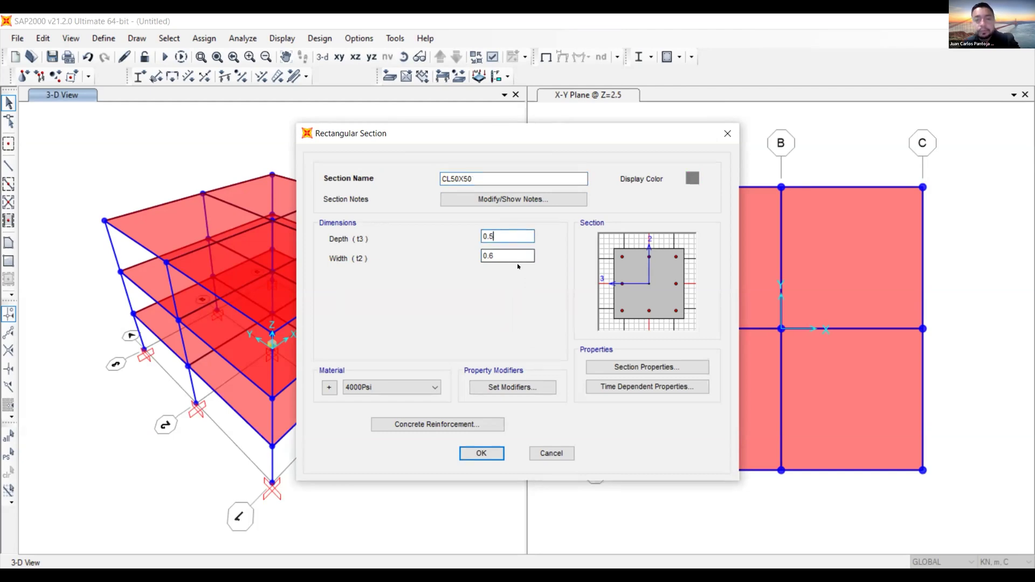
{"action": "key", "text": "BackSpace"}
{"action": "type", "text": "5"}
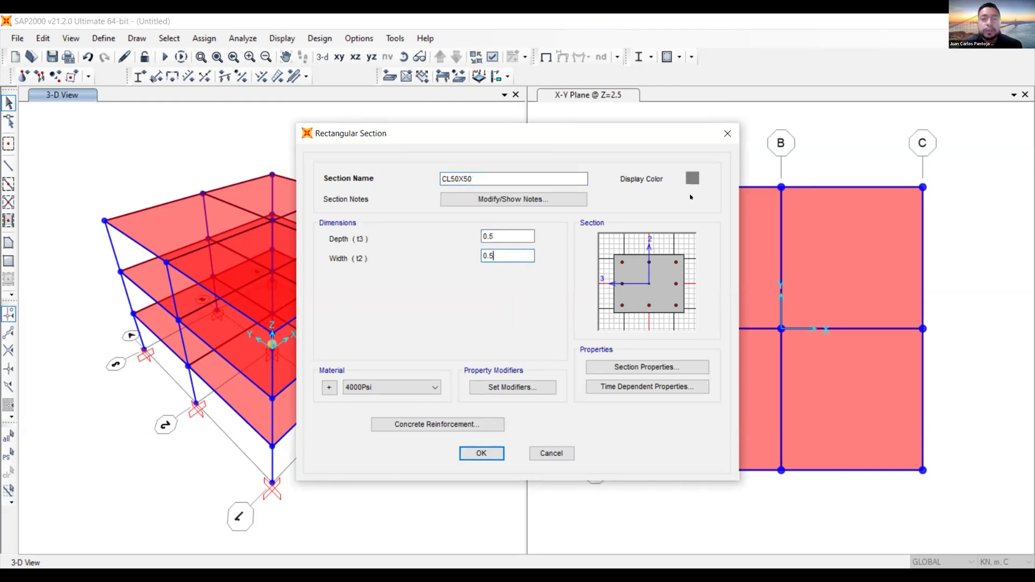
- Change the CL50X50 section's display color to magenta and accept the section definition
{"action": "left_click", "coordinate": [693, 179]}
{"action": "left_click", "coordinate": [577, 181]}
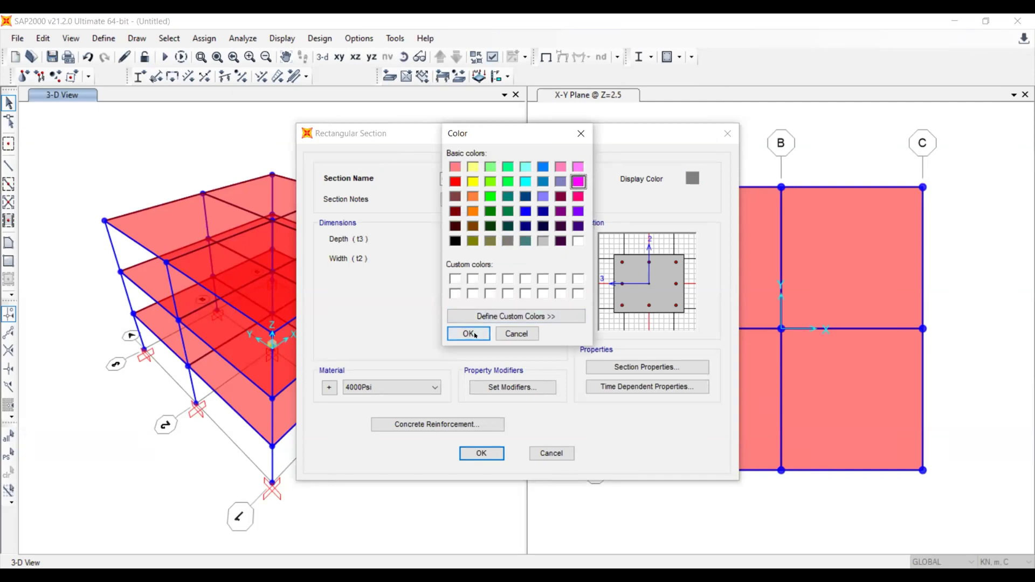
{"action": "key", "text": "Return"}
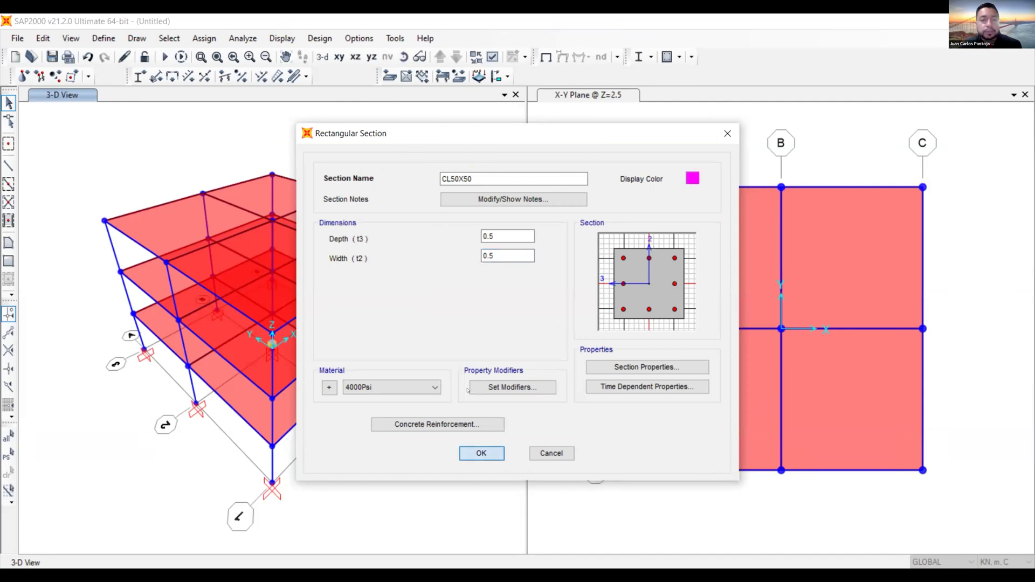
{"action": "key", "text": "Return"}
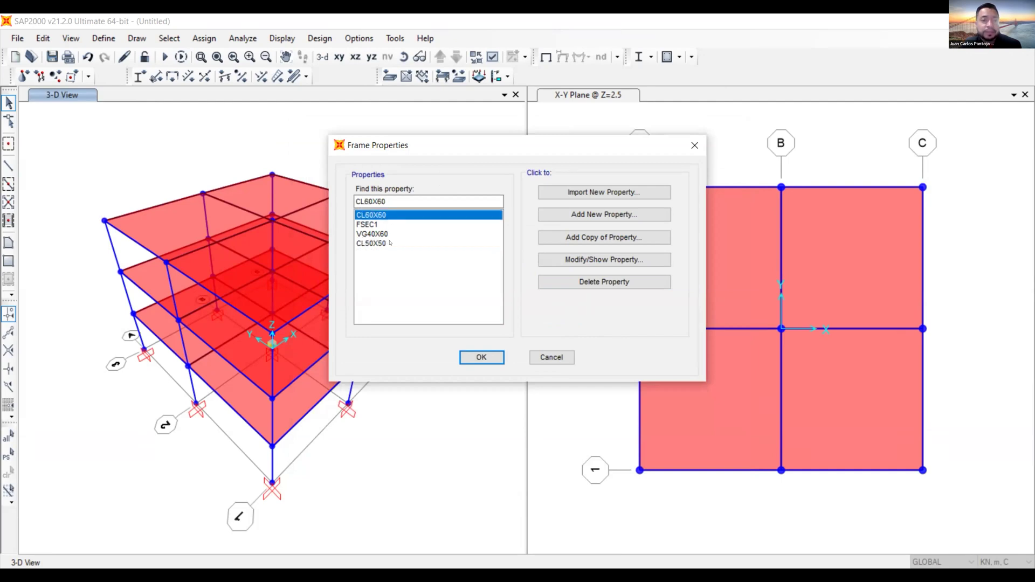
- Look over the column and beam sections in the frame property list and accept the frame property definitions
{"action": "left_click", "coordinate": [370, 215]}
{"action": "left_click", "coordinate": [369, 243]}
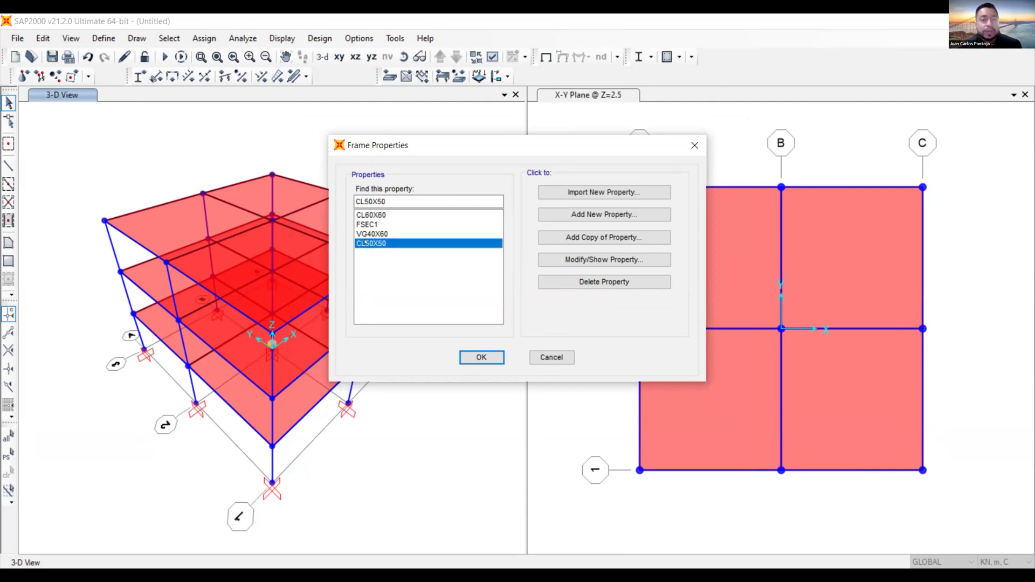
{"action": "left_click", "coordinate": [374, 235]}
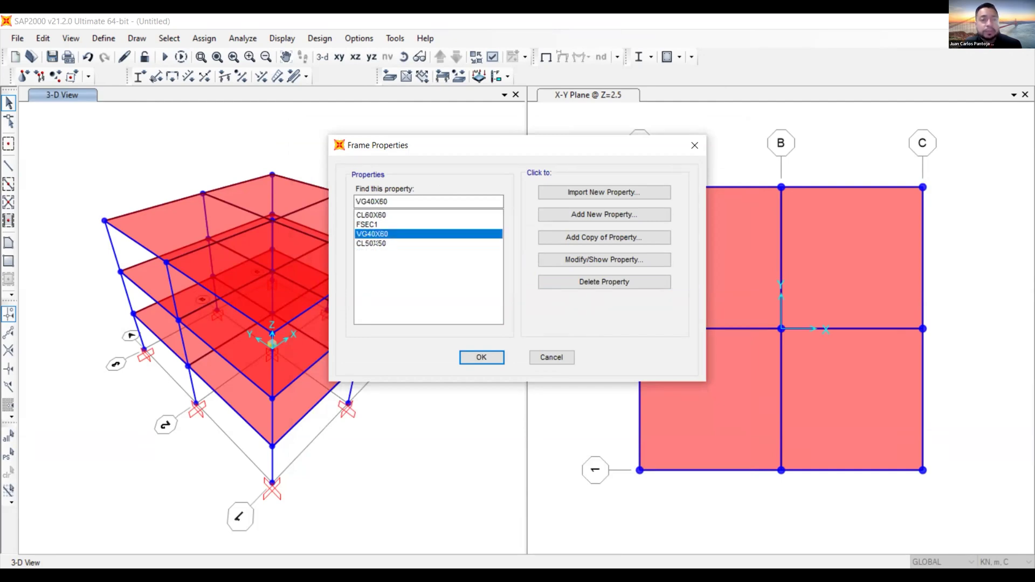
{"action": "left_click", "coordinate": [501, 362]}
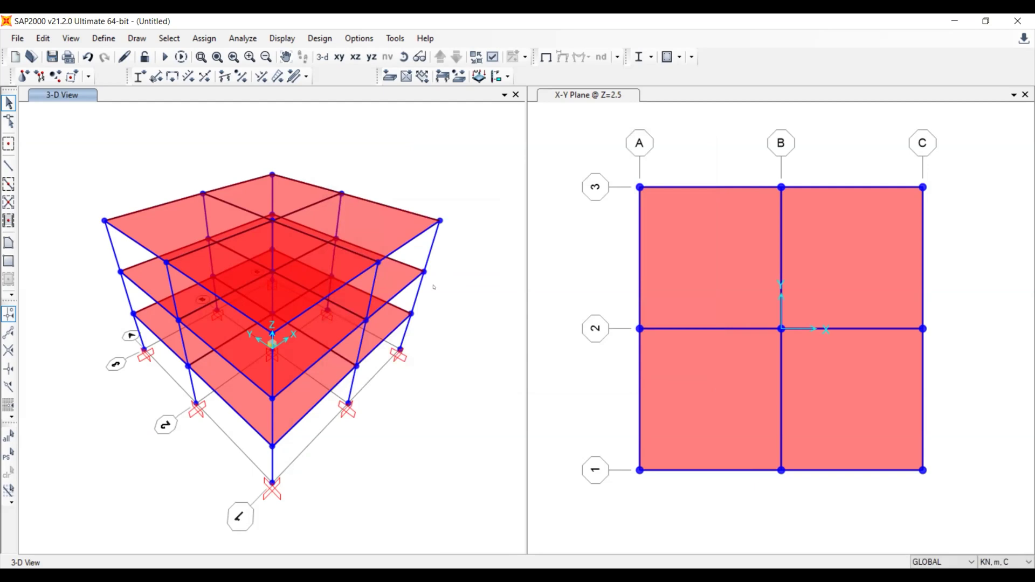
- Reopen the CL60X60 frame section to check which materials can be assigned, leaving its definition without changes
{"action": "left_click", "coordinate": [104, 38]}
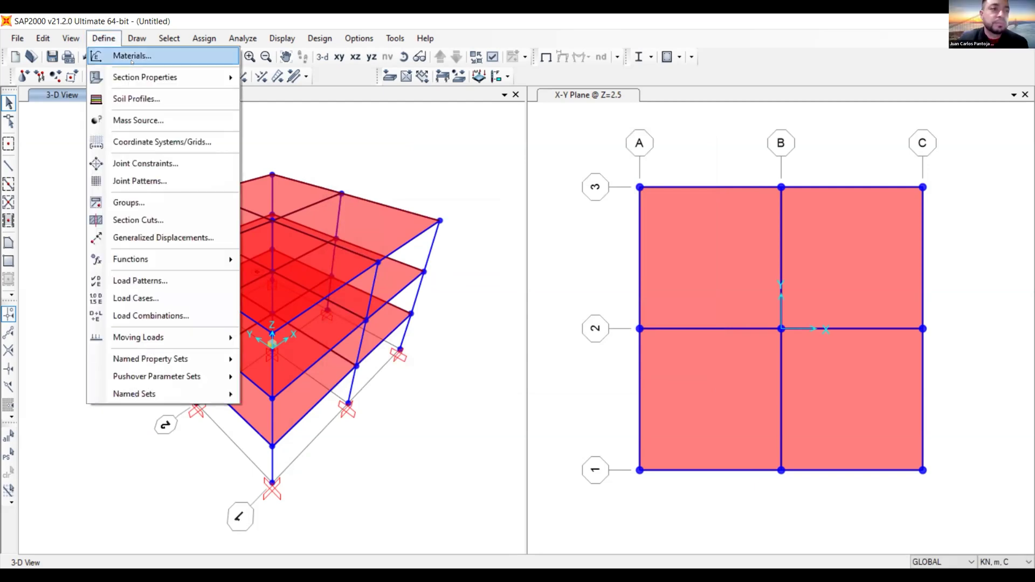
{"action": "mouse_move", "coordinate": [162, 77]}
{"action": "left_click", "coordinate": [340, 80]}
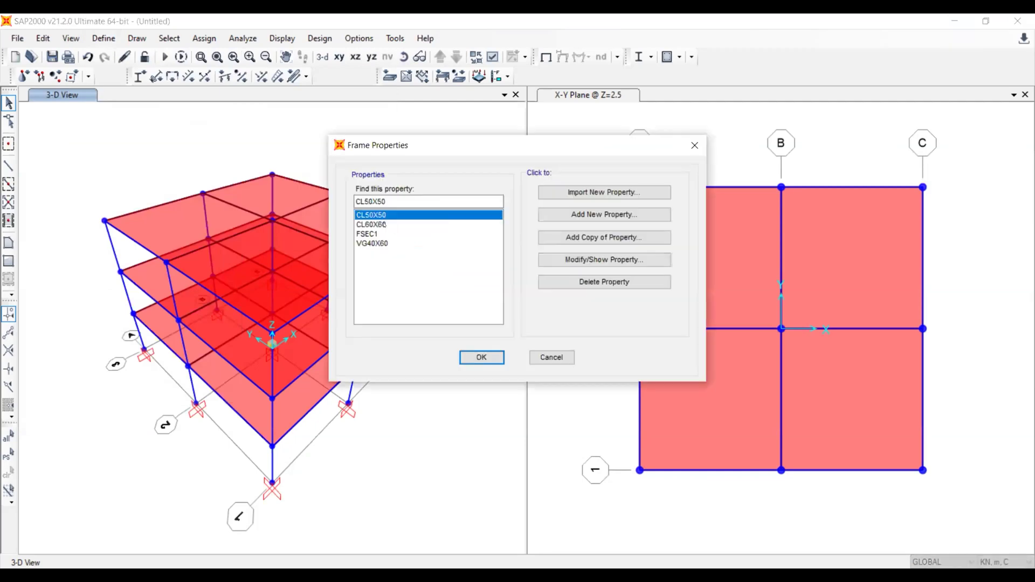
{"action": "left_click", "coordinate": [377, 224]}
{"action": "left_click", "coordinate": [612, 259]}
{"action": "left_click", "coordinate": [388, 387]}
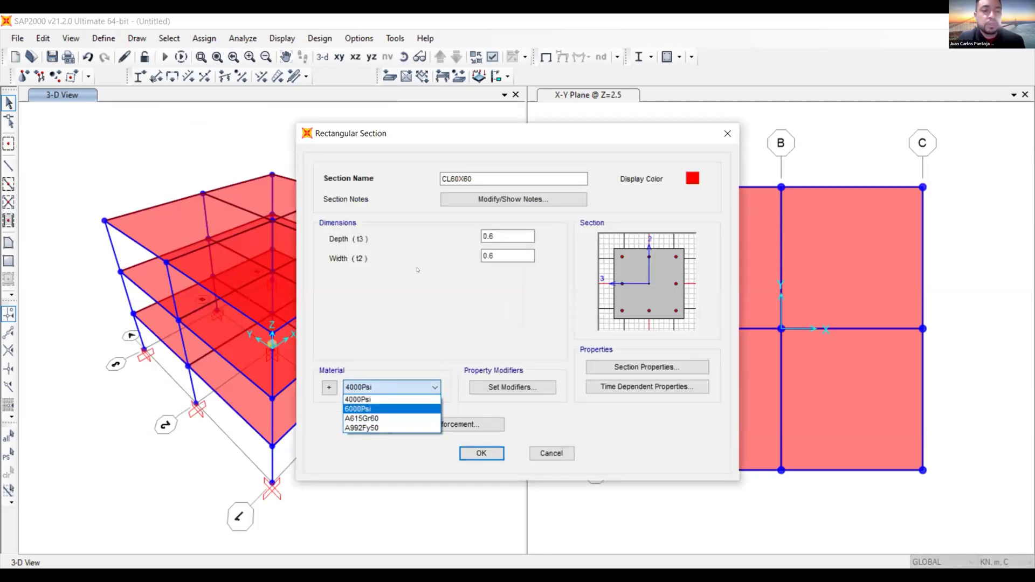
{"action": "key", "text": "Escape"}
{"action": "key", "text": "Escape"}
{"action": "key", "text": "Escape"}
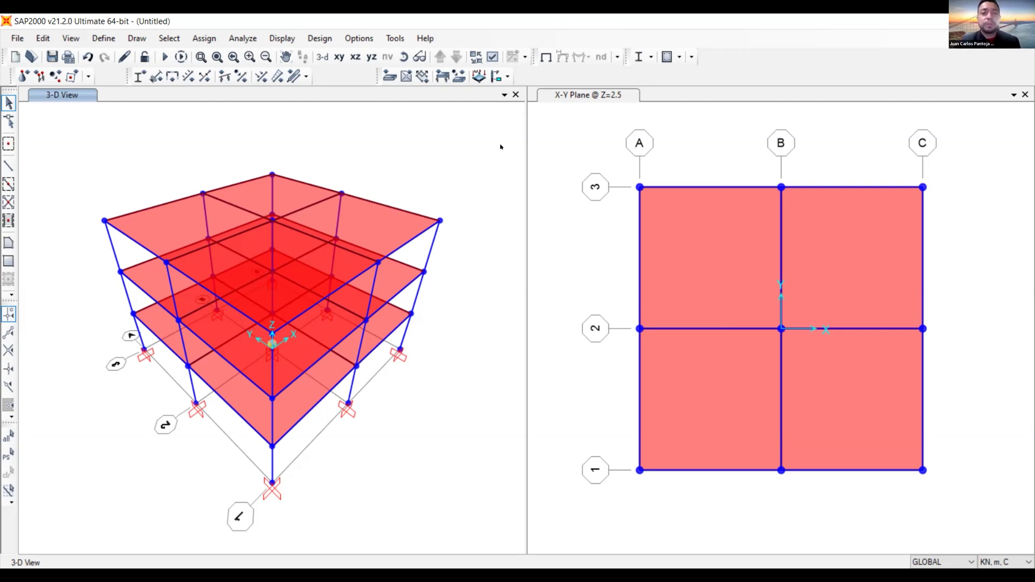
- Make the X-Y plane view at Z=2.5 the active view
{"action": "left_click", "coordinate": [590, 172]}
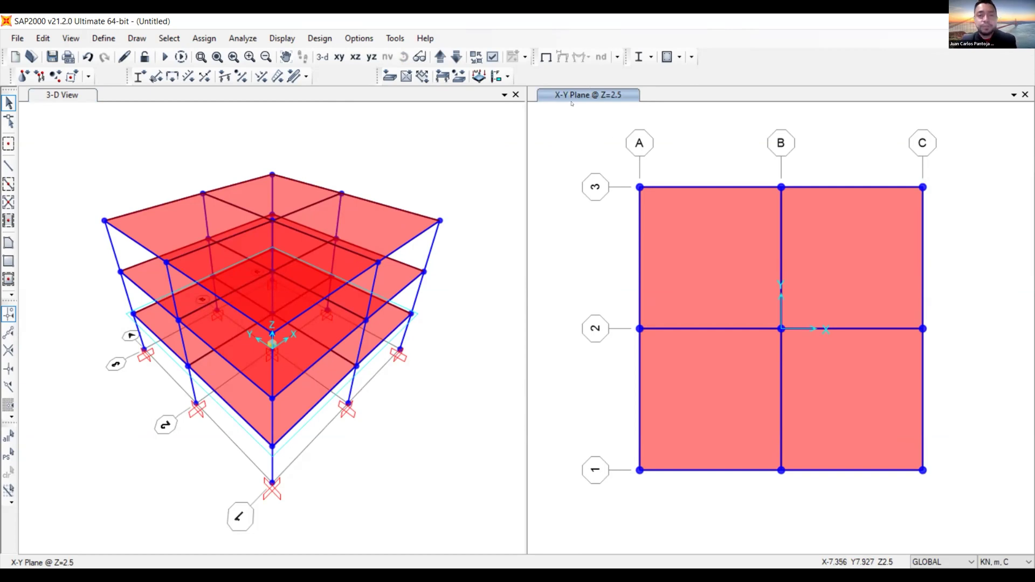
- Change the plan view at Z=2.5 to a 3D view with plan angle 270, elevation 90 and aperture 0 degrees
{"action": "left_click", "coordinate": [70, 37]}
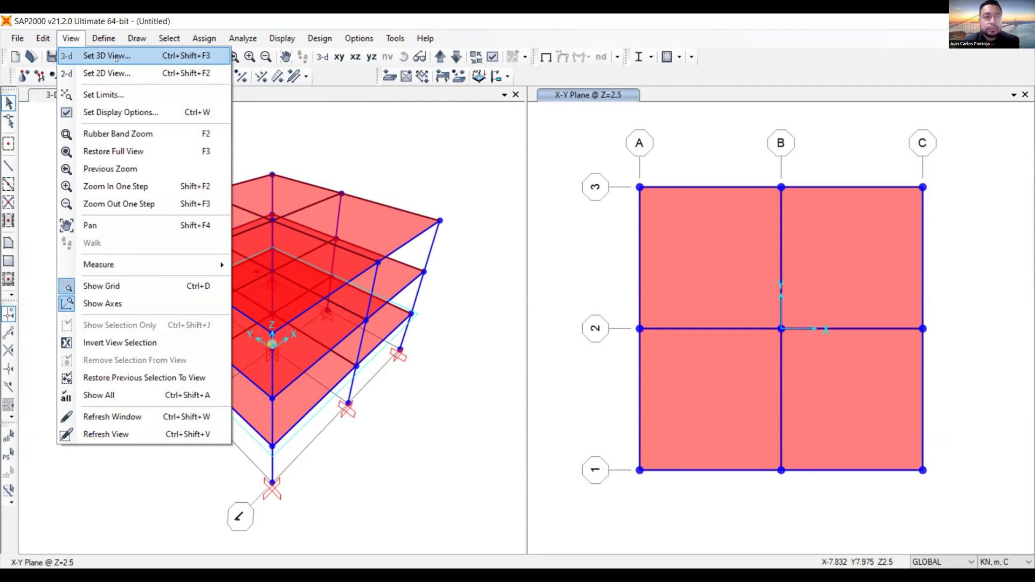
{"action": "left_click", "coordinate": [116, 56]}
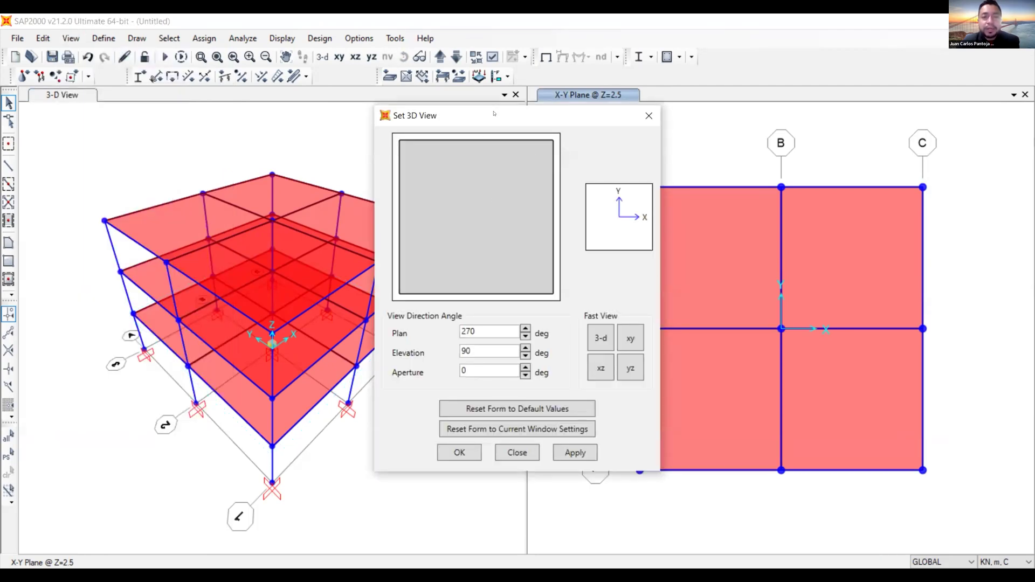
{"action": "double_click", "coordinate": [479, 328]}
{"action": "double_click", "coordinate": [478, 353]}
{"action": "left_click", "coordinate": [480, 371]}
{"action": "double_click", "coordinate": [480, 371]}
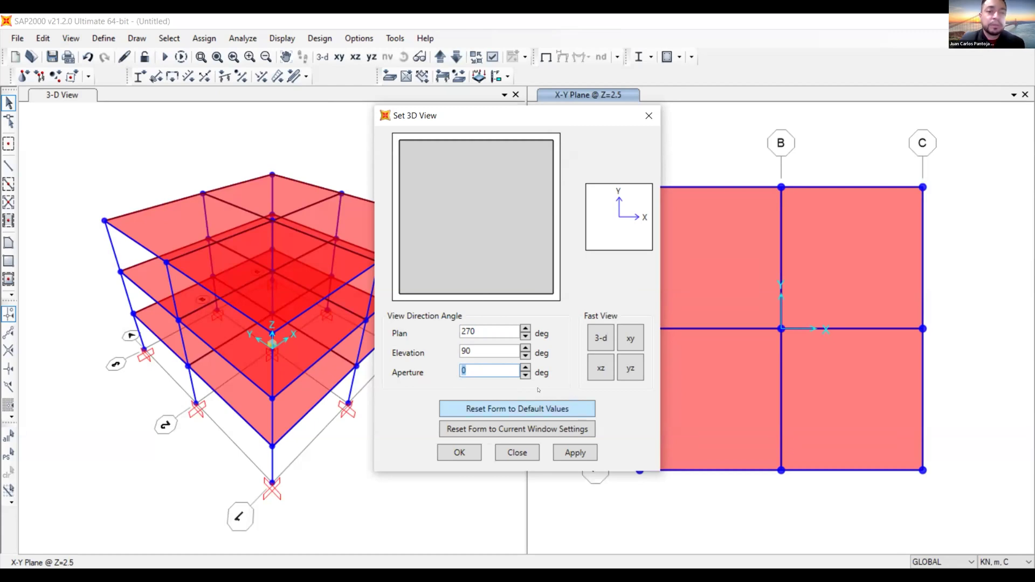
{"action": "type", "text": "60"}
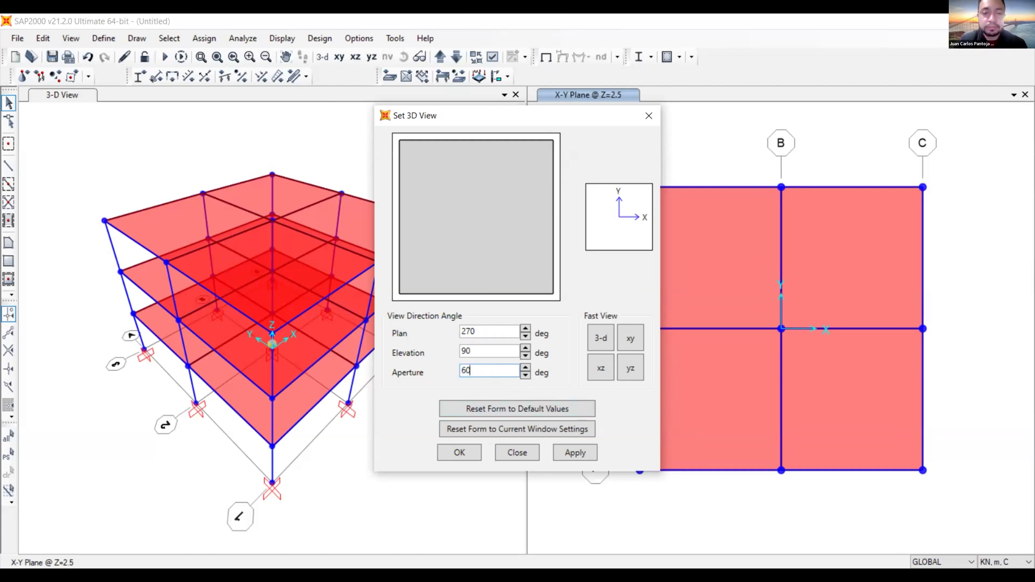
{"action": "left_click", "coordinate": [494, 352]}
{"action": "left_click", "coordinate": [487, 370]}
{"action": "double_click", "coordinate": [471, 371]}
{"action": "type", "text": "0"}
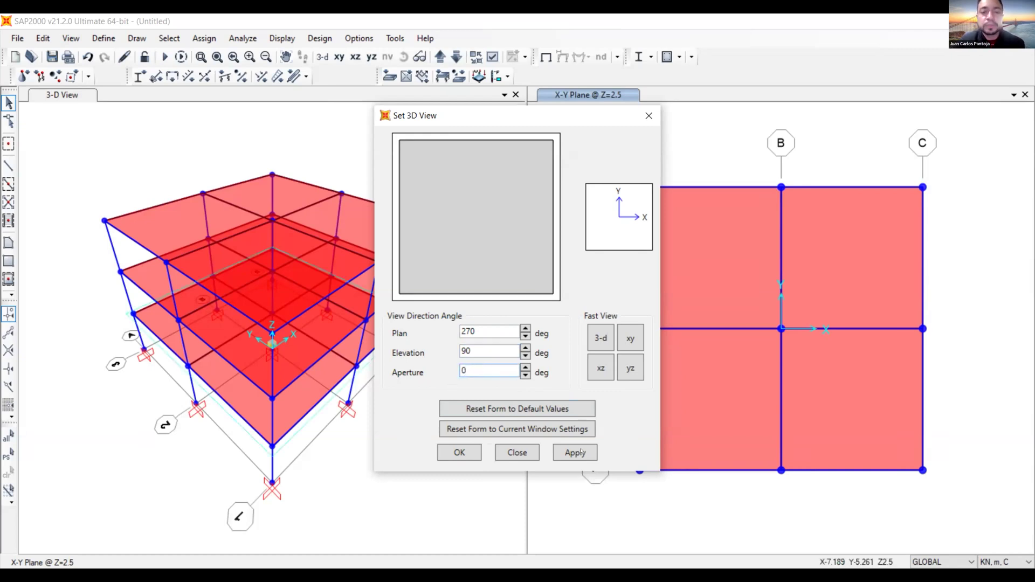
{"action": "left_click", "coordinate": [580, 452]}
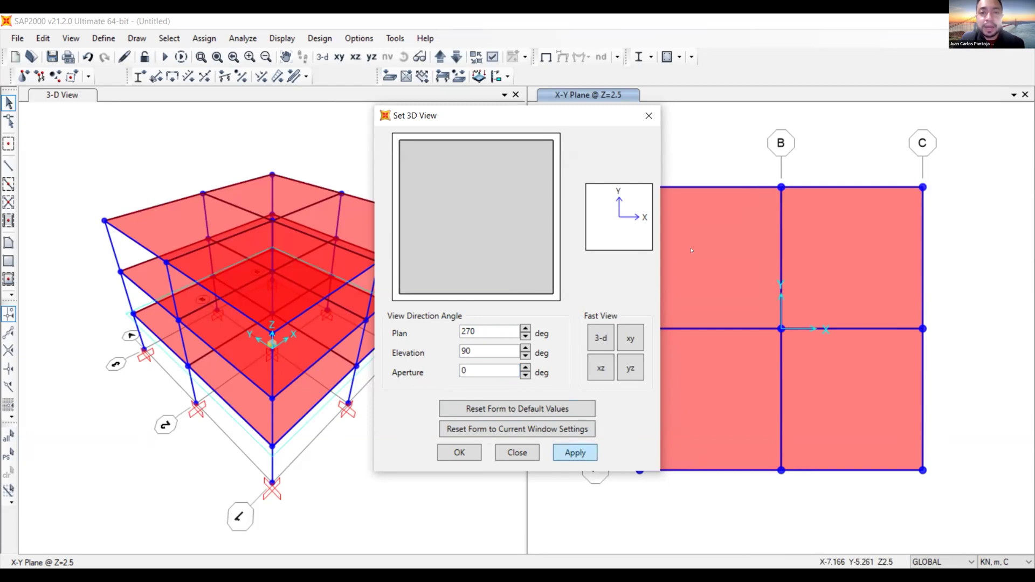
{"action": "left_click", "coordinate": [574, 452]}
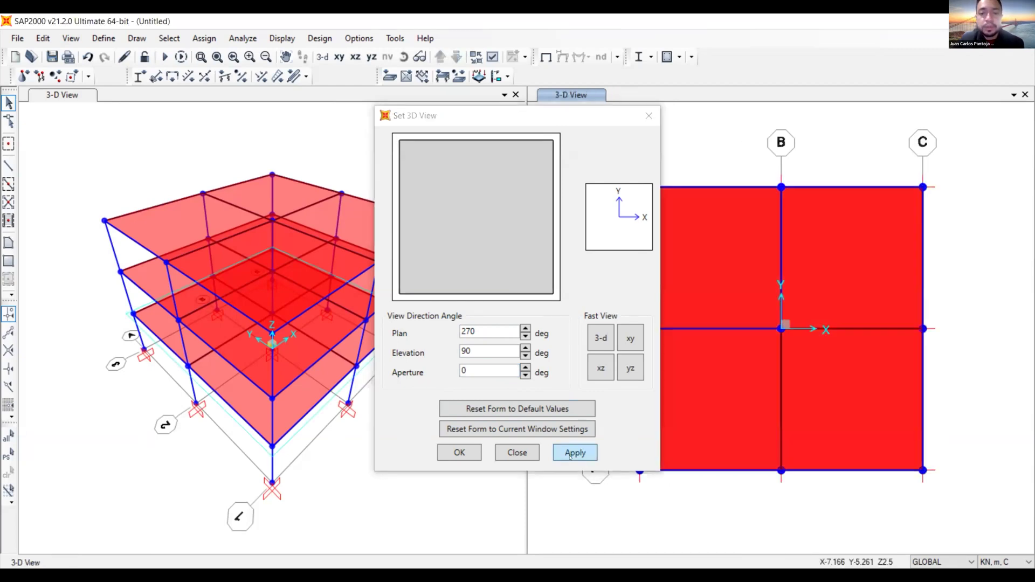
{"action": "left_click", "coordinate": [458, 452]}
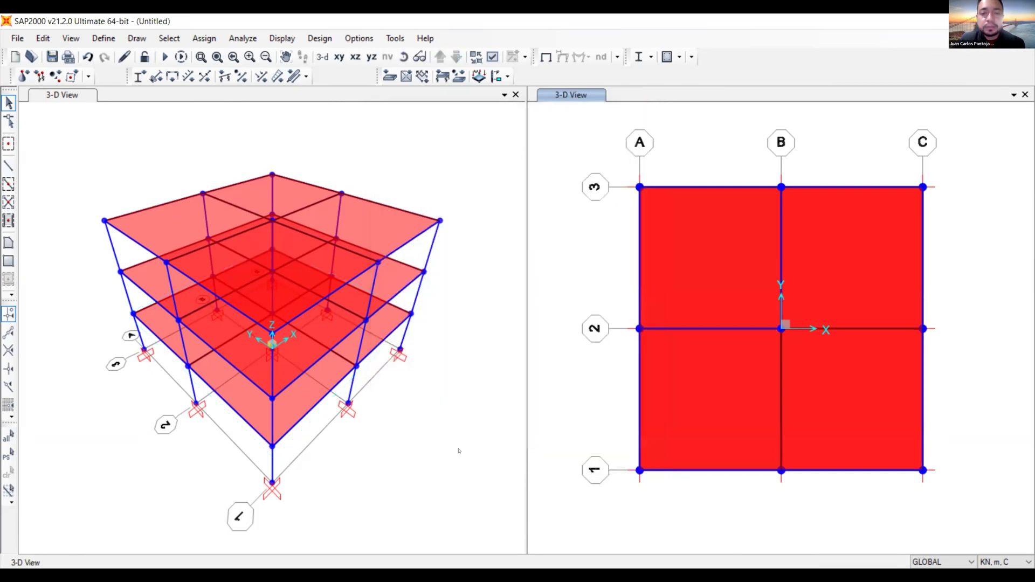
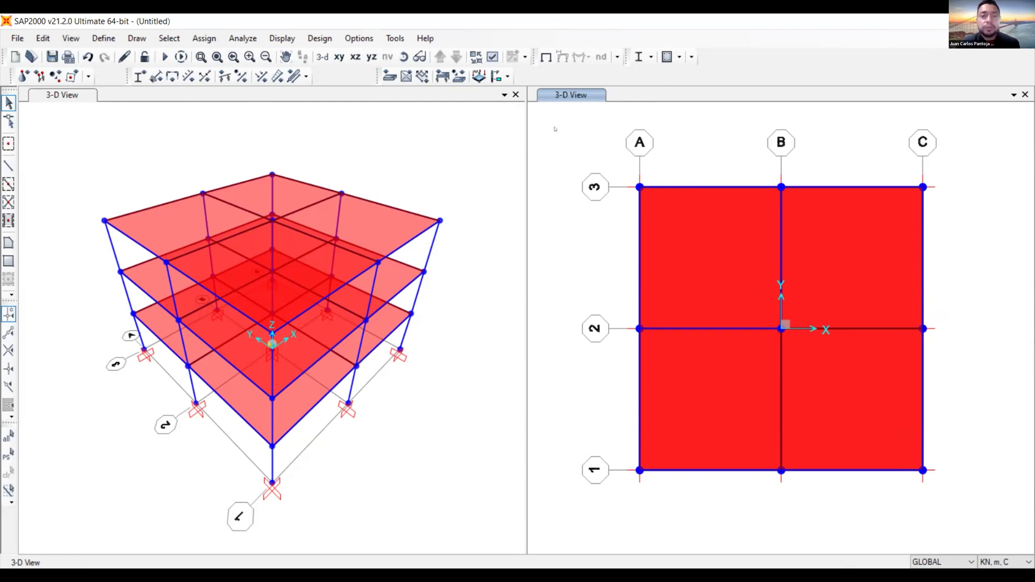
- Window-select the corner columns at grid A-3 in the overhead view, enclosing them completely, and clear the selection
{"action": "left_click_drag", "start_coordinate": [554, 129], "coordinate": [754, 232]}
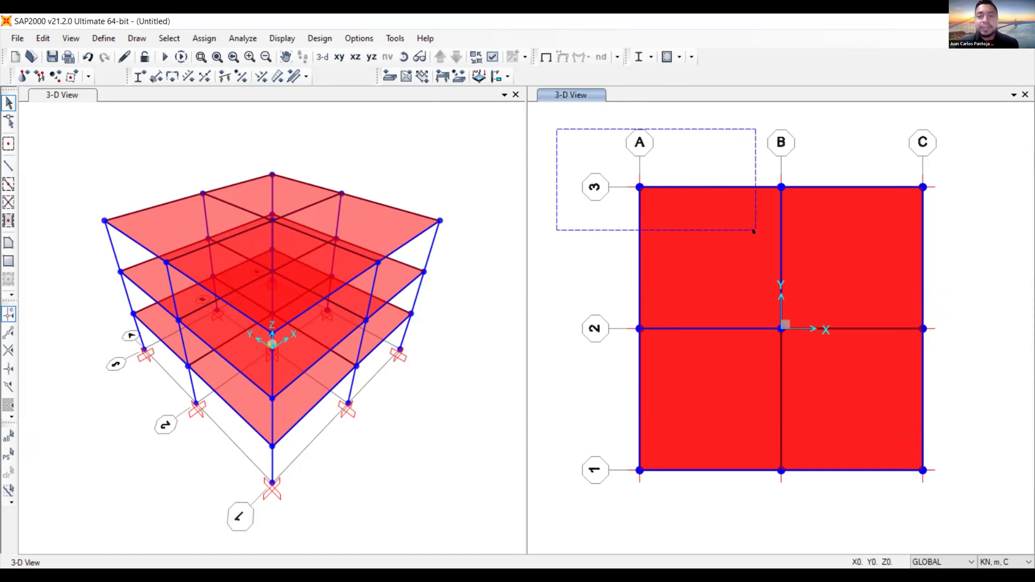
{"action": "left_click_drag", "start_coordinate": [754, 232], "coordinate": [676, 224]}
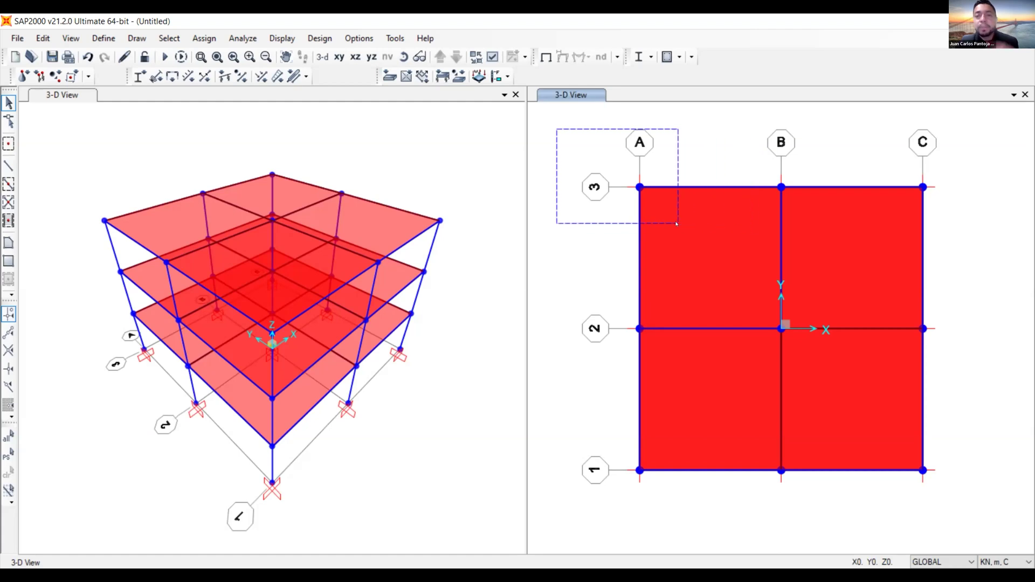
{"action": "mouse_move", "coordinate": [677, 224]}
{"action": "left_mouse_down"}
{"action": "mouse_move", "coordinate": [690, 227]}
{"action": "mouse_move", "coordinate": [563, 147]}
{"action": "mouse_move", "coordinate": [700, 215]}
{"action": "mouse_move", "coordinate": [703, 238]}
{"action": "mouse_move", "coordinate": [686, 223]}
{"action": "left_mouse_up"}
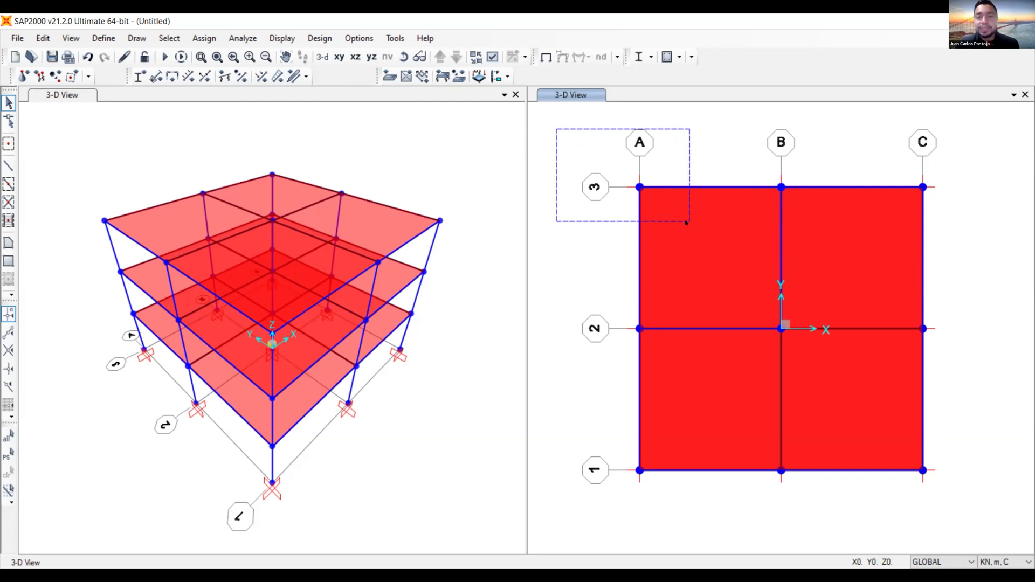
{"action": "left_click_drag", "start_coordinate": [685, 223], "coordinate": [719, 234]}
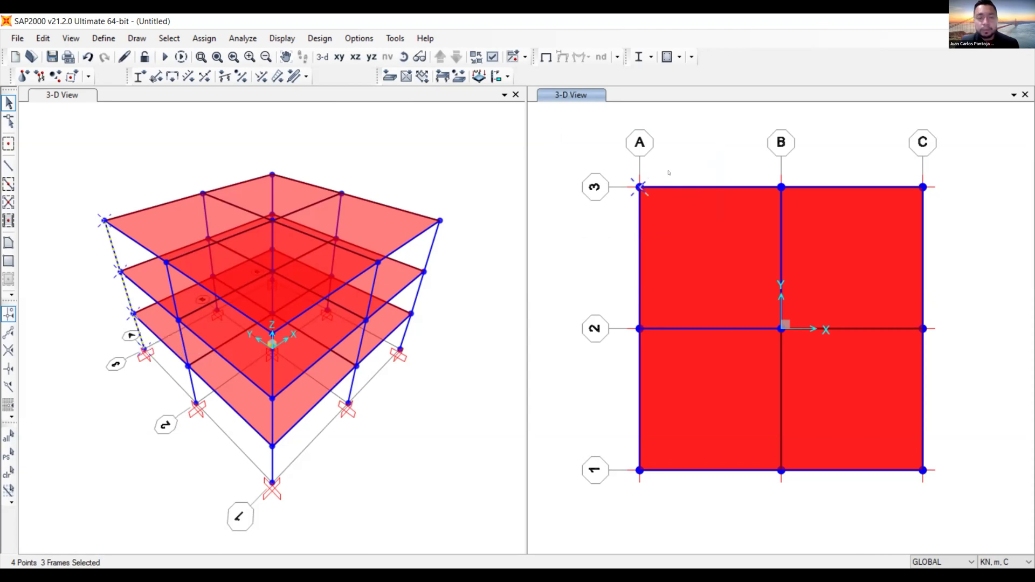
{"action": "key", "text": "ctrl+q"}
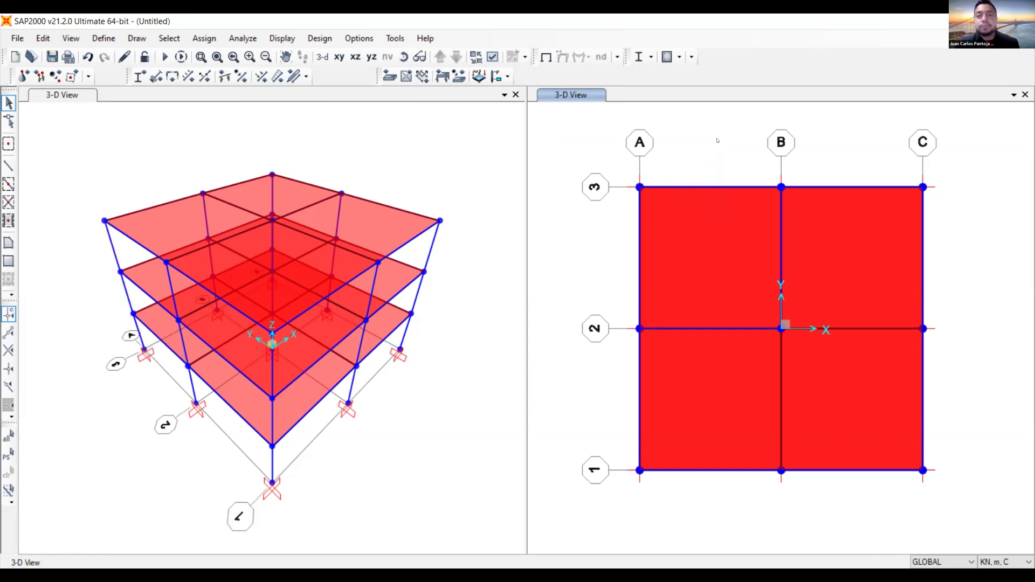
- Try a crossing selection around grid A-3 that also picks the touched beams and slab areas, and clear the selection
{"action": "left_click_drag", "start_coordinate": [718, 140], "coordinate": [554, 242]}
{"action": "left_click_drag", "start_coordinate": [719, 139], "coordinate": [552, 249]}
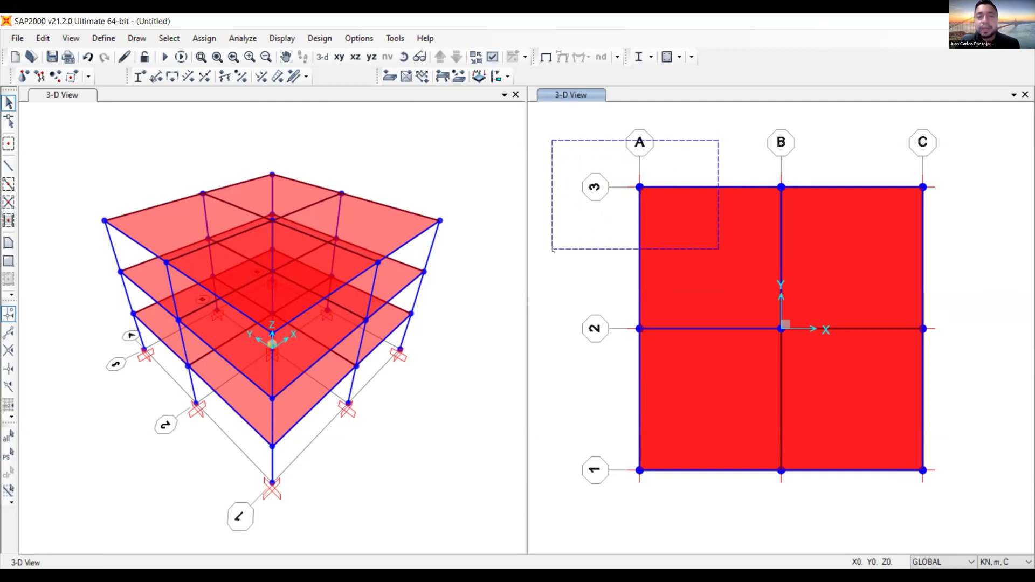
{"action": "left_click_drag", "start_coordinate": [553, 249], "coordinate": [547, 249]}
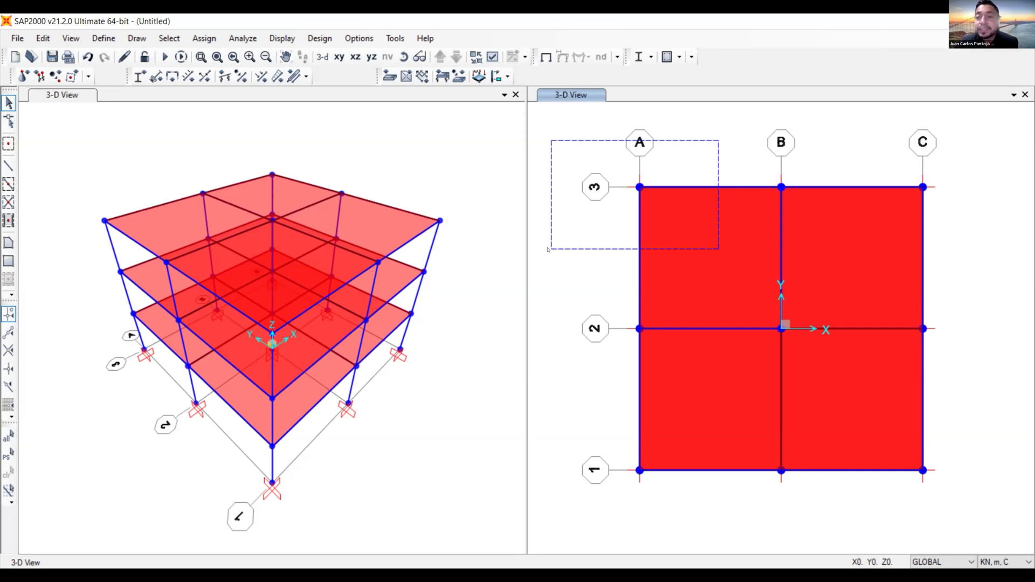
{"action": "left_click_drag", "start_coordinate": [718, 141], "coordinate": [548, 249]}
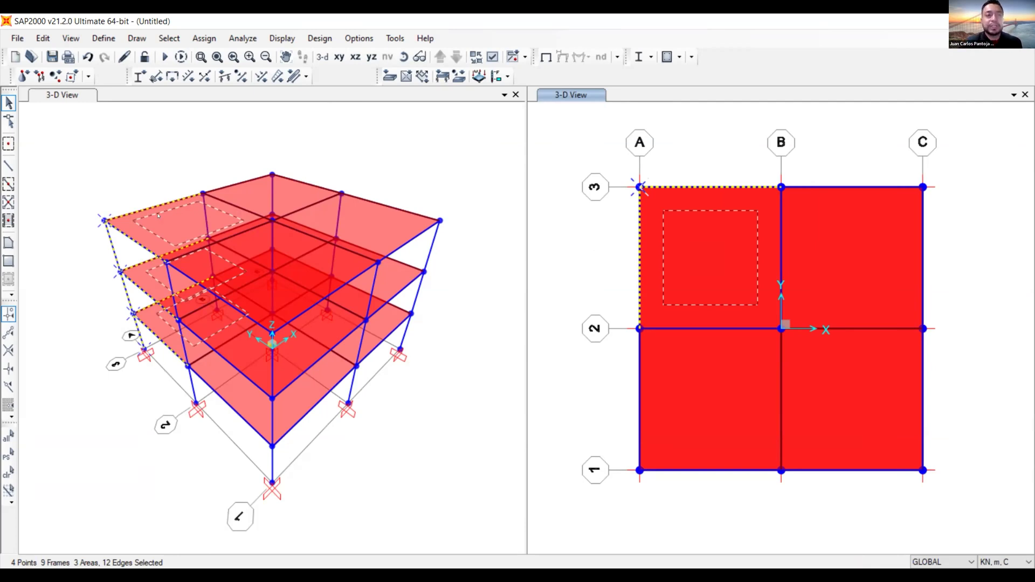
{"action": "left_click", "coordinate": [71, 38]}
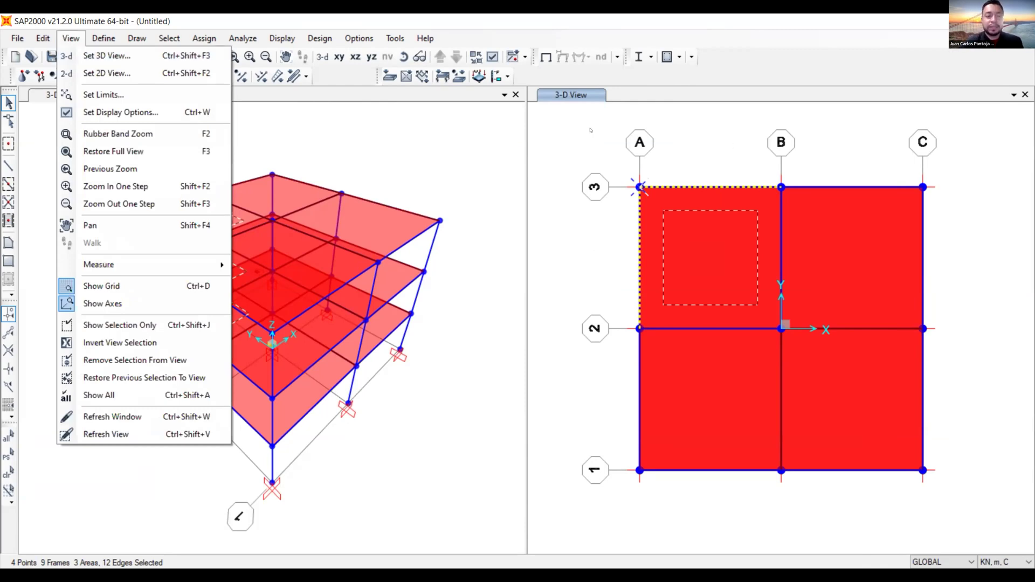
{"action": "key", "text": "Escape"}
{"action": "key", "text": "ctrl+q"}
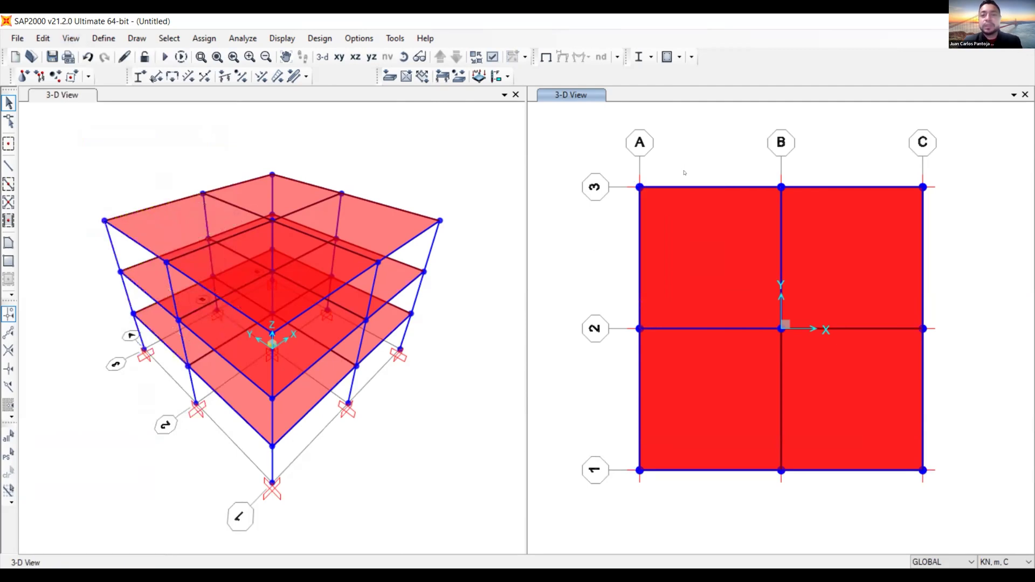
- Assign the CL50X50 frame section to the corner columns at grids A-3, A-1, C-1 and C-3 on all storeys
{"action": "left_click_drag", "start_coordinate": [588, 138], "coordinate": [684, 232]}
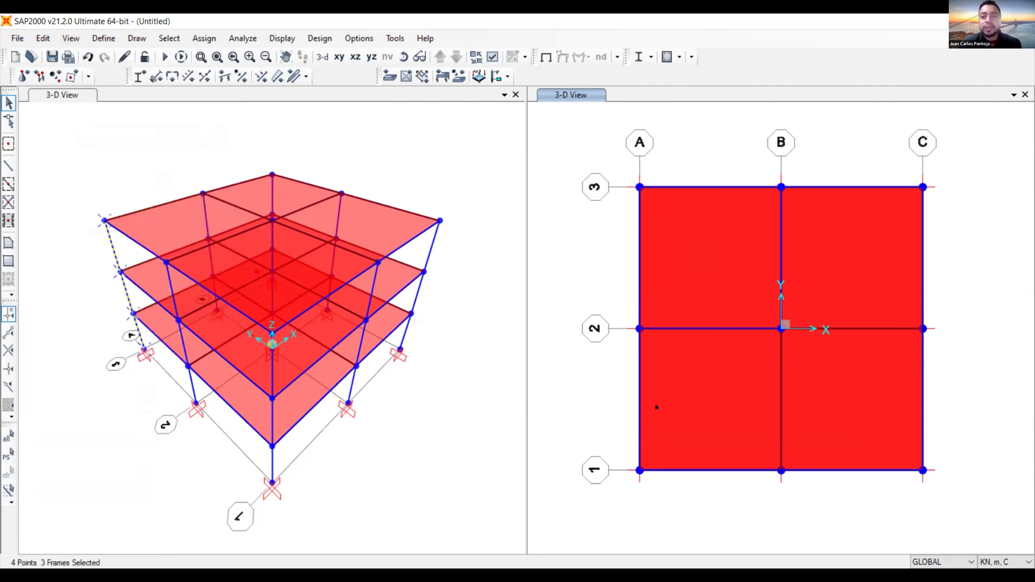
{"action": "left_click_drag", "start_coordinate": [584, 431], "coordinate": [668, 510]}
{"action": "left_click_drag", "start_coordinate": [889, 440], "coordinate": [961, 499]}
{"action": "left_click_drag", "start_coordinate": [889, 157], "coordinate": [993, 232]}
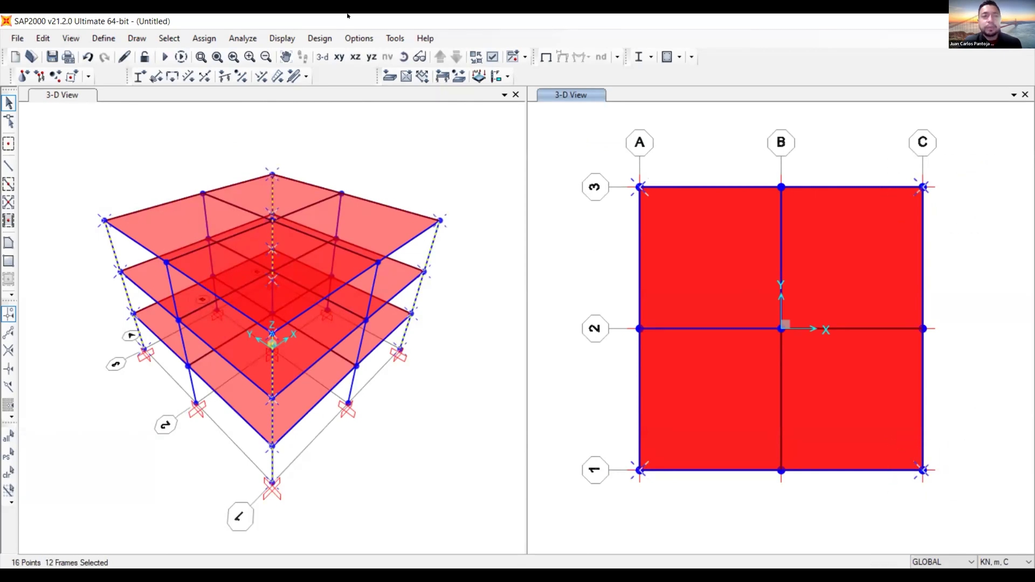
{"action": "left_click", "coordinate": [204, 38]}
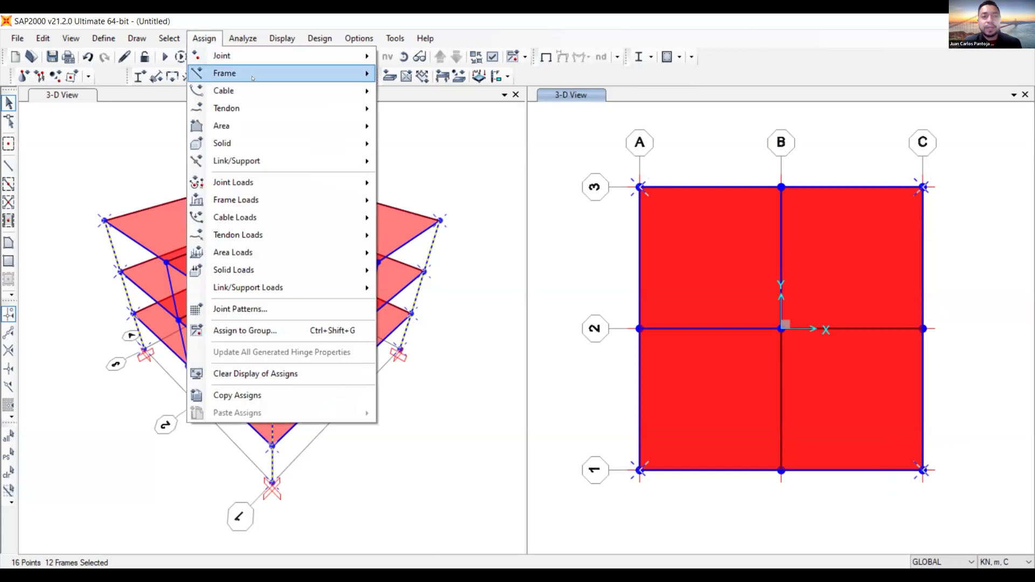
{"action": "mouse_move", "coordinate": [259, 77]}
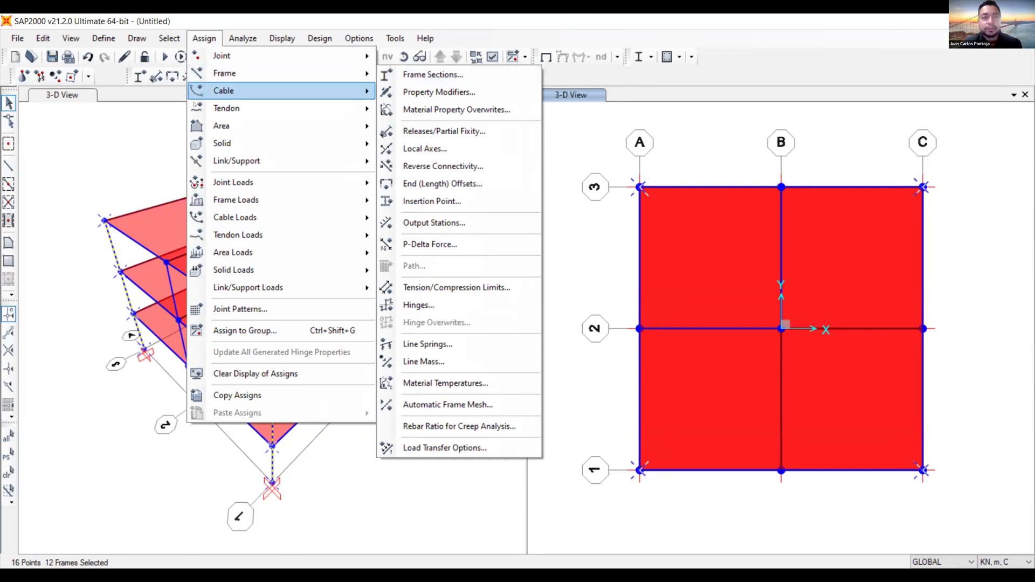
{"action": "left_click", "coordinate": [116, 130]}
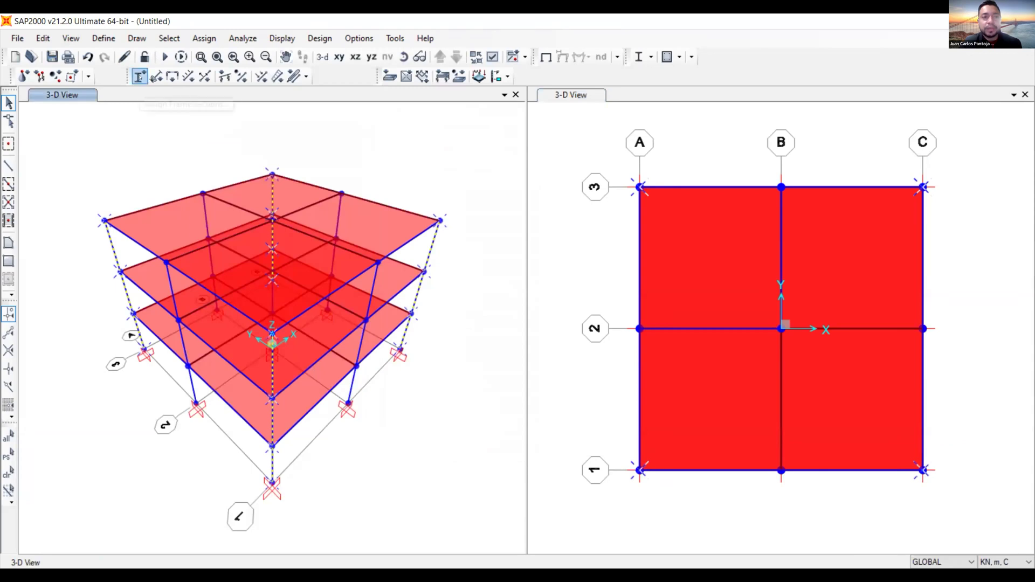
{"action": "left_click", "coordinate": [139, 77]}
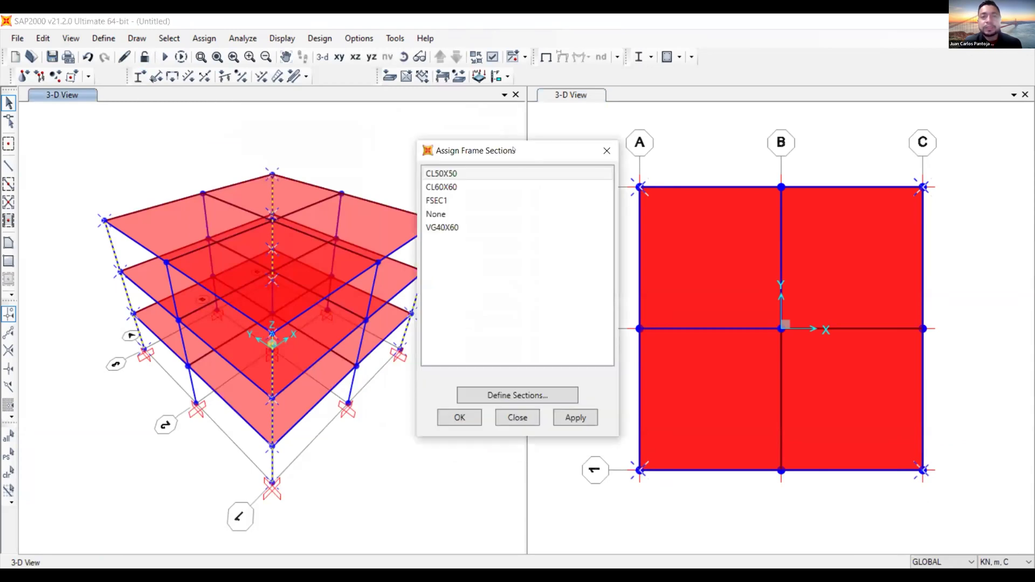
{"action": "left_click", "coordinate": [468, 181]}
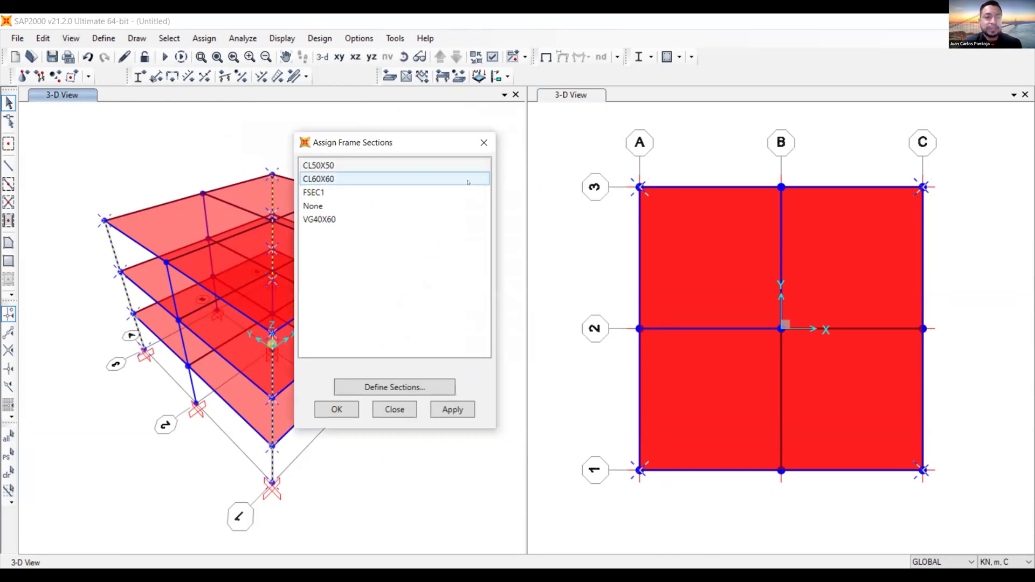
{"action": "left_click", "coordinate": [328, 166]}
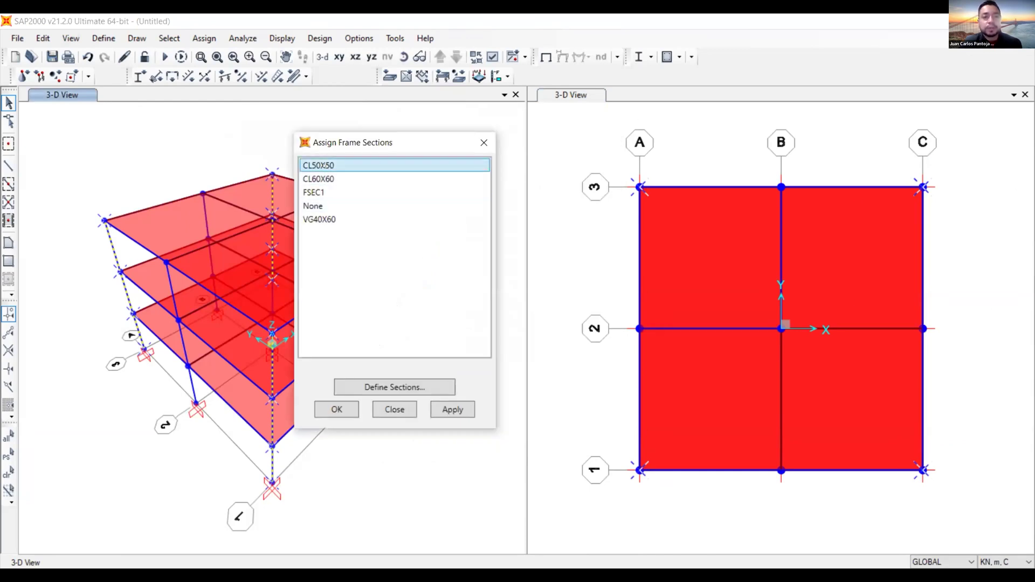
{"action": "left_click", "coordinate": [452, 408]}
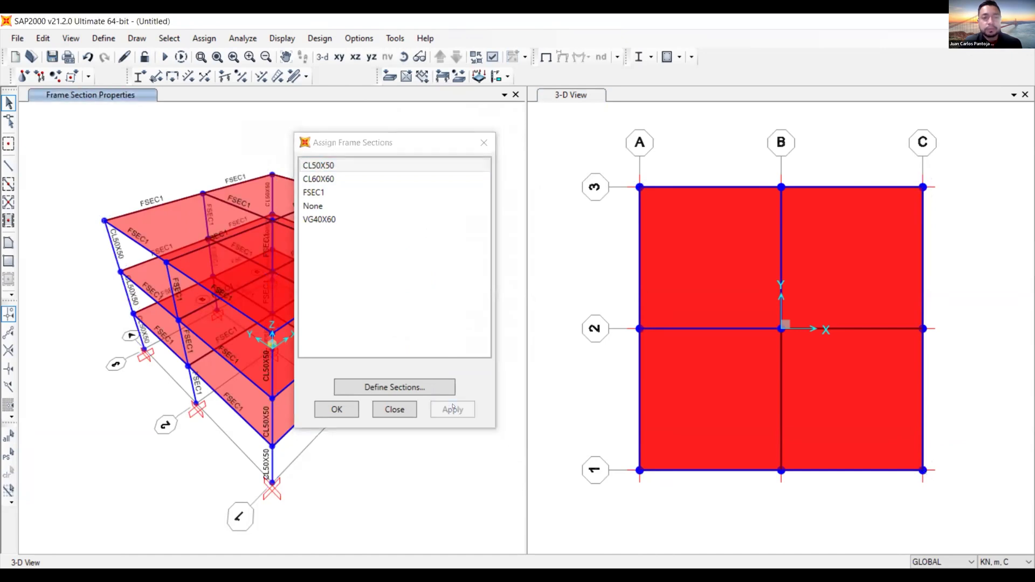
- Assign the CL60X60 frame section to the columns at grids B-3, A-2, B-2, B-1 and C-2, and finish the section assignment
{"action": "left_click_drag", "start_coordinate": [742, 152], "coordinate": [804, 208]}
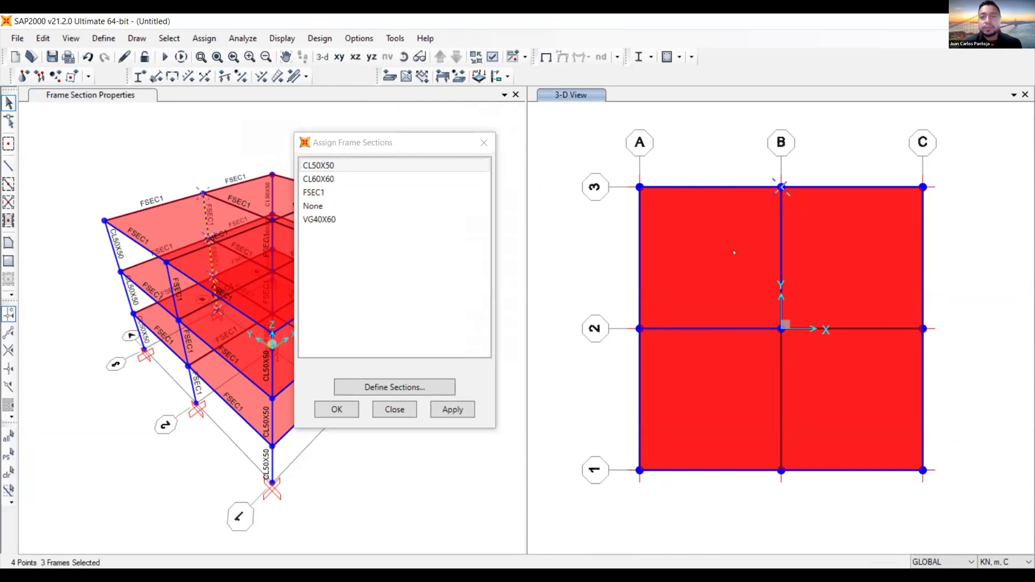
{"action": "left_click_drag", "start_coordinate": [620, 298], "coordinate": [651, 348]}
{"action": "left_click_drag", "start_coordinate": [768, 299], "coordinate": [800, 351]}
{"action": "left_click_drag", "start_coordinate": [767, 448], "coordinate": [802, 484]}
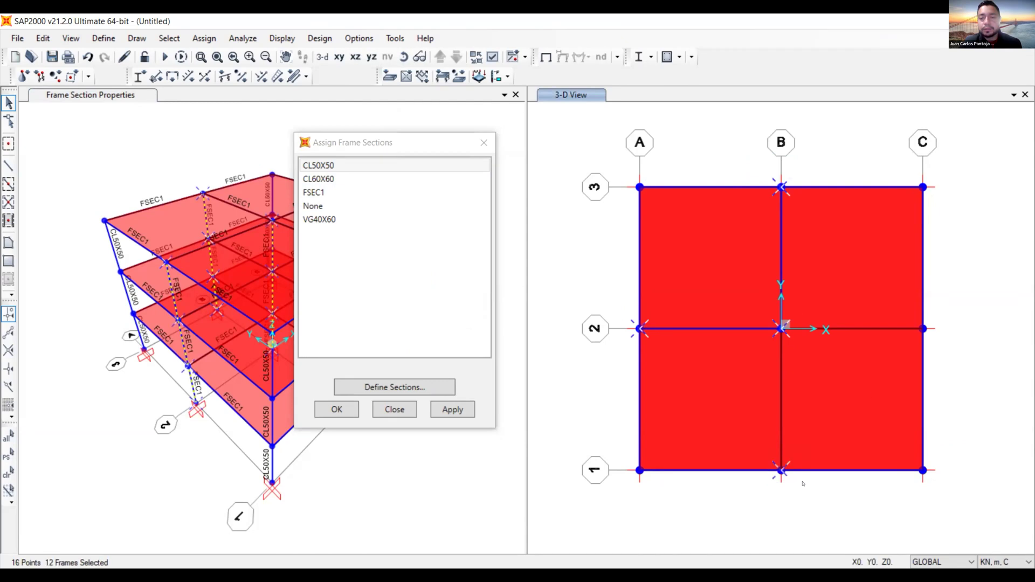
{"action": "left_click_drag", "start_coordinate": [898, 301], "coordinate": [951, 340]}
{"action": "left_click", "coordinate": [330, 179]}
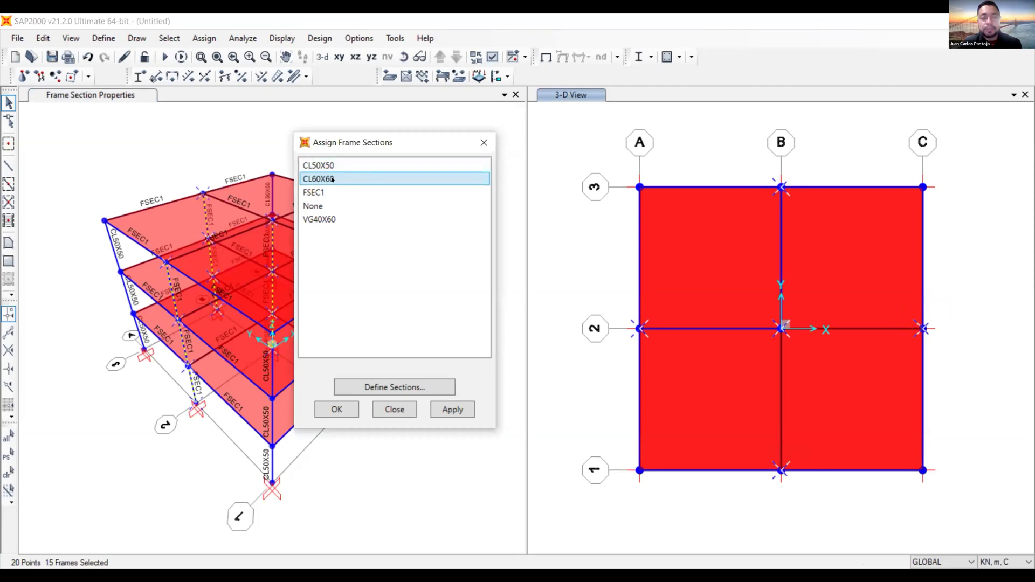
{"action": "left_click", "coordinate": [455, 411]}
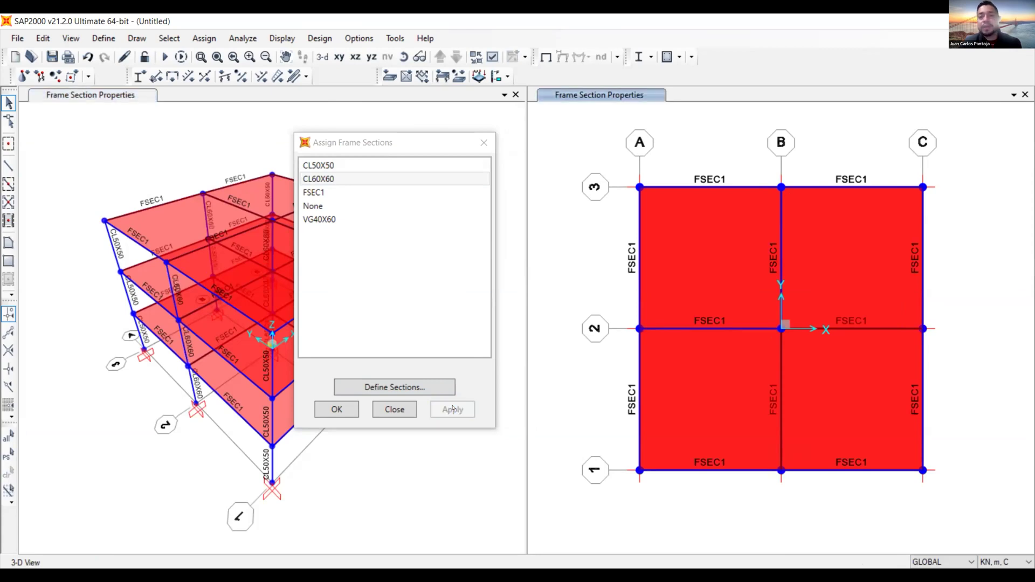
{"action": "left_click", "coordinate": [347, 408]}
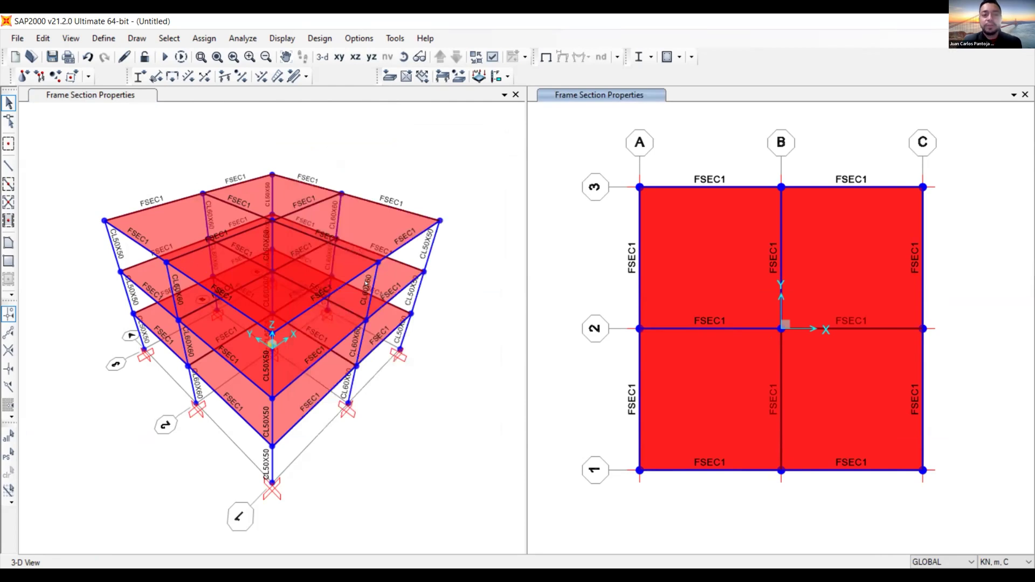
- Select all frame elements that have the FSEC1 section by their frame section property
{"action": "left_click", "coordinate": [150, 148]}
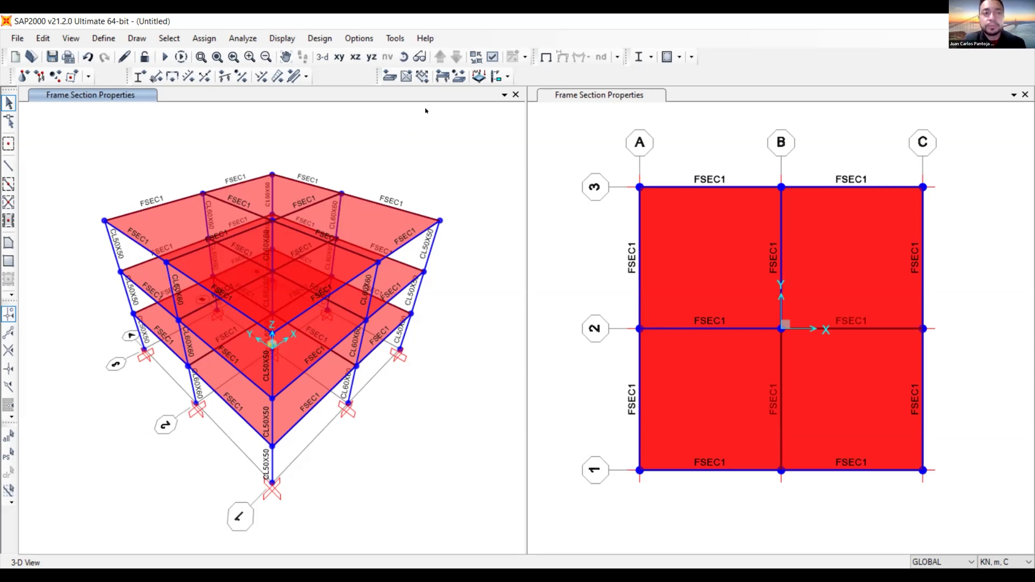
{"action": "left_click", "coordinate": [167, 38]}
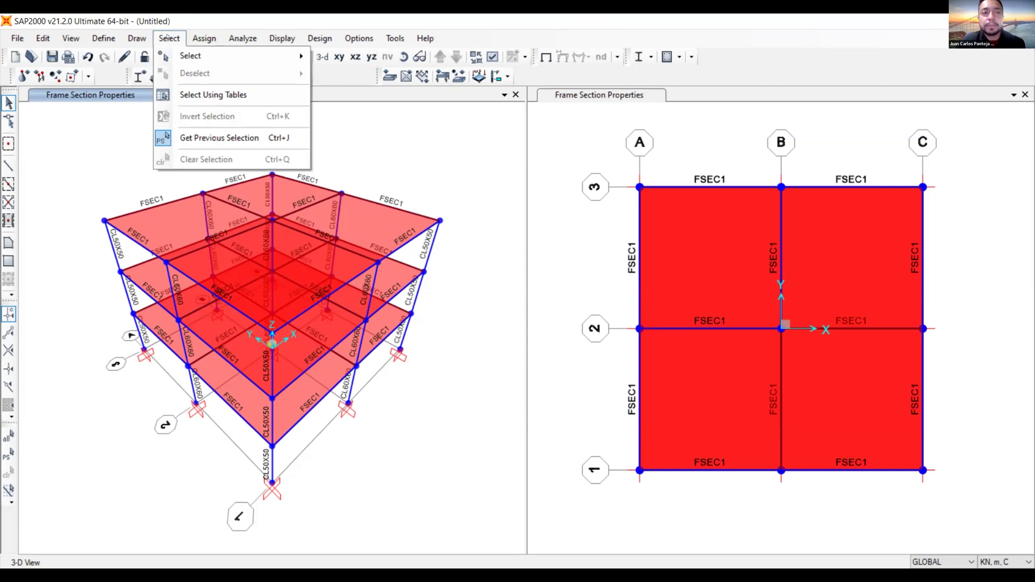
{"action": "mouse_move", "coordinate": [232, 56]}
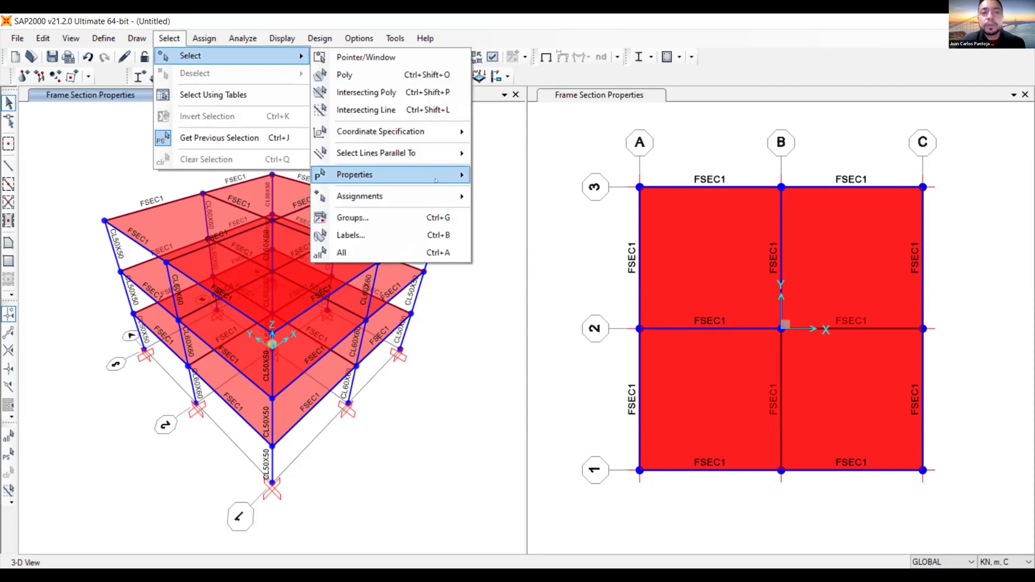
{"action": "mouse_move", "coordinate": [434, 174]}
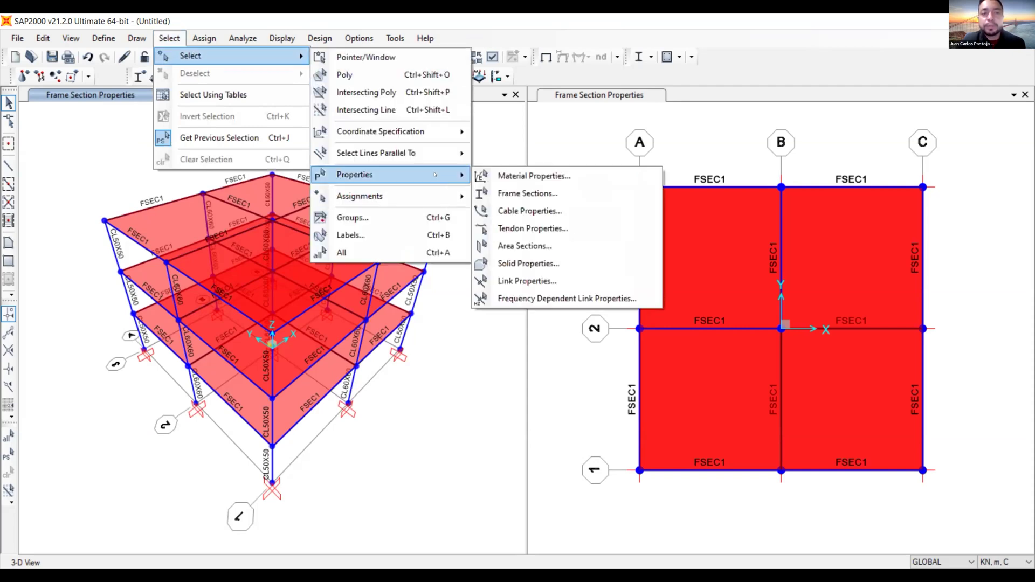
{"action": "left_click", "coordinate": [521, 194]}
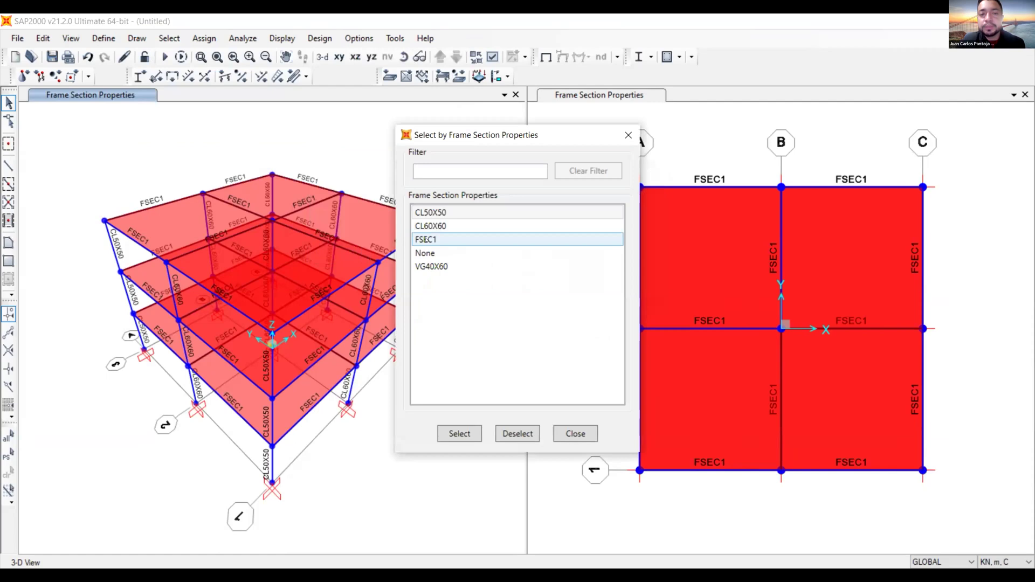
{"action": "left_click", "coordinate": [425, 240]}
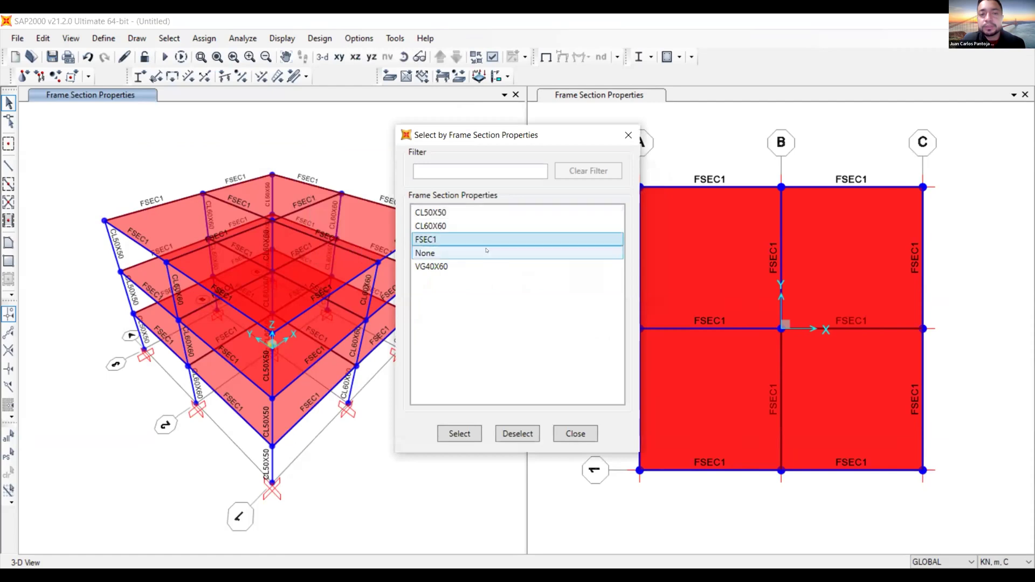
{"action": "left_click", "coordinate": [460, 433]}
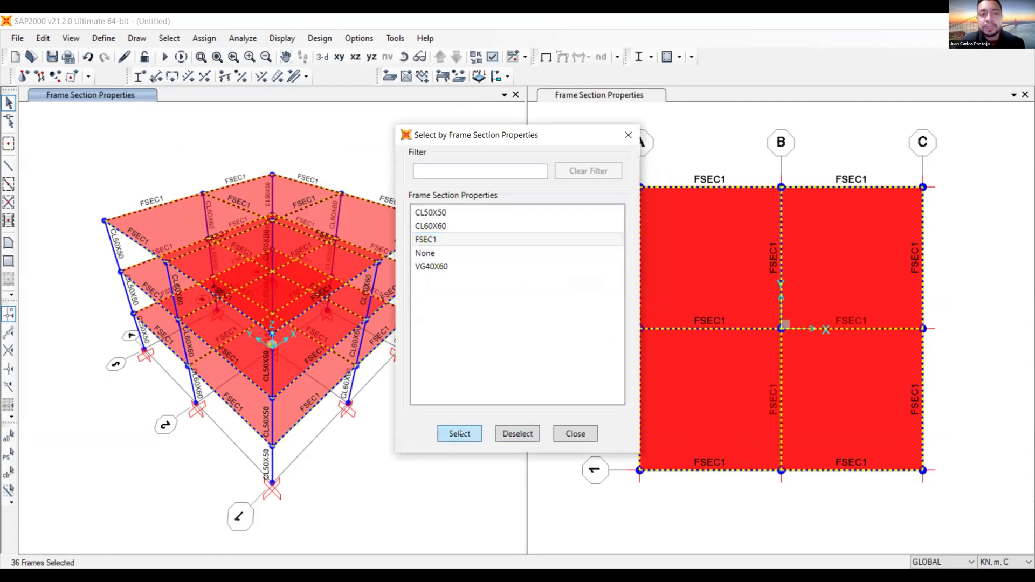
{"action": "left_click", "coordinate": [569, 434]}
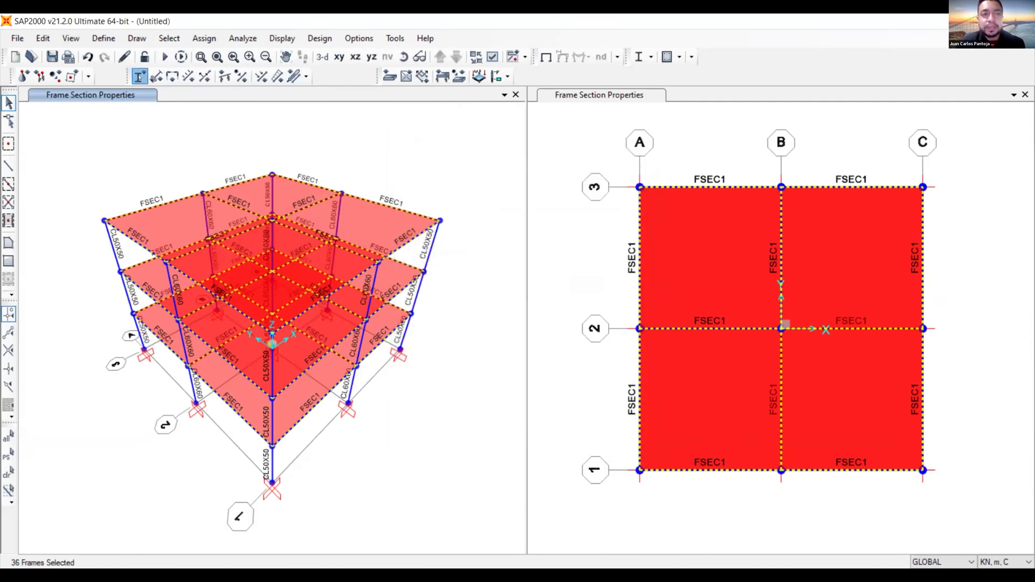
- Assign the VG40X60 frame section to the selected beams and finish the section assignment
{"action": "left_click", "coordinate": [452, 228]}
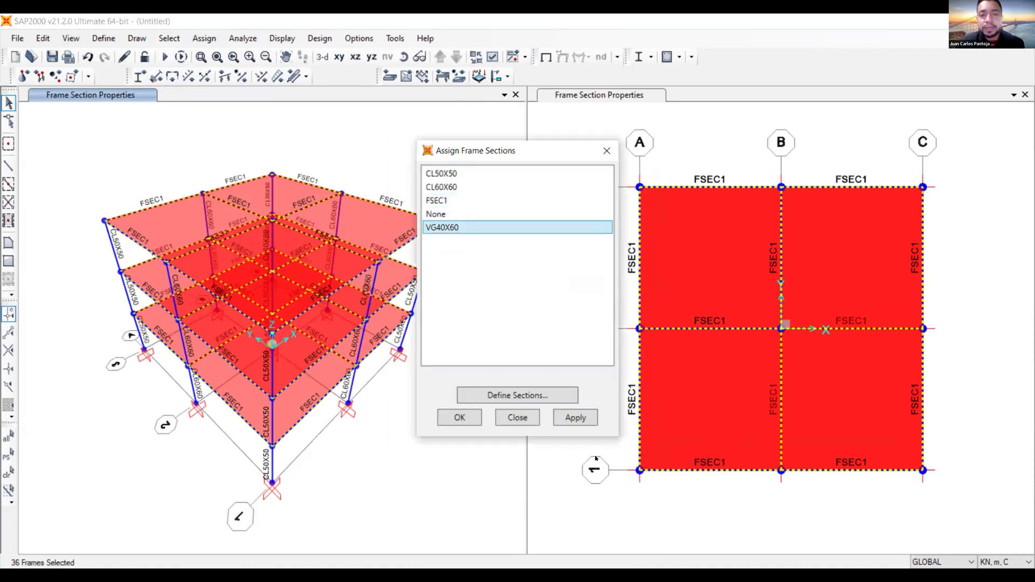
{"action": "left_click", "coordinate": [576, 420]}
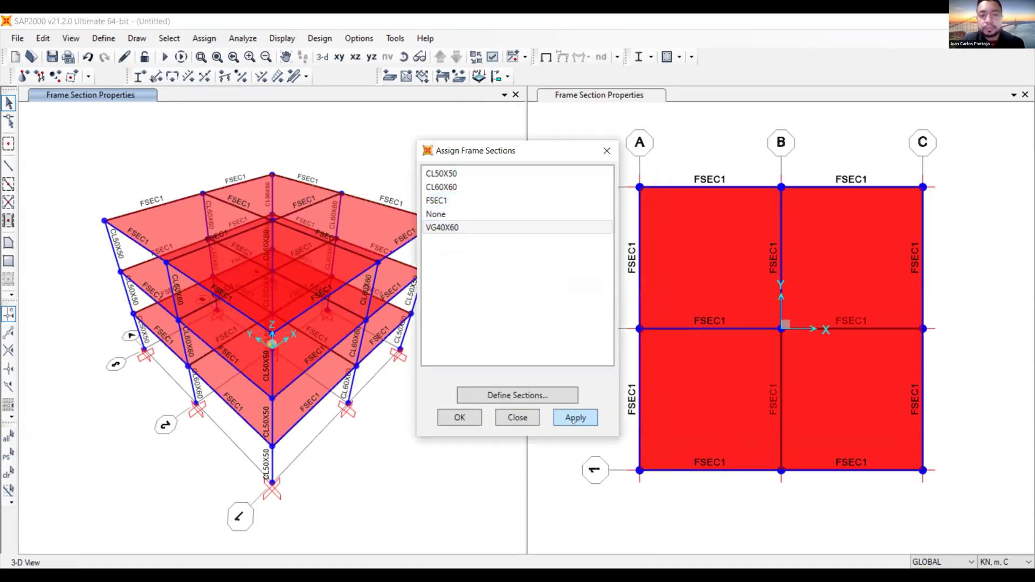
{"action": "left_click", "coordinate": [458, 417]}
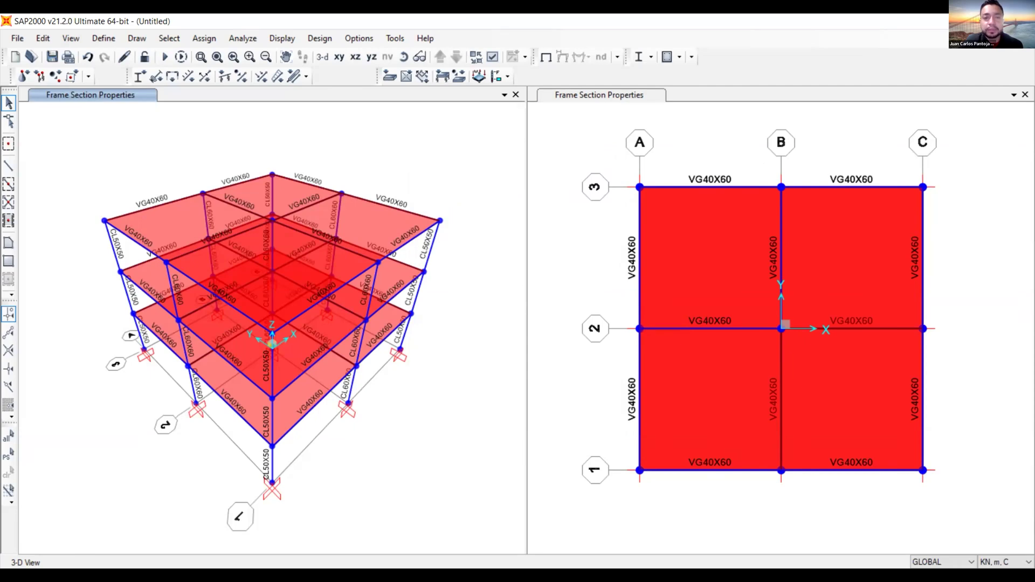
- Select all columns with the CL50X50 section by frame section property, and clear the selection
{"action": "left_click", "coordinate": [168, 38]}
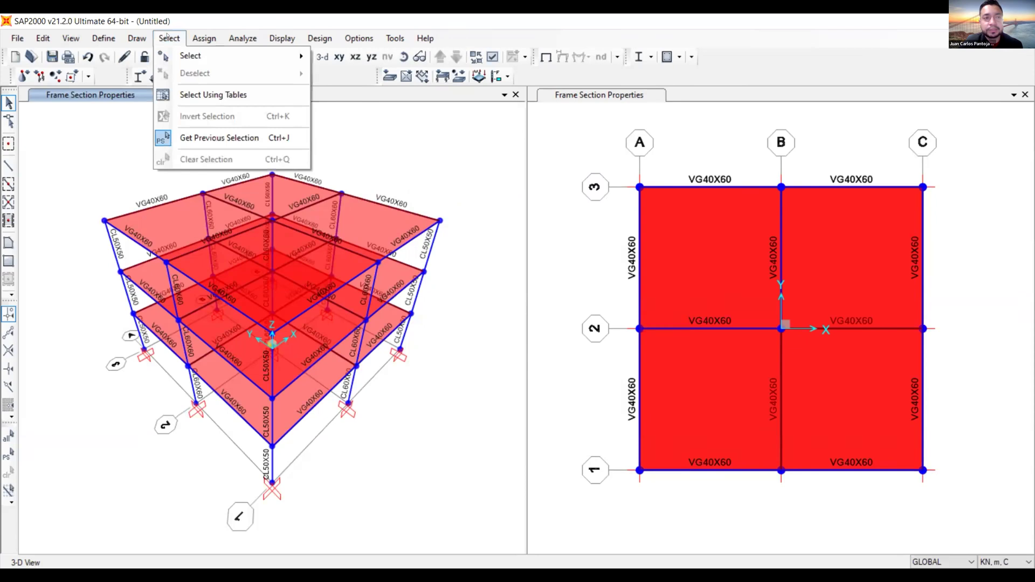
{"action": "mouse_move", "coordinate": [183, 55]}
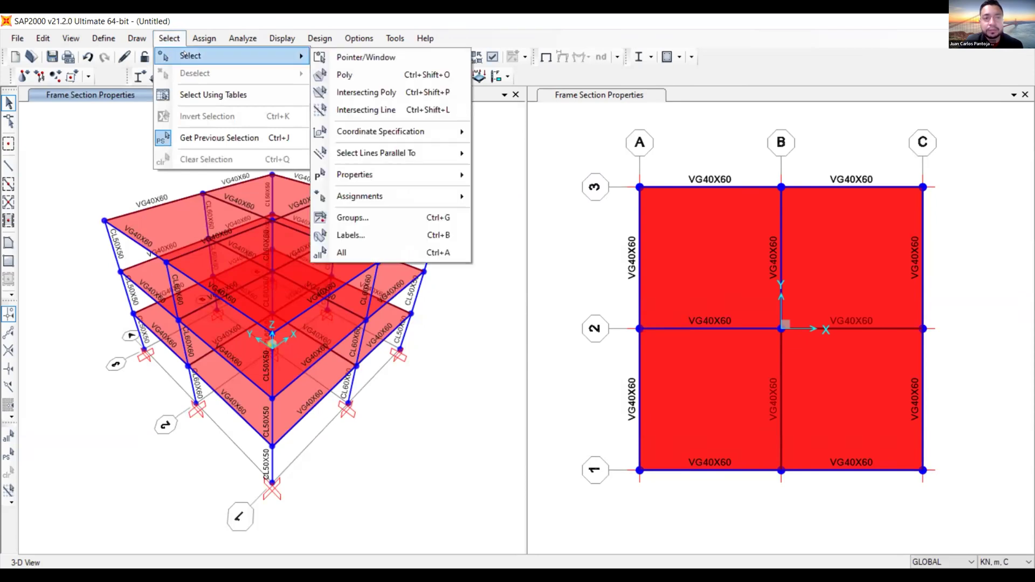
{"action": "mouse_move", "coordinate": [372, 174]}
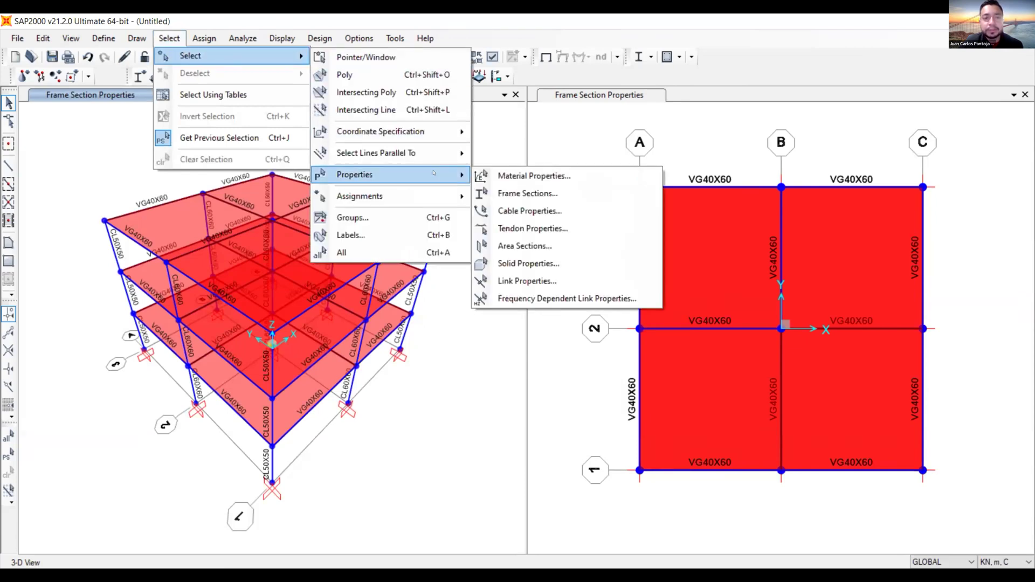
{"action": "left_click", "coordinate": [547, 196]}
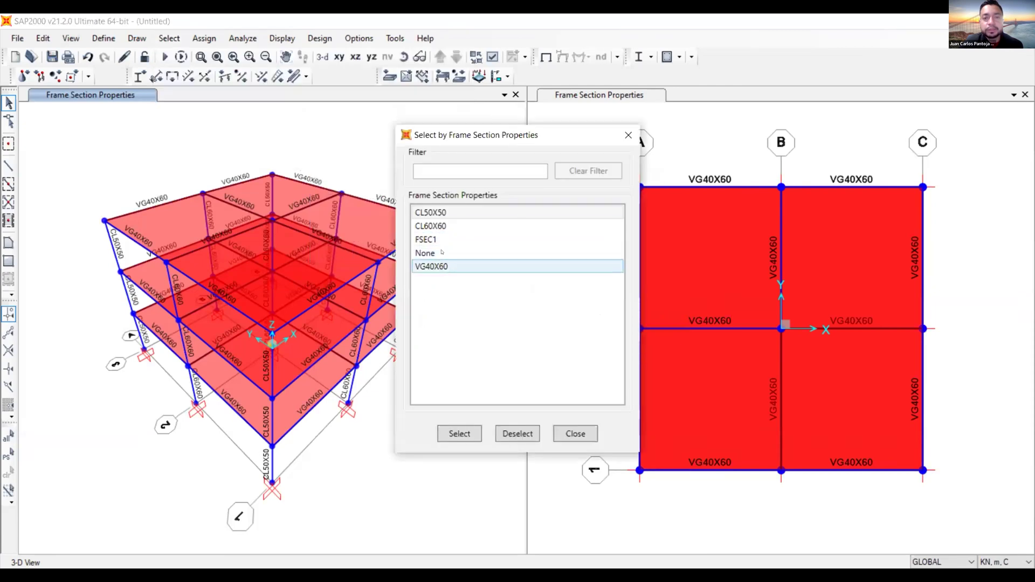
{"action": "left_click", "coordinate": [434, 213]}
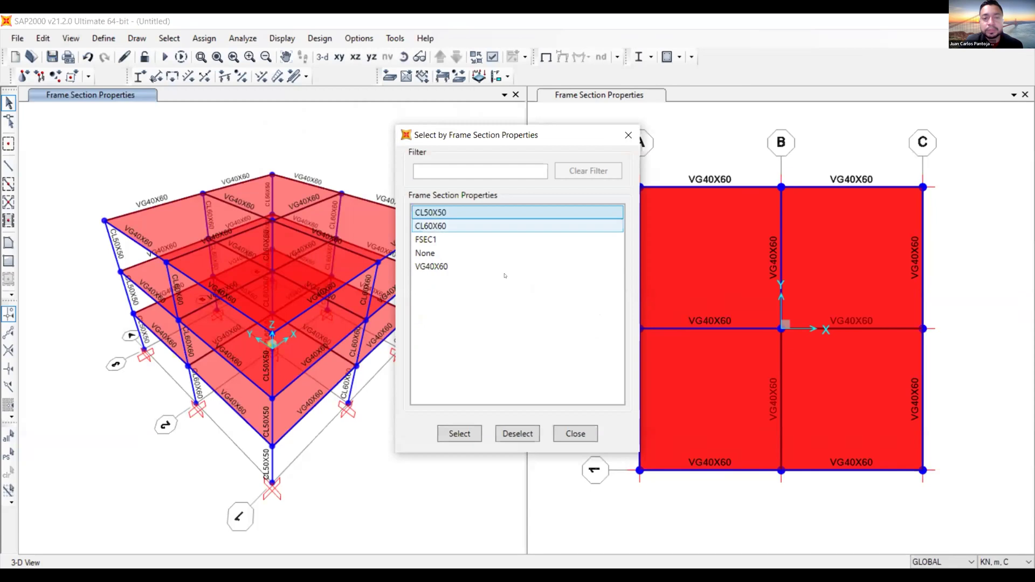
{"action": "left_click", "coordinate": [460, 434]}
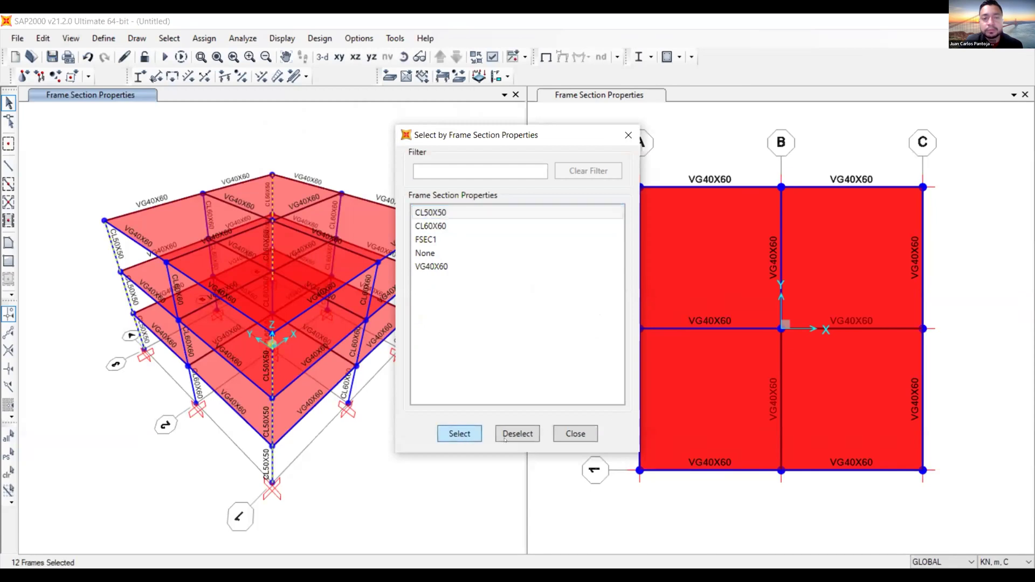
{"action": "left_click", "coordinate": [575, 434]}
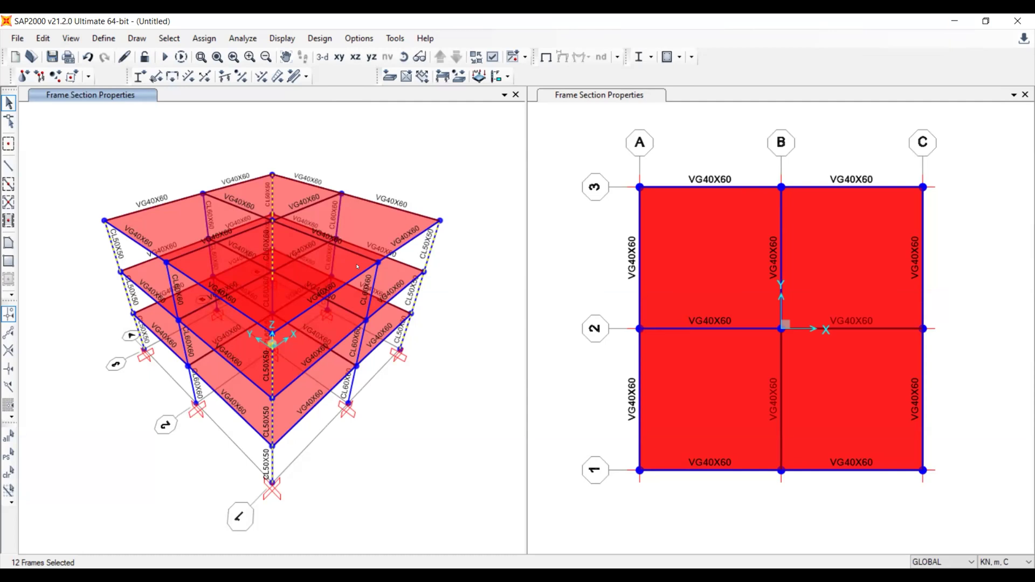
{"action": "key", "text": "ctrl+q"}
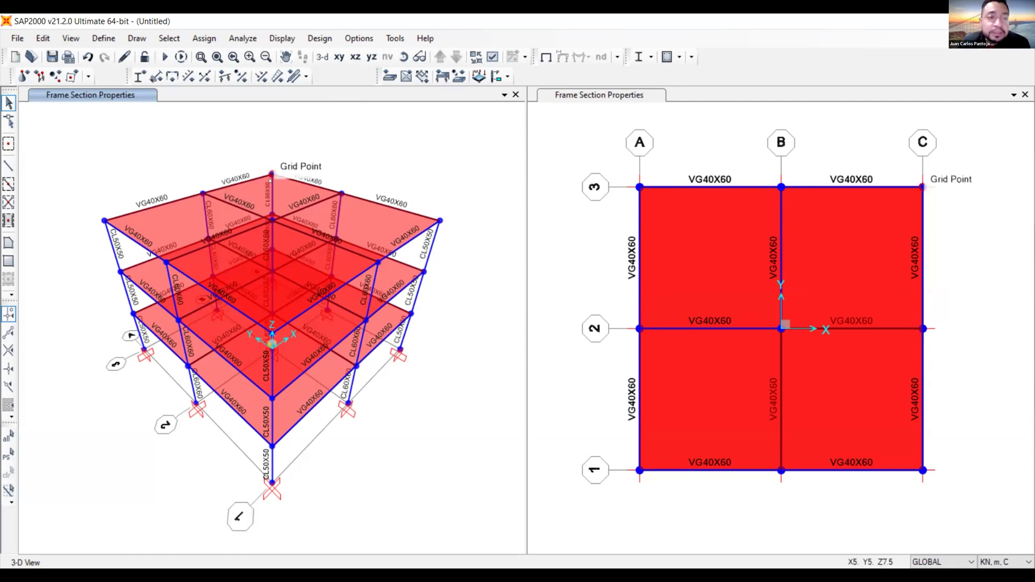
- Add a copy of the VG40X60 frame section and name it VT15X25
{"action": "left_click", "coordinate": [104, 38]}
{"action": "left_click", "coordinate": [104, 38]}
{"action": "left_click", "coordinate": [104, 37]}
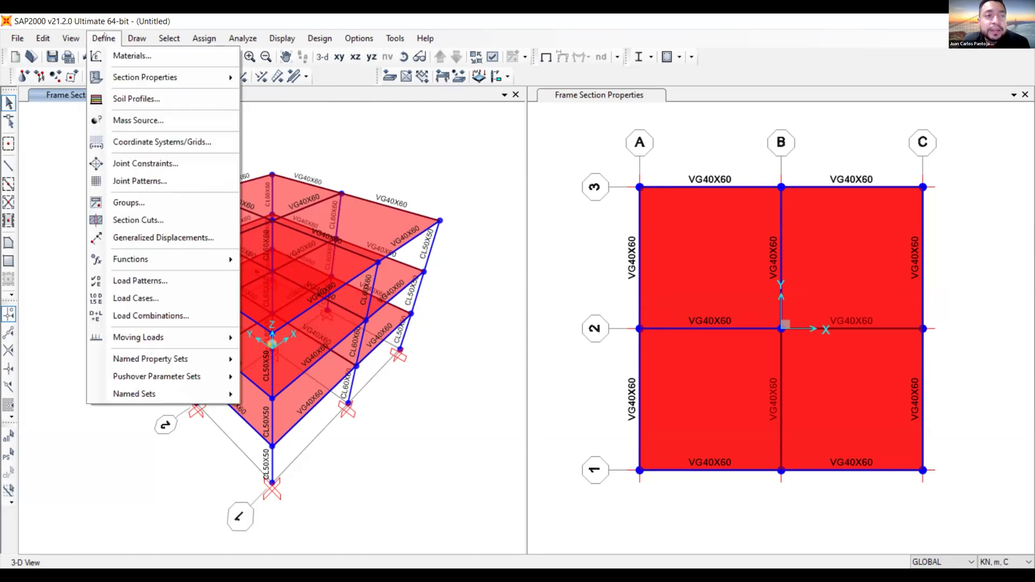
{"action": "mouse_move", "coordinate": [172, 77]}
{"action": "left_click", "coordinate": [313, 81]}
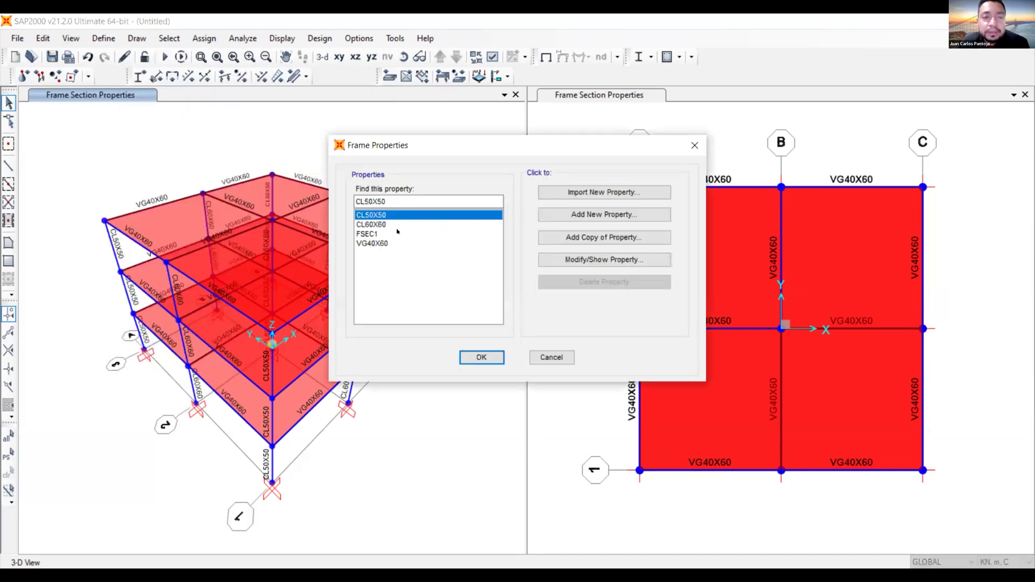
{"action": "left_click", "coordinate": [380, 243]}
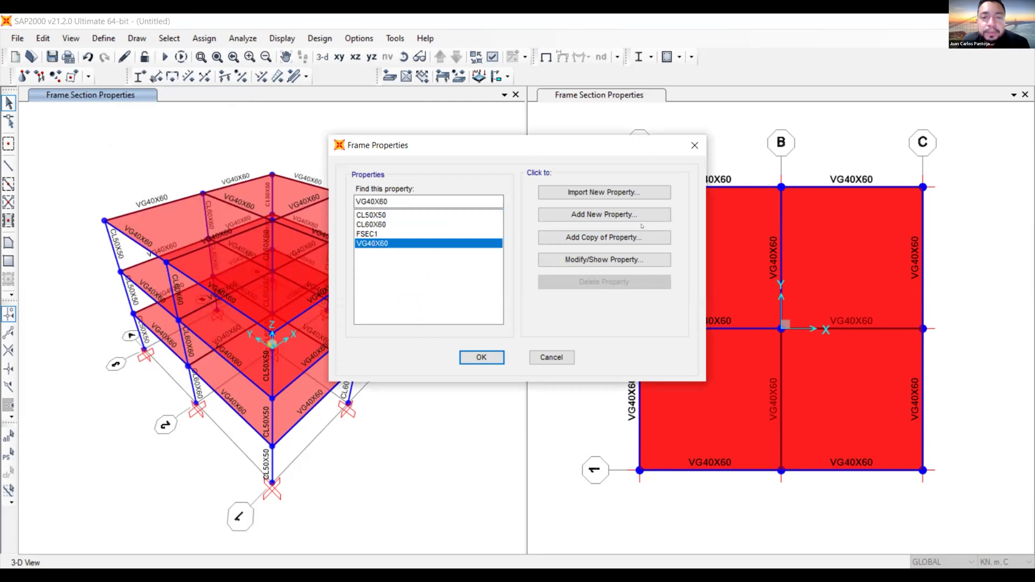
{"action": "left_click", "coordinate": [604, 237]}
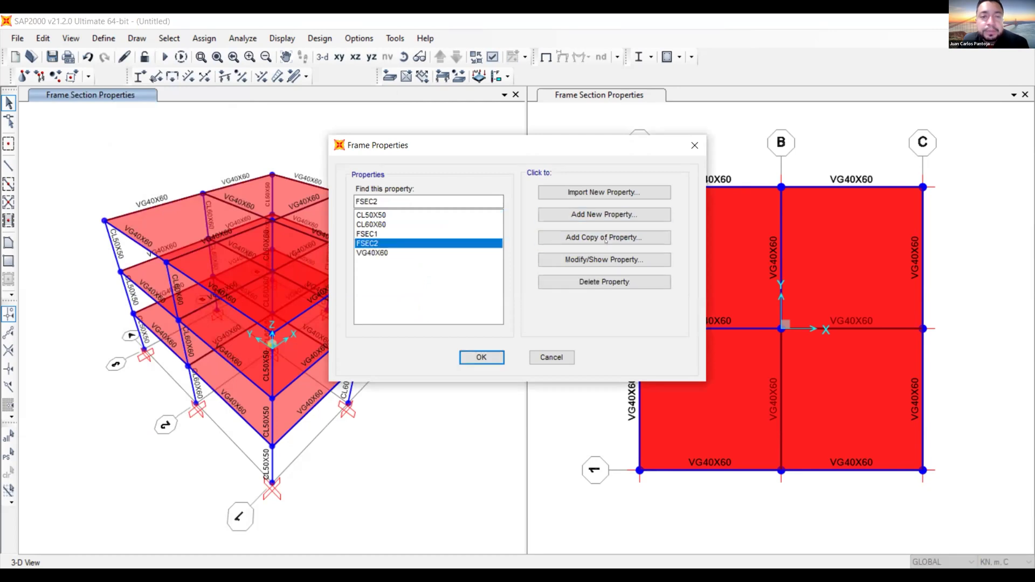
{"action": "type", "text": "VT"}
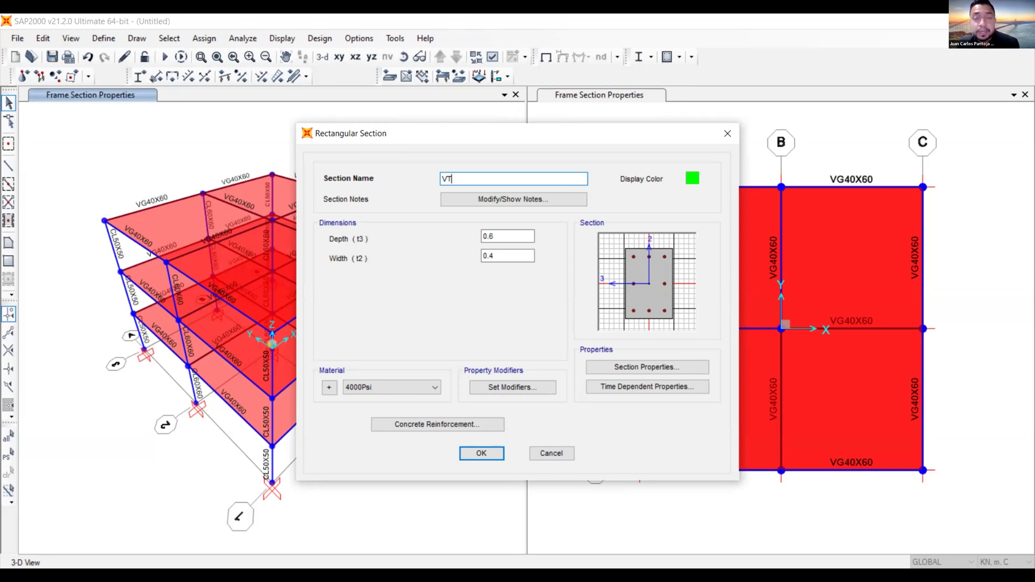
{"action": "type", "text": "15X"}
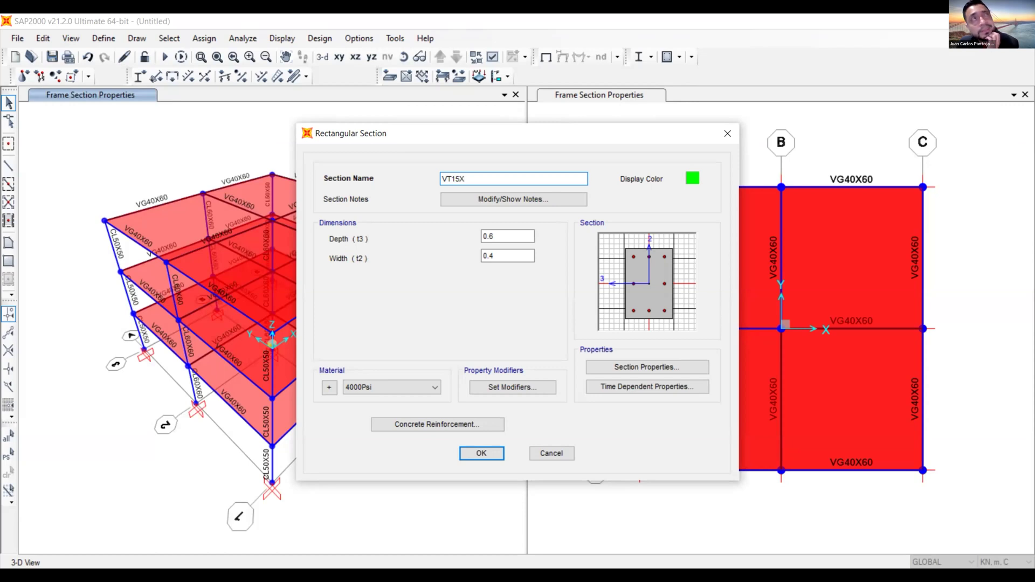
{"action": "type", "text": "20"}
{"action": "key", "text": "BackSpace"}
{"action": "type", "text": "5"}
- Set the VT15X25 section to 0.25 m depth, 0.15 m width and 6000Psi material, and accept it
{"action": "double_click", "coordinate": [520, 255]}
{"action": "type", "text": "0.15"}
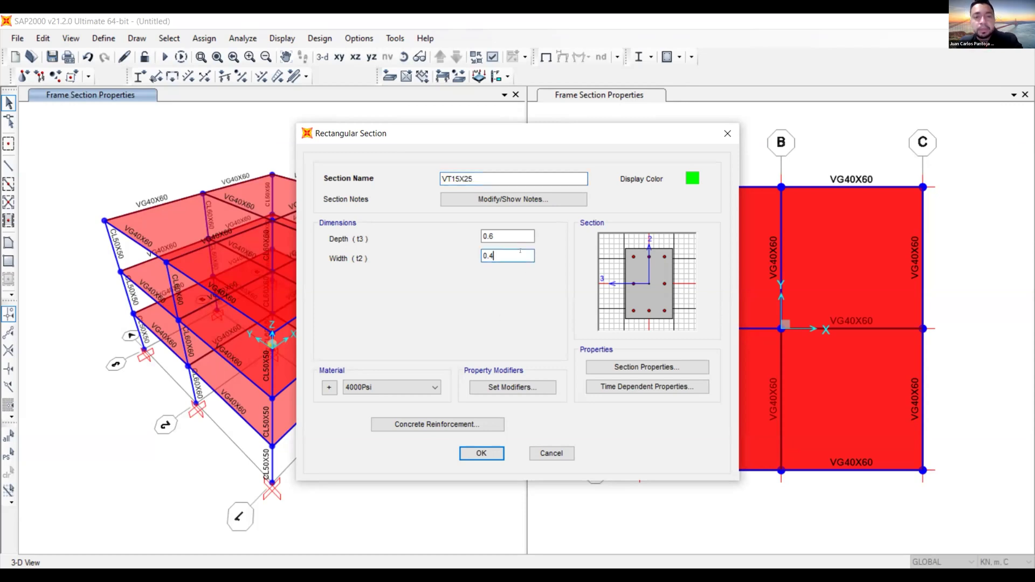
{"action": "double_click", "coordinate": [514, 235]}
{"action": "type", "text": "0.25"}
{"action": "left_click", "coordinate": [515, 256]}
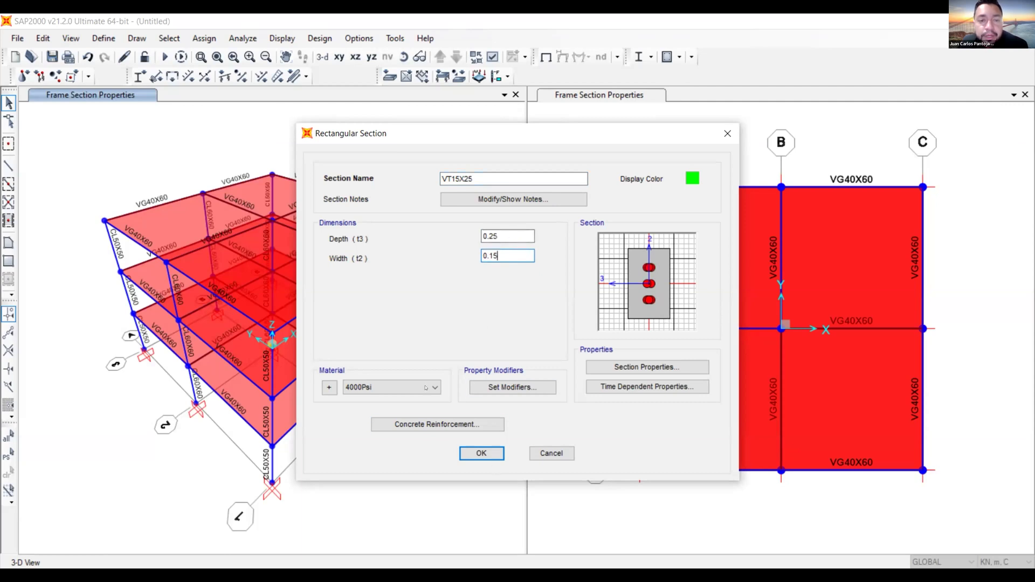
{"action": "left_click", "coordinate": [399, 388]}
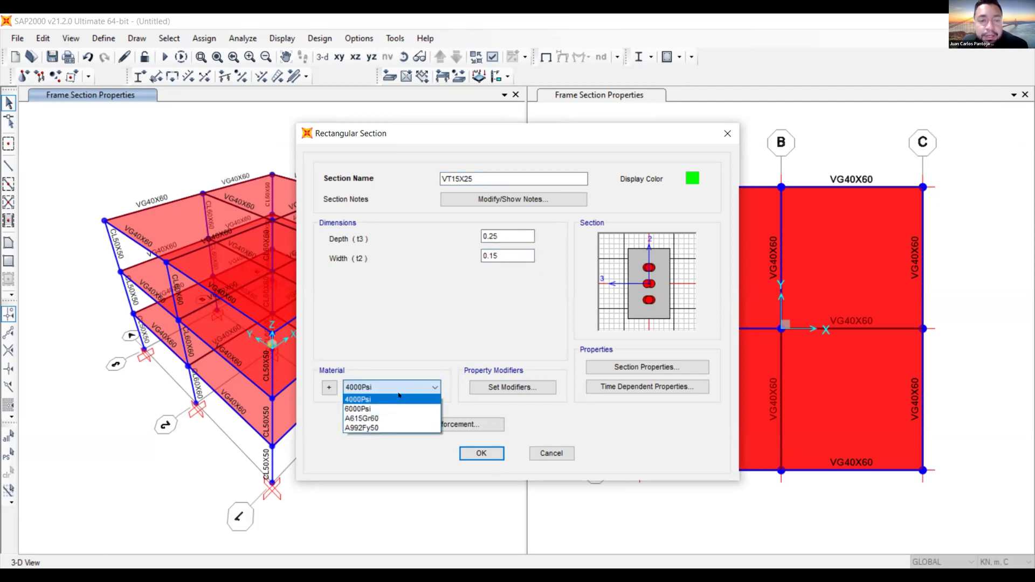
{"action": "left_click", "coordinate": [493, 457]}
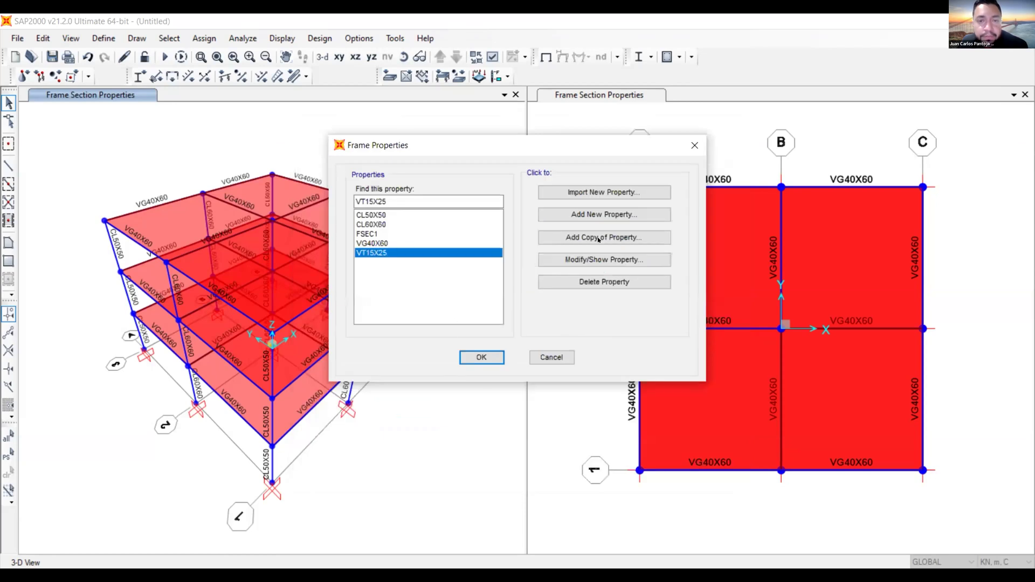
- Change the display color of the VT15X25 section to dark green and close the frame property definitions
{"action": "left_click", "coordinate": [599, 259]}
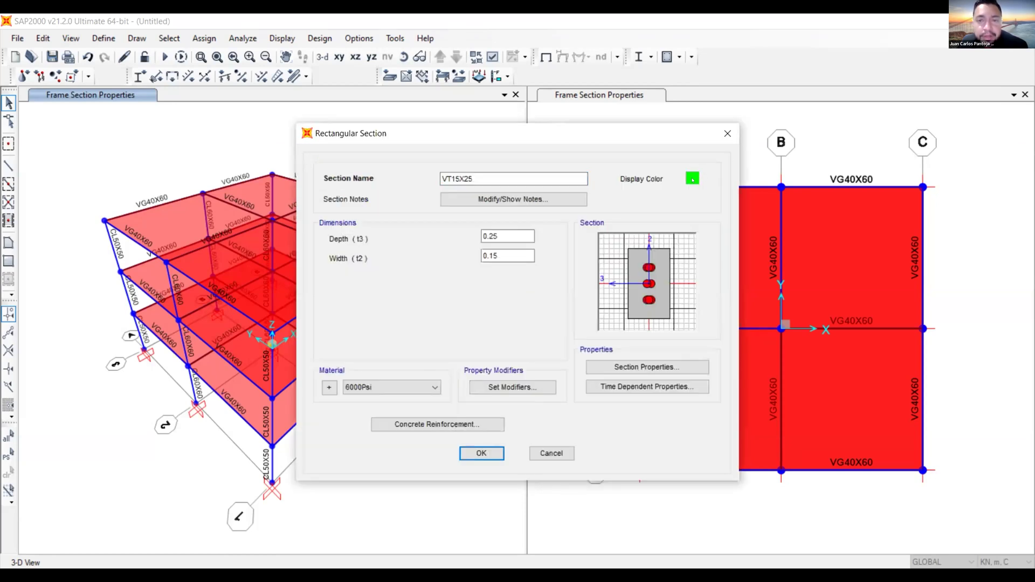
{"action": "left_click", "coordinate": [677, 179]}
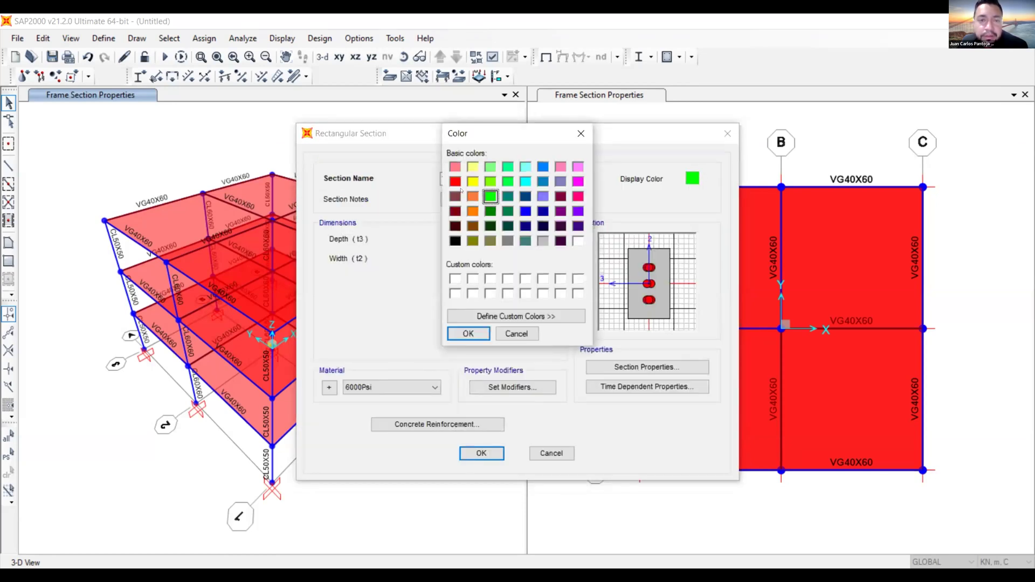
{"action": "left_click", "coordinate": [490, 211]}
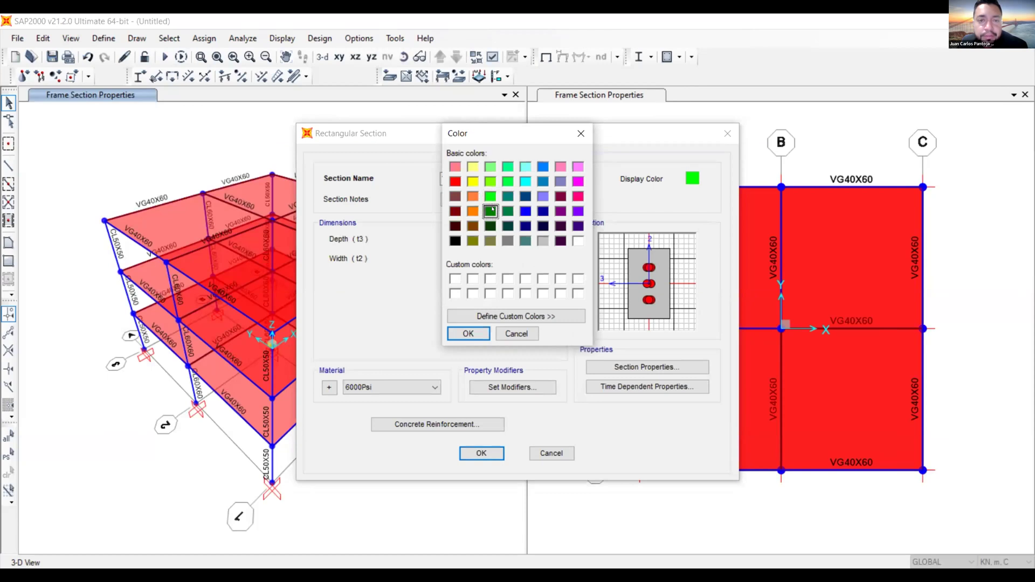
{"action": "left_click", "coordinate": [459, 336]}
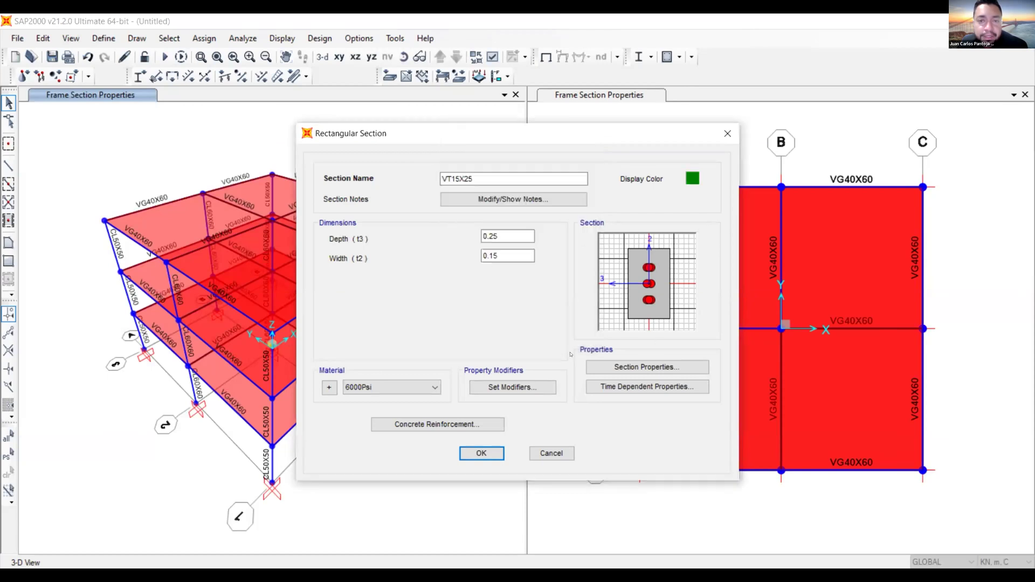
{"action": "left_click", "coordinate": [496, 452]}
{"action": "left_click", "coordinate": [485, 354]}
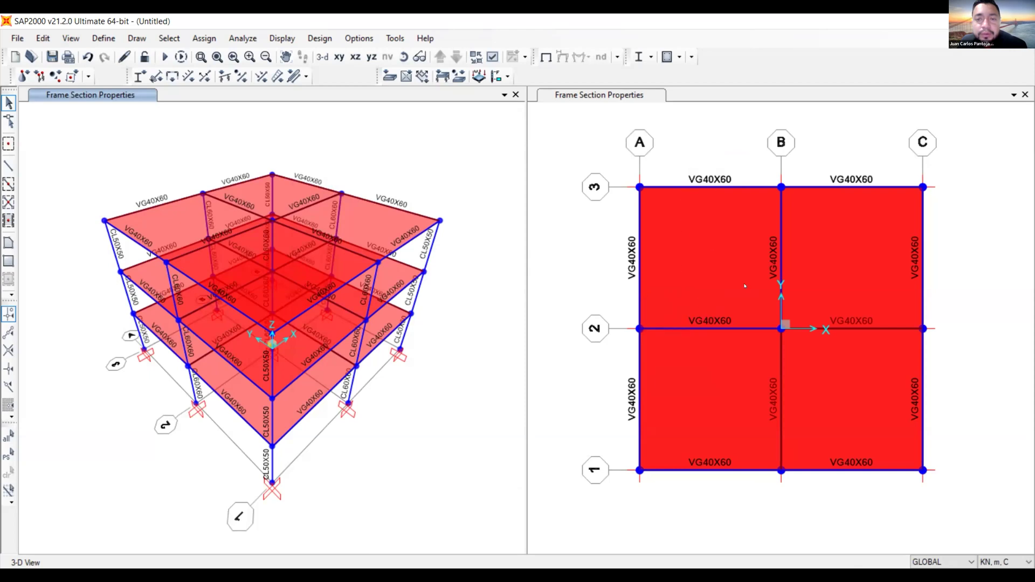
- Divide the roof-level beams between grid lines A and B on grid lines 2 and 3 into 4 frames each
{"action": "left_click", "coordinate": [733, 188]}
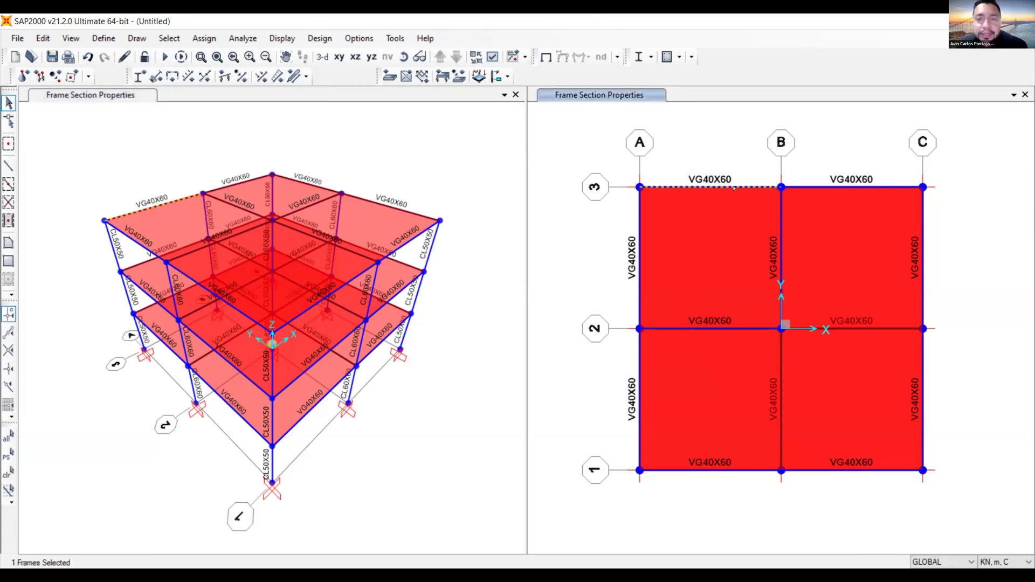
{"action": "left_click", "coordinate": [701, 327]}
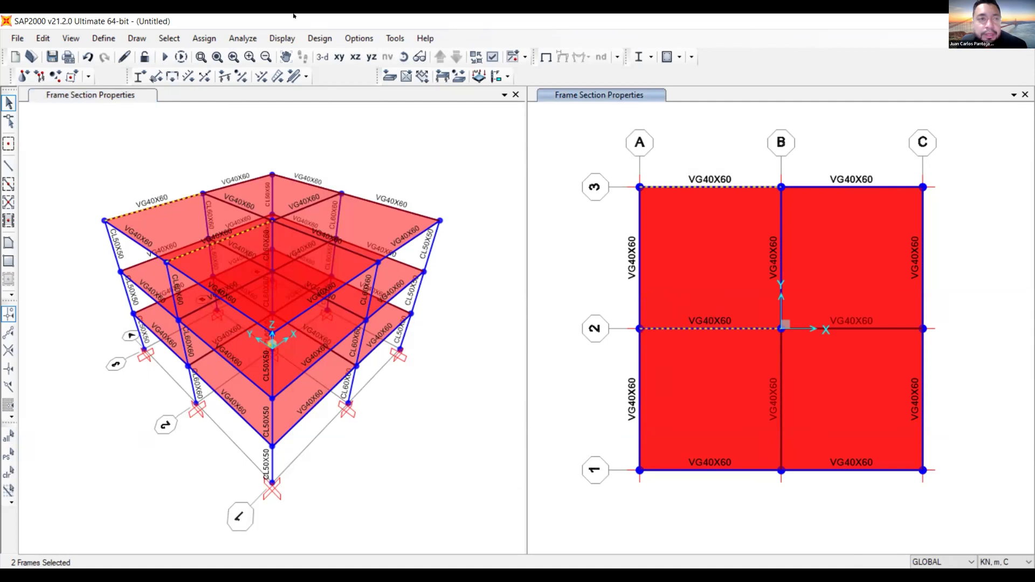
{"action": "left_click", "coordinate": [41, 37]}
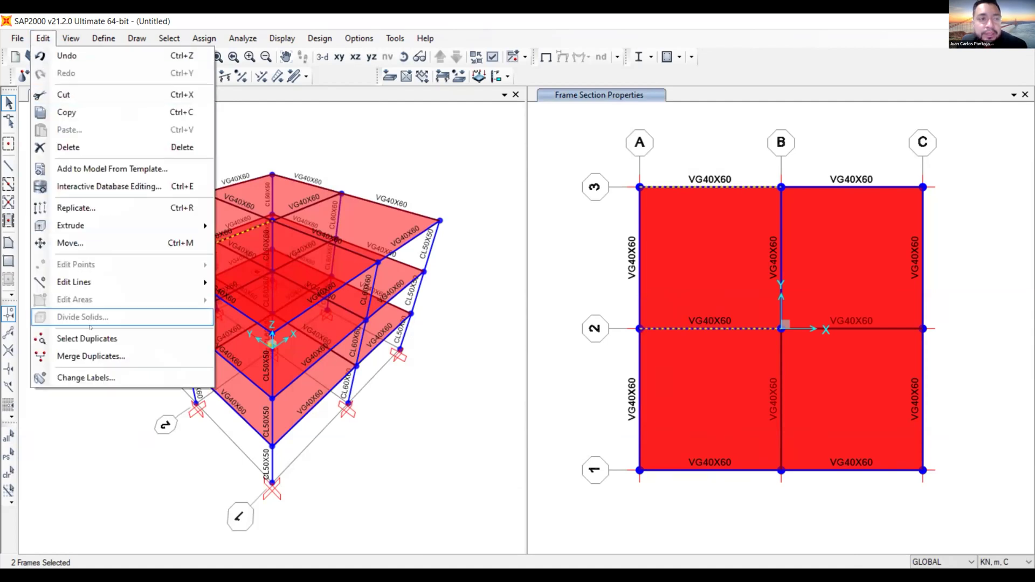
{"action": "mouse_move", "coordinate": [109, 283]}
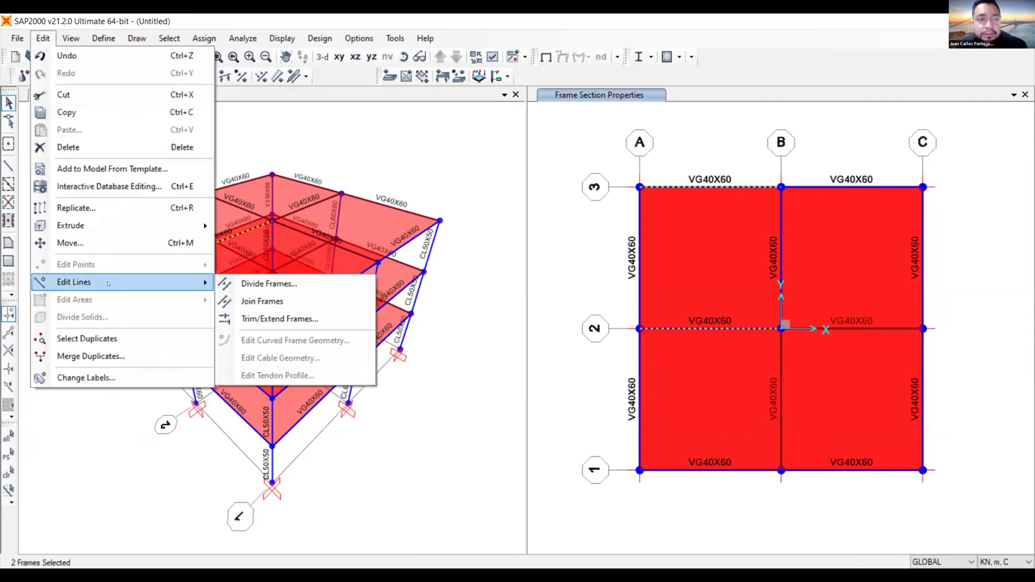
{"action": "left_click", "coordinate": [296, 286]}
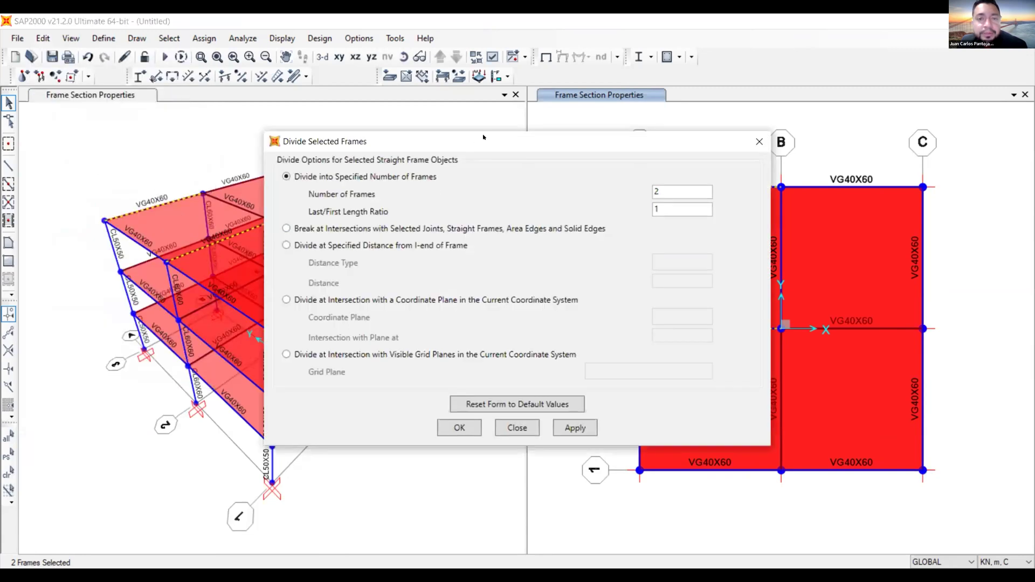
{"action": "left_click_drag", "start_coordinate": [482, 137], "coordinate": [272, 140]}
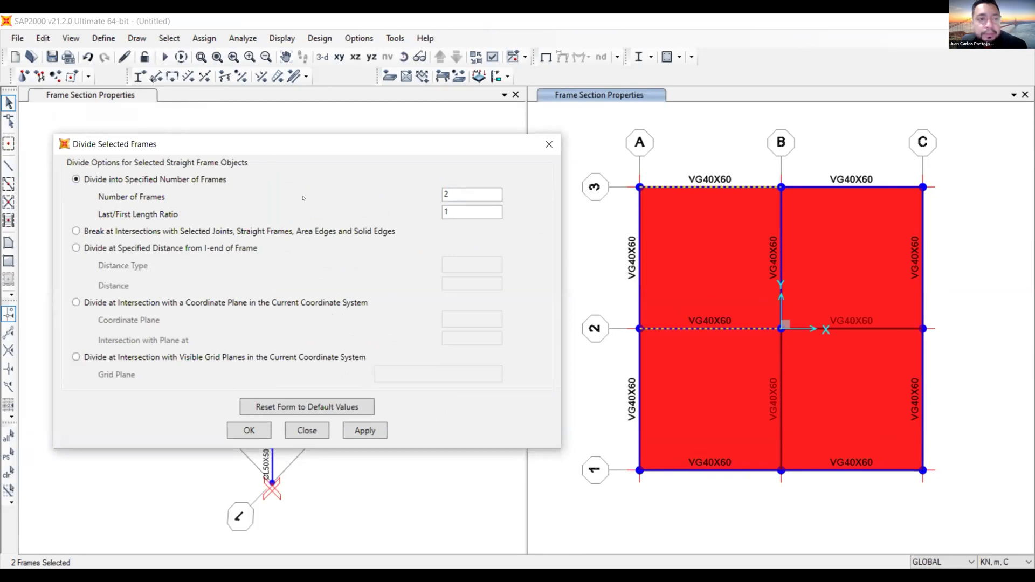
{"action": "double_click", "coordinate": [462, 184]}
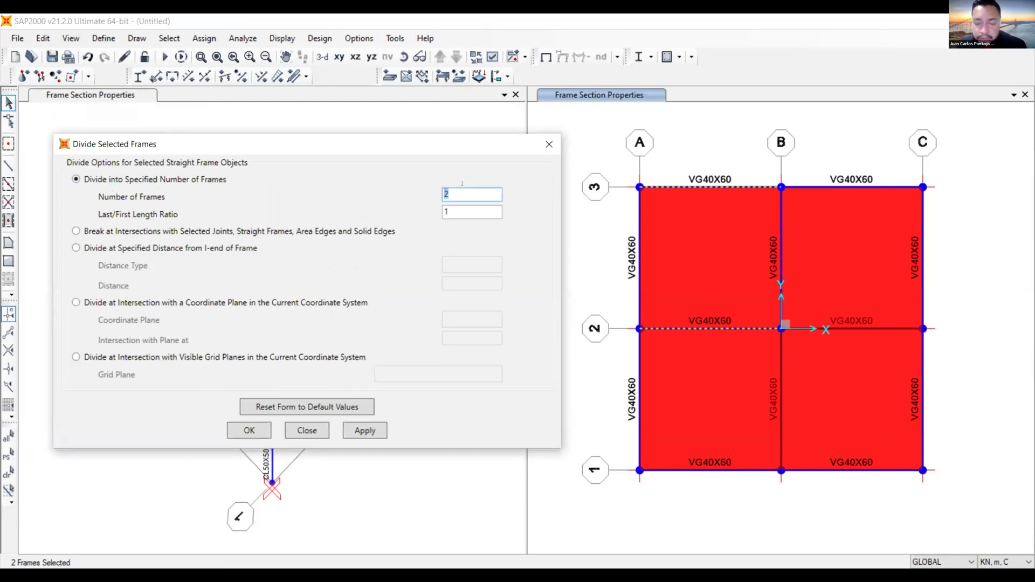
{"action": "type", "text": "4"}
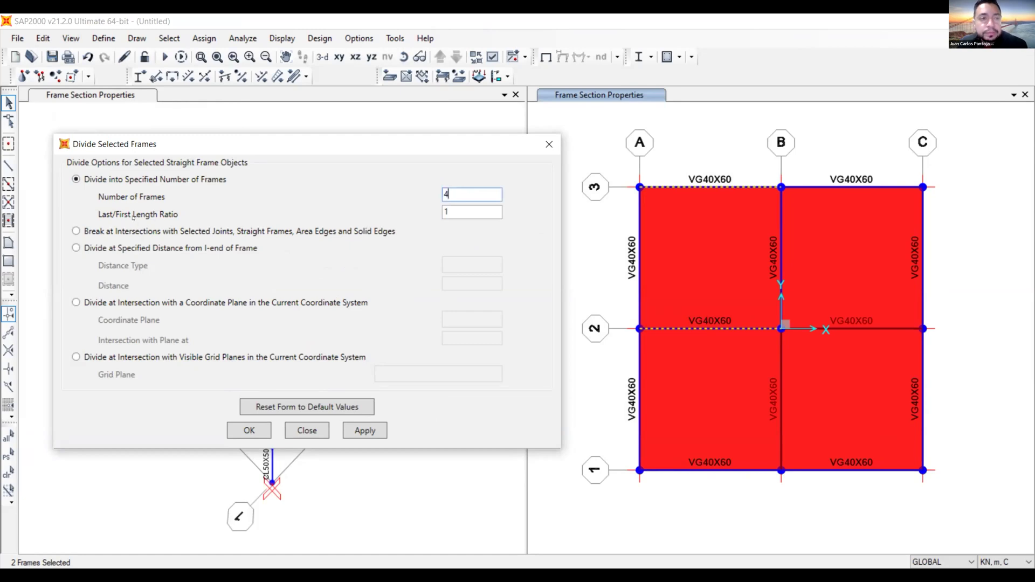
{"action": "left_click", "coordinate": [369, 431]}
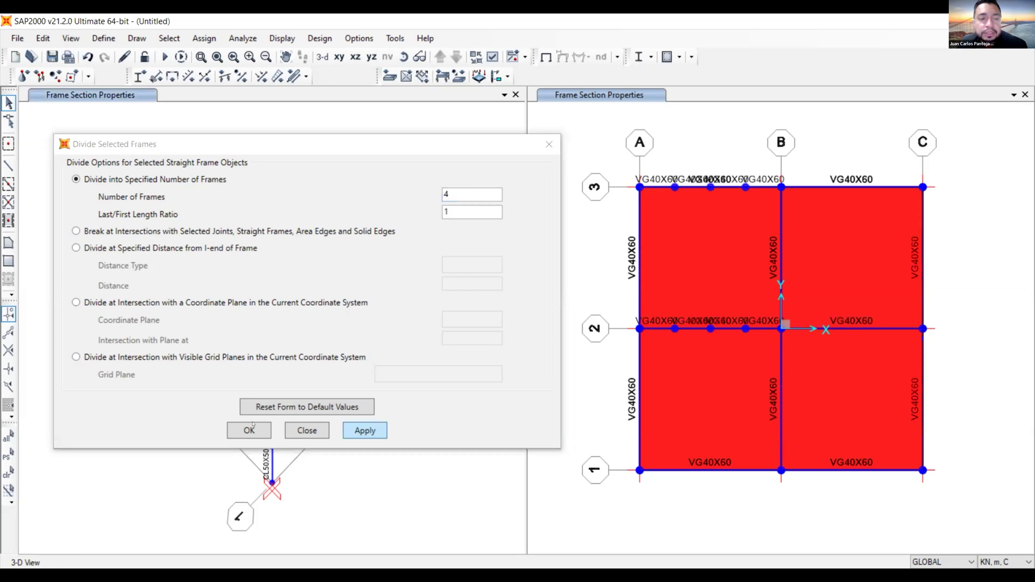
{"action": "key", "text": "Return"}
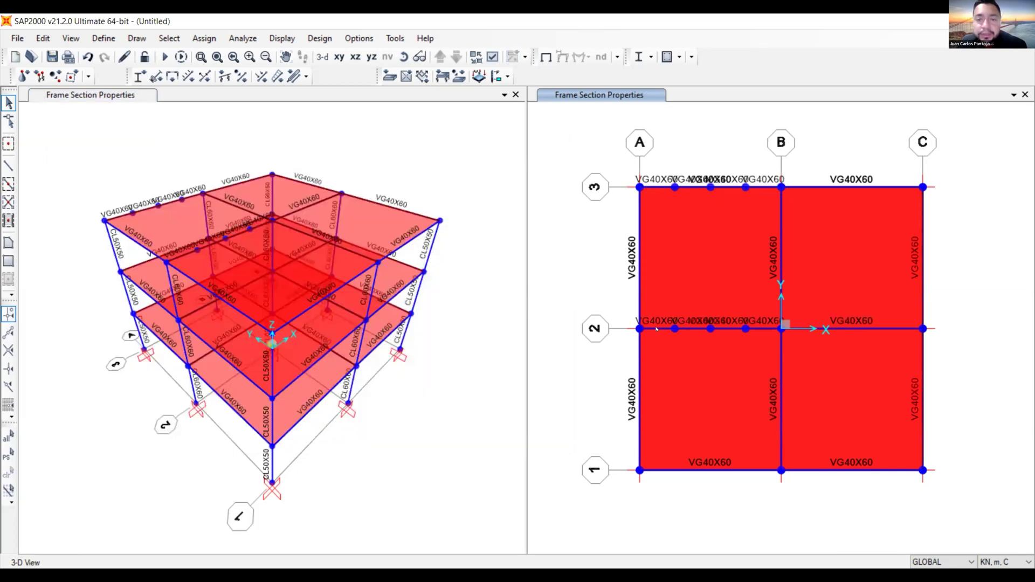
- Check the divided beam segments on grid line 2 between A and B by selecting and deselecting them
{"action": "left_click", "coordinate": [656, 328]}
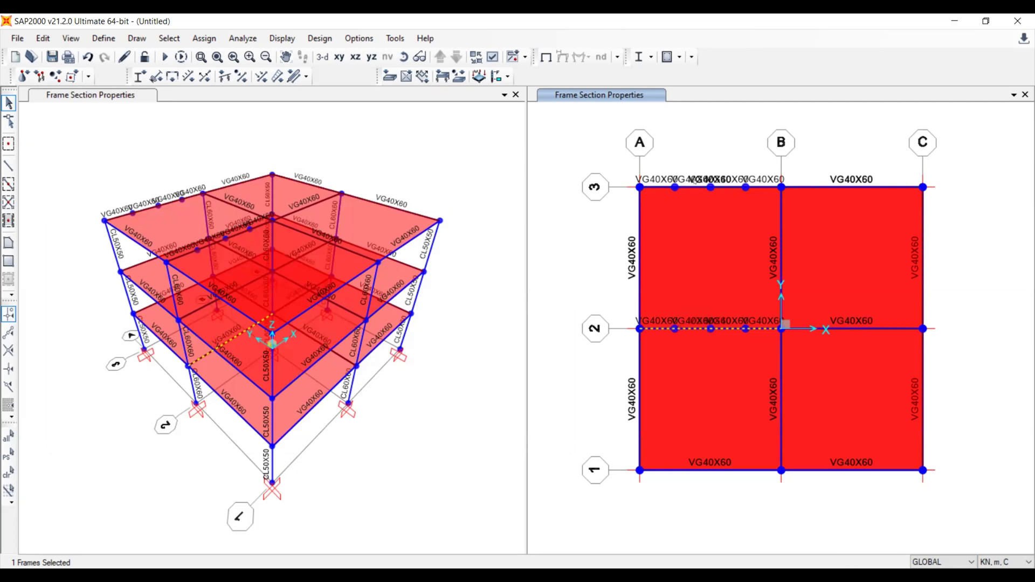
{"action": "left_click", "coordinate": [656, 327]}
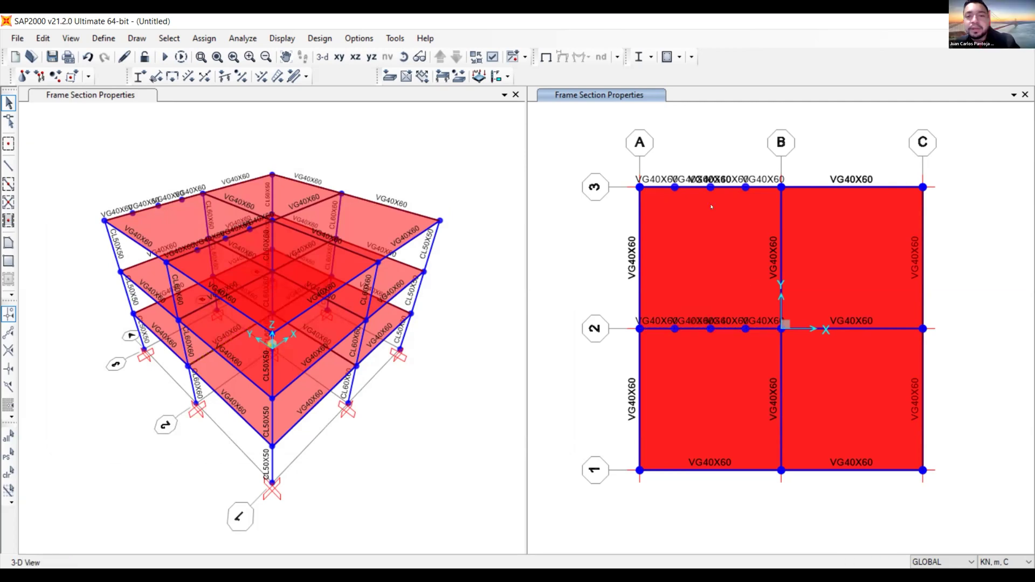
{"action": "left_click", "coordinate": [656, 327]}
{"action": "left_click", "coordinate": [656, 327]}
{"action": "left_click", "coordinate": [691, 328]}
{"action": "left_click", "coordinate": [691, 327]}
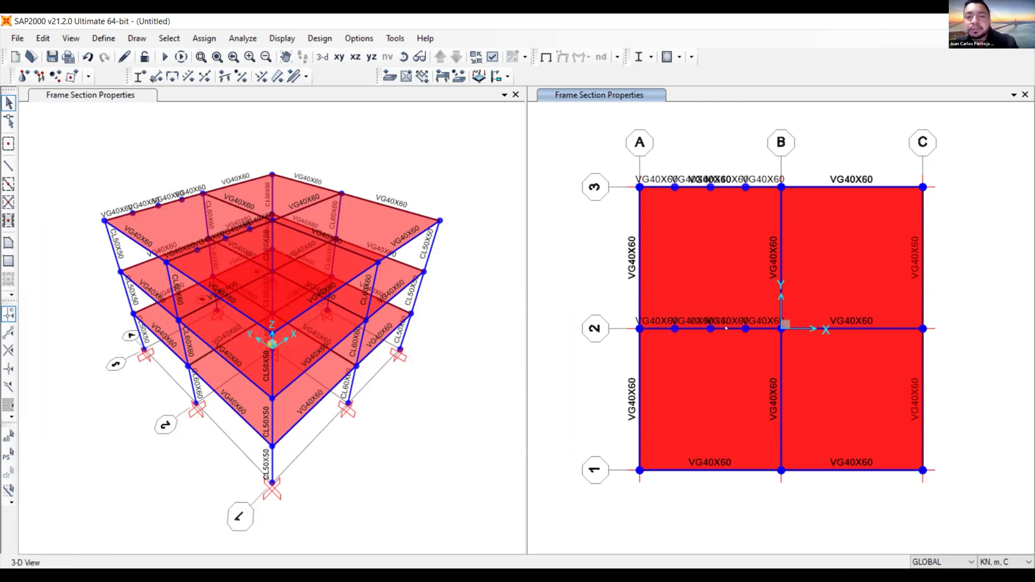
{"action": "left_click", "coordinate": [726, 328]}
{"action": "left_click", "coordinate": [725, 327]}
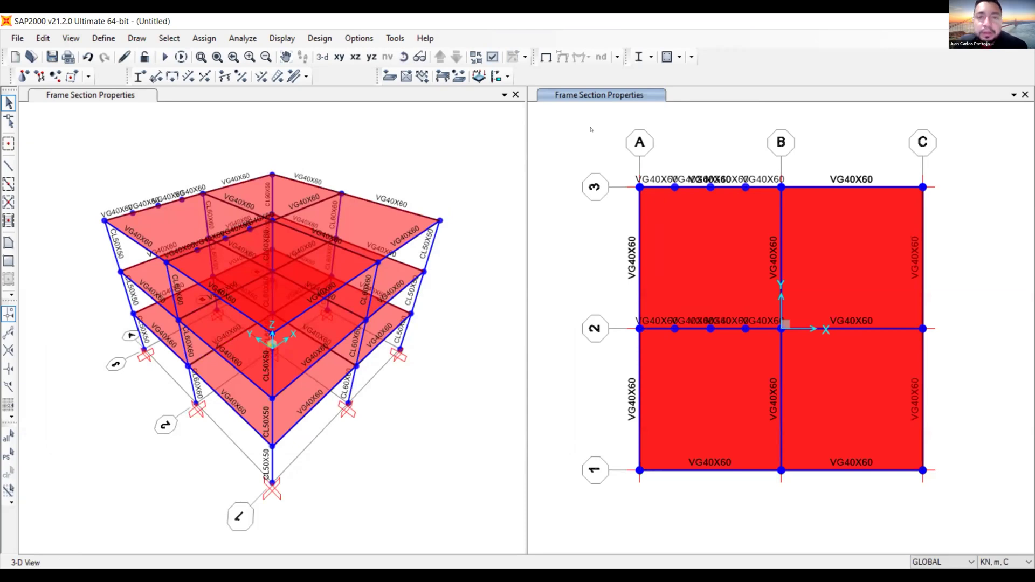
- In the X-Y plane at Z=7.5, draw three straight VT15X25 frames joining the division points of bay A-B between grid lines 2 and 3
{"action": "left_click", "coordinate": [339, 56]}
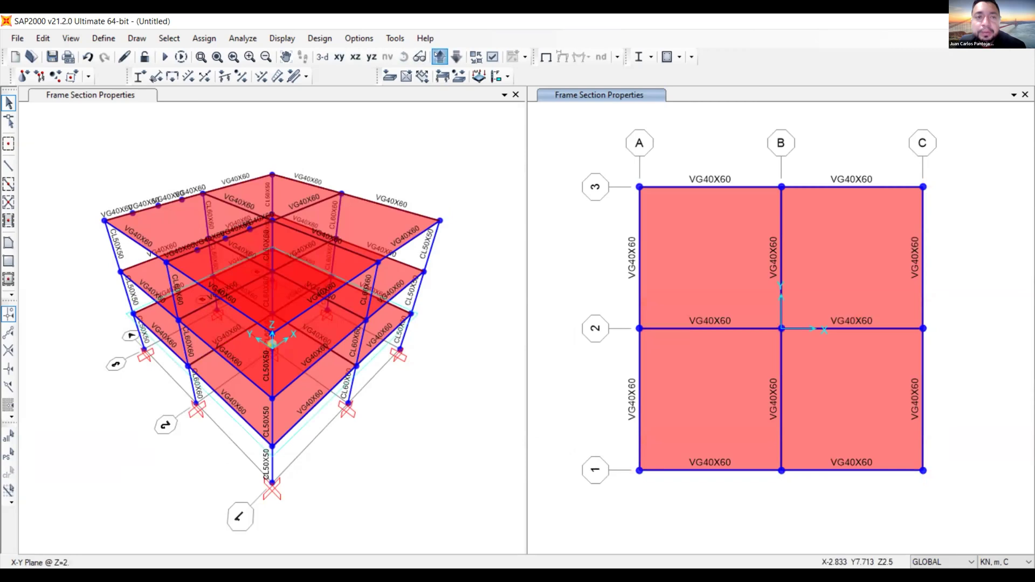
{"action": "left_click", "coordinate": [440, 56]}
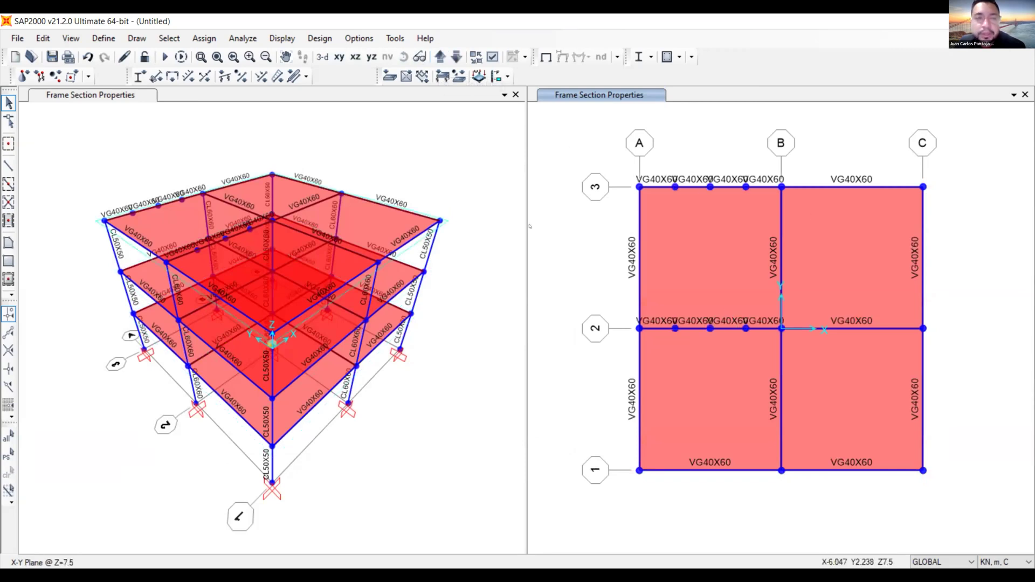
{"action": "left_click", "coordinate": [9, 164]}
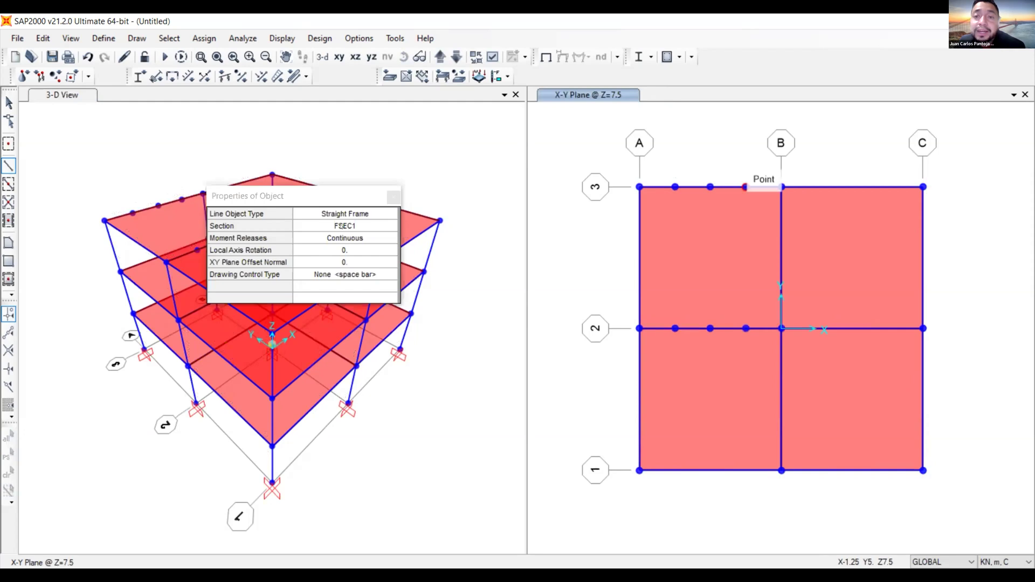
{"action": "left_click", "coordinate": [356, 226]}
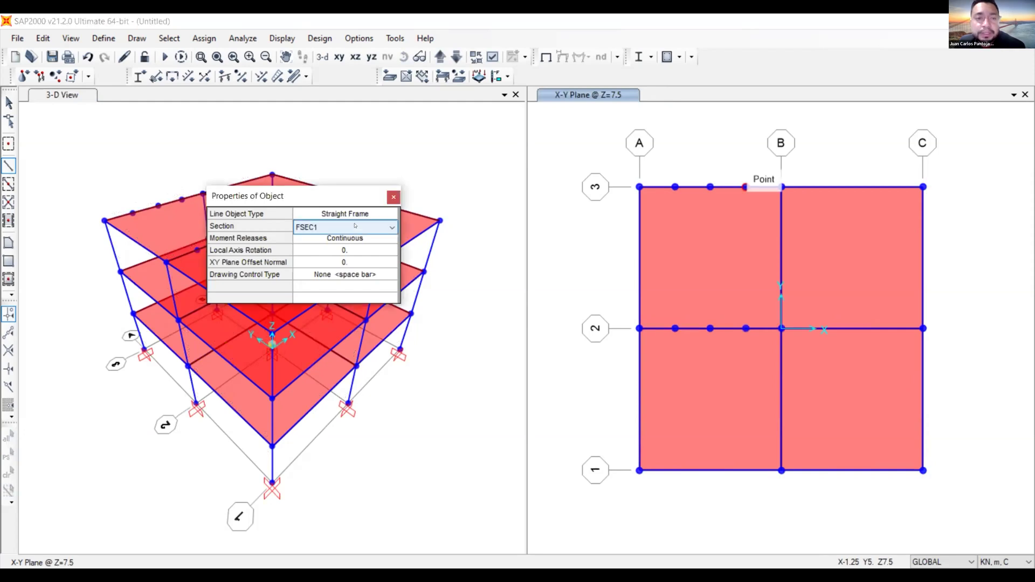
{"action": "left_click", "coordinate": [356, 227]}
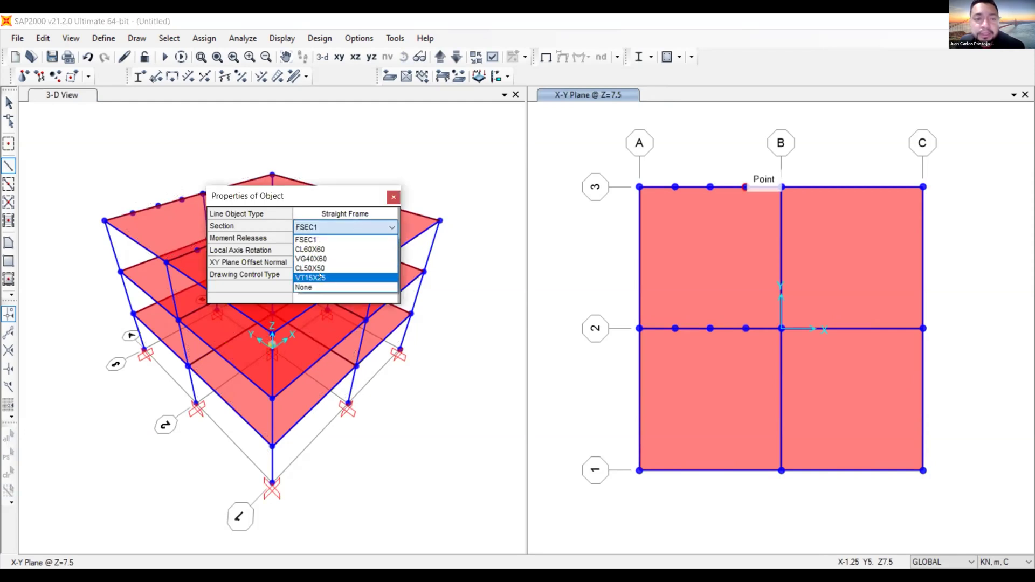
{"action": "left_click", "coordinate": [304, 277]}
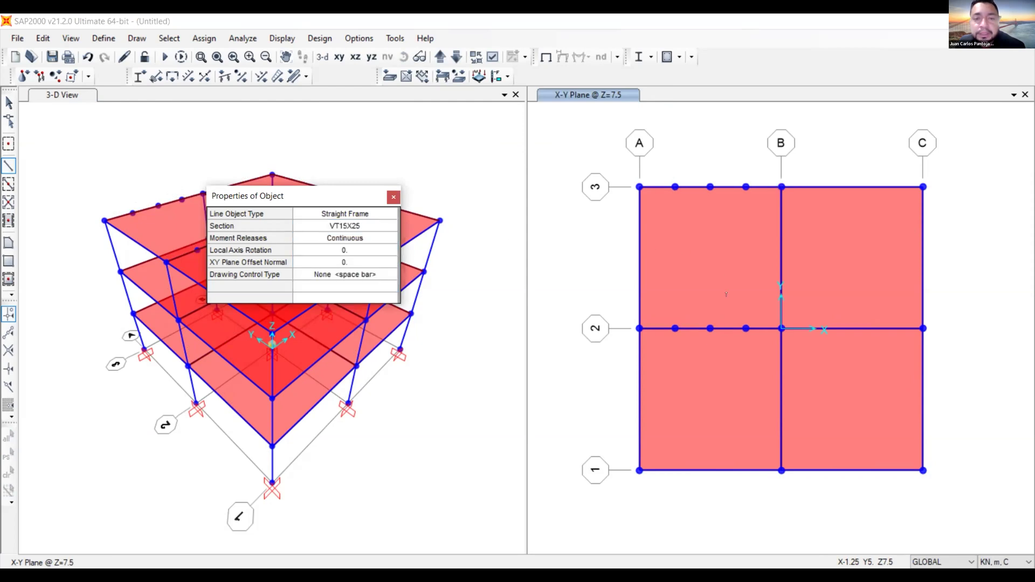
{"action": "left_click", "coordinate": [675, 187]}
{"action": "left_click", "coordinate": [710, 328]}
{"action": "left_click", "coordinate": [710, 187]}
{"action": "left_click", "coordinate": [746, 329]}
{"action": "left_click", "coordinate": [745, 184]}
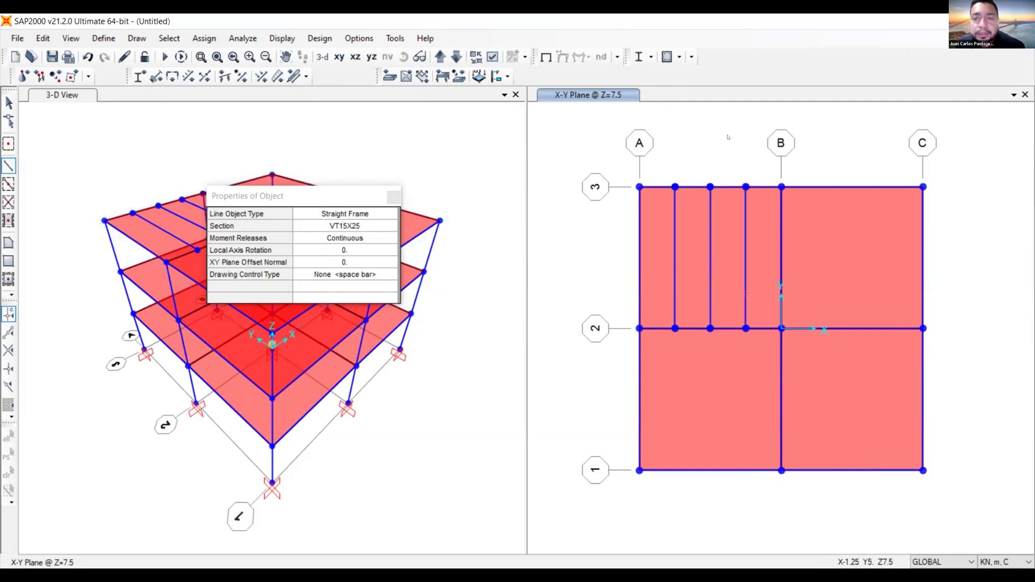
{"action": "key", "text": "Escape"}
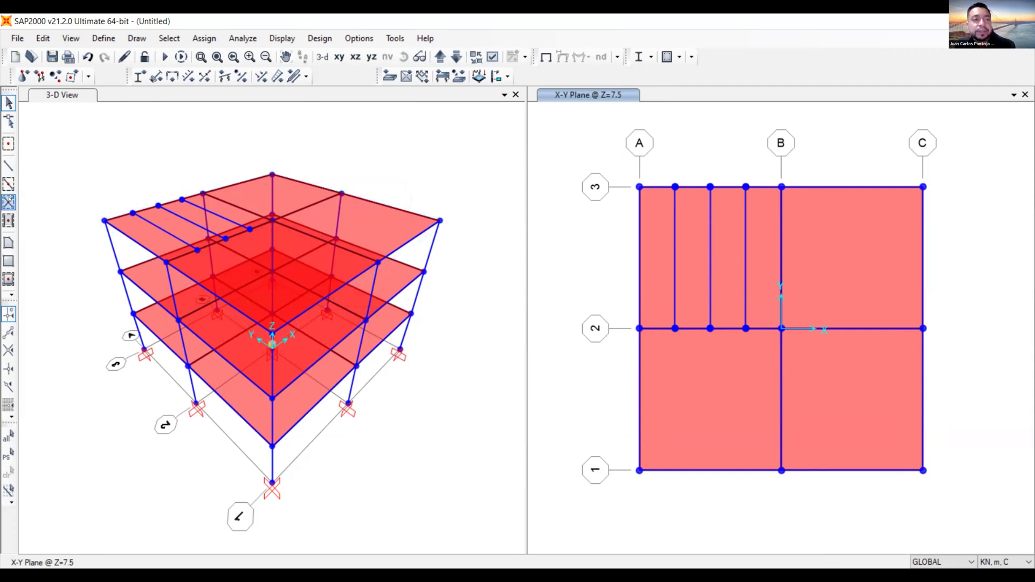
- Set up quick-drawn secondary beams with section VT15X25, Continuous moment releases, 3 beams per bay and orientation Parallel to Y or R
{"action": "left_click", "coordinate": [9, 184]}
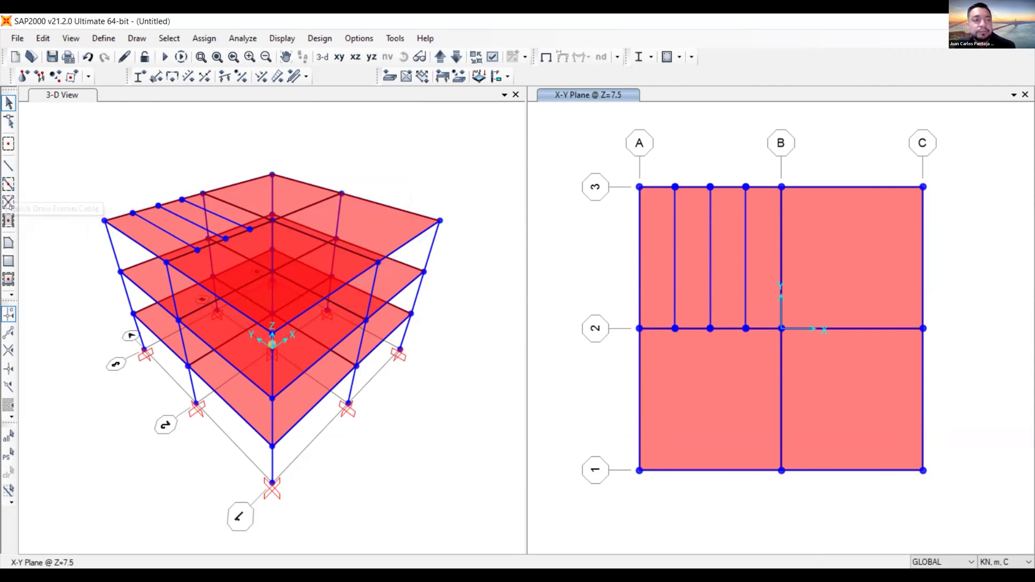
{"action": "left_click", "coordinate": [8, 202]}
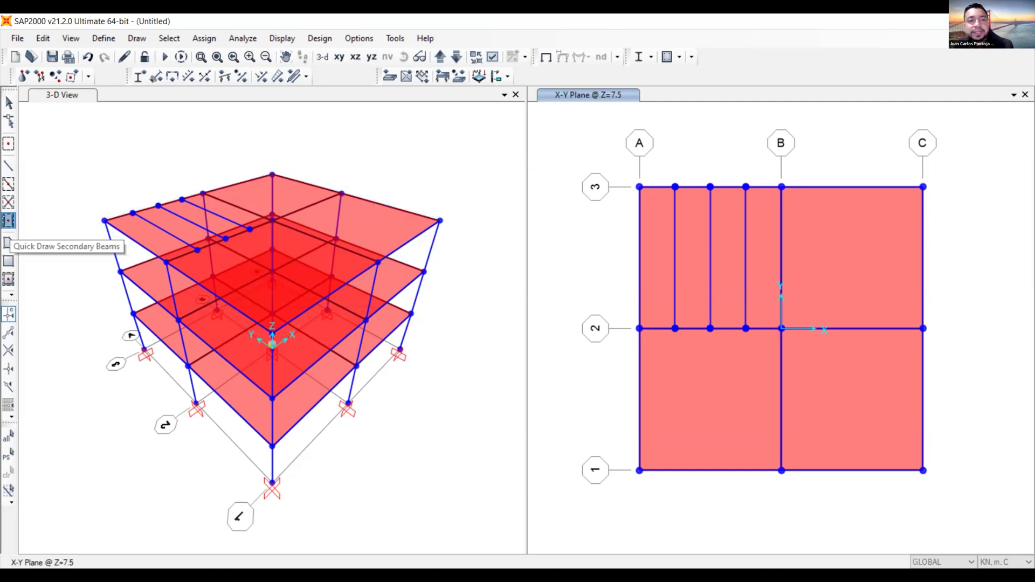
{"action": "left_click", "coordinate": [8, 220]}
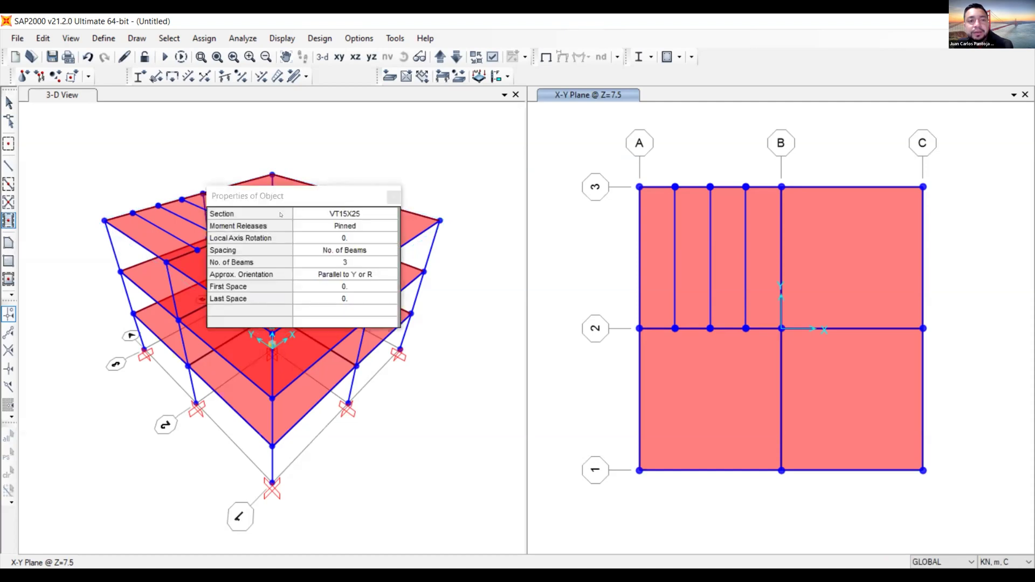
{"action": "left_click", "coordinate": [341, 215]}
{"action": "left_click", "coordinate": [340, 215]}
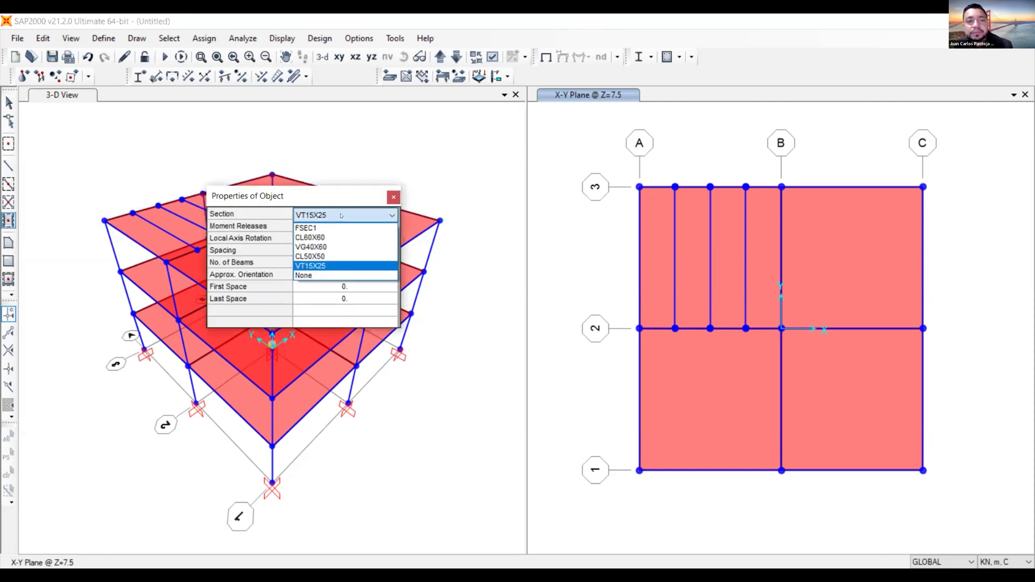
{"action": "left_click", "coordinate": [343, 264]}
{"action": "left_click", "coordinate": [375, 227]}
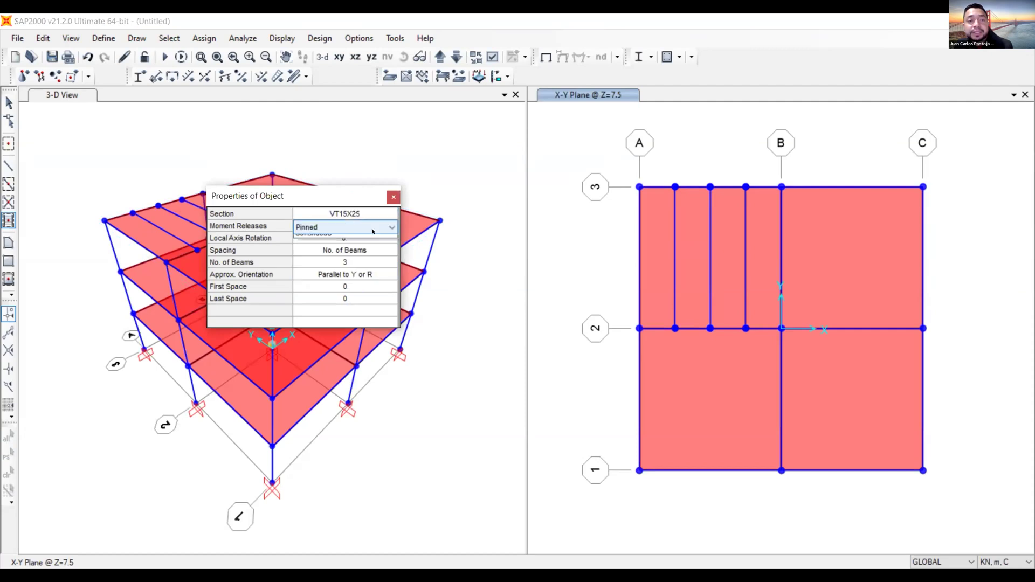
{"action": "left_click", "coordinate": [376, 230]}
{"action": "left_click", "coordinate": [363, 250]}
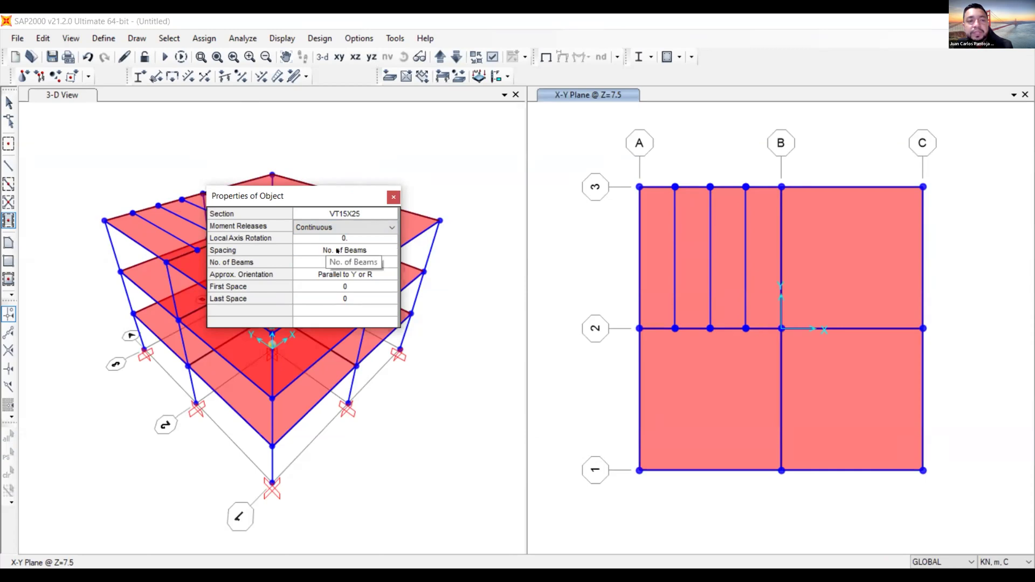
{"action": "left_click", "coordinate": [323, 275]}
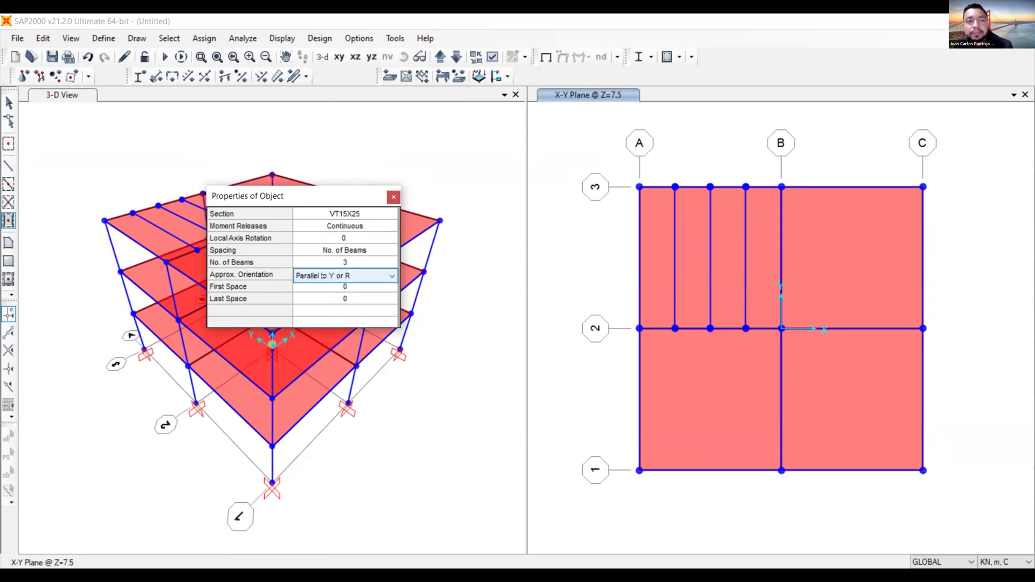
{"action": "left_click", "coordinate": [347, 275]}
{"action": "left_click", "coordinate": [348, 276]}
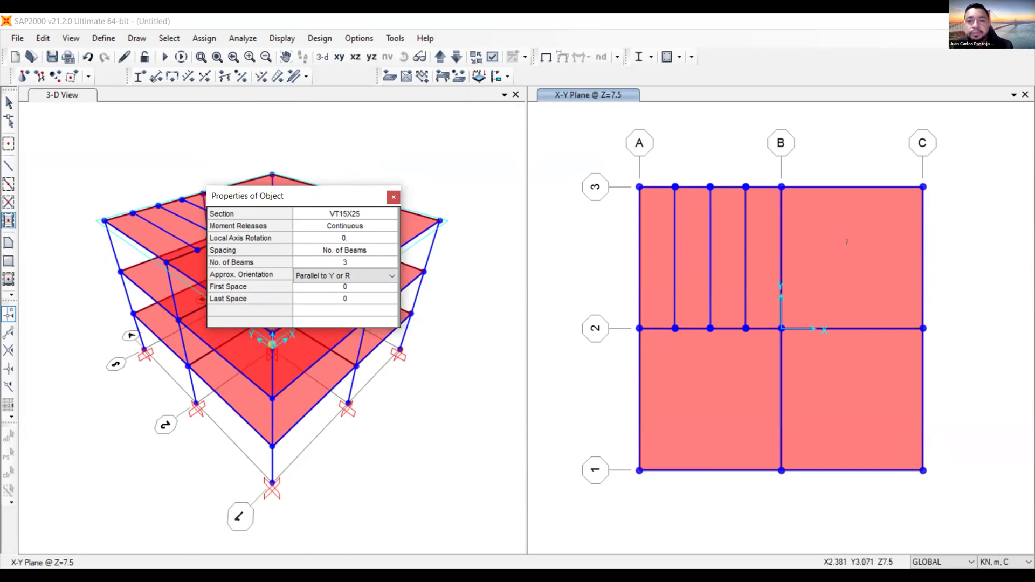
- Place the secondary beams in bays B-C/2-3, A-B/1-2 and B-C/1-2 of the Z=7.5 plan, and finish drawing
{"action": "left_click", "coordinate": [846, 242]}
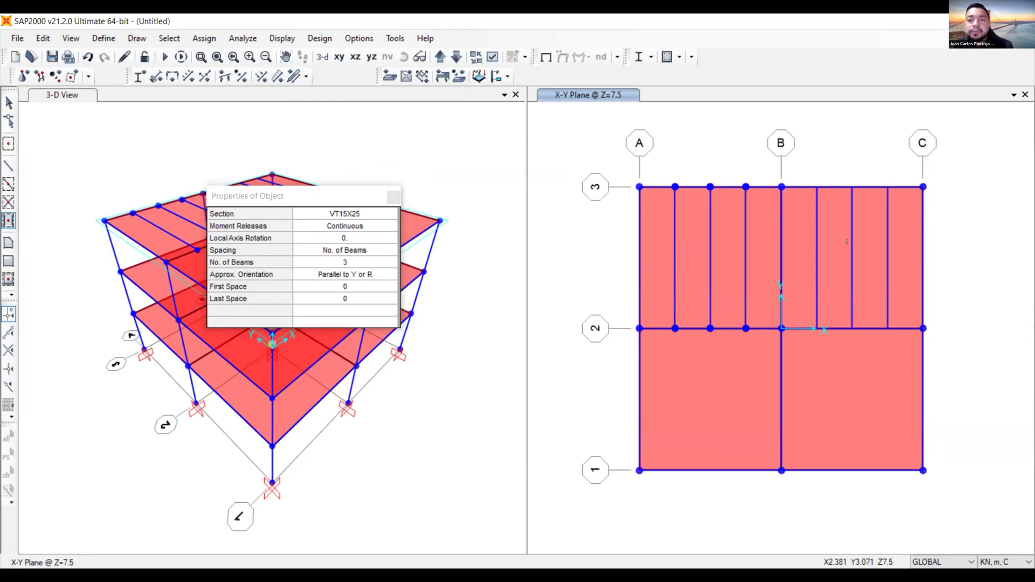
{"action": "left_click", "coordinate": [702, 390]}
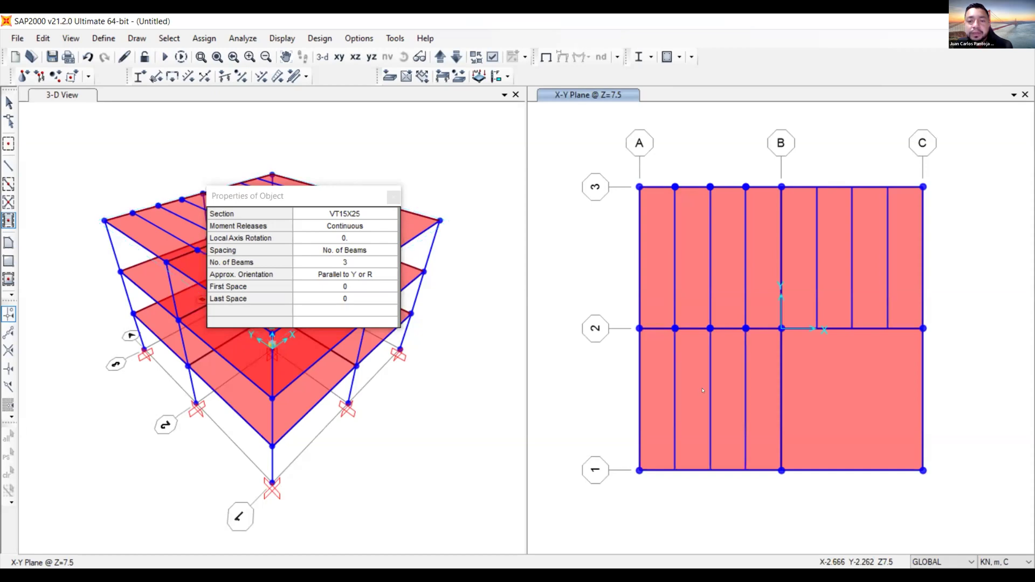
{"action": "left_click", "coordinate": [839, 396]}
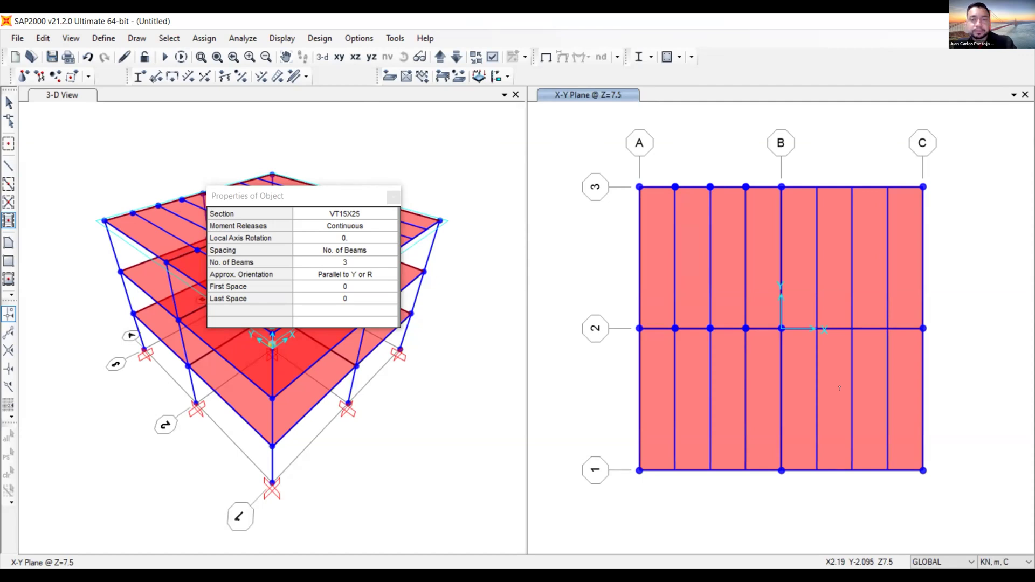
{"action": "key", "text": "Escape"}
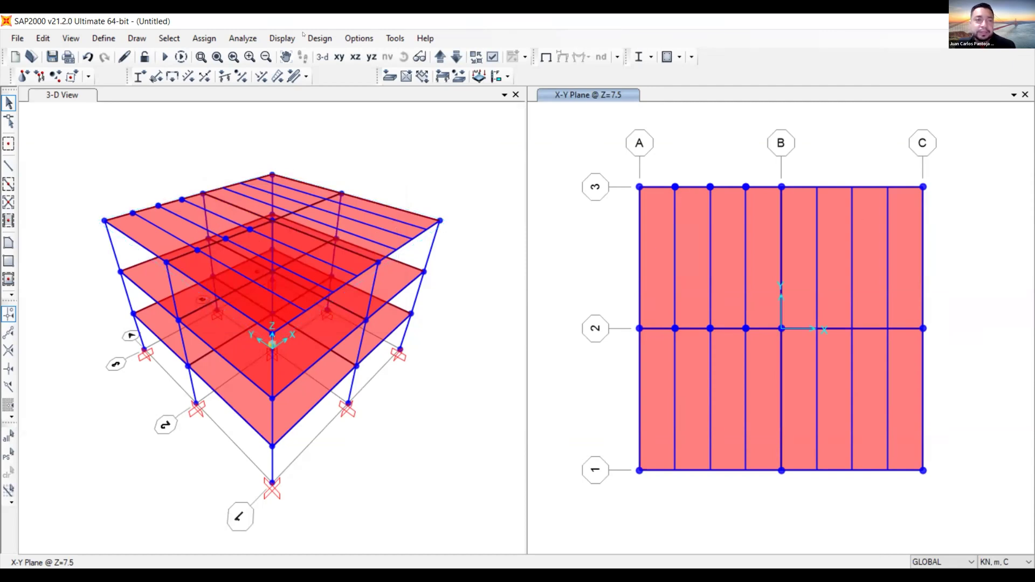
- Select all frames with section property VT15X25
{"action": "left_click", "coordinate": [167, 36]}
{"action": "mouse_move", "coordinate": [189, 55]}
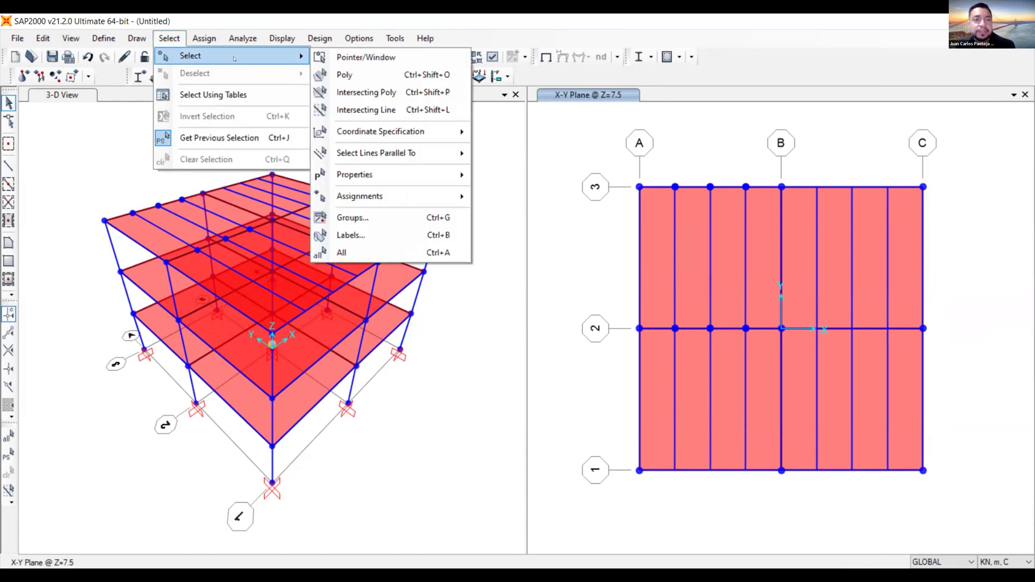
{"action": "mouse_move", "coordinate": [416, 172]}
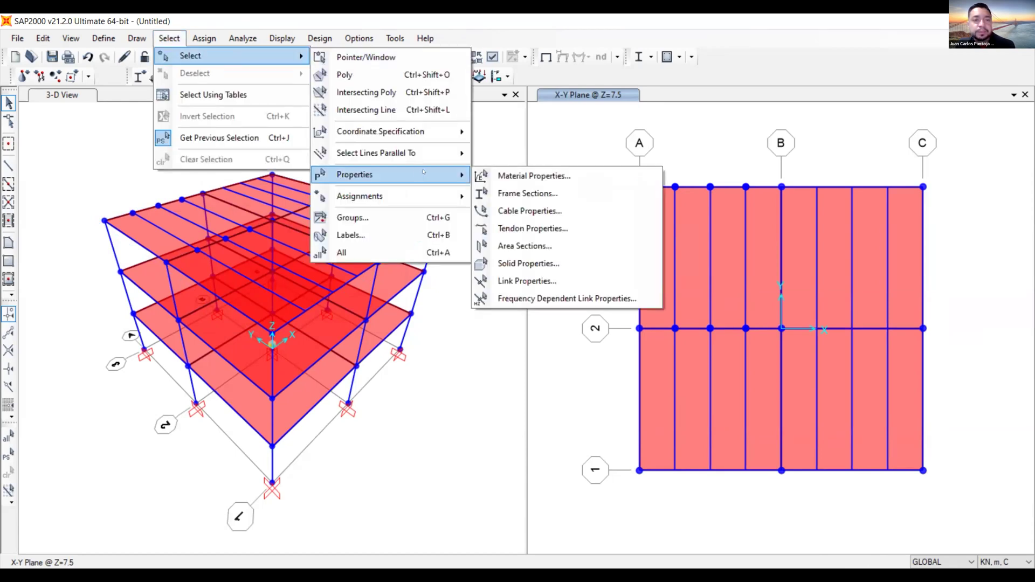
{"action": "left_click", "coordinate": [544, 198]}
{"action": "left_click", "coordinate": [462, 291]}
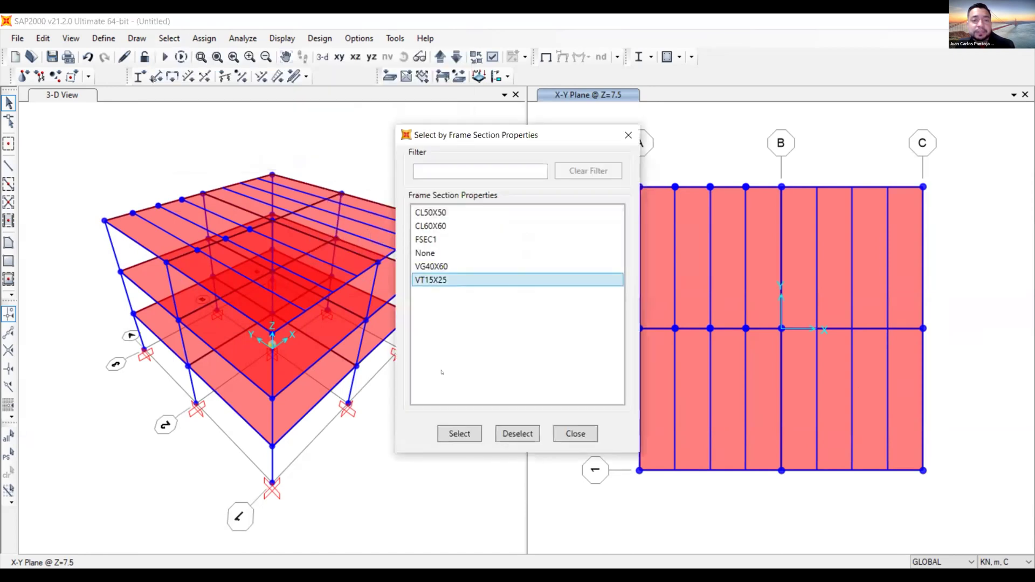
{"action": "left_click", "coordinate": [459, 433]}
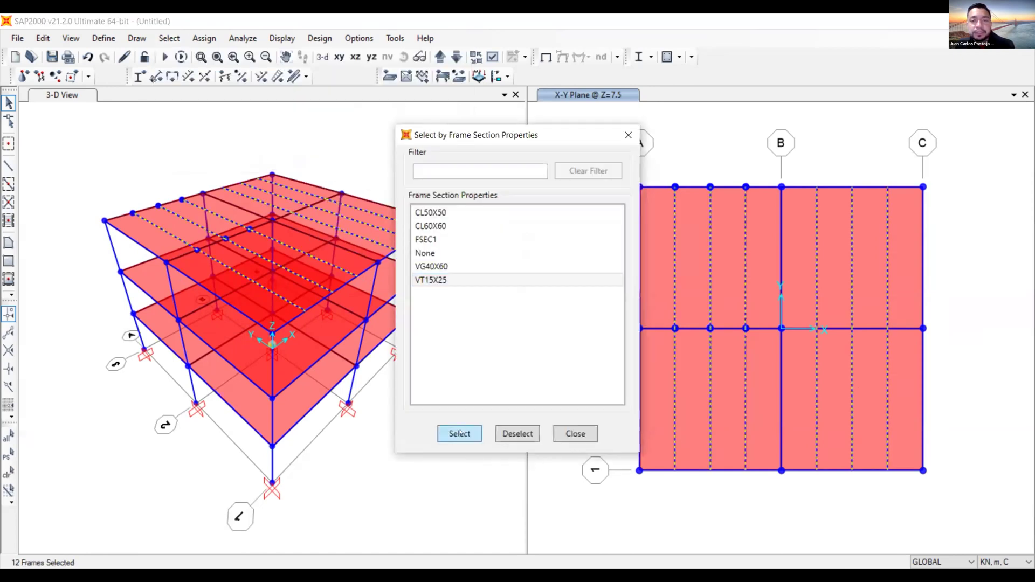
{"action": "left_click", "coordinate": [575, 434]}
- Replicate the selected secondary beams linearly with dz -2.5 and number 2, onto the two lower floors
{"action": "left_click", "coordinate": [39, 40]}
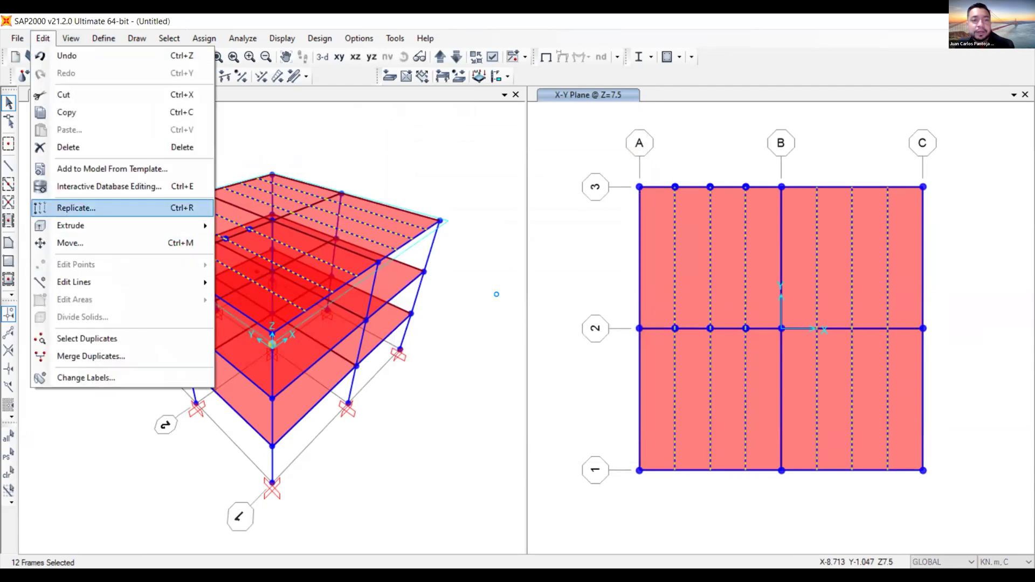
{"action": "key", "text": "ctrl+r"}
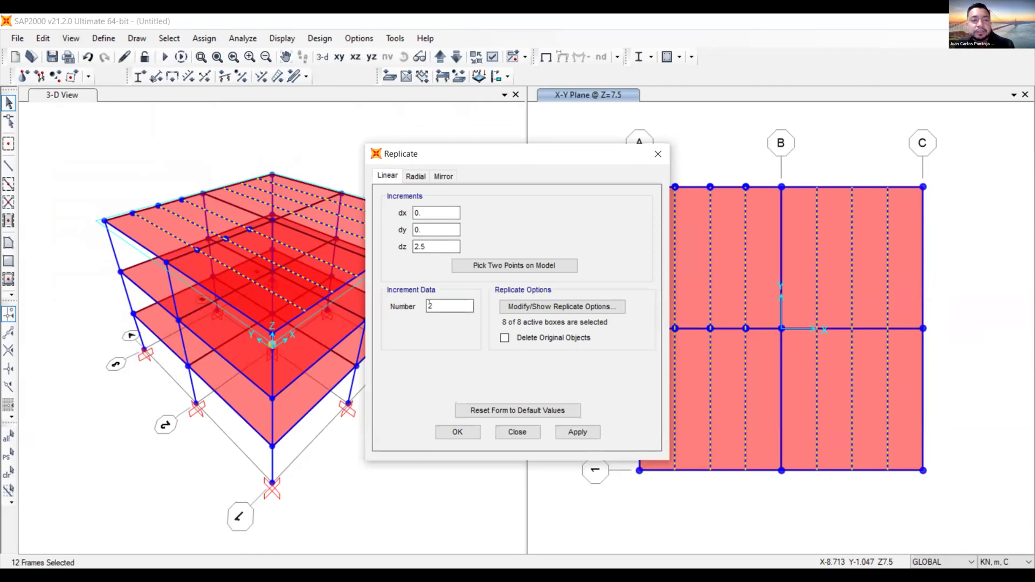
{"action": "left_click", "coordinate": [416, 247]}
{"action": "type", "text": "-"}
{"action": "left_click", "coordinate": [570, 432]}
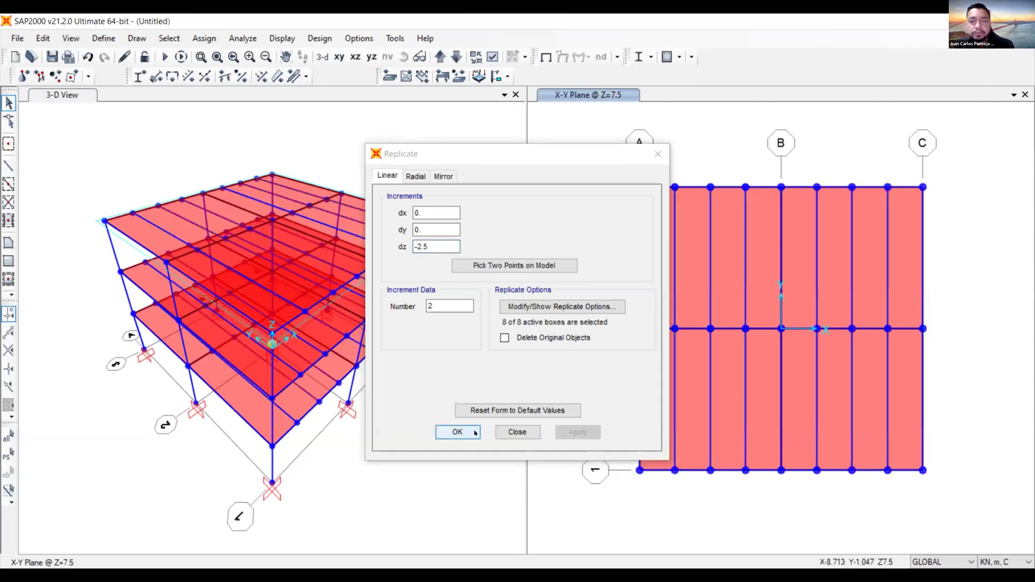
{"action": "left_click", "coordinate": [457, 431]}
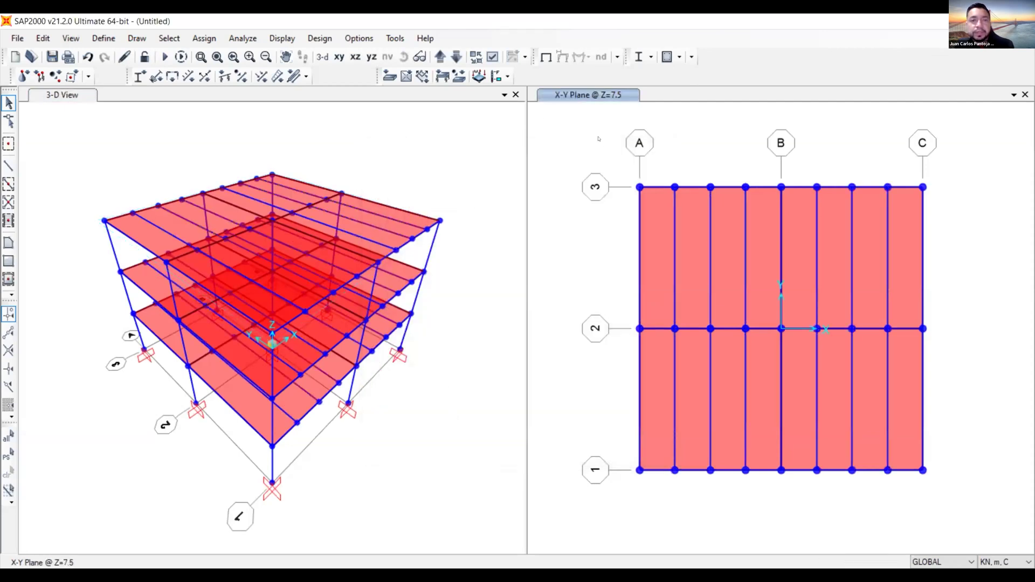
- Show the plan at Z=5 and rotate the 3-D view to inspect the replicated beams
{"action": "left_click", "coordinate": [455, 57]}
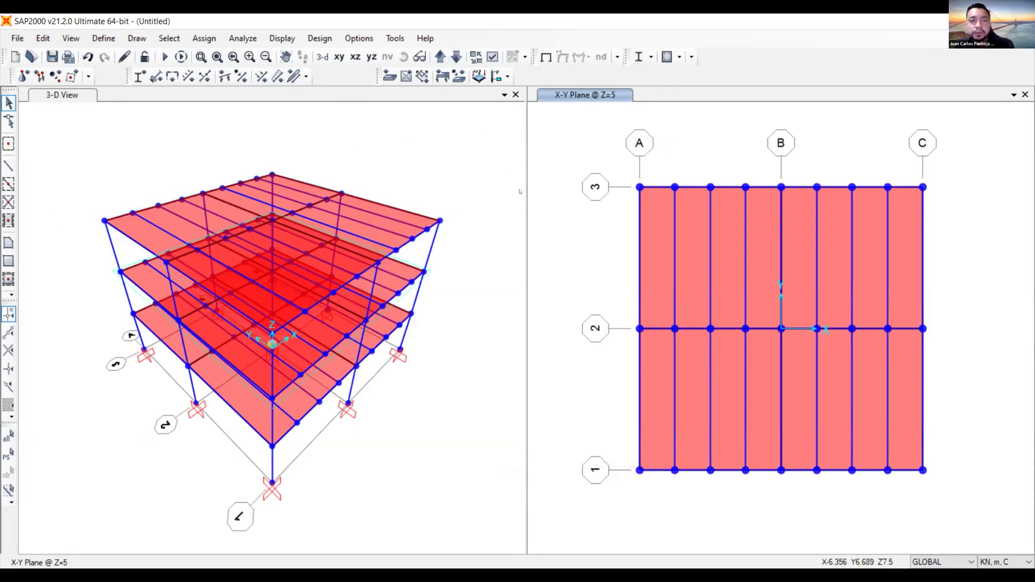
{"action": "left_click", "coordinate": [417, 168]}
{"action": "mouse_move", "coordinate": [423, 164]}
{"action": "middle_mouse_down", "text": "shift"}
{"action": "mouse_move", "coordinate": [492, 146]}
{"action": "mouse_move", "coordinate": [478, 122]}
{"action": "mouse_move", "coordinate": [392, 173]}
{"action": "mouse_move", "coordinate": [443, 198]}
{"action": "middle_mouse_up", "text": "shift"}
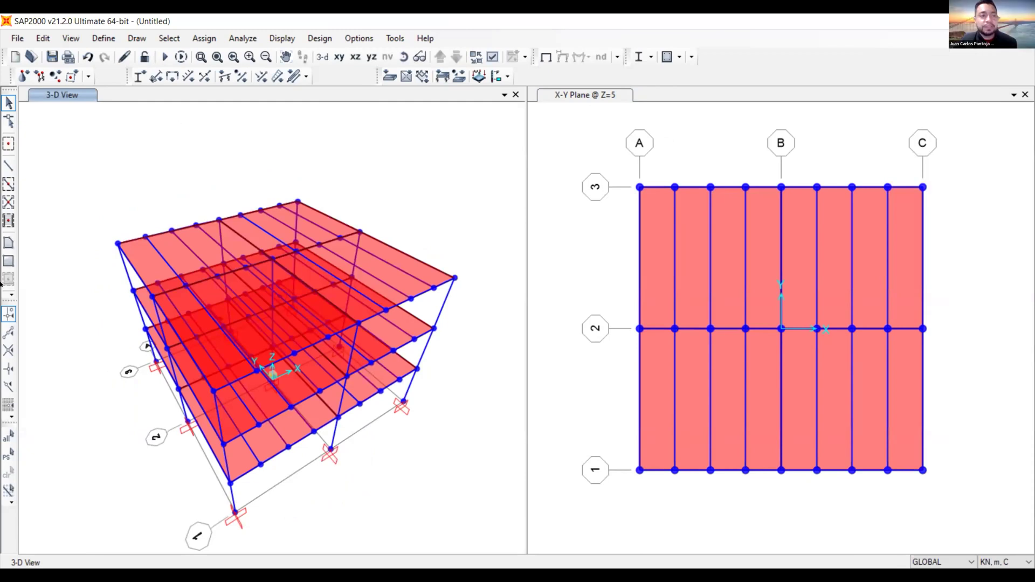
- Select every object in the model and clear the selection
{"action": "left_click", "coordinate": [9, 490]}
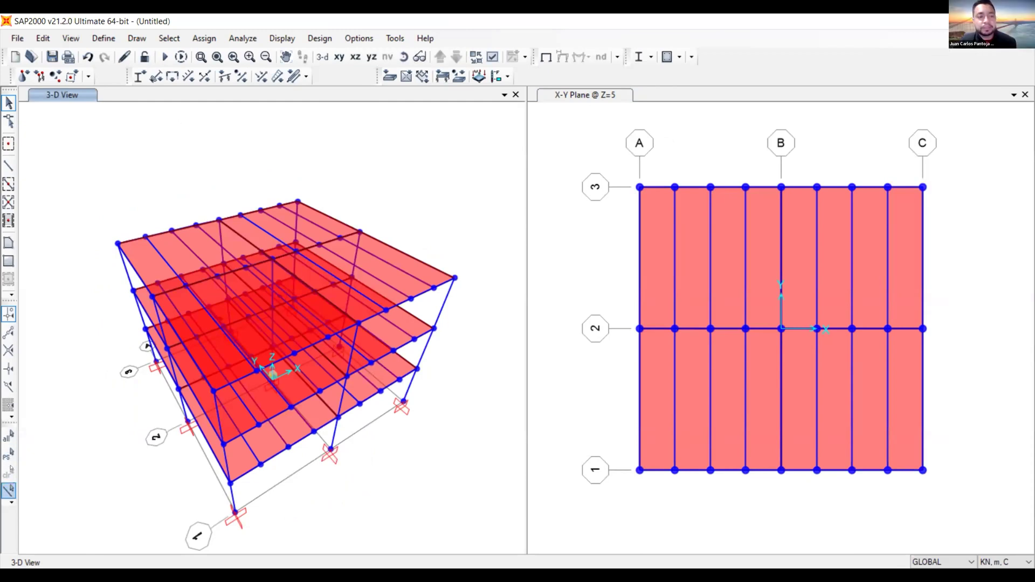
{"action": "left_click", "coordinate": [9, 436]}
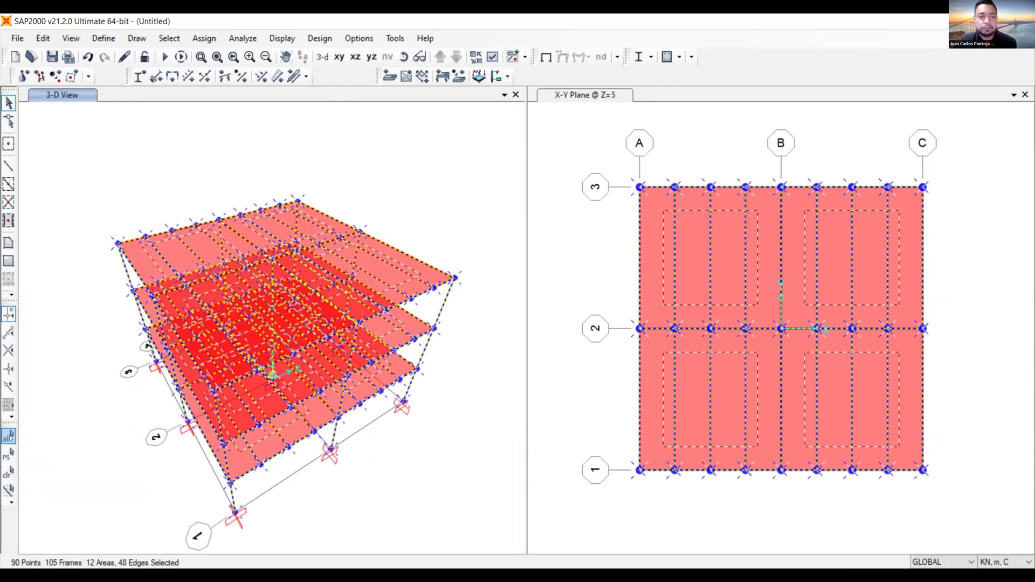
{"action": "key", "text": "ctrl+q"}
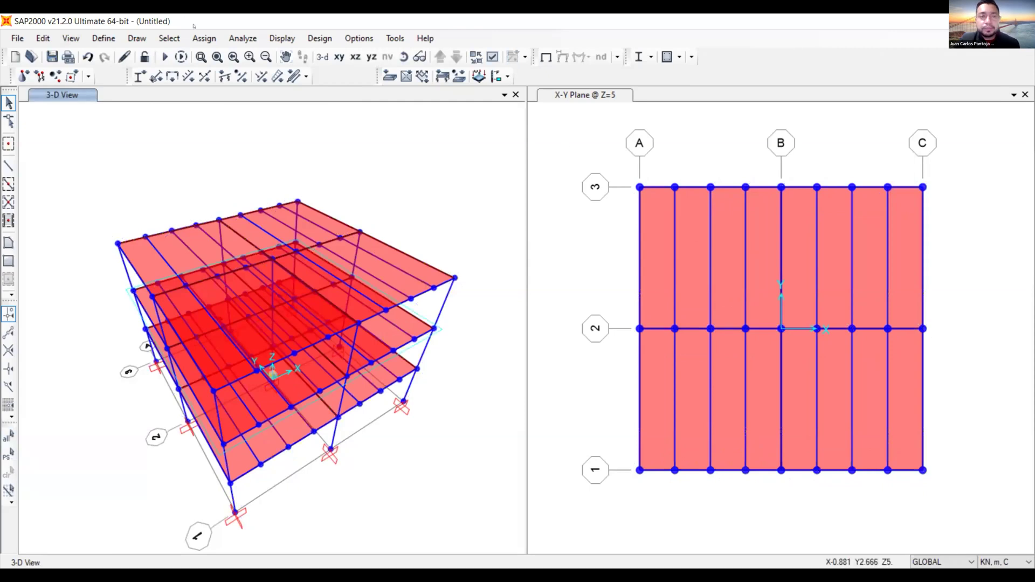
- Select the VT15X25 frames on all floors by frame section property and clear the selection
{"action": "left_click", "coordinate": [205, 37]}
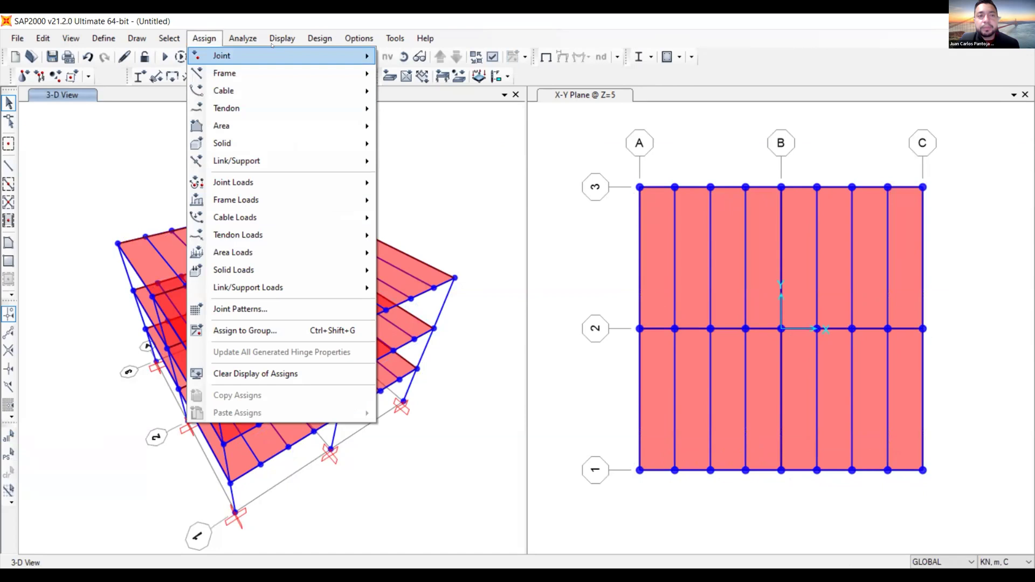
{"action": "mouse_move", "coordinate": [169, 37]}
{"action": "mouse_move", "coordinate": [186, 57]}
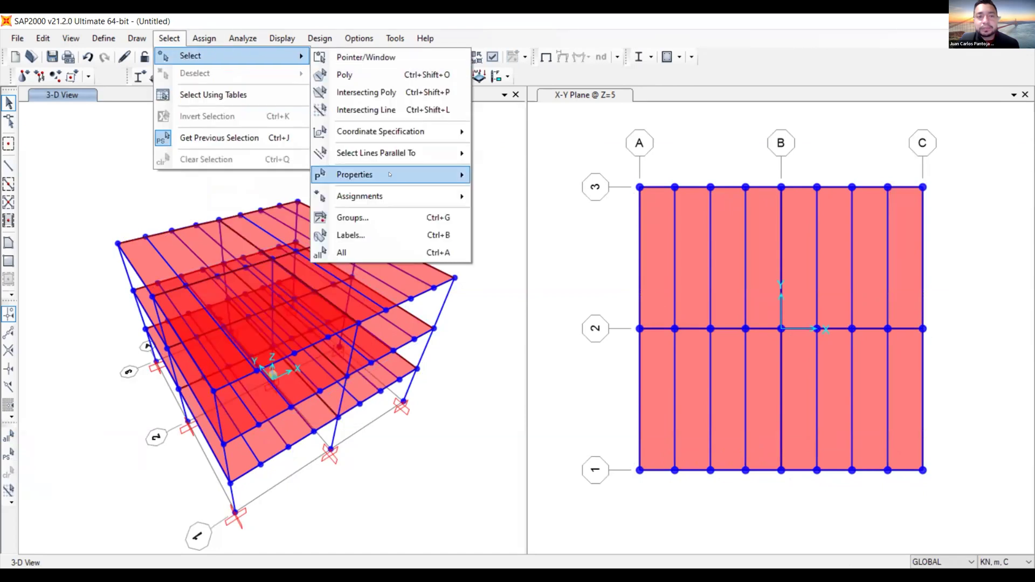
{"action": "mouse_move", "coordinate": [388, 175]}
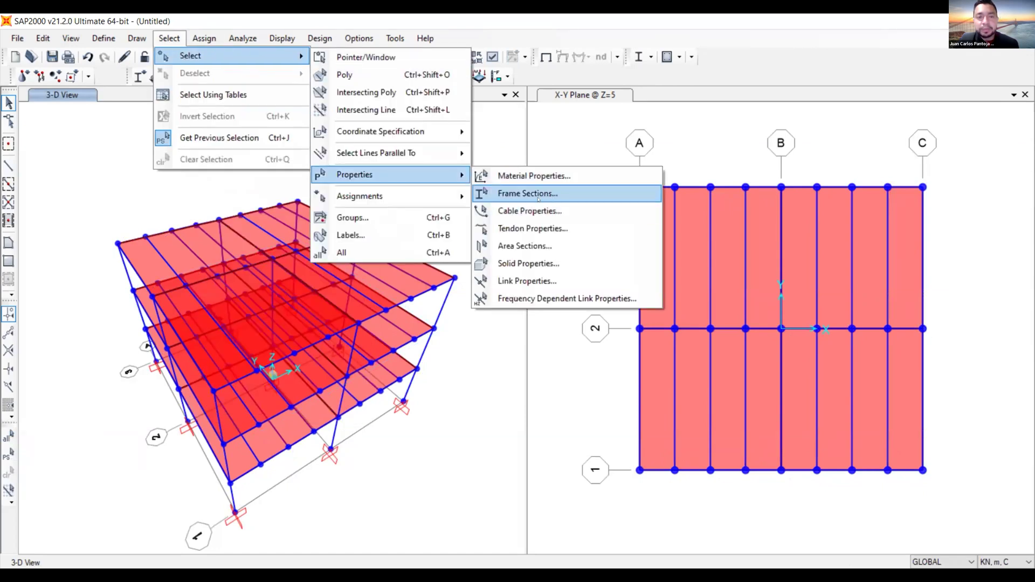
{"action": "left_click", "coordinate": [538, 199]}
{"action": "left_click", "coordinate": [485, 280]}
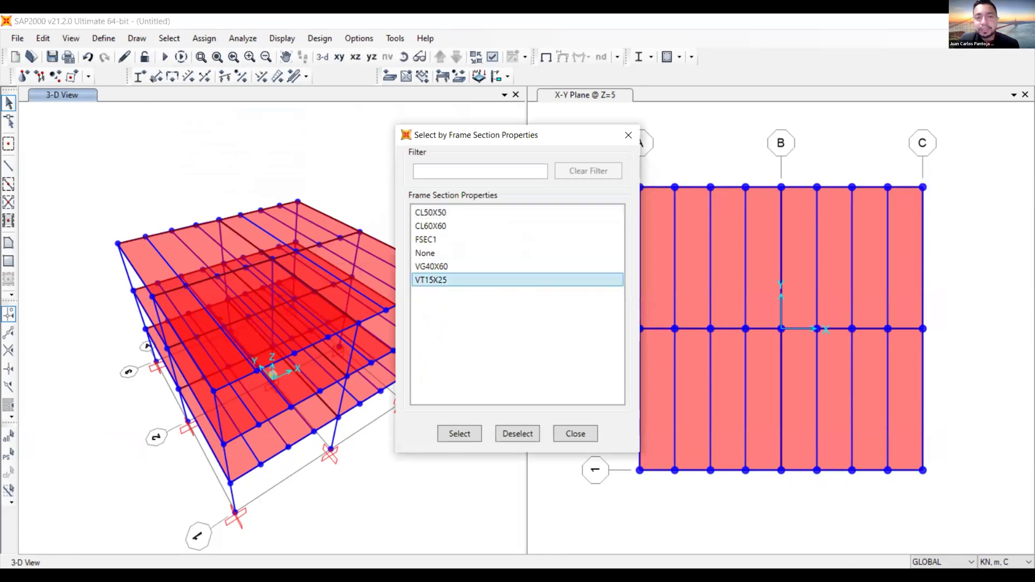
{"action": "left_click", "coordinate": [444, 430]}
{"action": "left_click", "coordinate": [574, 433]}
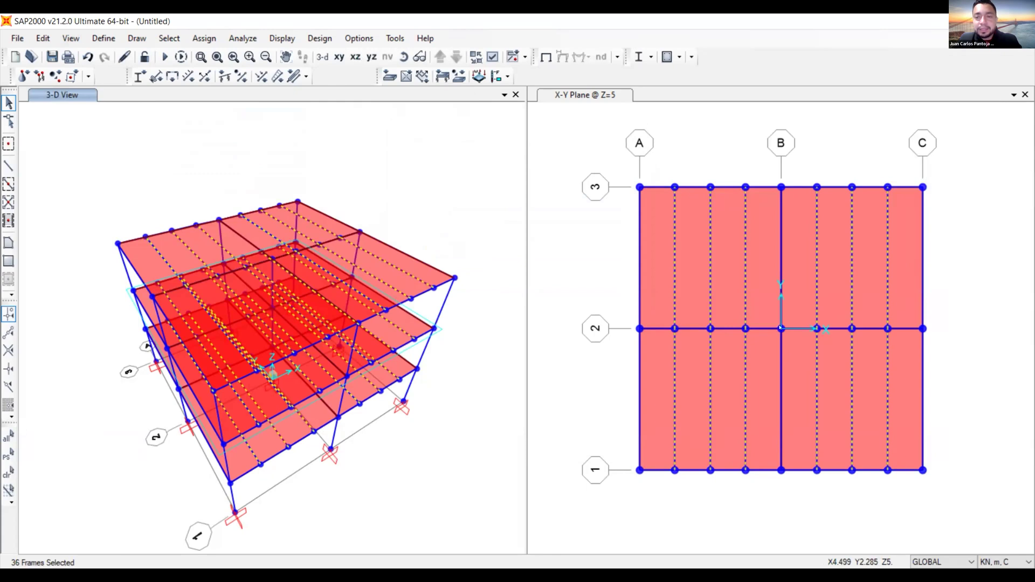
{"action": "key", "text": "ctrl+q"}
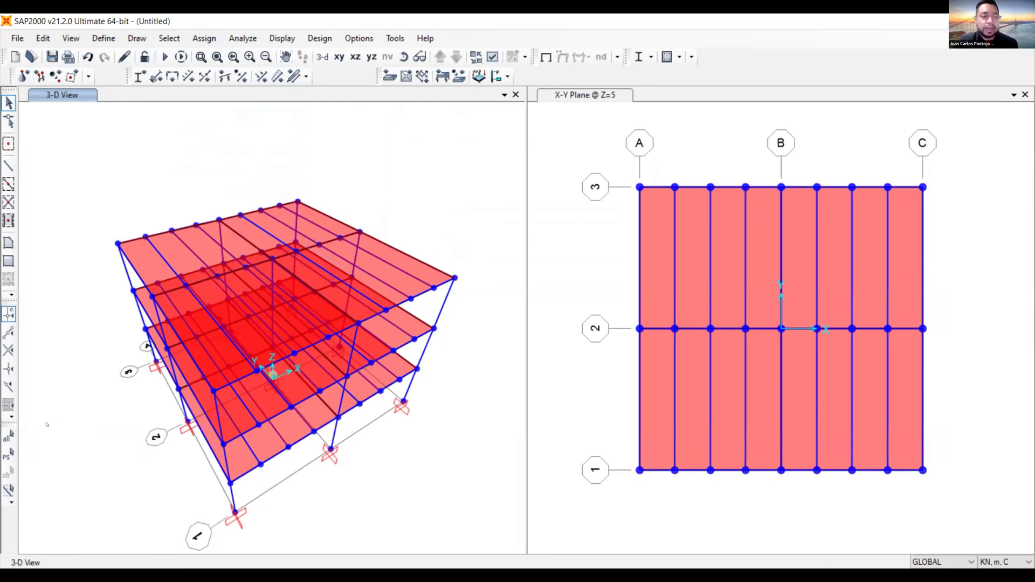
- Restore the previous selection of VT15X25 beams and clear it again
{"action": "left_click", "coordinate": [7, 456]}
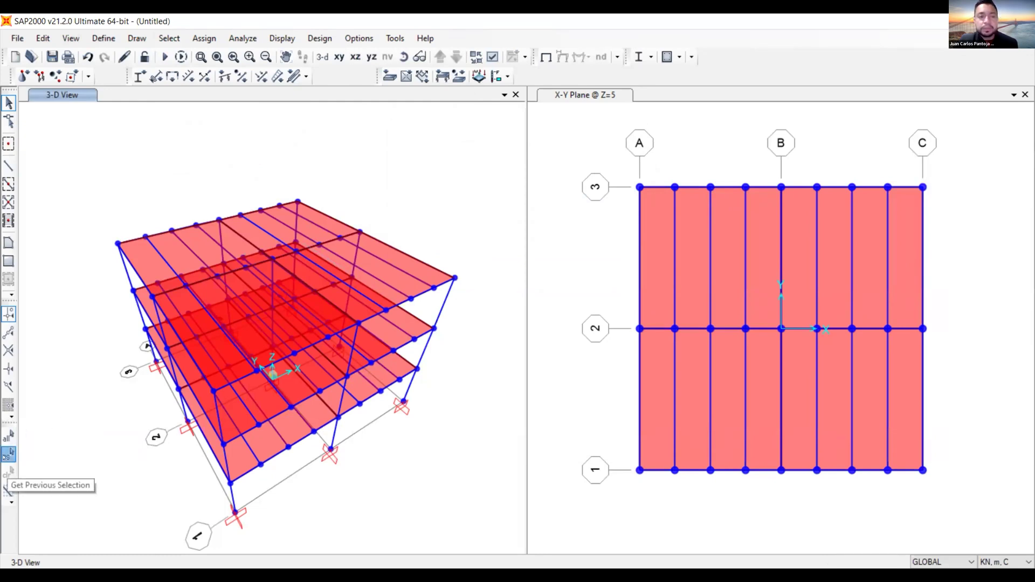
{"action": "left_click", "coordinate": [6, 456]}
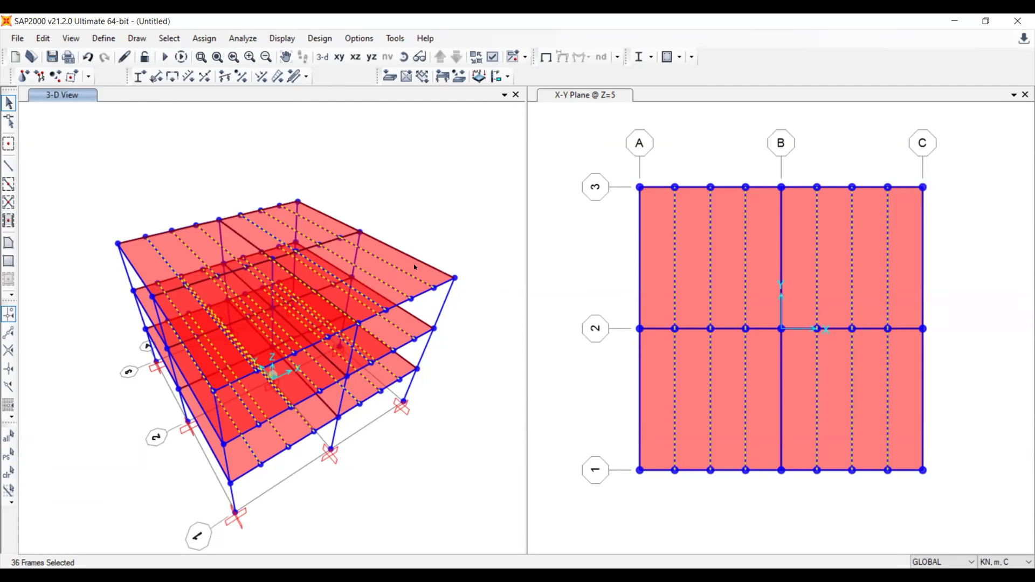
{"action": "key", "text": "ctrl+q"}
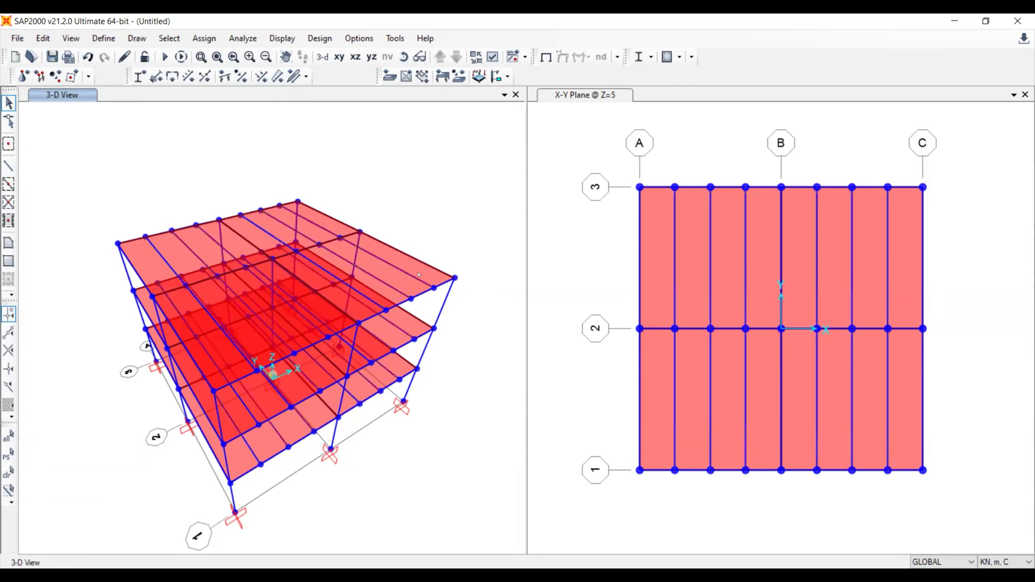
- Select the three secondary beams in bay A-B/2-3 at Z=5, clear them, restore that selection and clear it again
{"action": "left_click_drag", "start_coordinate": [761, 251], "coordinate": [676, 217]}
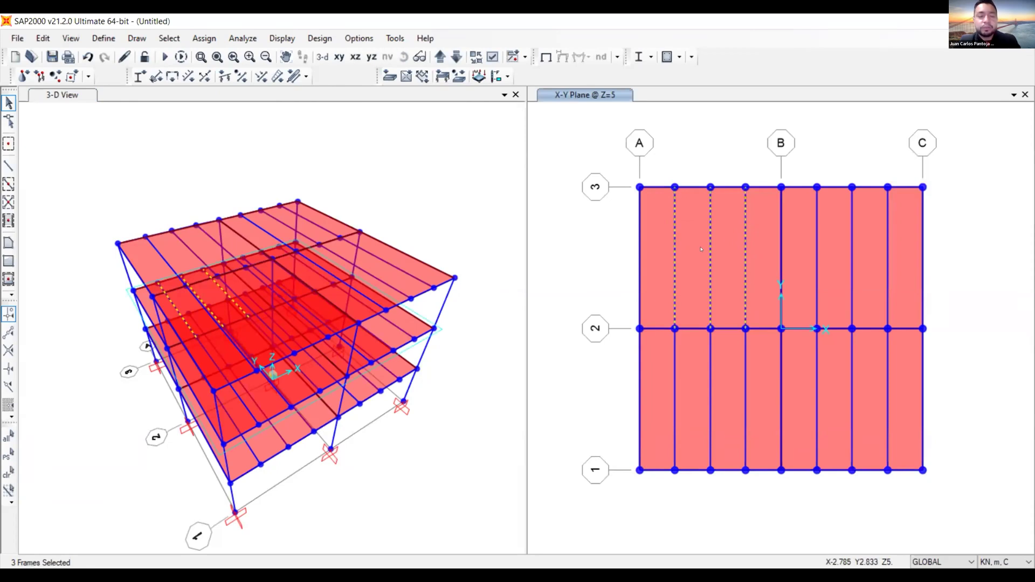
{"action": "key", "text": "ctrl+q"}
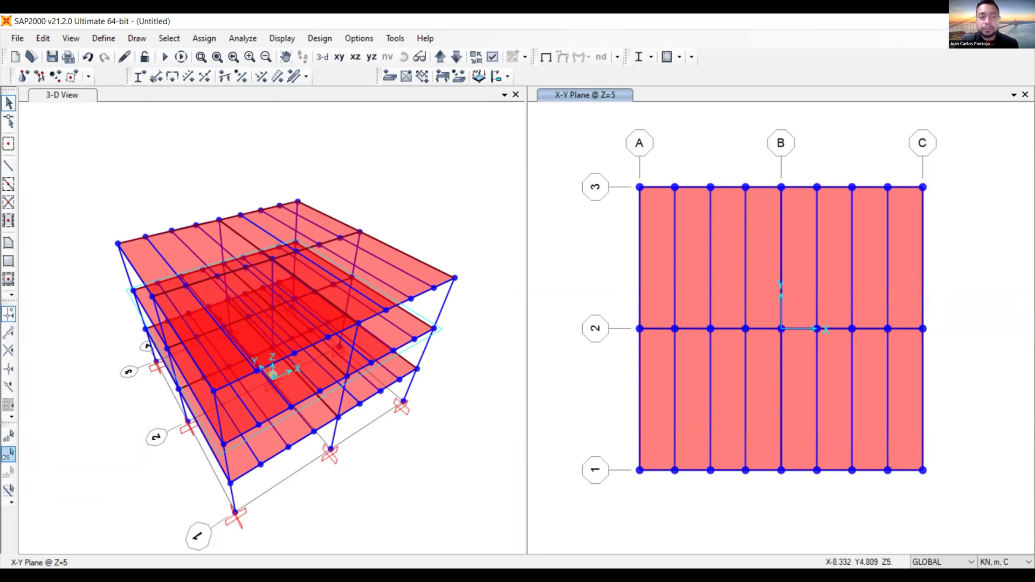
{"action": "left_click", "coordinate": [7, 454]}
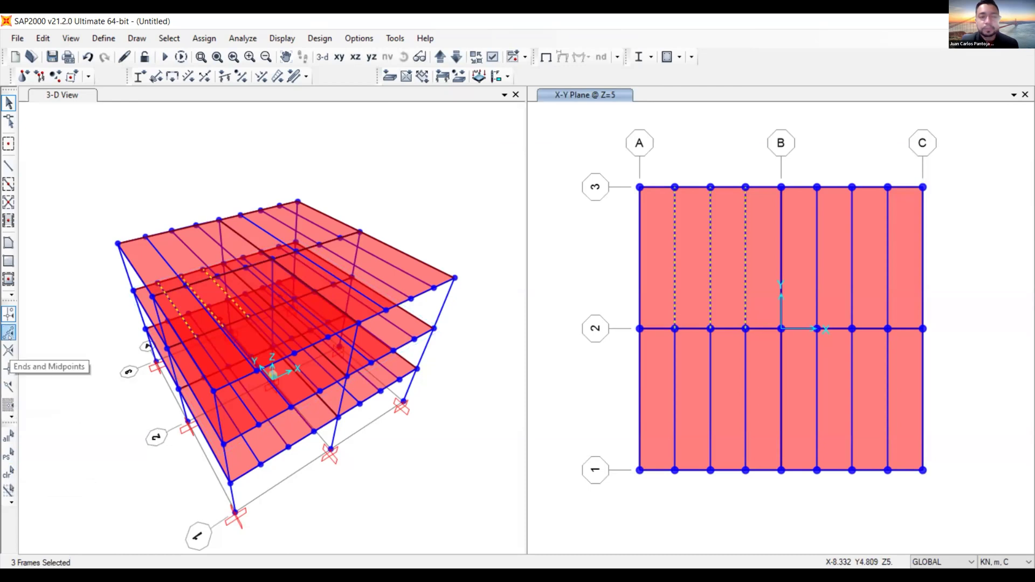
{"action": "key", "text": "ctrl+q"}
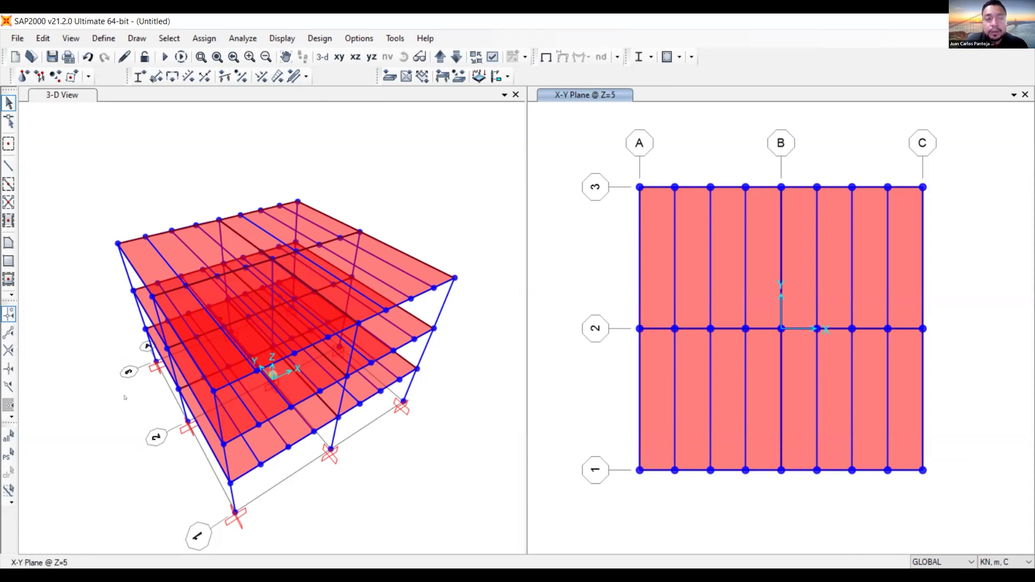
- With ends and midpoints snapping on, draw VT15X25 straight frames through the beam midpoints from A to B between grid lines 2 and 3 at Z=5
{"action": "left_click", "coordinate": [4, 335]}
{"action": "left_click", "coordinate": [10, 335]}
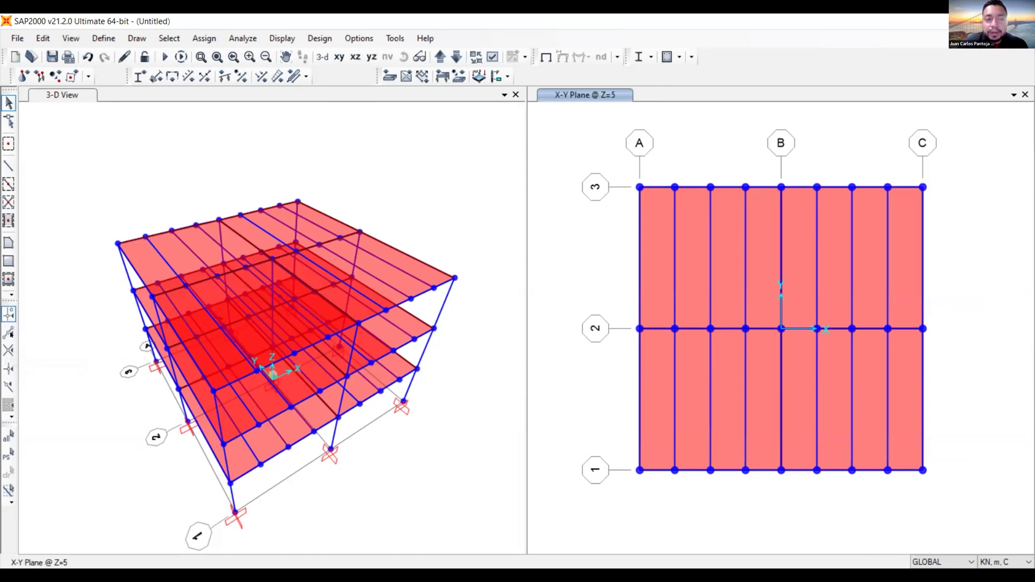
{"action": "left_click", "coordinate": [8, 165]}
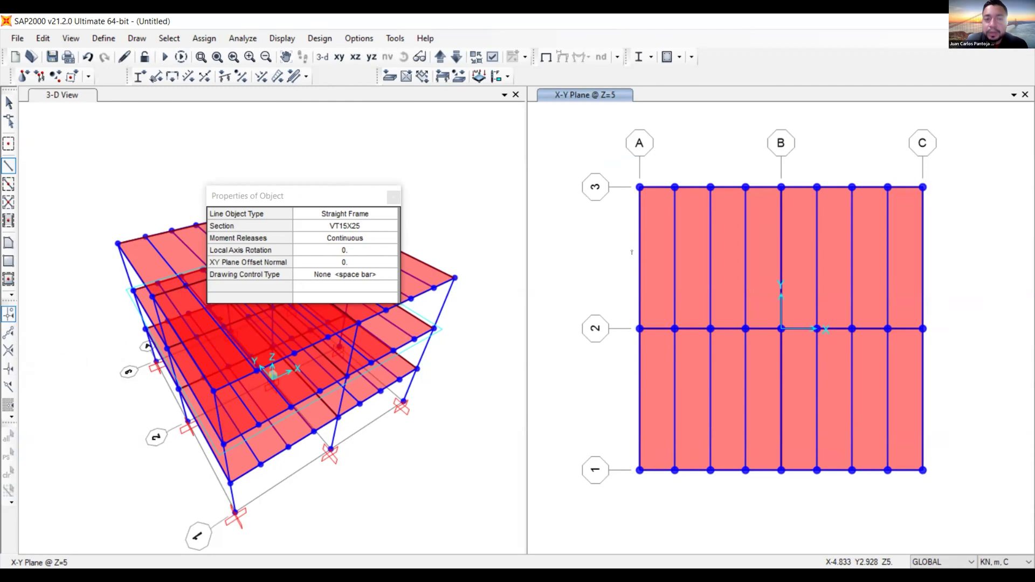
{"action": "left_click", "coordinate": [8, 332]}
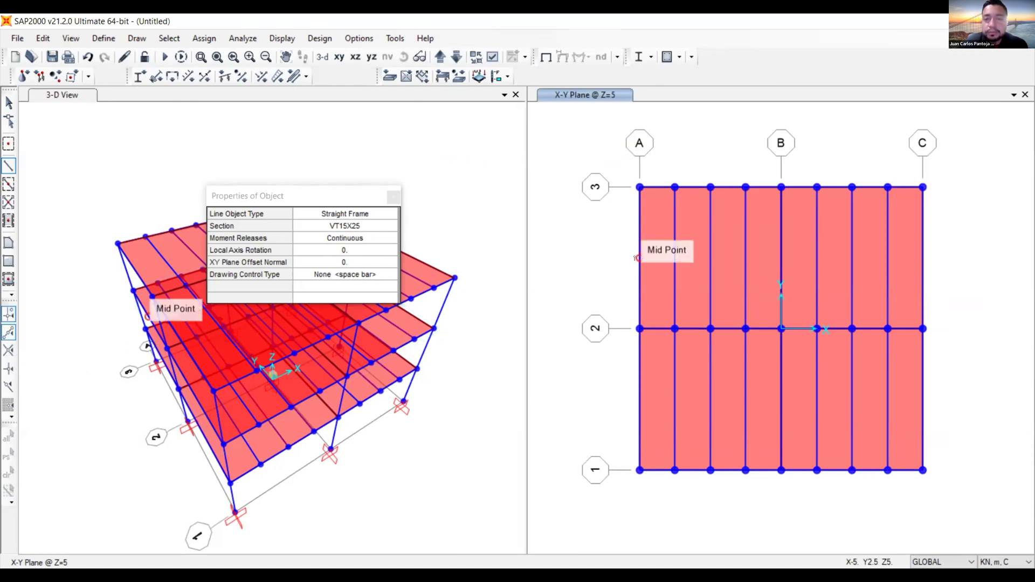
{"action": "left_click", "coordinate": [638, 258]}
{"action": "left_click", "coordinate": [674, 258]}
{"action": "left_click", "coordinate": [710, 258]}
{"action": "left_click", "coordinate": [746, 258]}
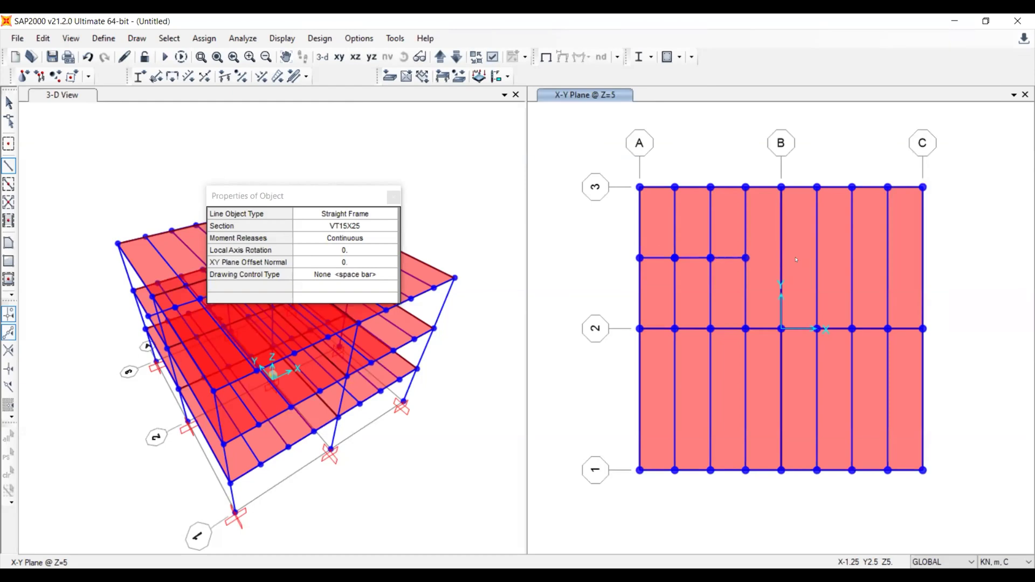
{"action": "left_click", "coordinate": [781, 258]}
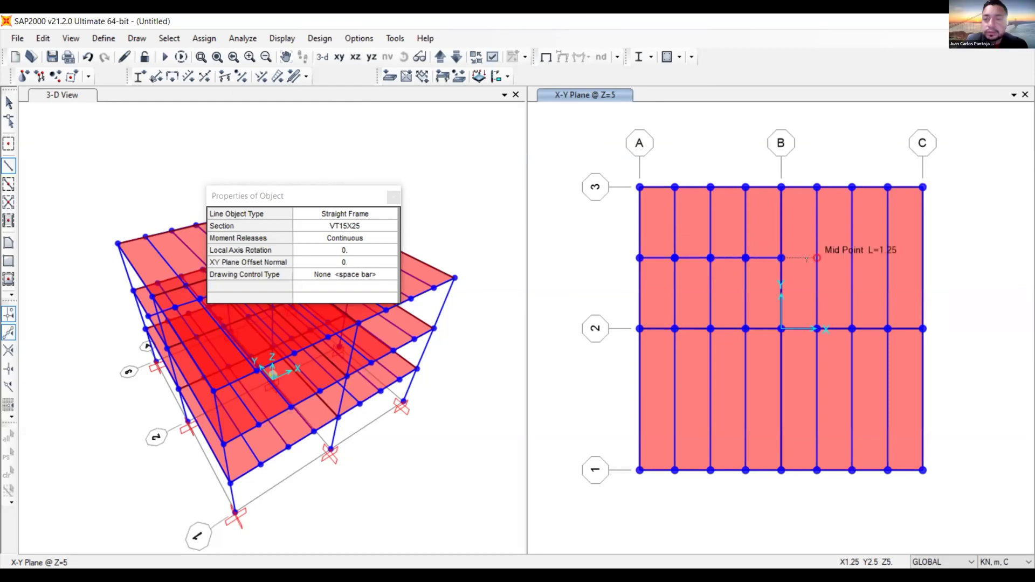
- Continue the midpoint row of VT15X25 frames from grid line B to grid line C
{"action": "left_click", "coordinate": [816, 257]}
{"action": "left_click", "coordinate": [881, 259]}
{"action": "left_click", "coordinate": [885, 259]}
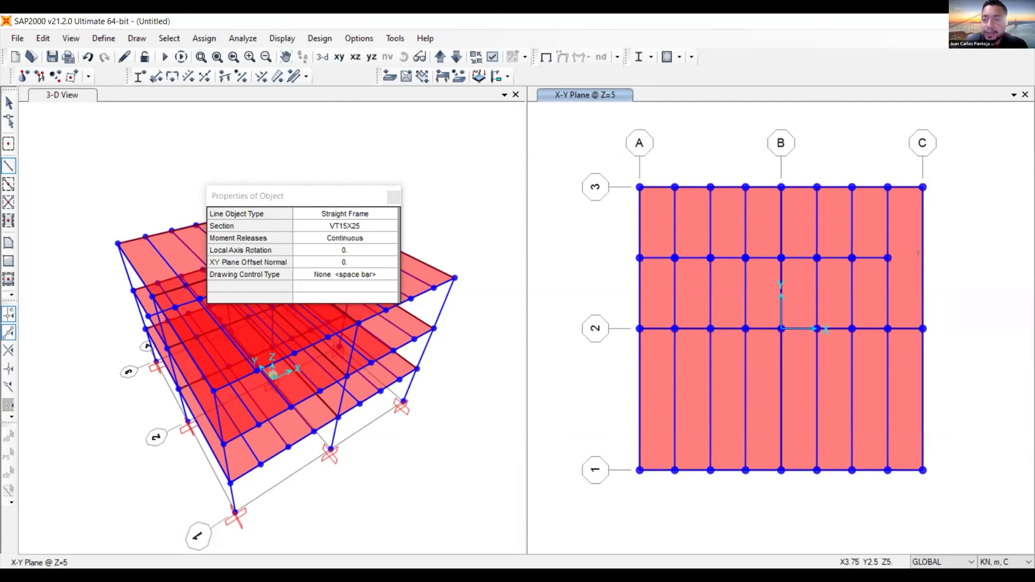
{"action": "left_click", "coordinate": [921, 258]}
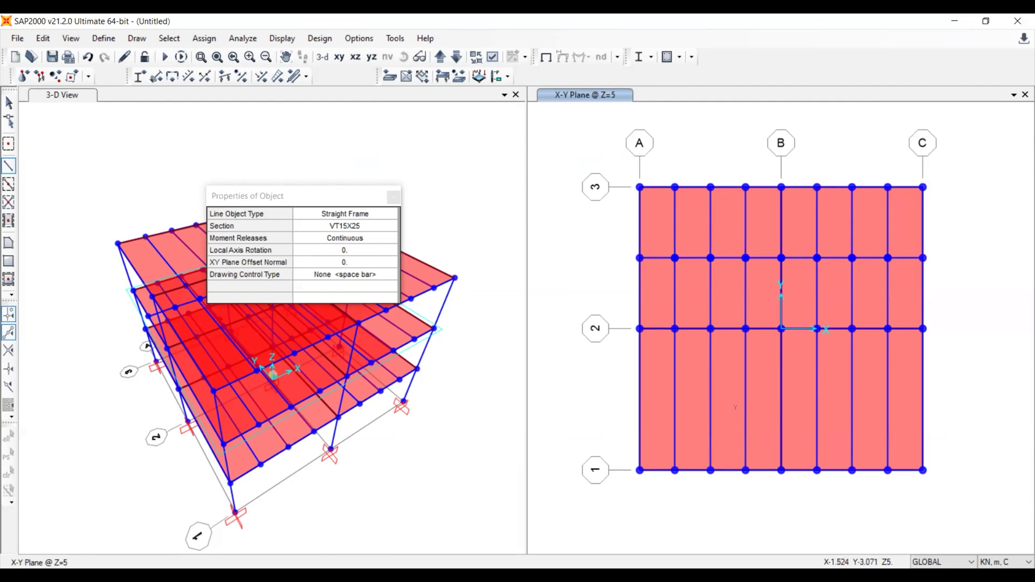
- Finish drawing and delete the three secondary beams in bay A-B/1-2 of the Z=5 plan
{"action": "key", "text": "Escape"}
{"action": "left_click_drag", "start_coordinate": [761, 402], "coordinate": [665, 379]}
{"action": "key", "text": "Delete"}
{"action": "left_click", "coordinate": [53, 114]}
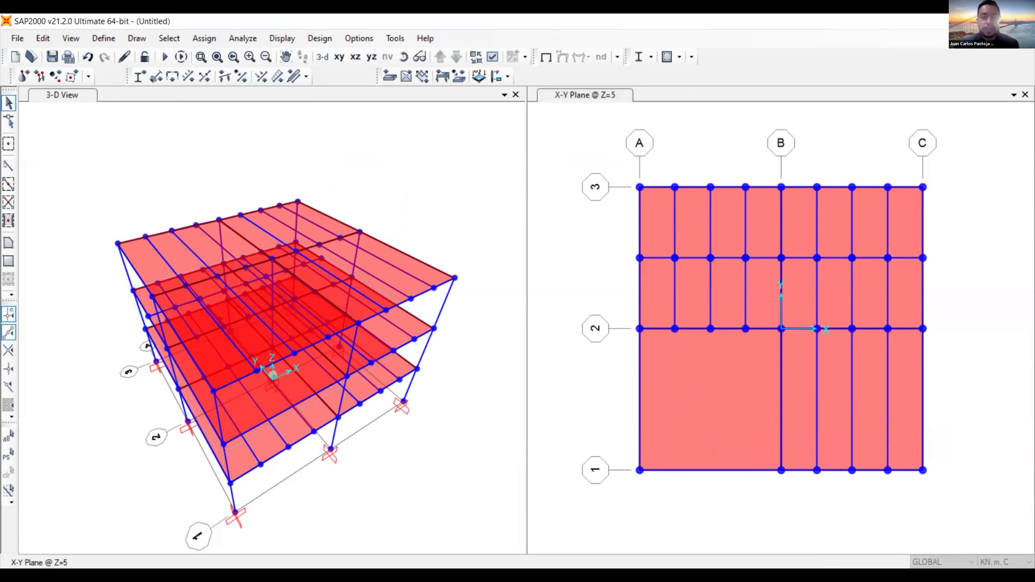
- Draw a diagonal VT15X25 frame from grid point A-1 to B-2 in the Z=5 plan and delete it
{"action": "left_click", "coordinate": [8, 166]}
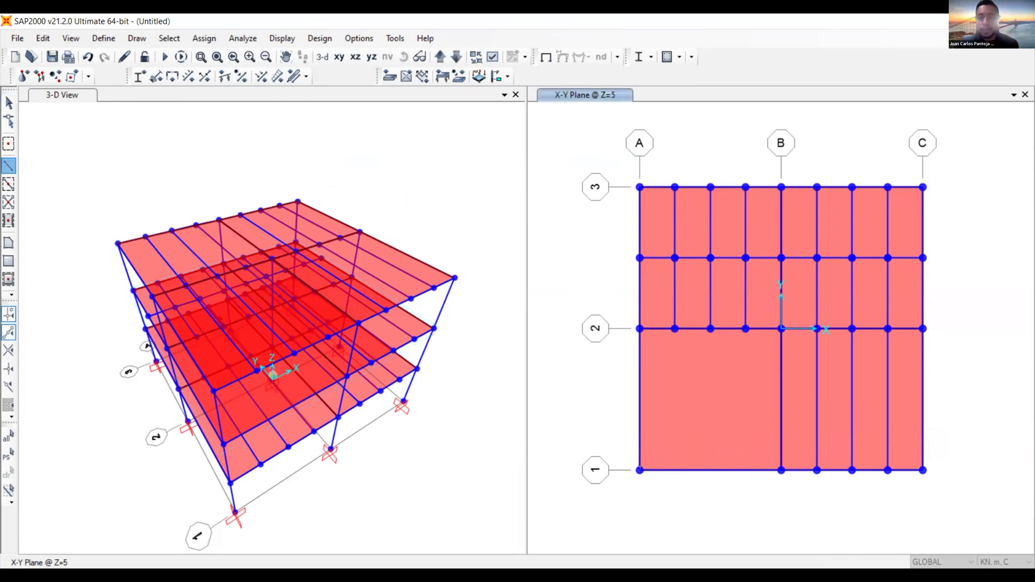
{"action": "left_click", "coordinate": [639, 470]}
{"action": "left_click", "coordinate": [780, 328]}
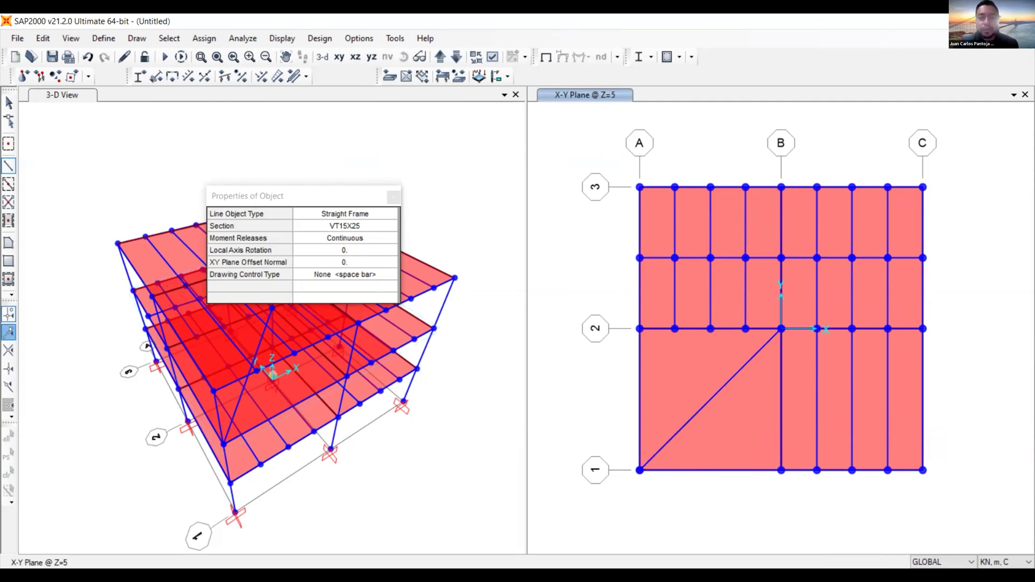
{"action": "key", "text": "Escape"}
{"action": "left_click", "coordinate": [716, 398]}
{"action": "left_click", "coordinate": [716, 397]}
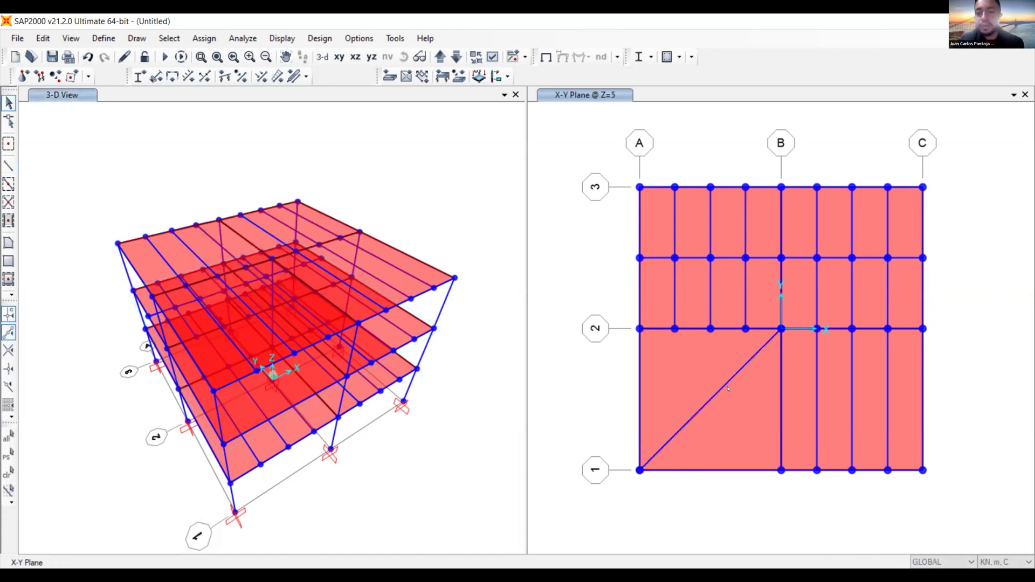
{"action": "key", "text": "Delete"}
- Draw an inclined VT15X25 frame from grid point A-1 to the beam node on grid line 2 just before B at Z=5
{"action": "left_click", "coordinate": [8, 166]}
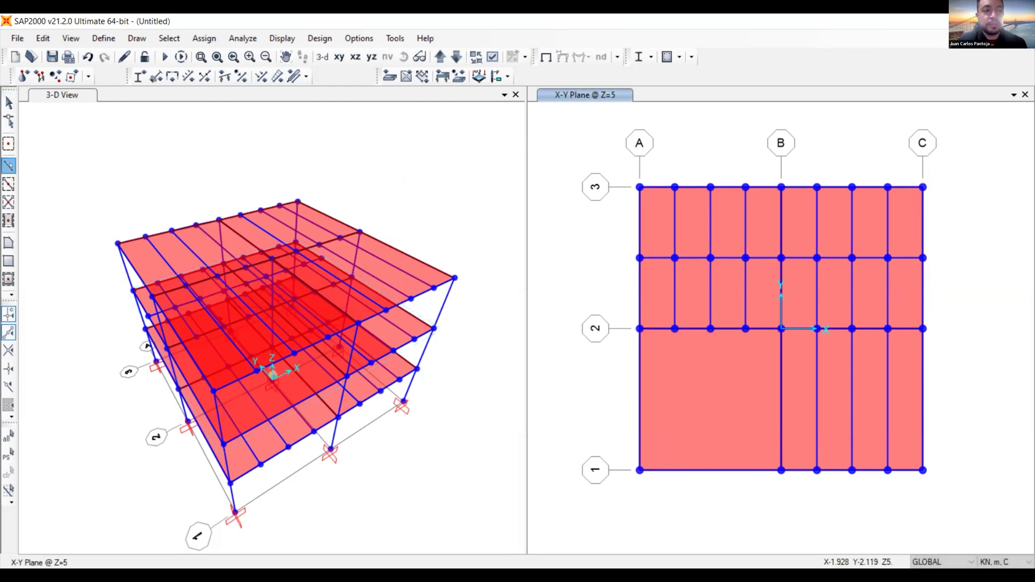
{"action": "left_click", "coordinate": [639, 470]}
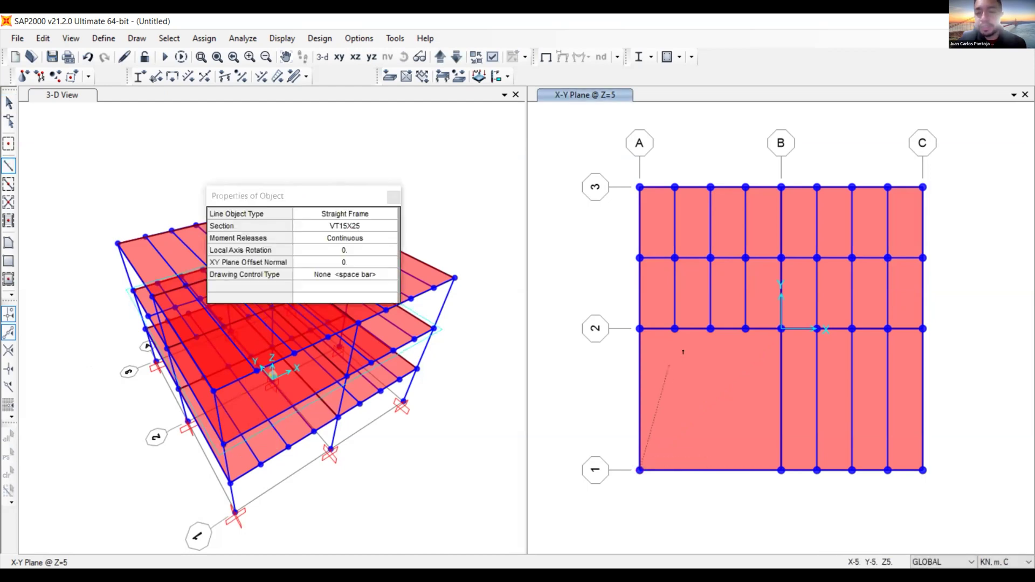
{"action": "left_click", "coordinate": [745, 328]}
{"action": "key", "text": "Escape"}
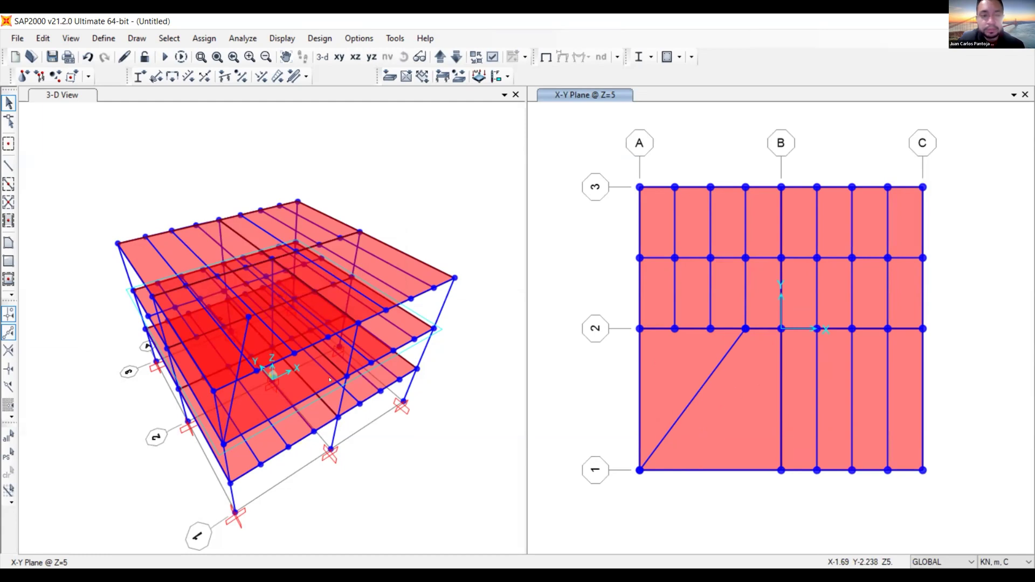
- With perpendicular snapping on and midpoint snapping off, draw a VT15X25 straight frame from grid point B-1 perpendicular to the inclined frame
{"action": "left_click", "coordinate": [9, 165]}
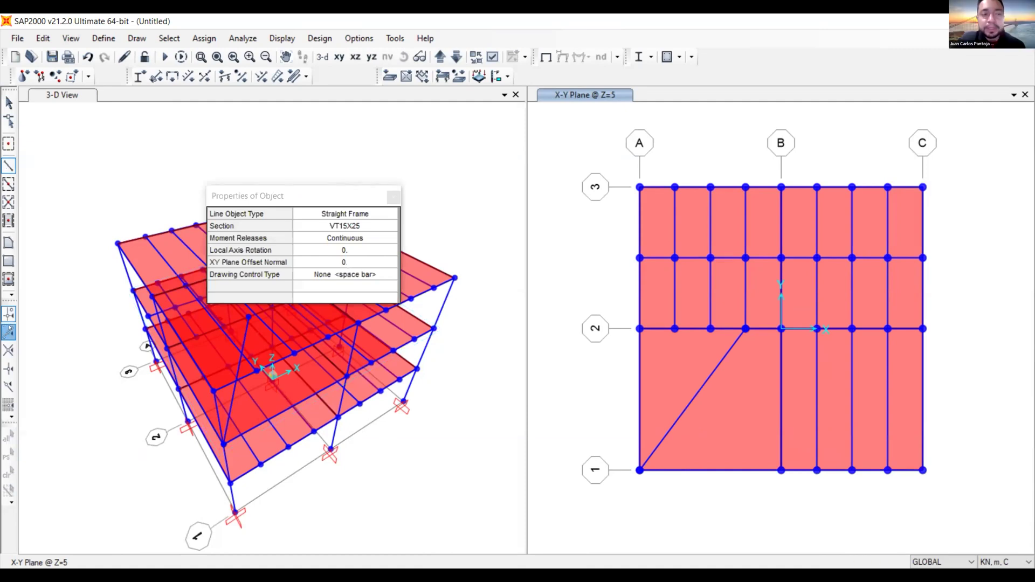
{"action": "left_click", "coordinate": [7, 371]}
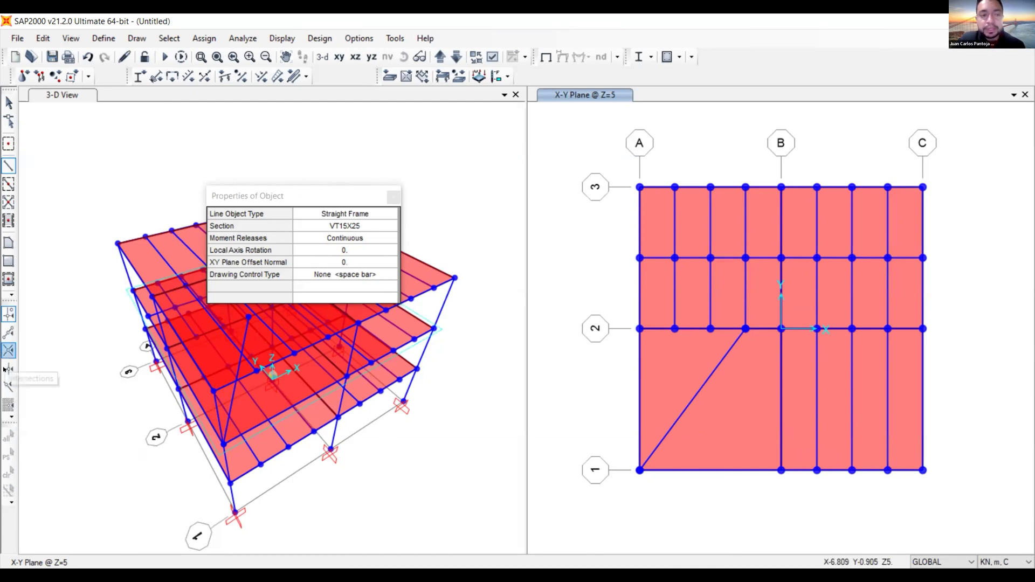
{"action": "left_click", "coordinate": [6, 370]}
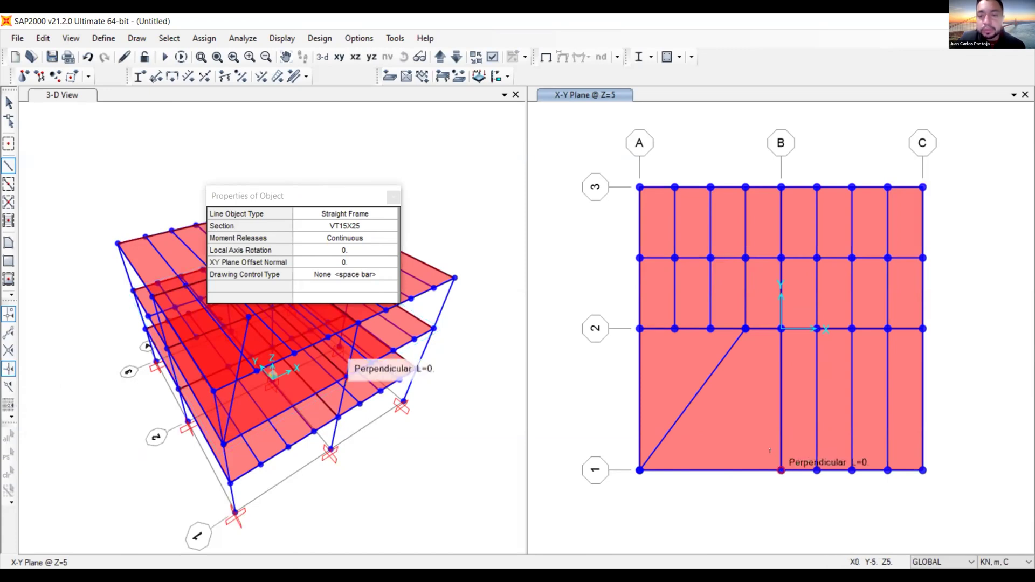
{"action": "left_click", "coordinate": [780, 470]}
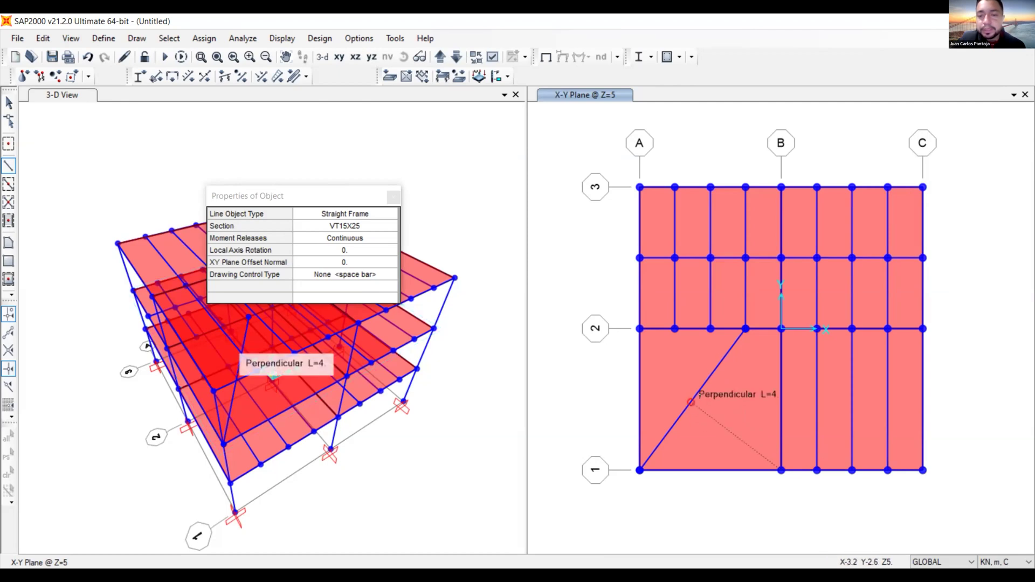
{"action": "left_click", "coordinate": [692, 399]}
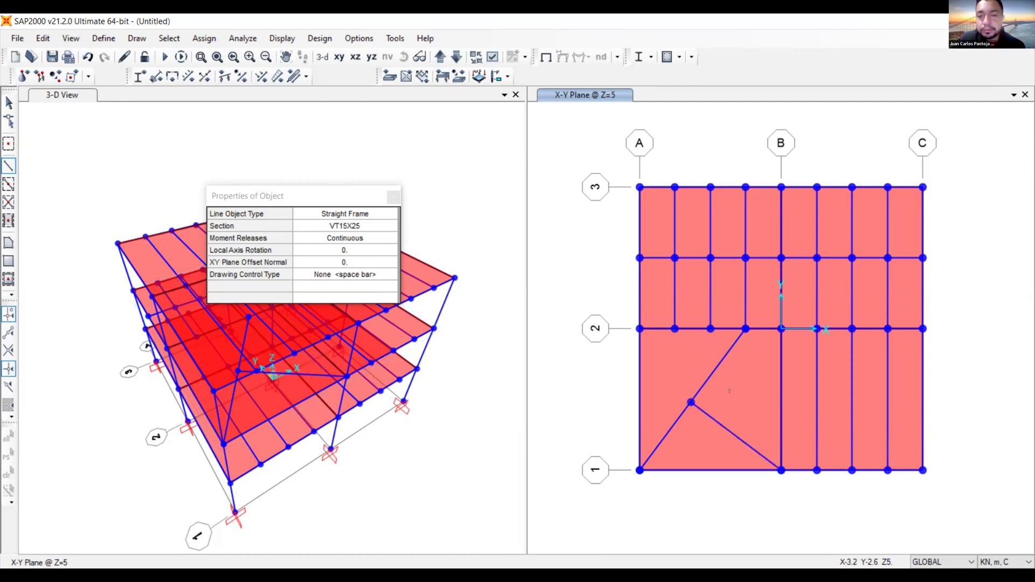